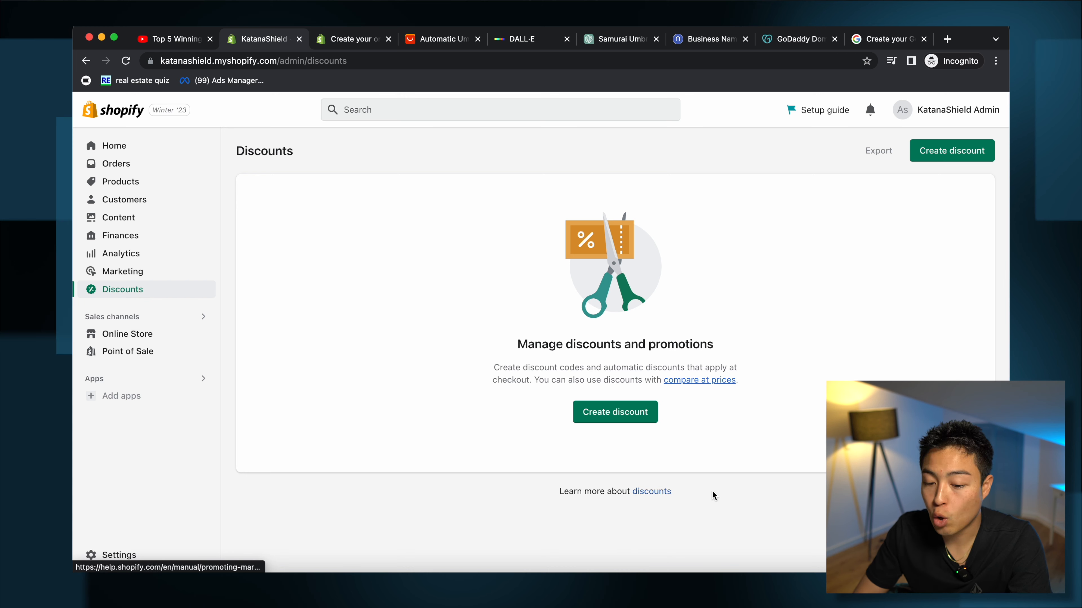
Step: Look over the Online Store themes, the Point of Sale page and the empty Products list
click(120, 335)
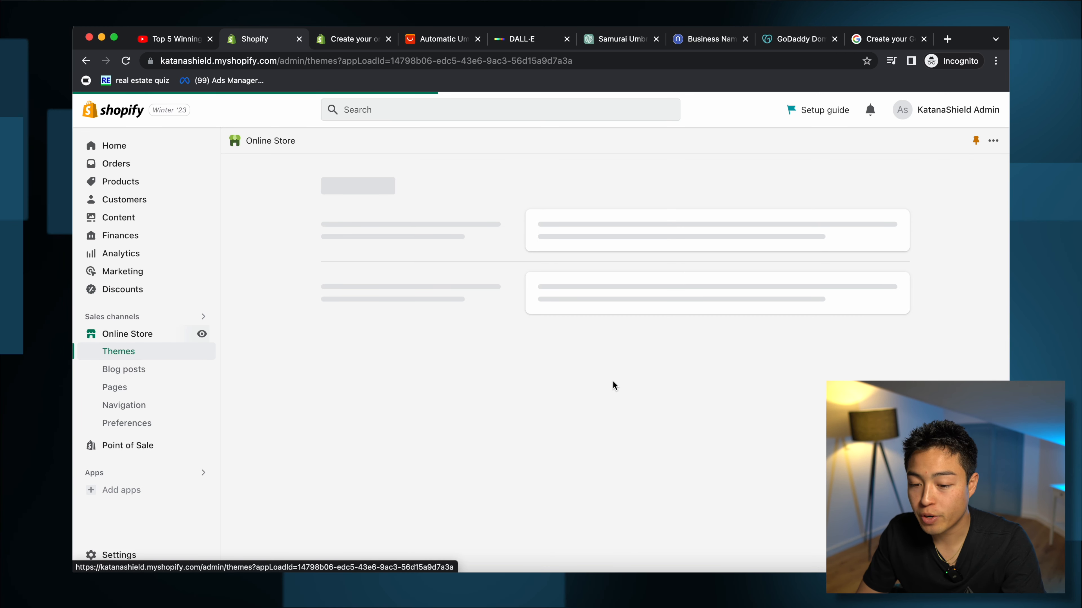
click(127, 445)
click(120, 181)
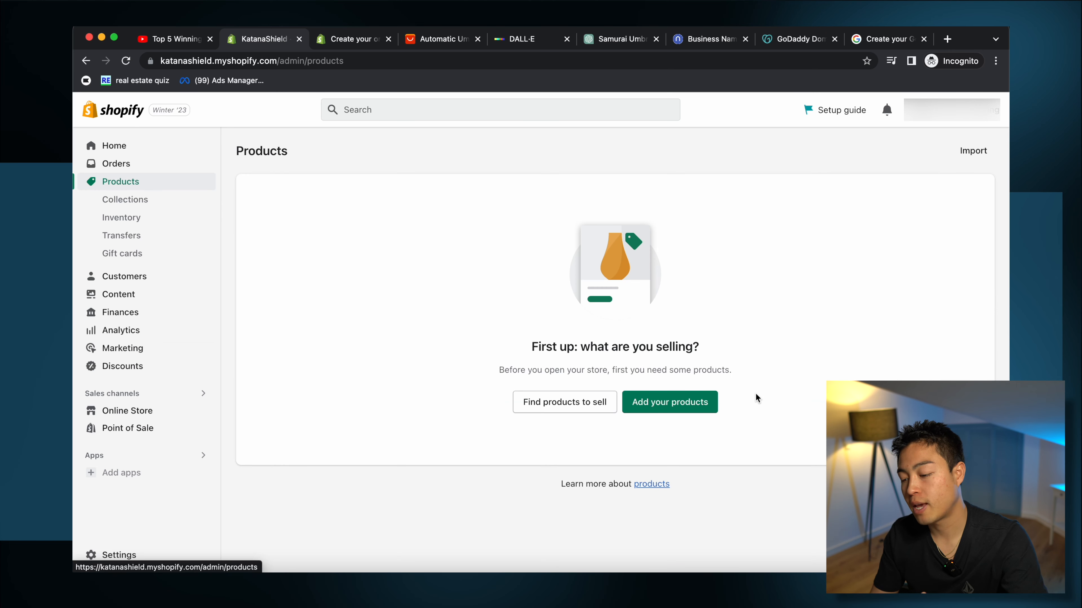
Step: Browse the apps suggested for finding products, dismiss them, and return to the Home page
click(121, 473)
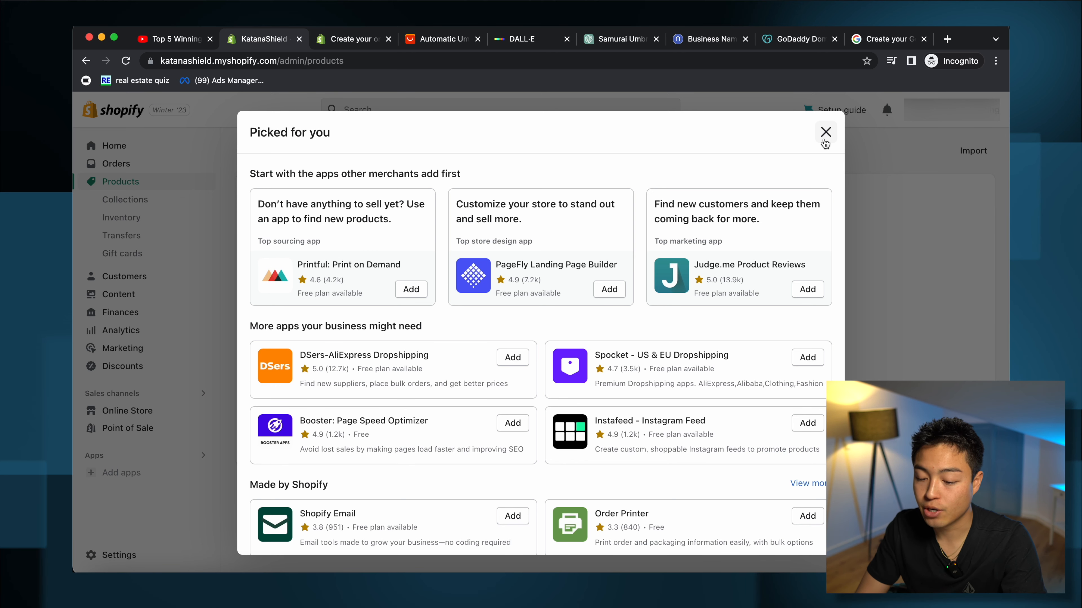
click(824, 133)
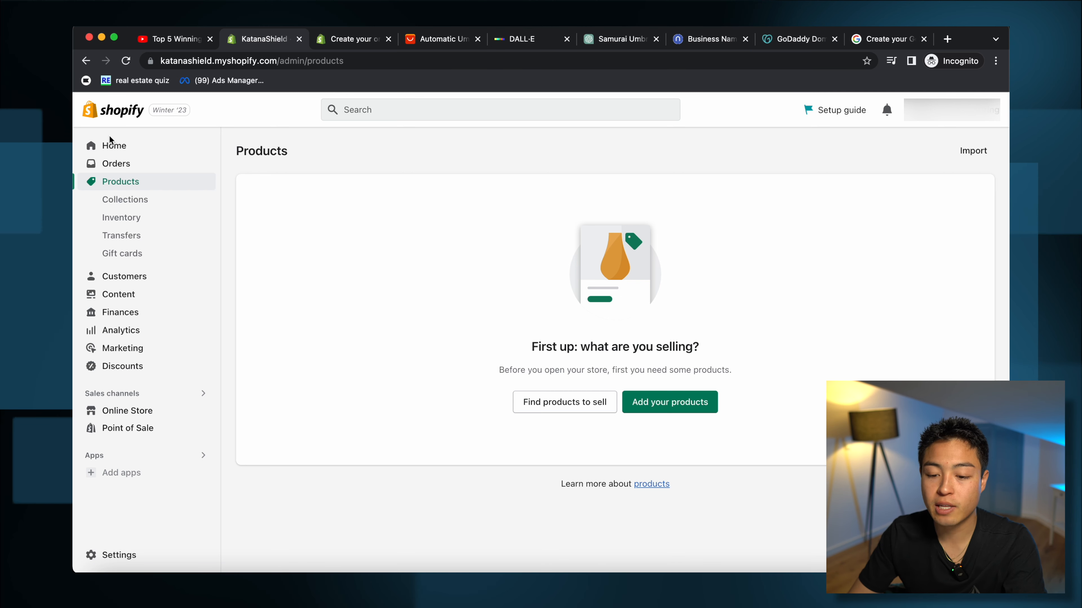
click(105, 146)
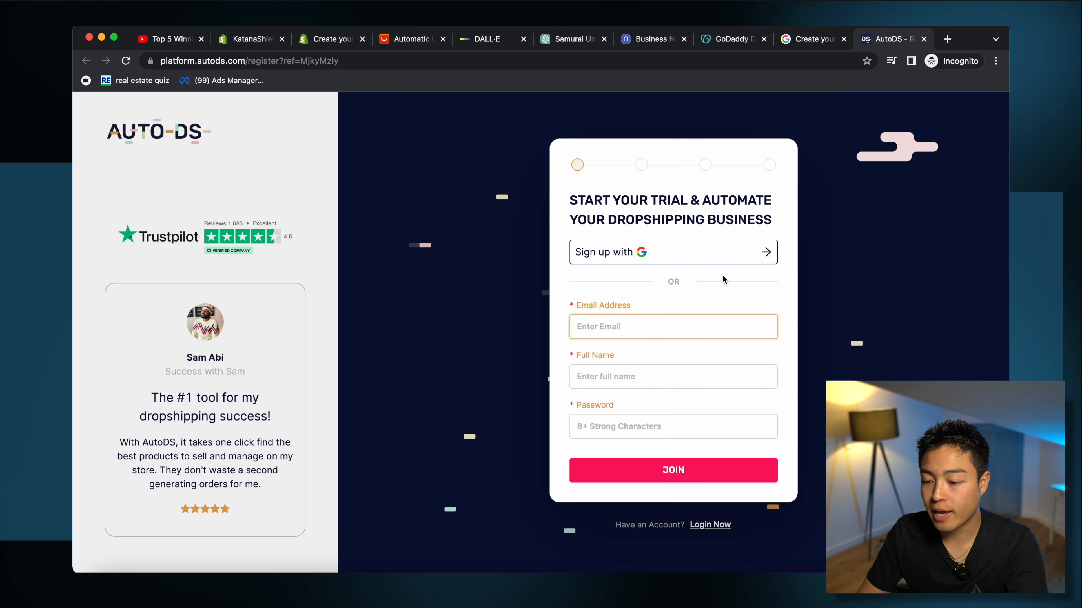
Step: Create the AutoDS account with the store e-mail, name and password, choosing Shopify as the platform
click(635, 250)
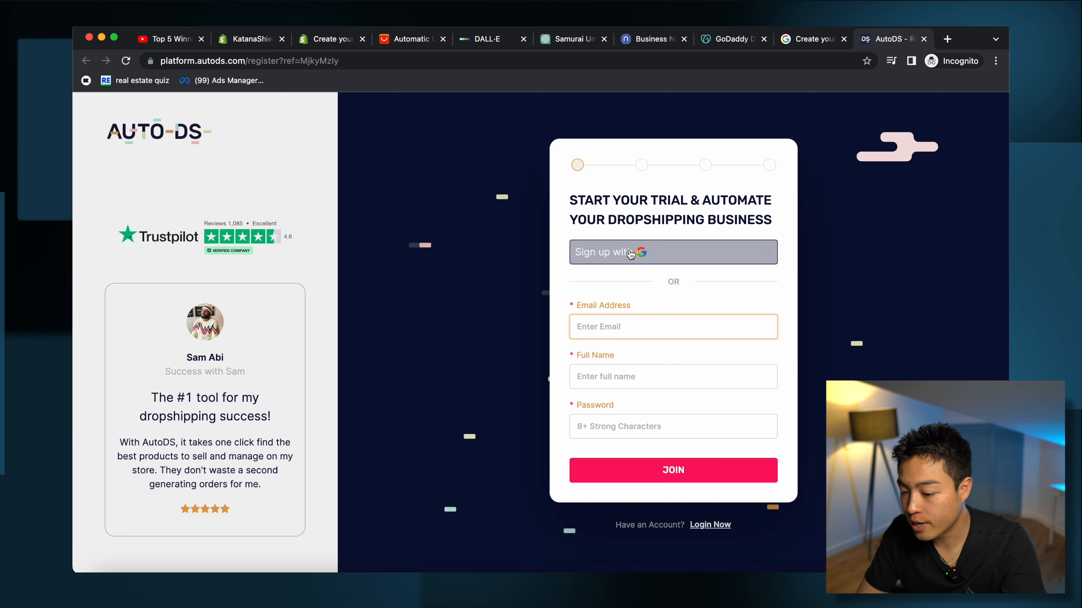
click(671, 294)
click(639, 324)
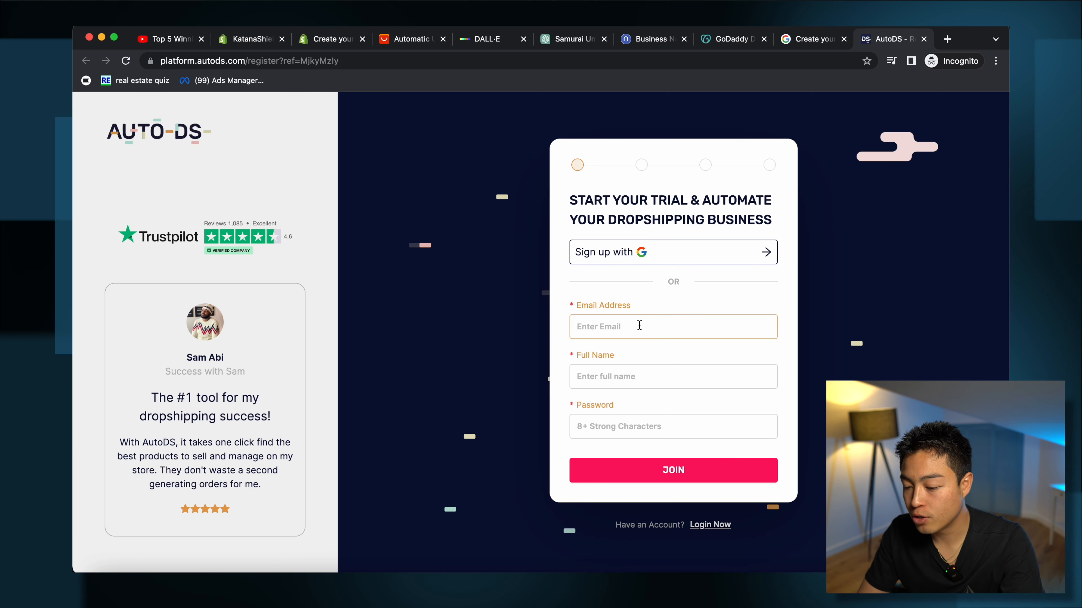
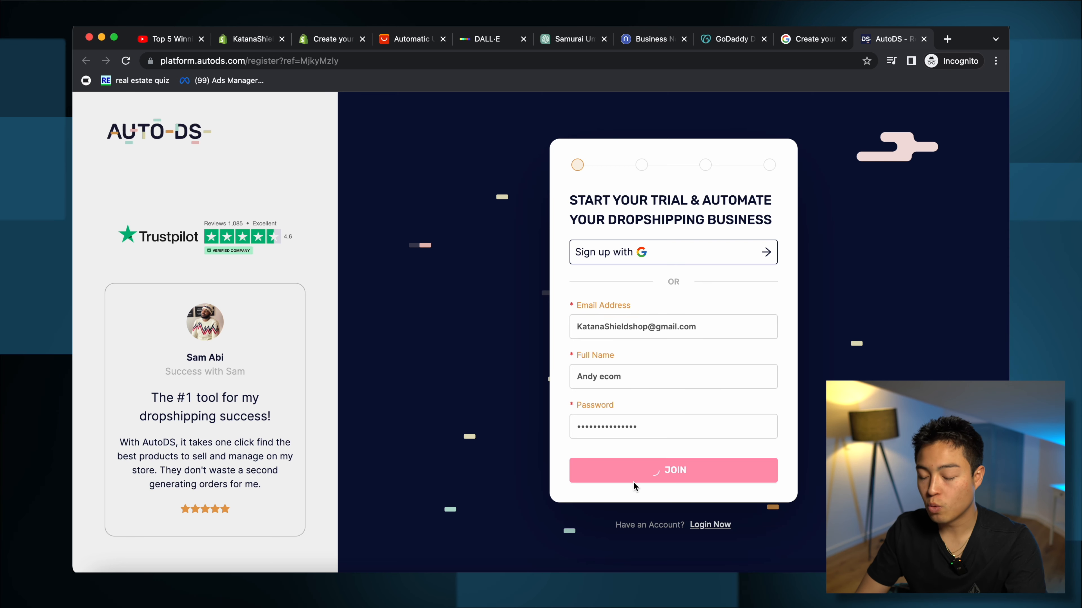
click(694, 464)
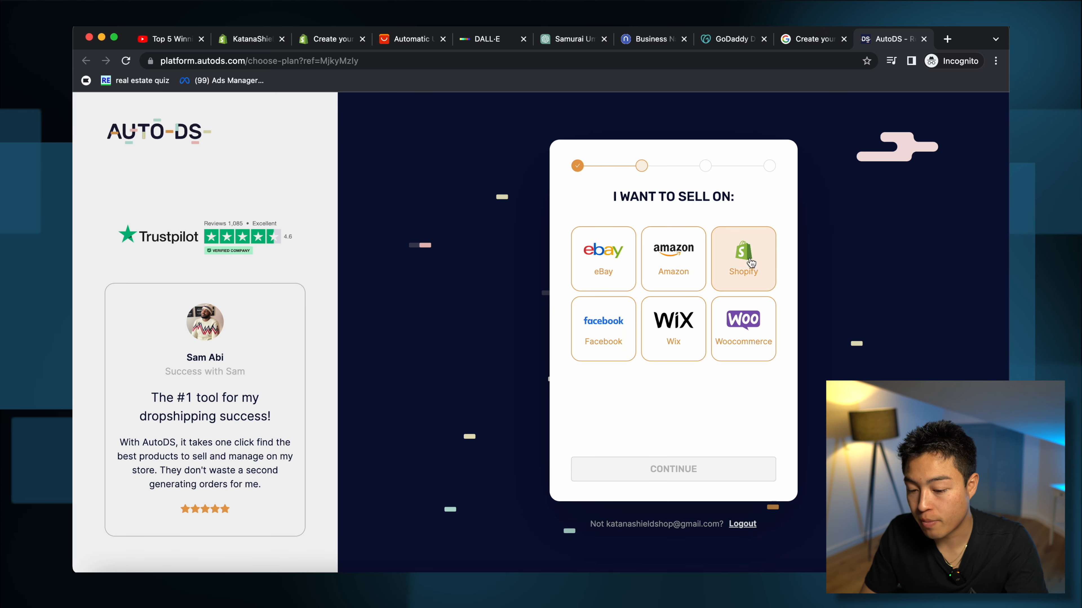
click(751, 262)
click(672, 471)
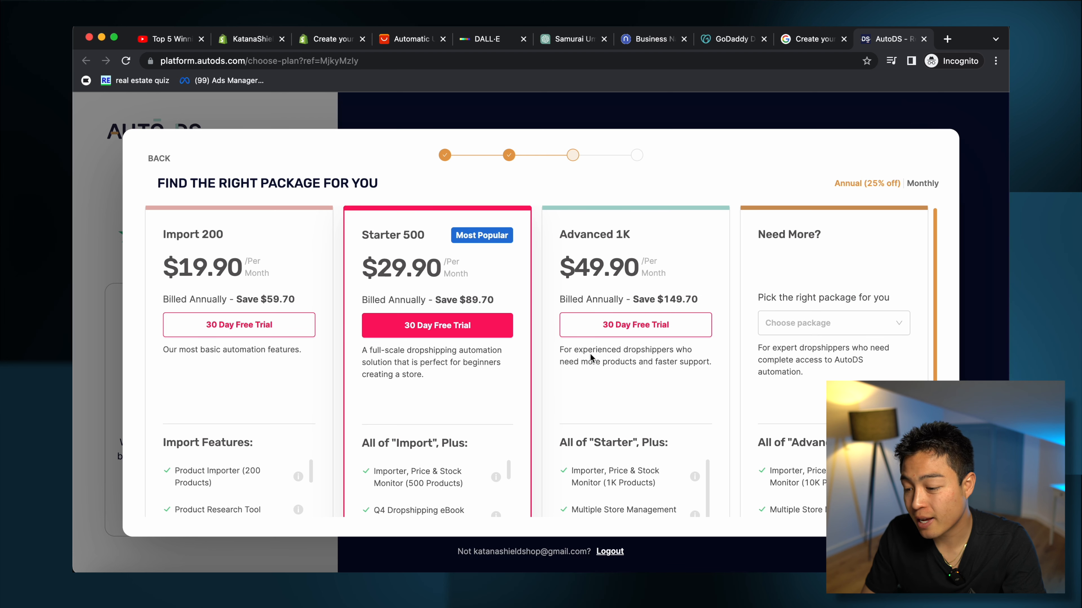
Step: Choose the Starter 500 plan's 30-day free trial and complete the payment step
scroll(521, 426, down, 2)
scroll(520, 426, up, 2)
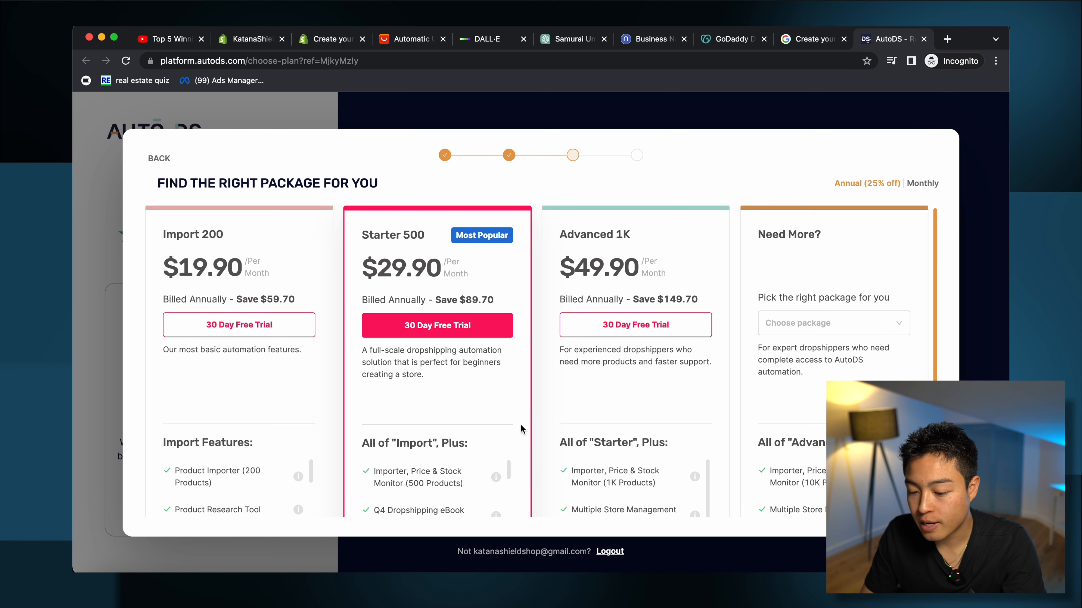
scroll(520, 426, down, 2)
scroll(520, 427, up, 2)
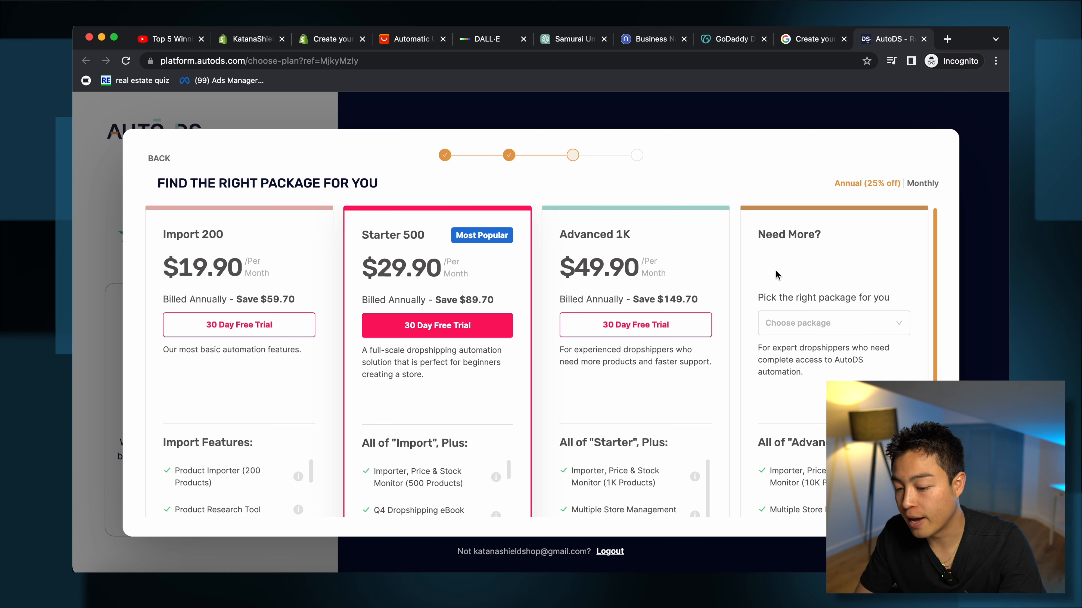
scroll(715, 491, down, 2)
scroll(716, 491, up, 2)
scroll(716, 491, down, 2)
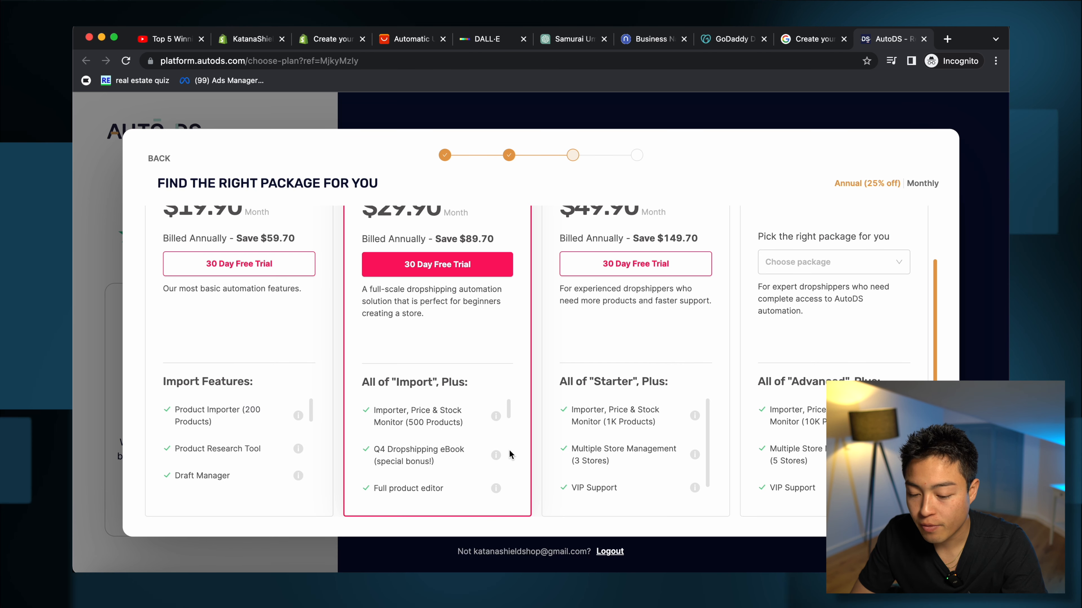
scroll(479, 317, up, 3)
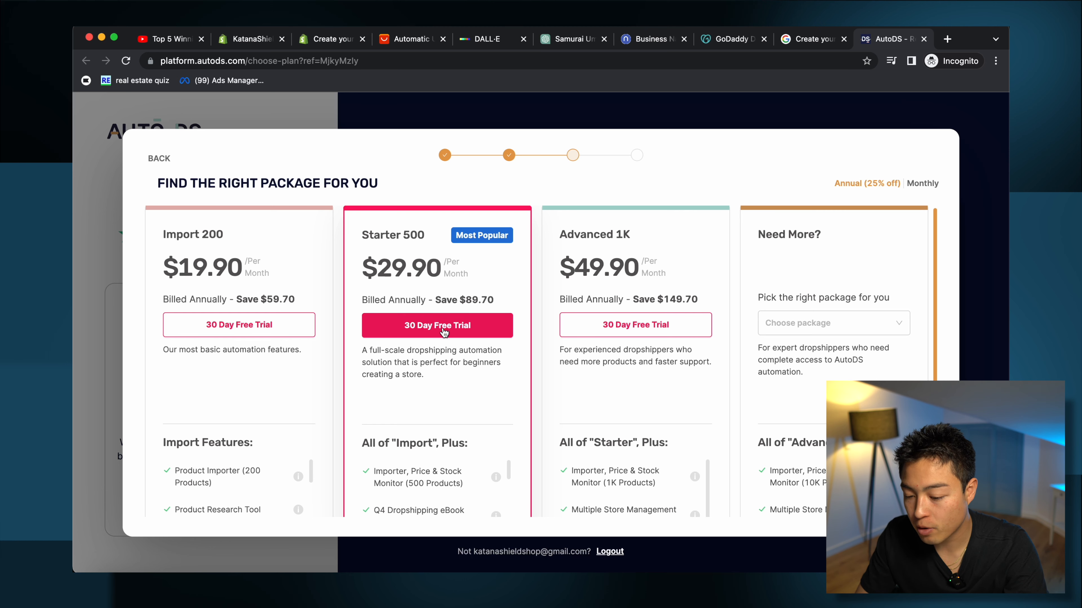
scroll(476, 333, down, 3)
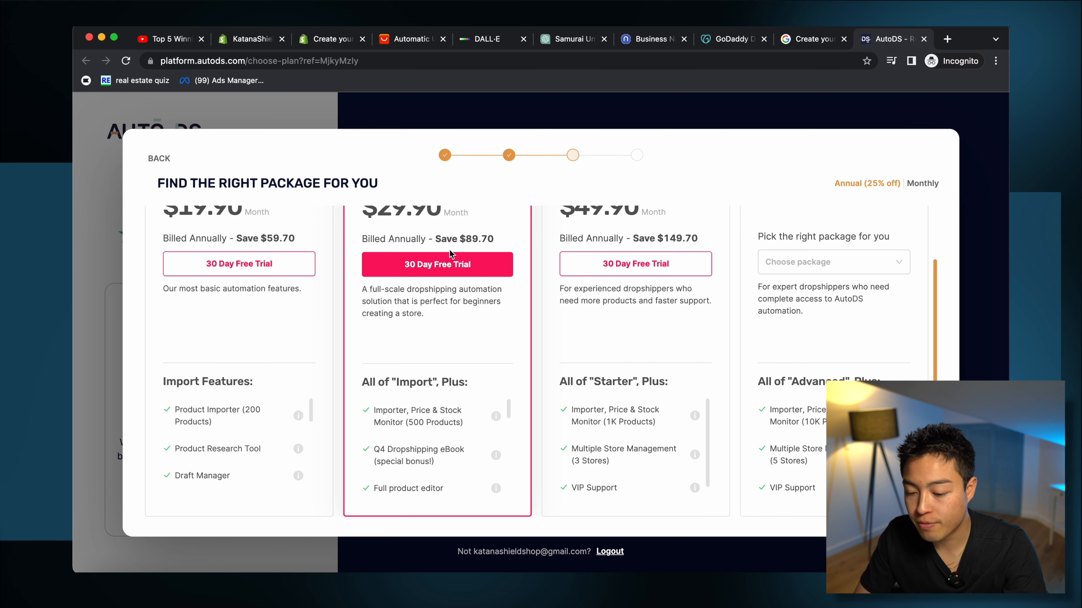
scroll(448, 260, up, 1)
click(443, 275)
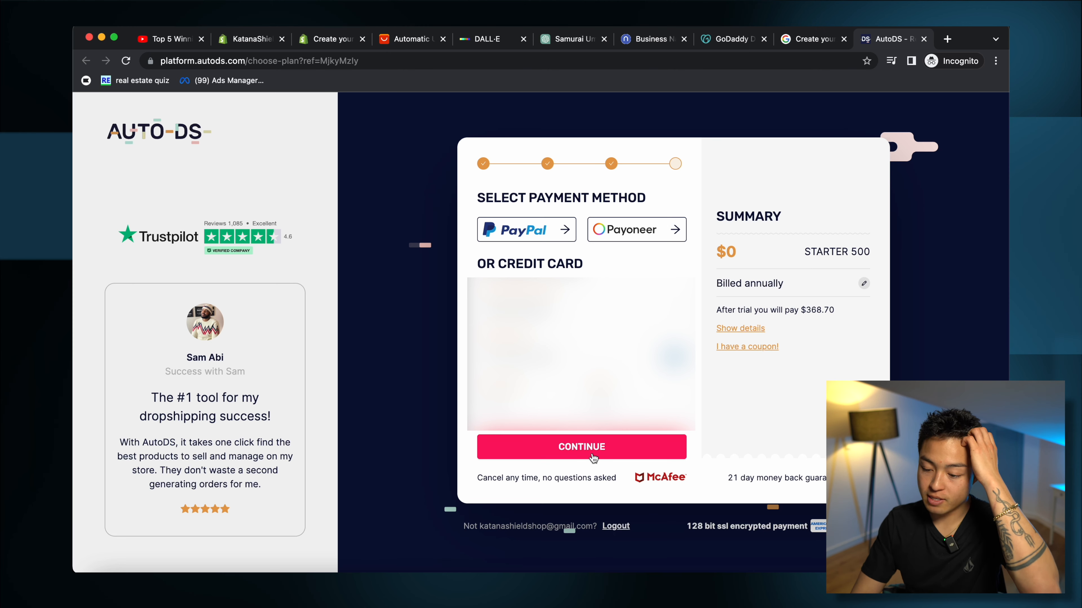
click(598, 451)
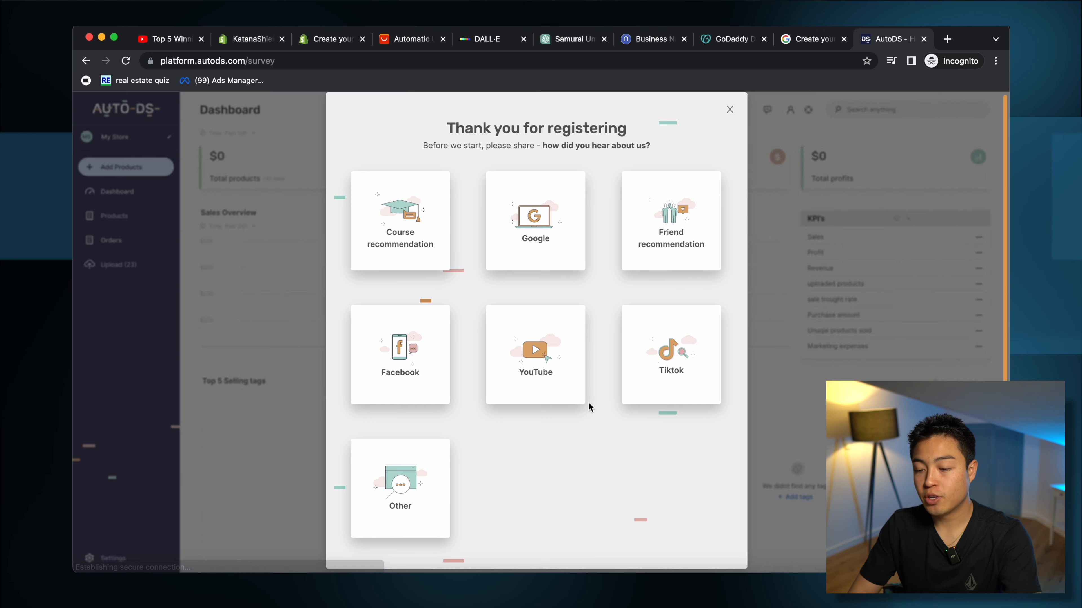
Step: Dismiss the survey, add a store with the owner's Shopify account, and install AutoDS on KatanaShield
click(733, 111)
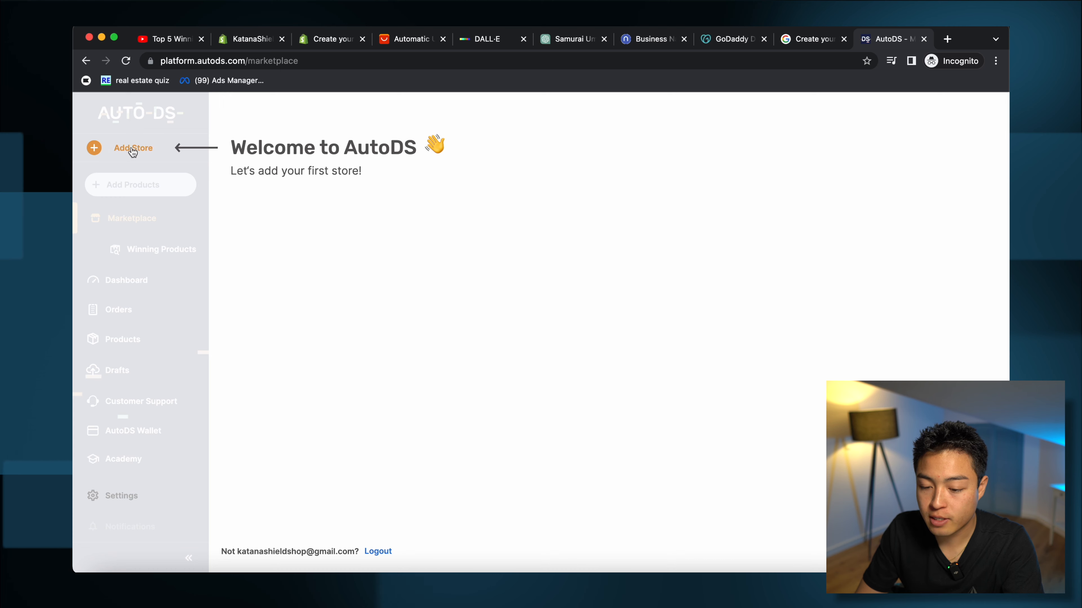
click(133, 149)
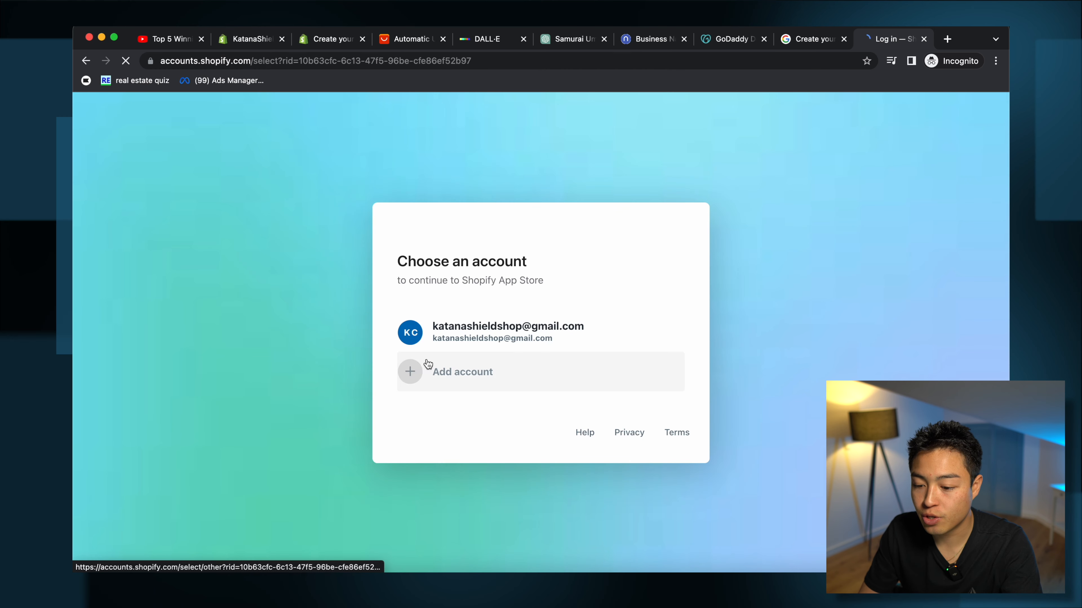
click(551, 351)
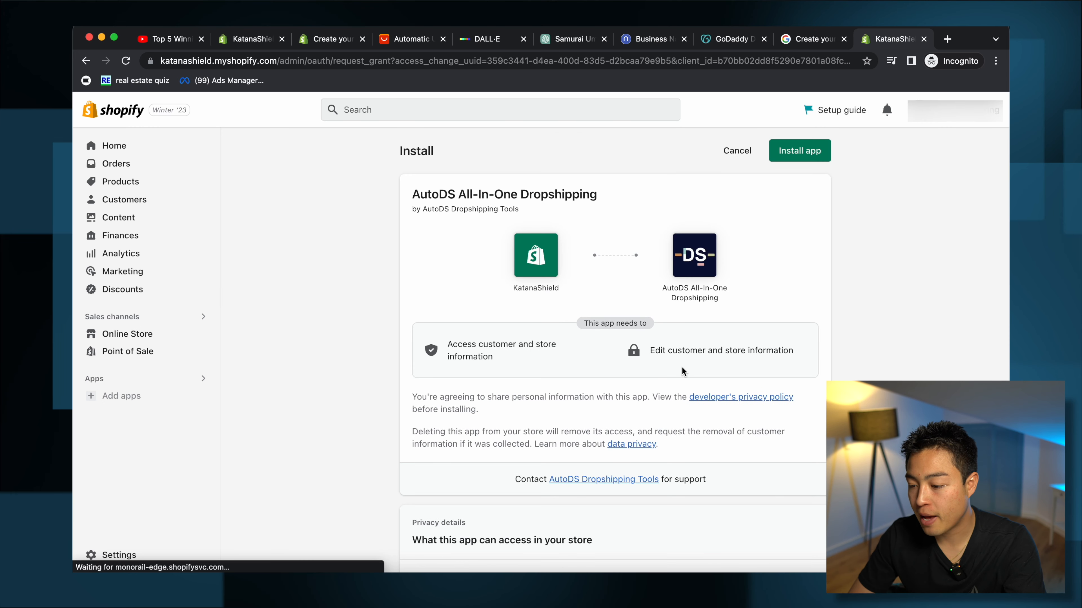
click(793, 158)
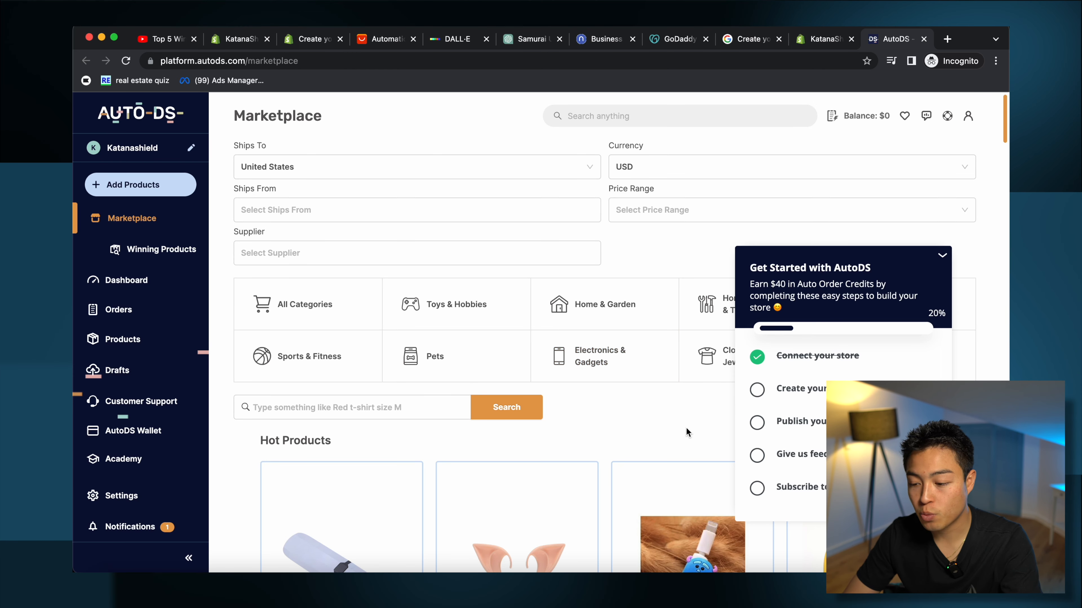
Step: Collapse the get-started checklist and browse the Winning Products list
scroll(624, 394, down, 10)
scroll(624, 394, up, 10)
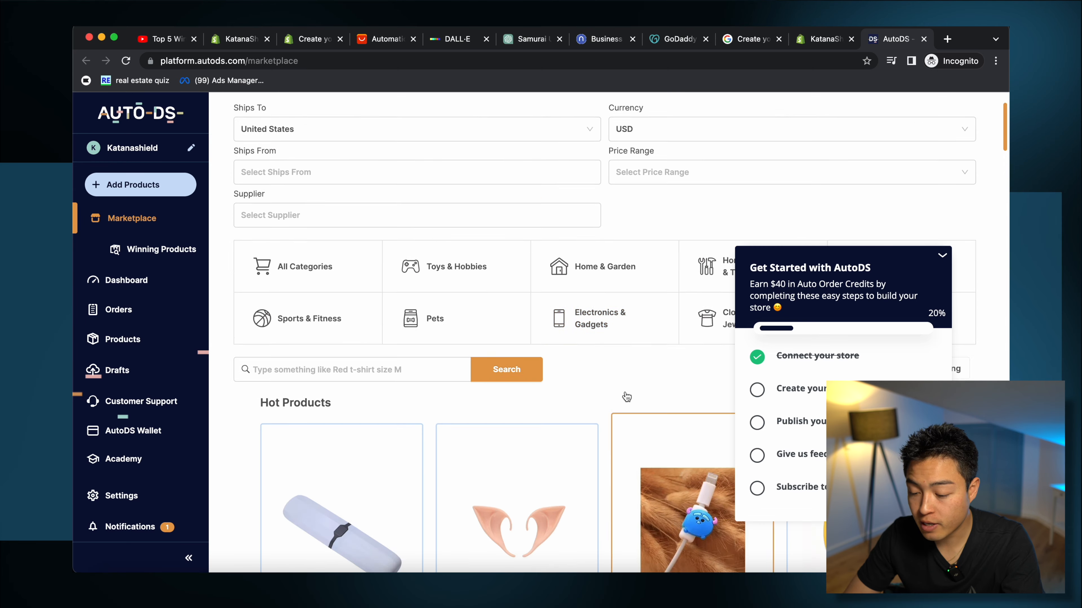
click(941, 255)
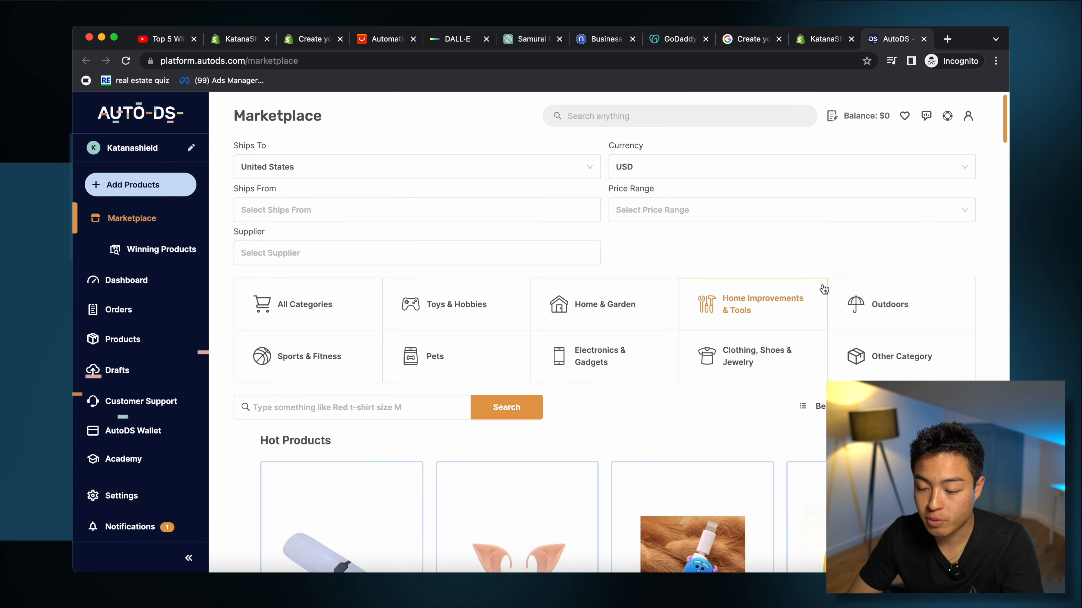
scroll(603, 392, down, 5)
scroll(603, 394, down, 9)
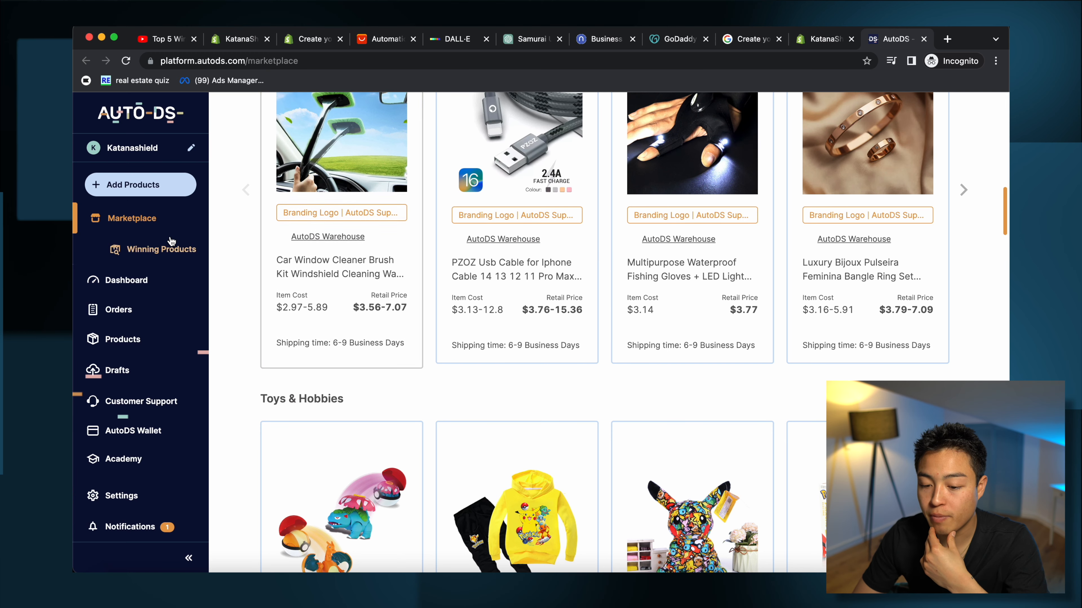
scroll(618, 379, up, 20)
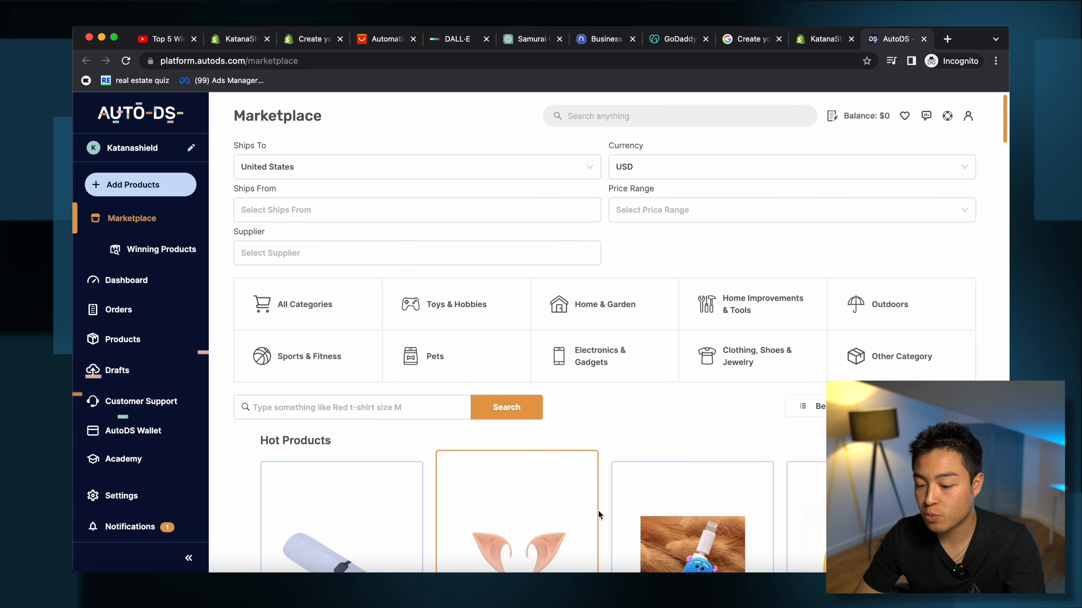
scroll(599, 515, down, 15)
scroll(598, 513, up, 15)
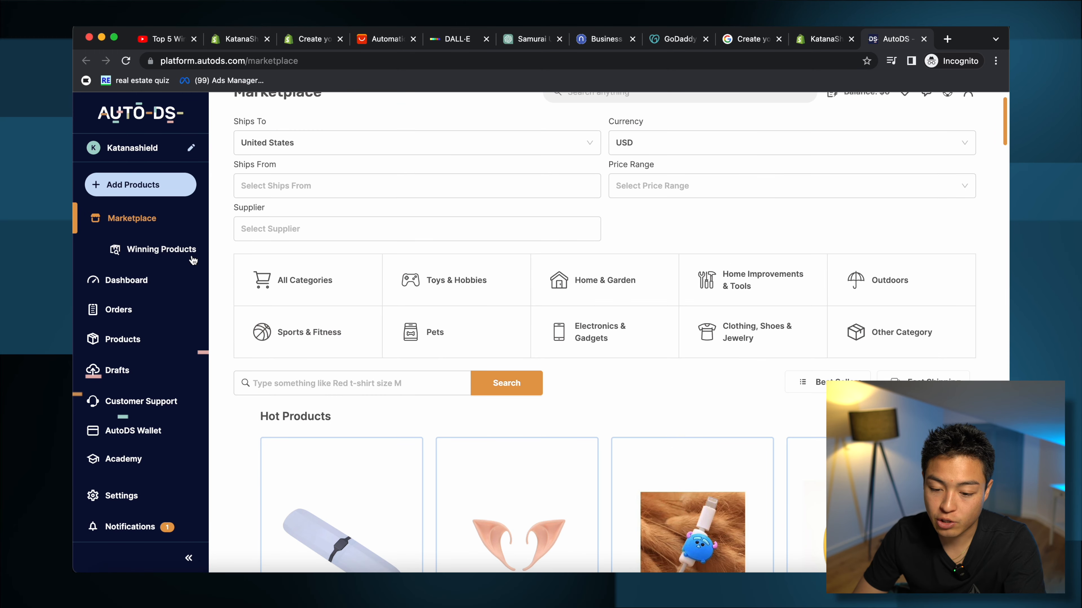
click(194, 262)
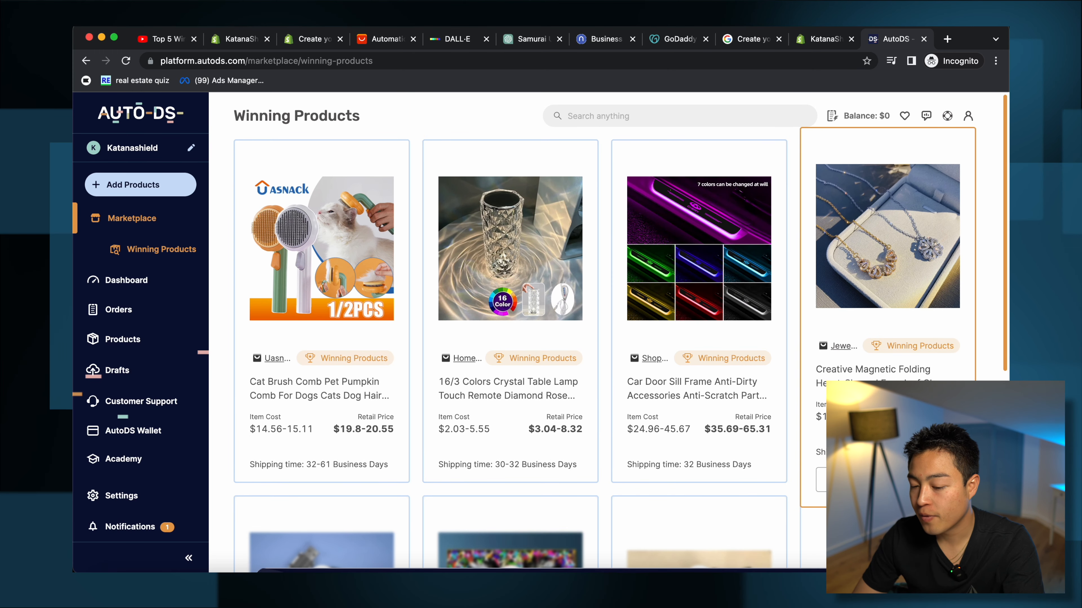
scroll(886, 426, down, 8)
scroll(886, 427, up, 6)
scroll(886, 426, down, 6)
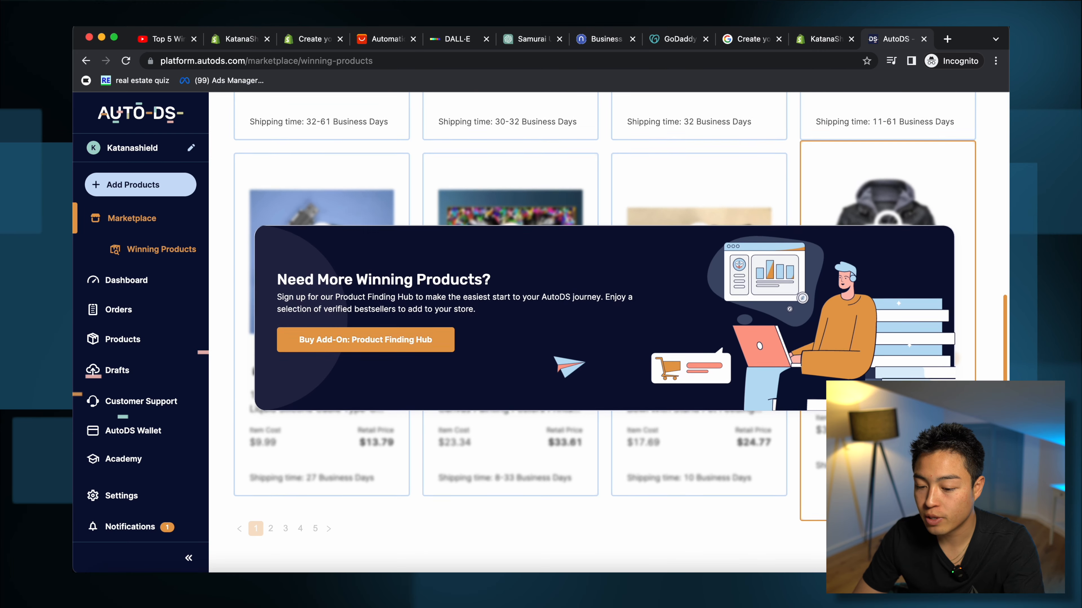
scroll(886, 426, up, 6)
Step: Return to the dashboard, check its date range, then open the empty Orders page
click(128, 281)
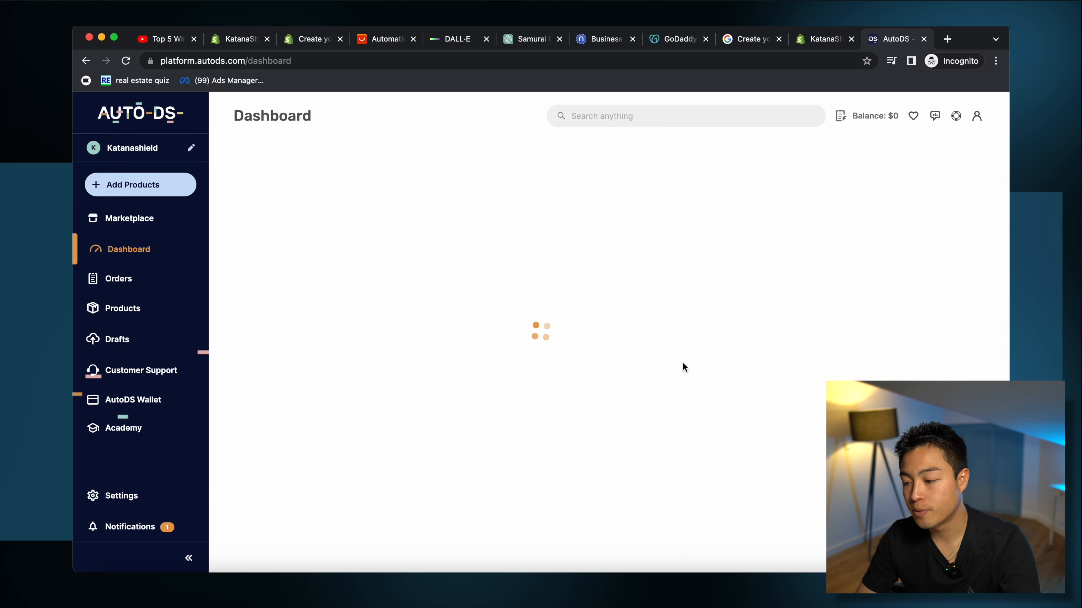
scroll(606, 491, down, 3)
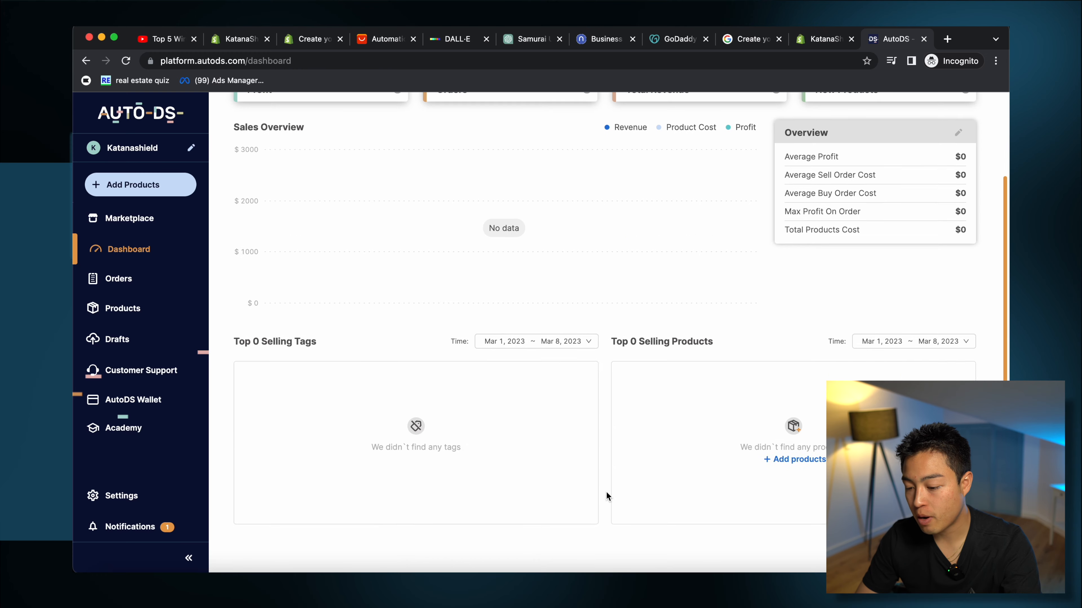
scroll(606, 491, up, 3)
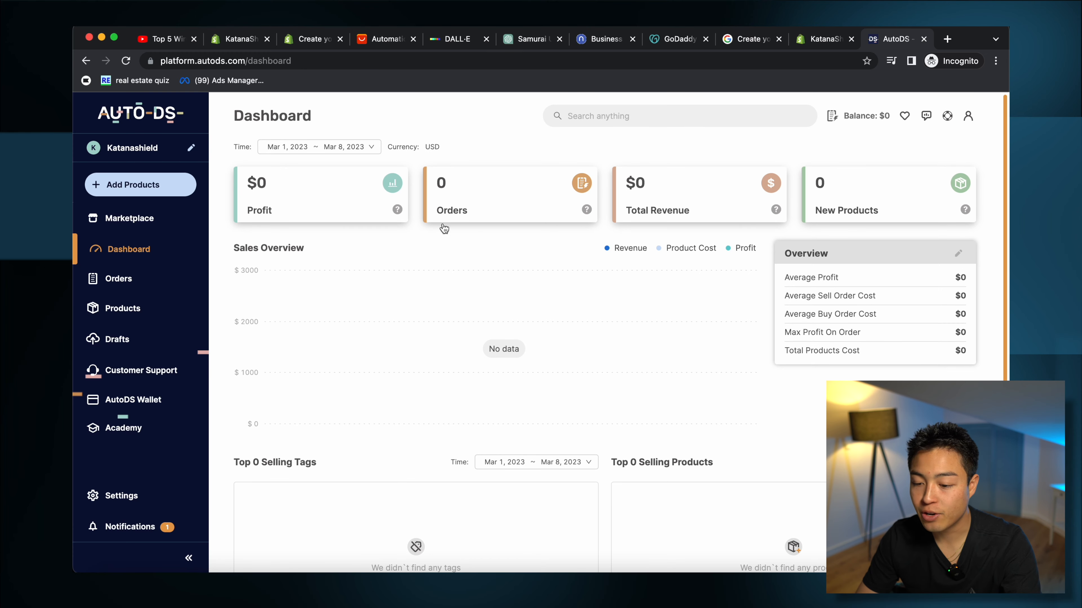
click(326, 148)
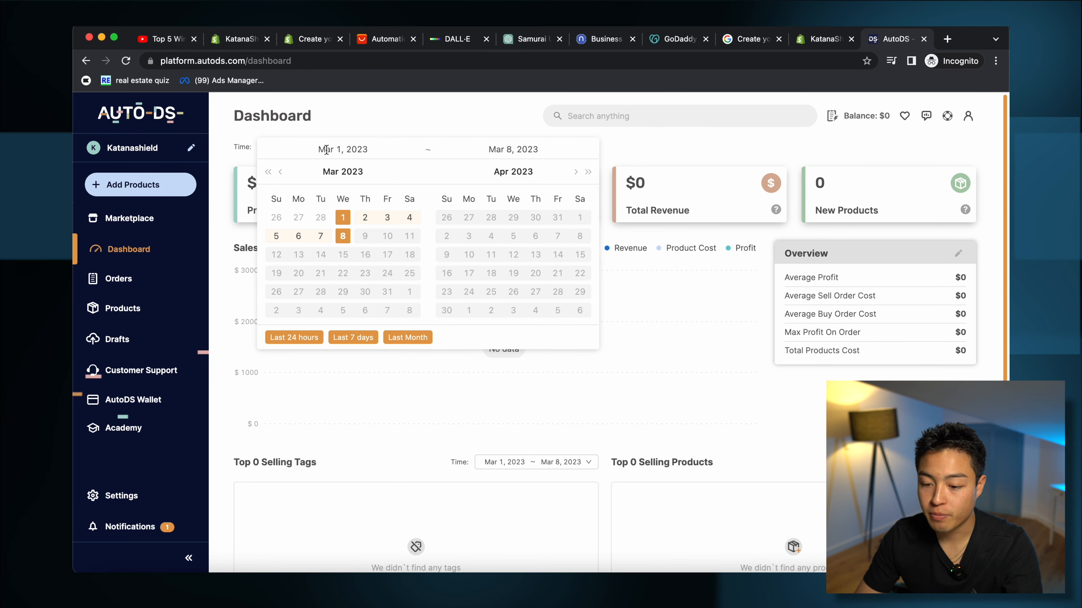
click(118, 279)
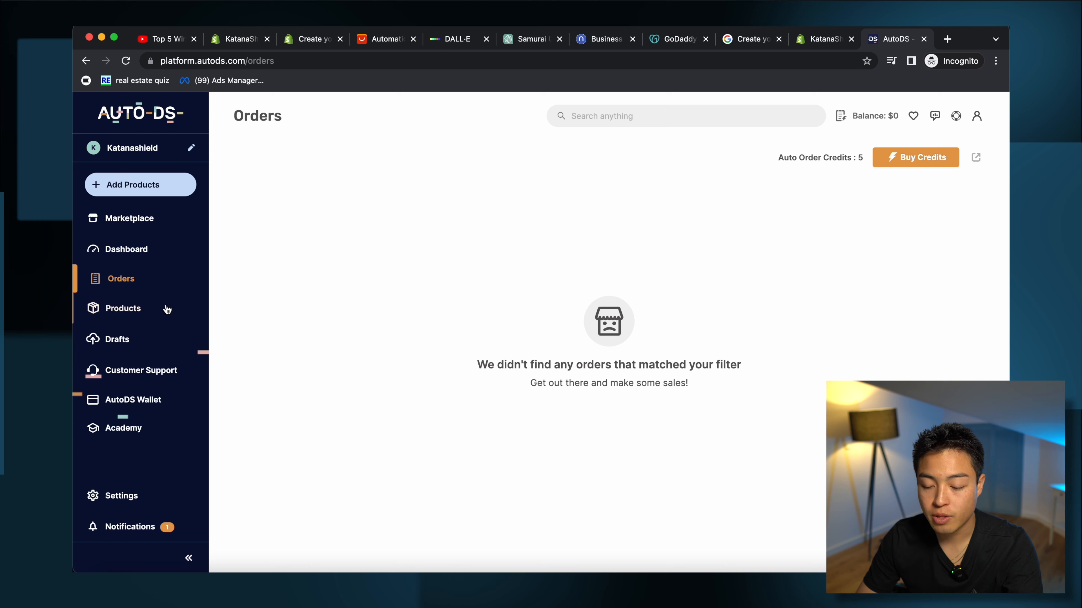
Step: Paste the AliExpress samurai umbrella link into Add Products and add it as a draft
click(150, 308)
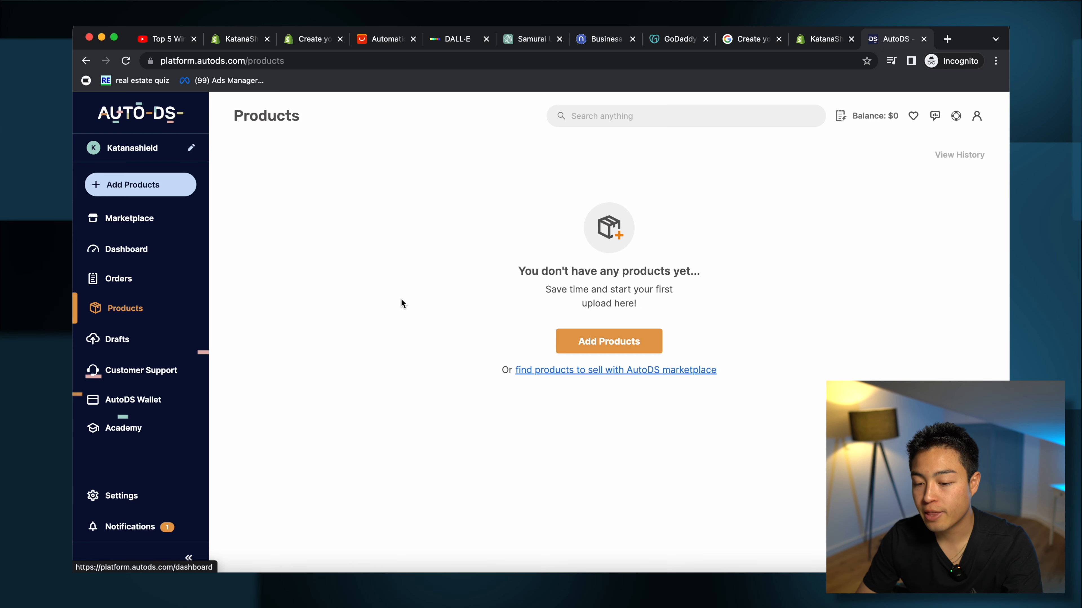
click(612, 348)
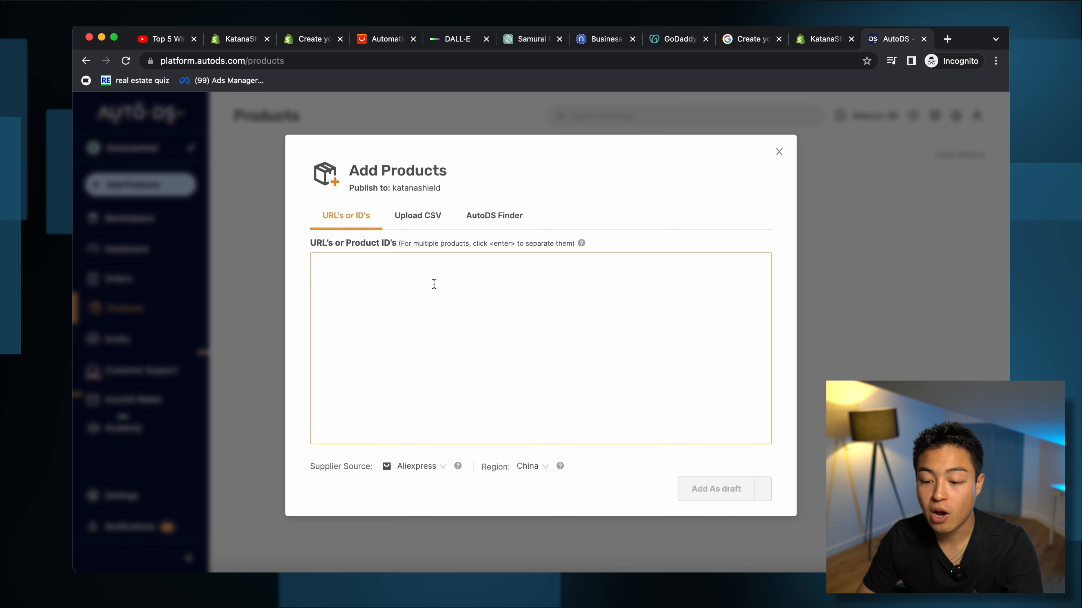
click(371, 42)
click(339, 62)
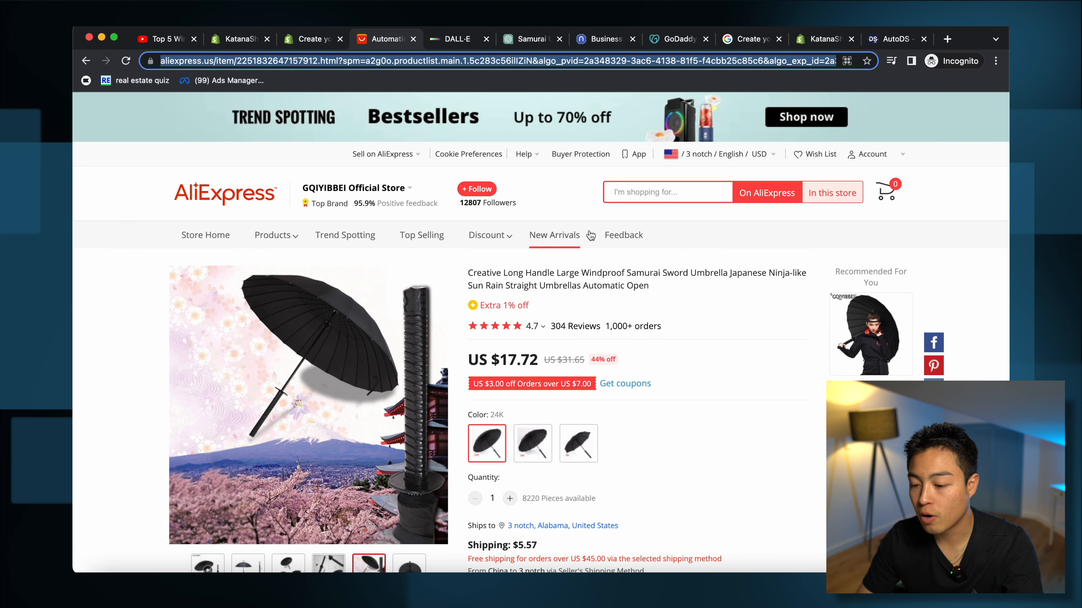
key(Return)
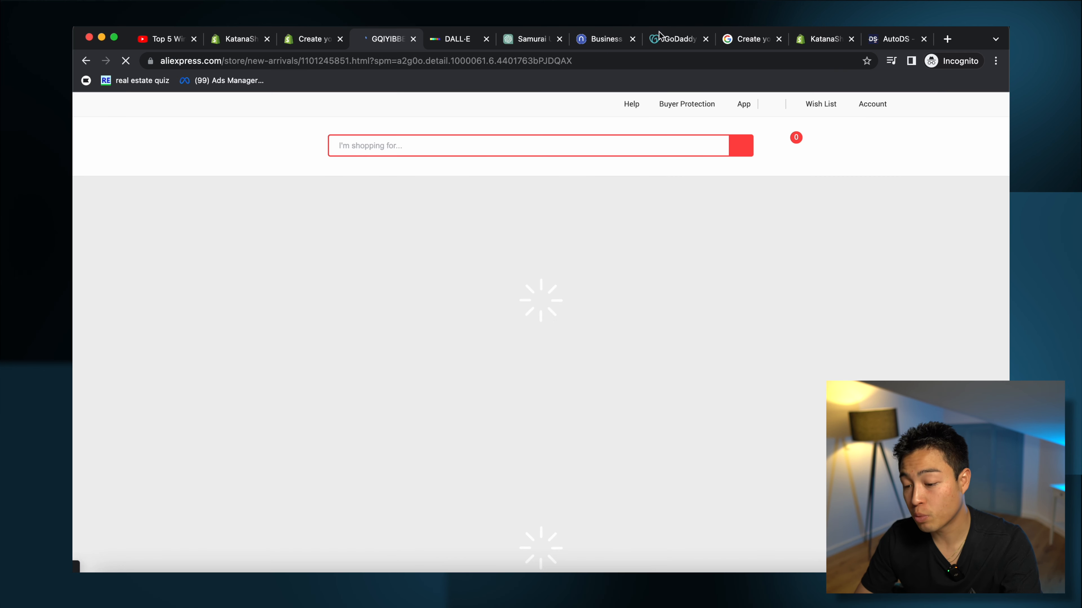
click(894, 39)
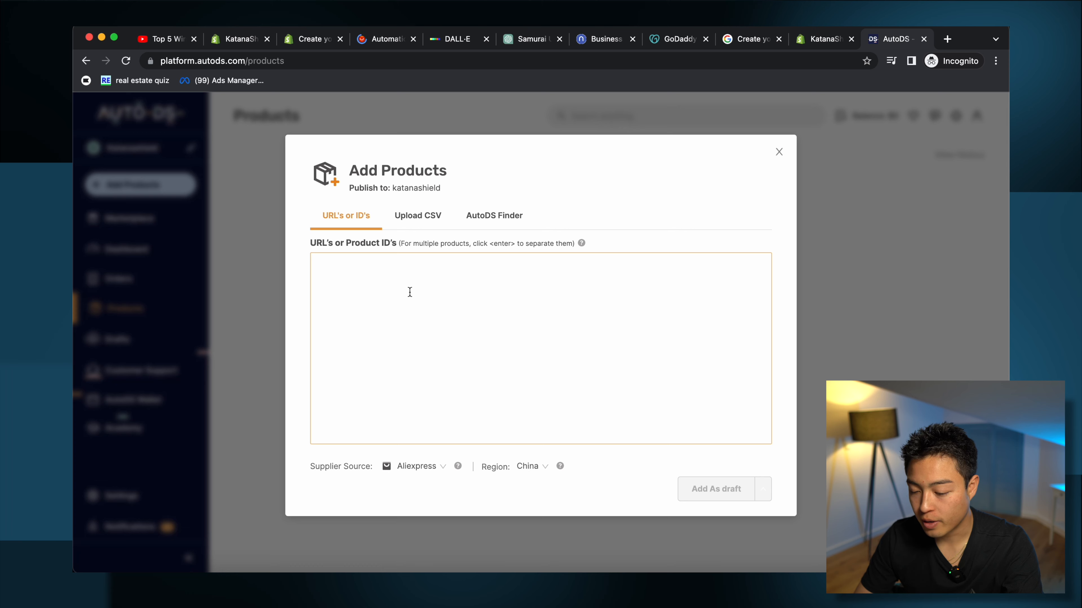
key(super+v)
click(712, 489)
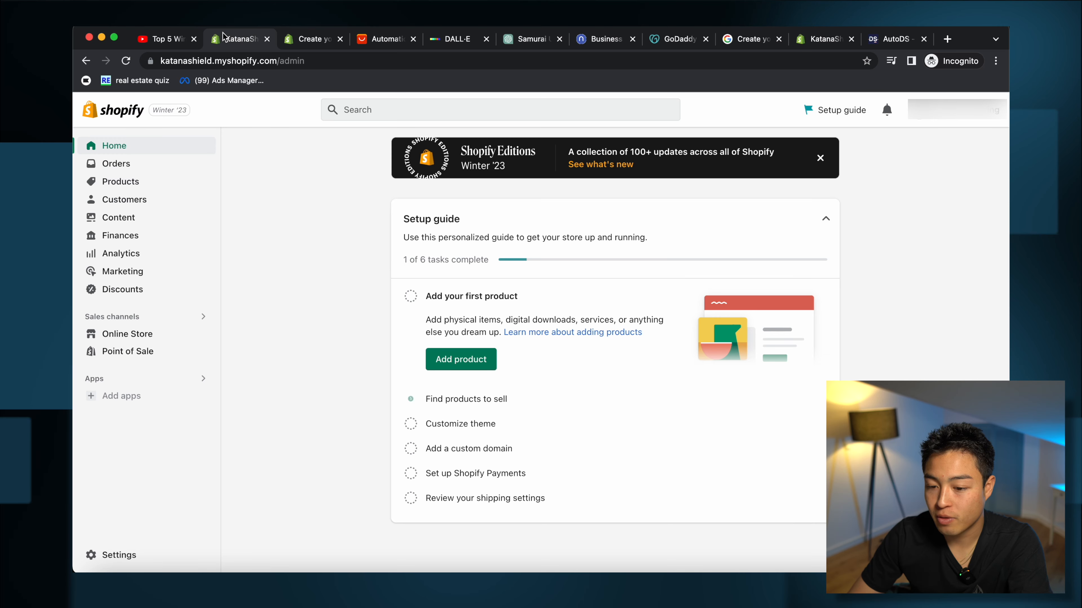
Step: Import the umbrella draft from the AutoDS Drafts page and review the job details
click(133, 185)
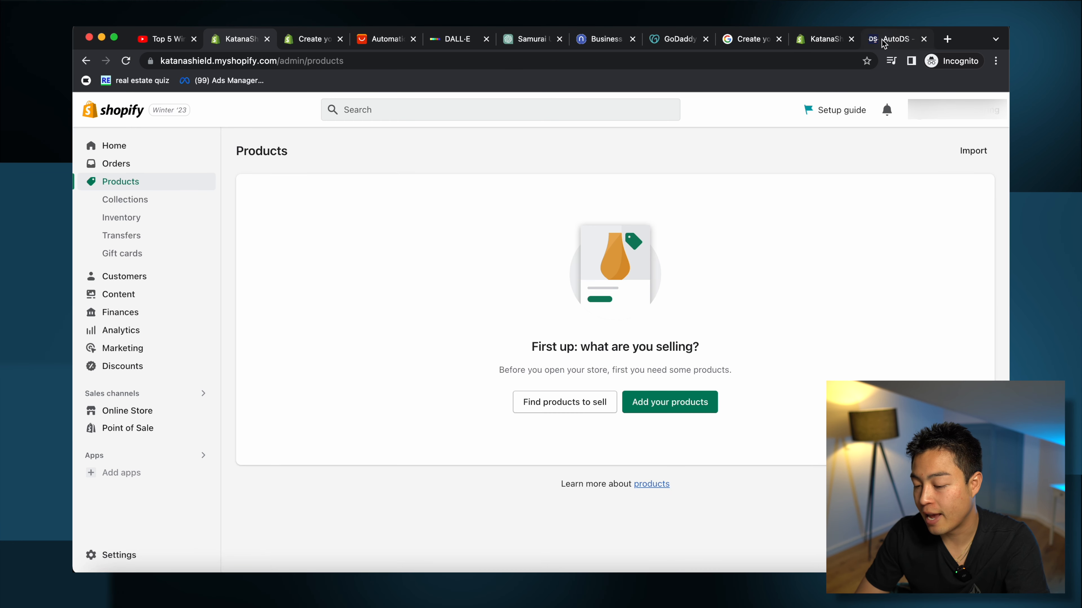
click(884, 43)
click(835, 506)
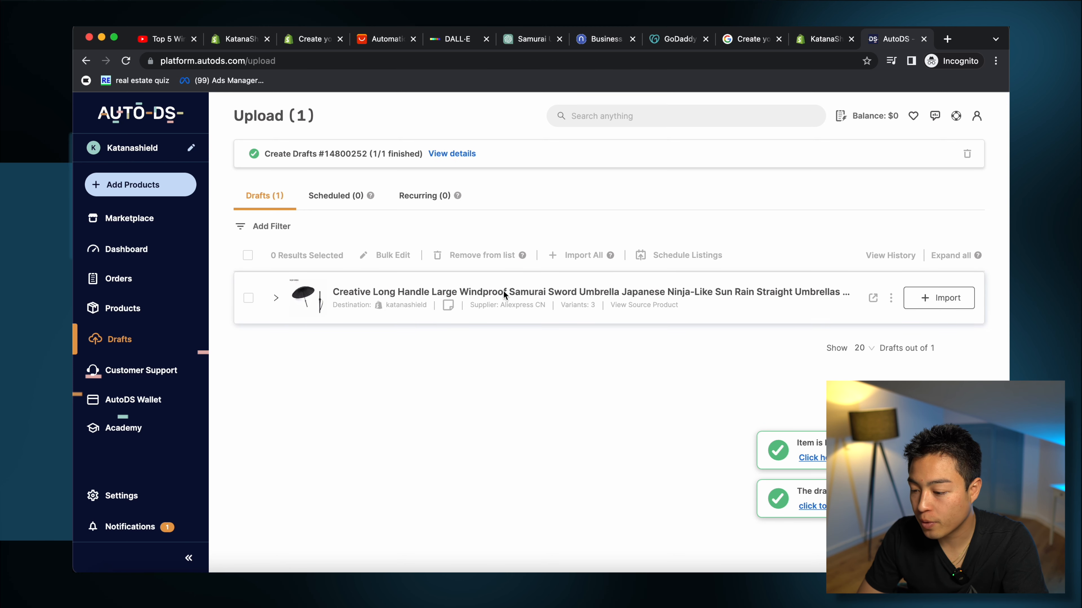
click(921, 297)
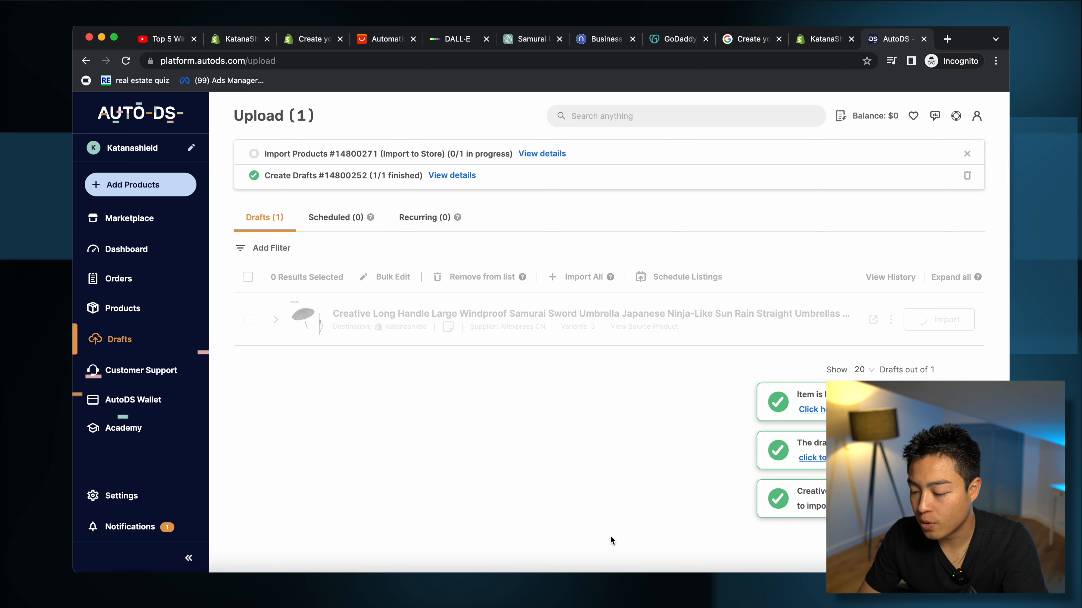
click(447, 176)
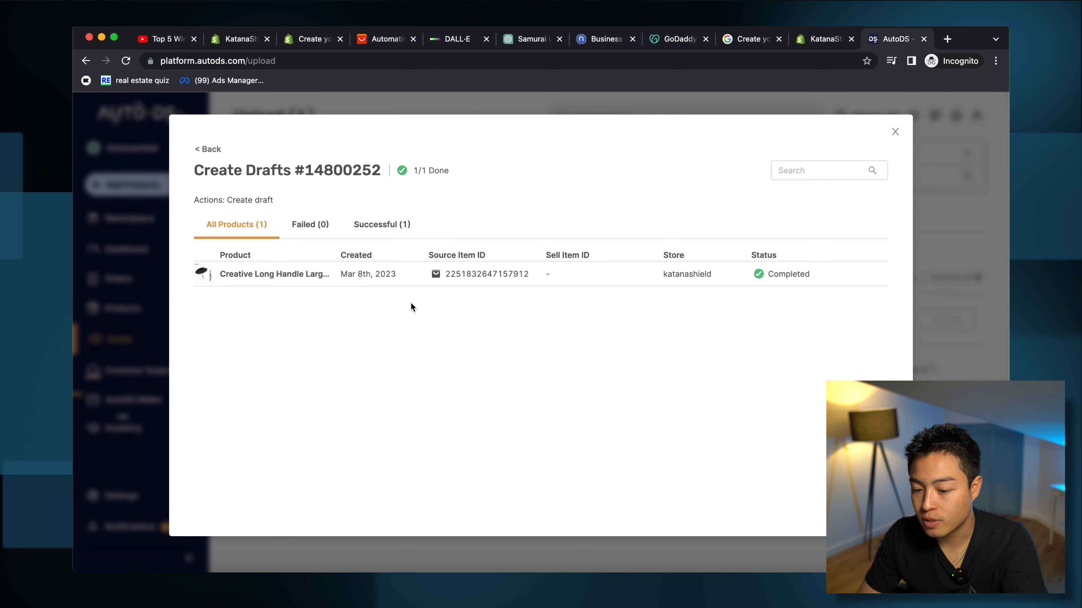
click(894, 132)
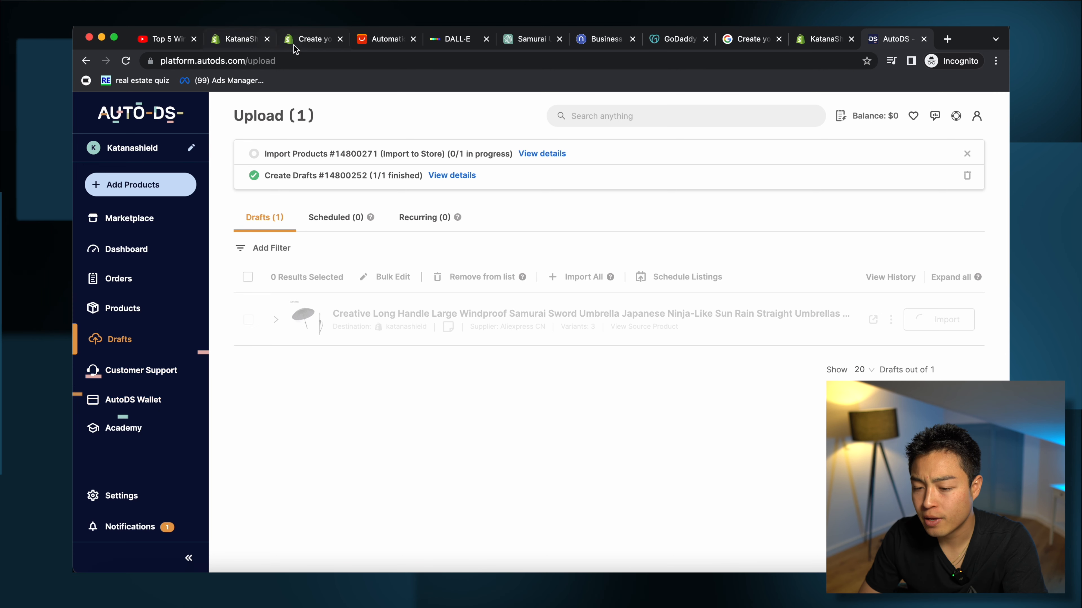
Step: Reload Shopify's Products page to check for the imported umbrella
click(234, 40)
click(349, 61)
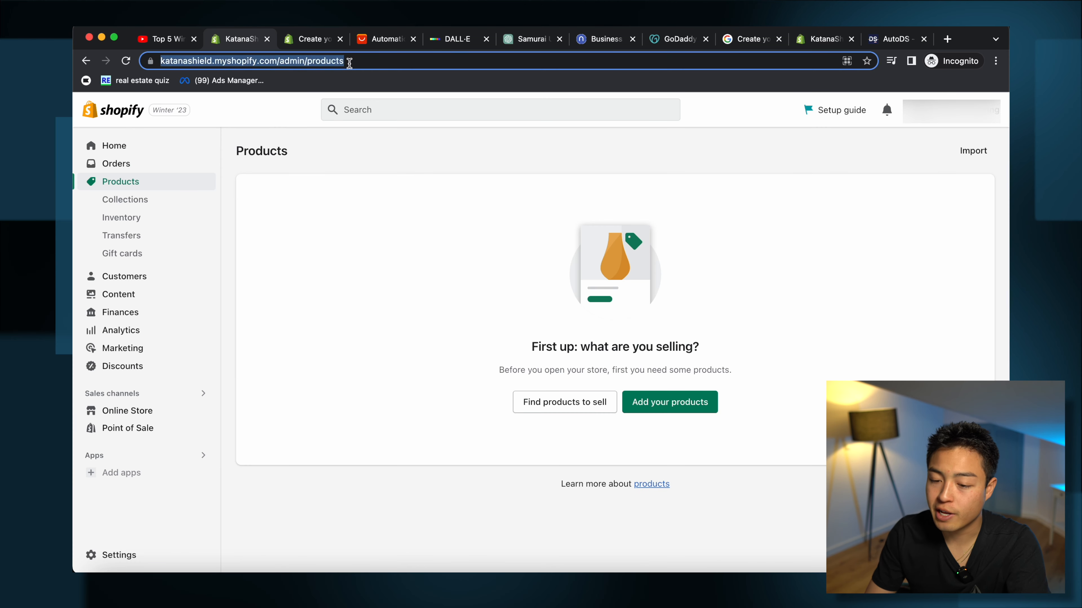
key(Return)
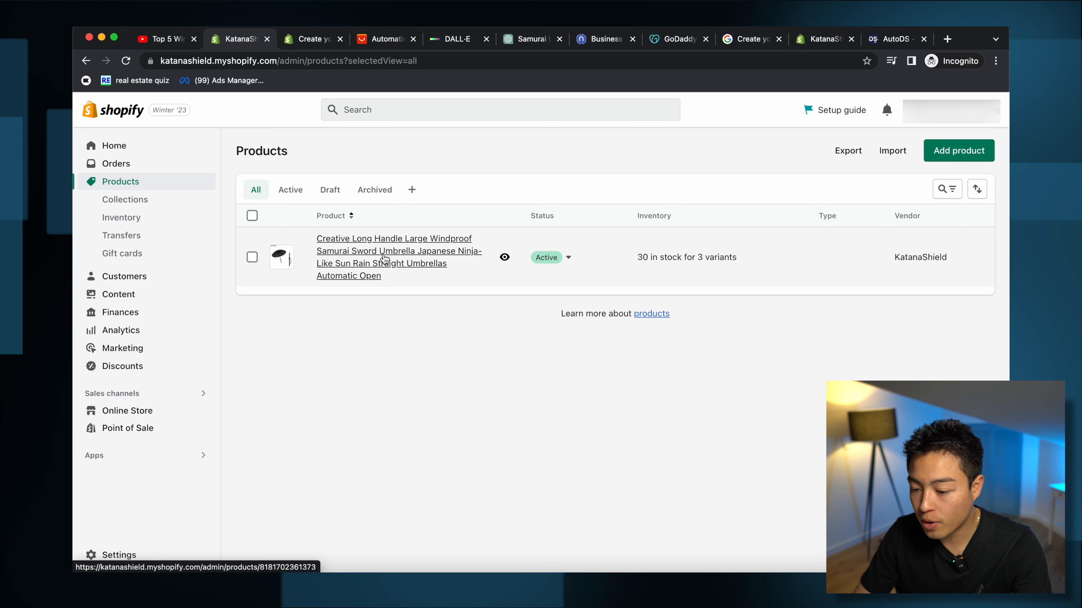
Step: Review the imported umbrella's 8K, 16K and 24K variant prices, then go back to AliExpress
click(384, 257)
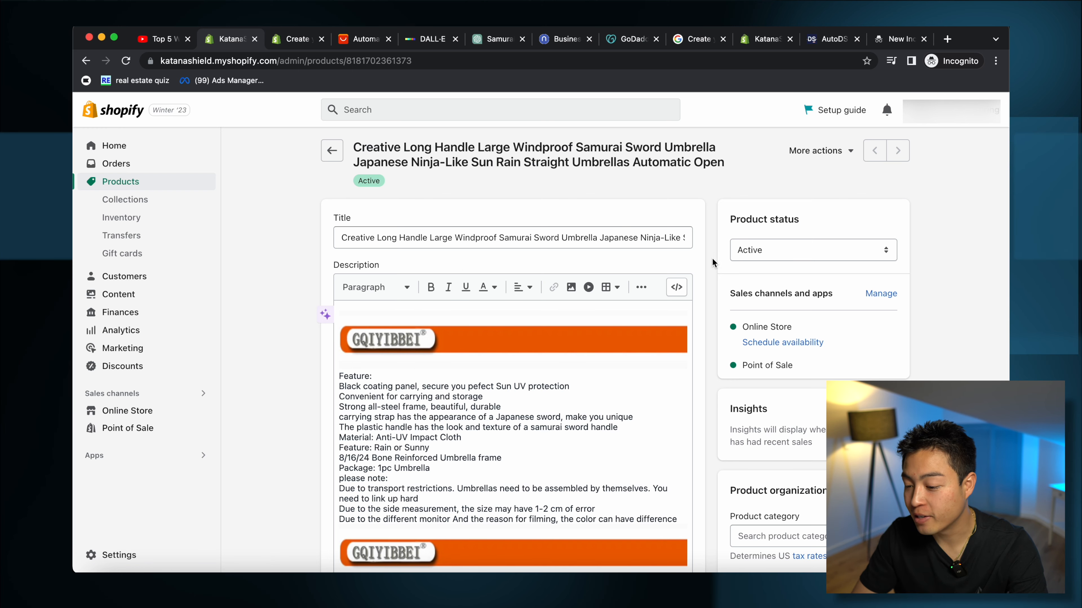
scroll(716, 262, down, 15)
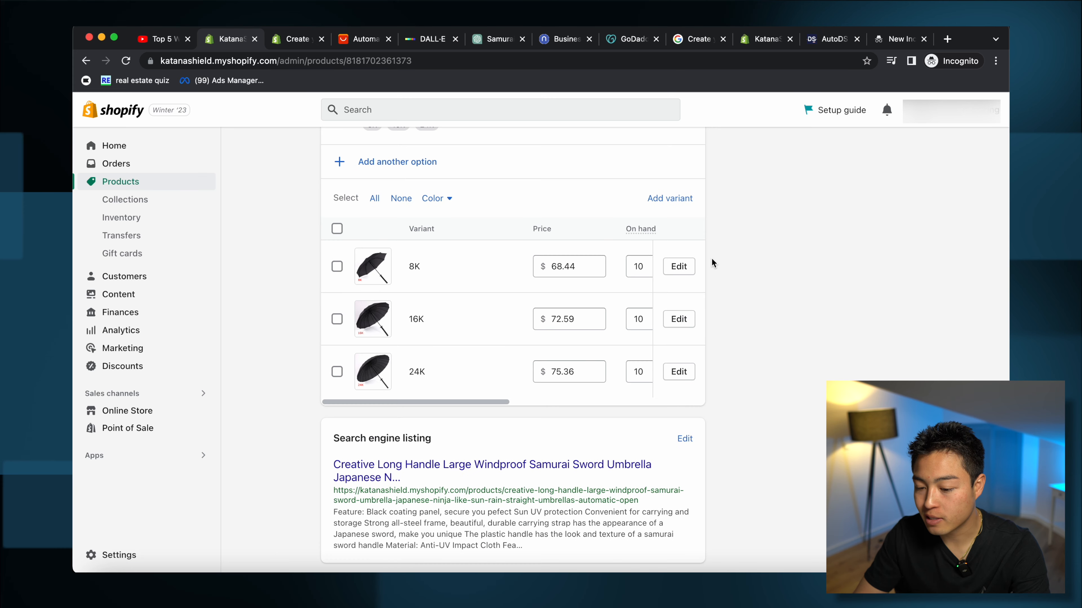
scroll(710, 261, up, 1)
click(347, 39)
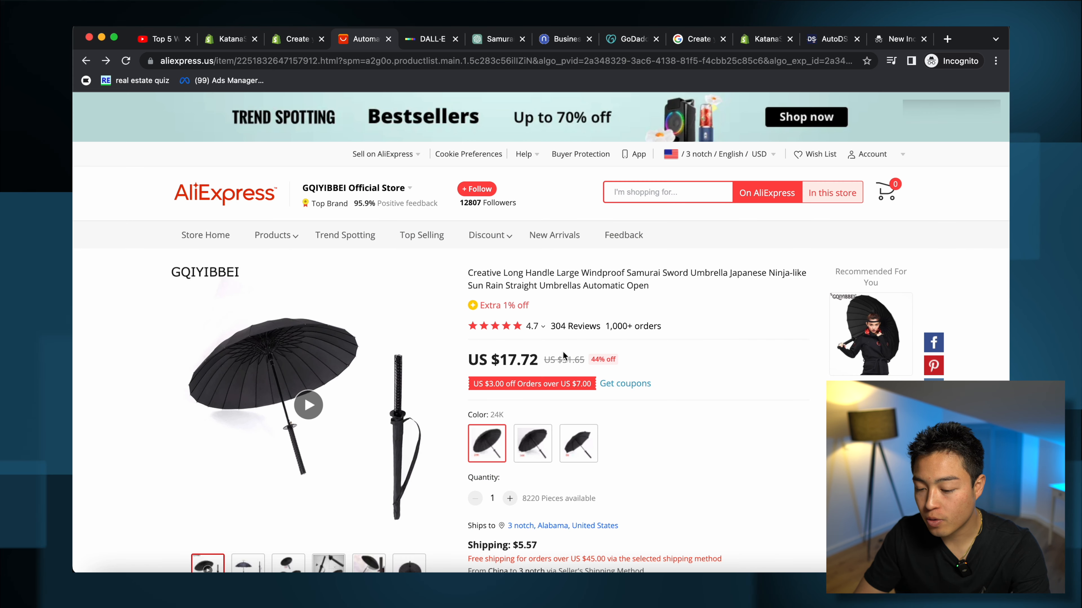
Step: Compare AliExpress costs of 8K ($12.12) and 24K ($17.72) umbrellas against the Shopify variants
click(570, 444)
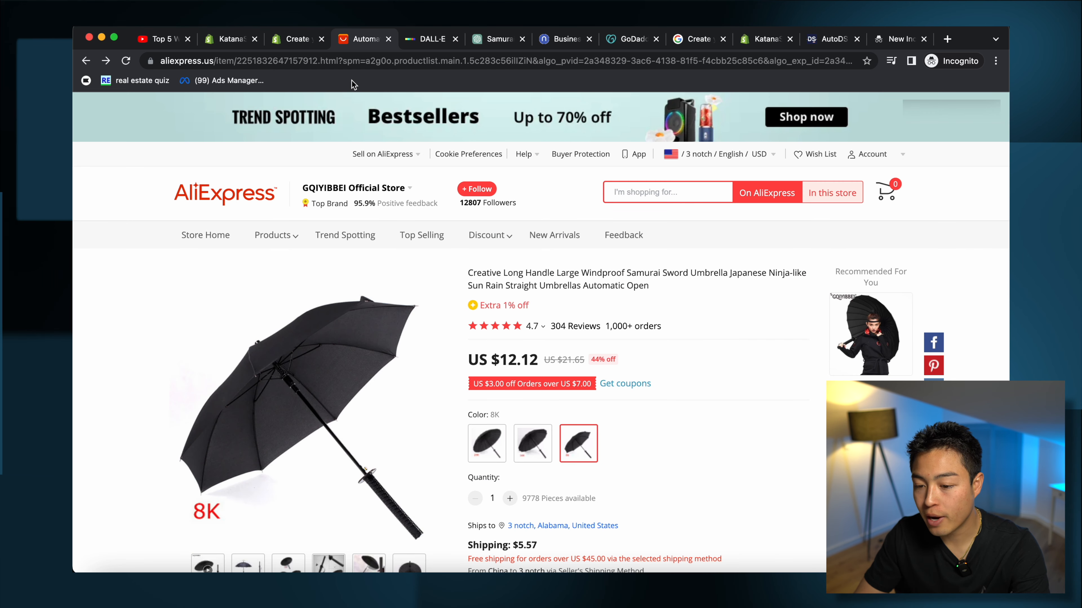
click(498, 438)
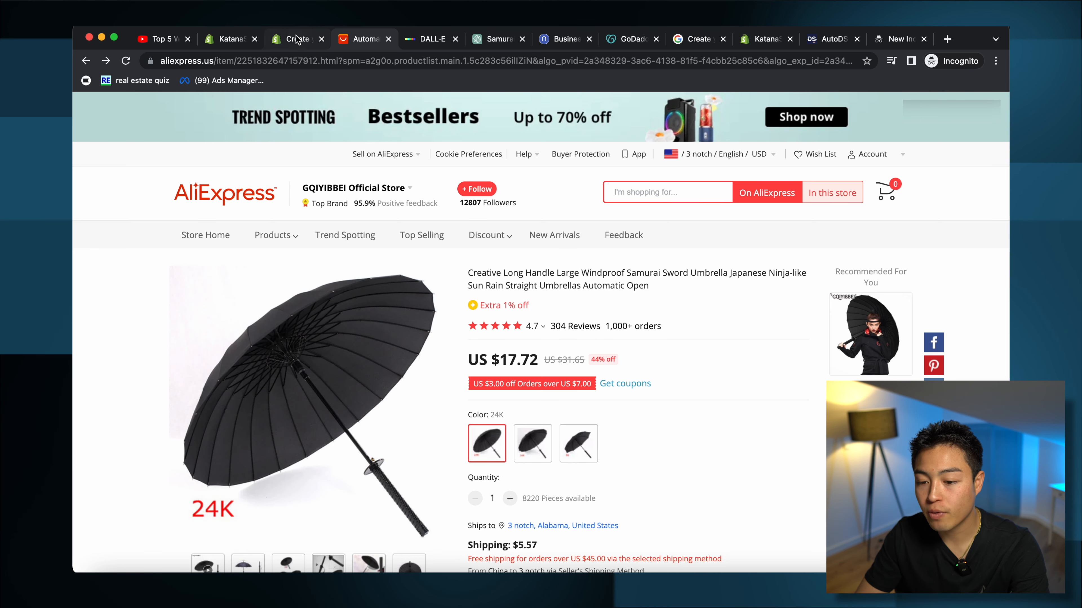
click(304, 38)
click(232, 41)
Step: Delete the 8K and 16K variants, keeping only 24K, and open its pricing ($75.36)
click(321, 39)
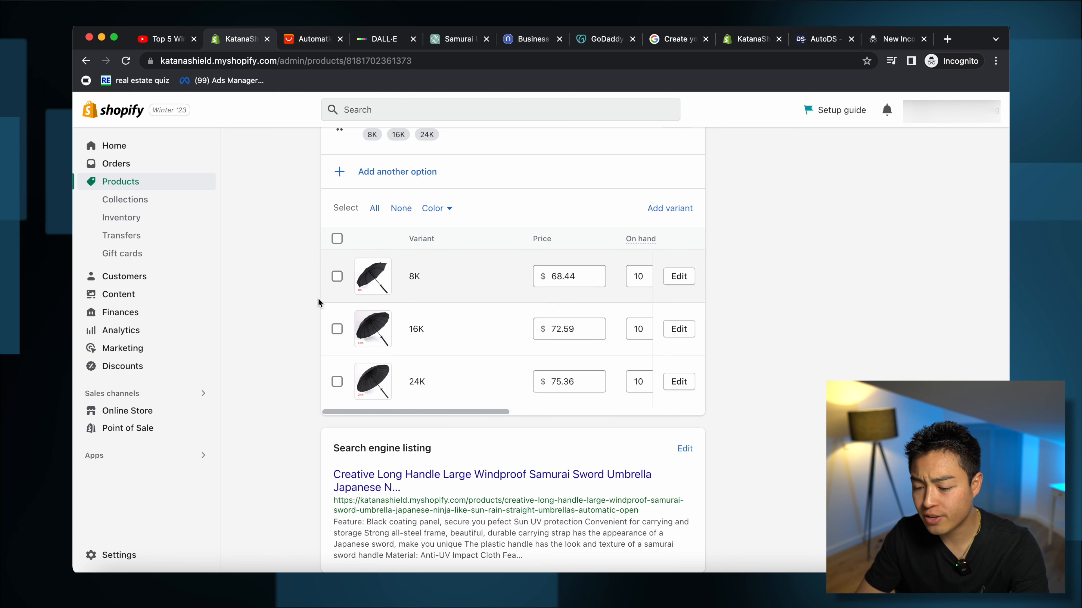
click(337, 276)
click(337, 329)
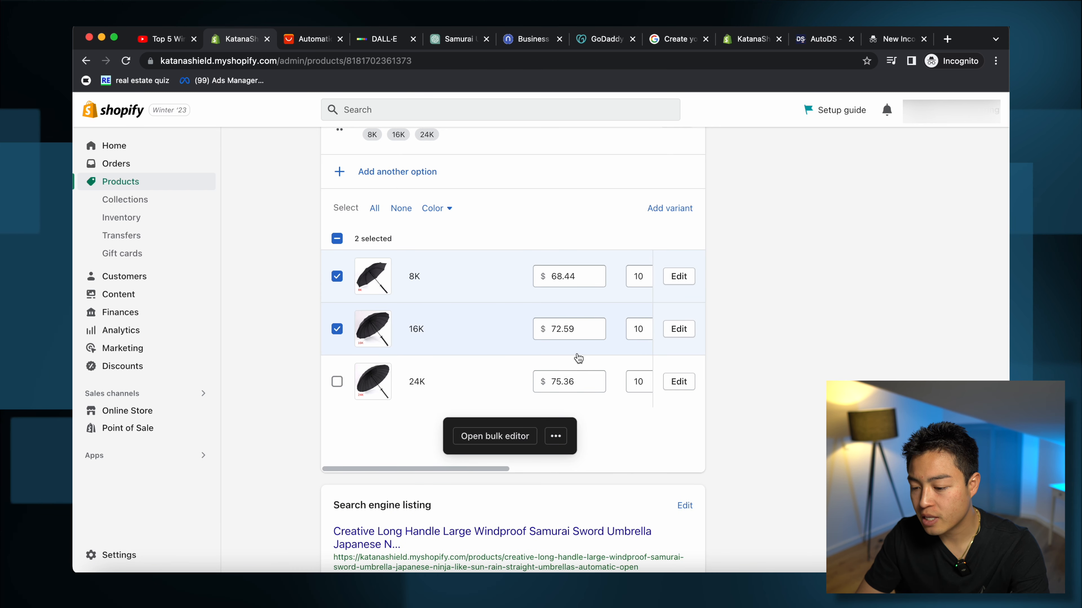
scroll(578, 357, right, 5)
click(684, 330)
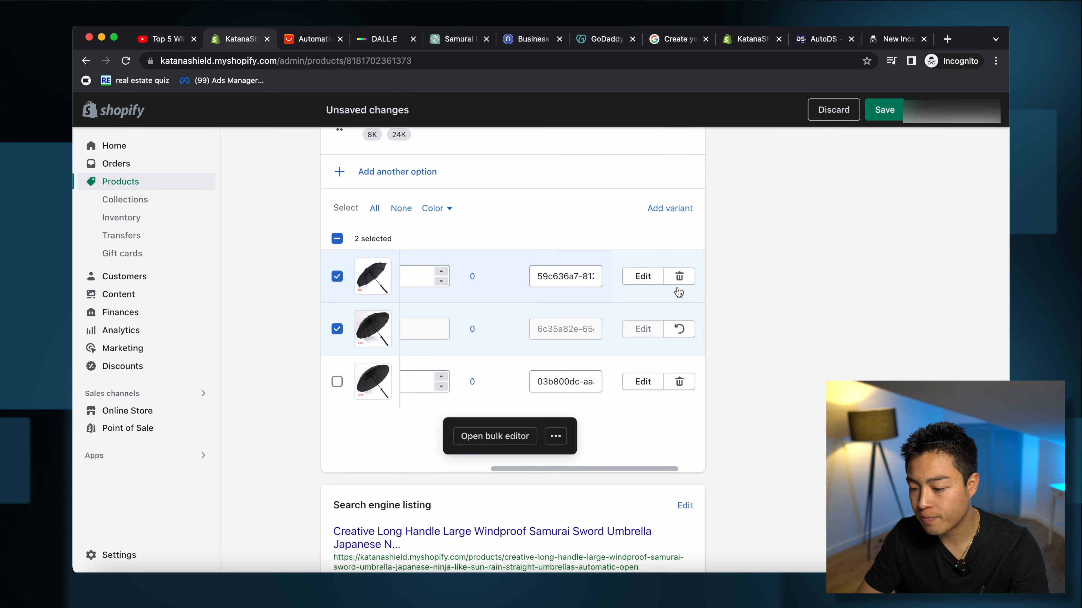
click(680, 281)
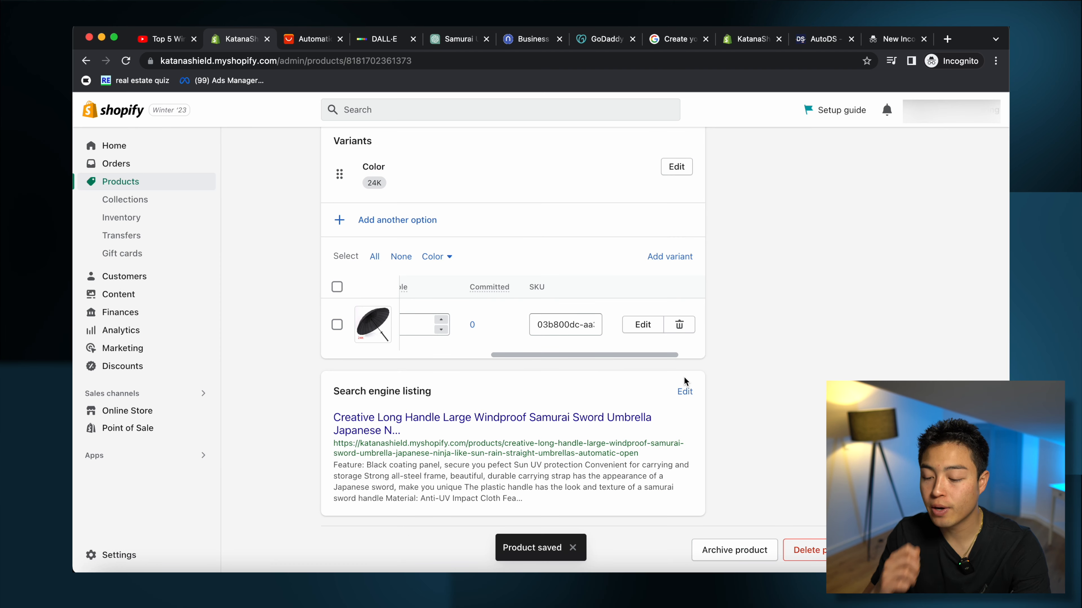
click(641, 326)
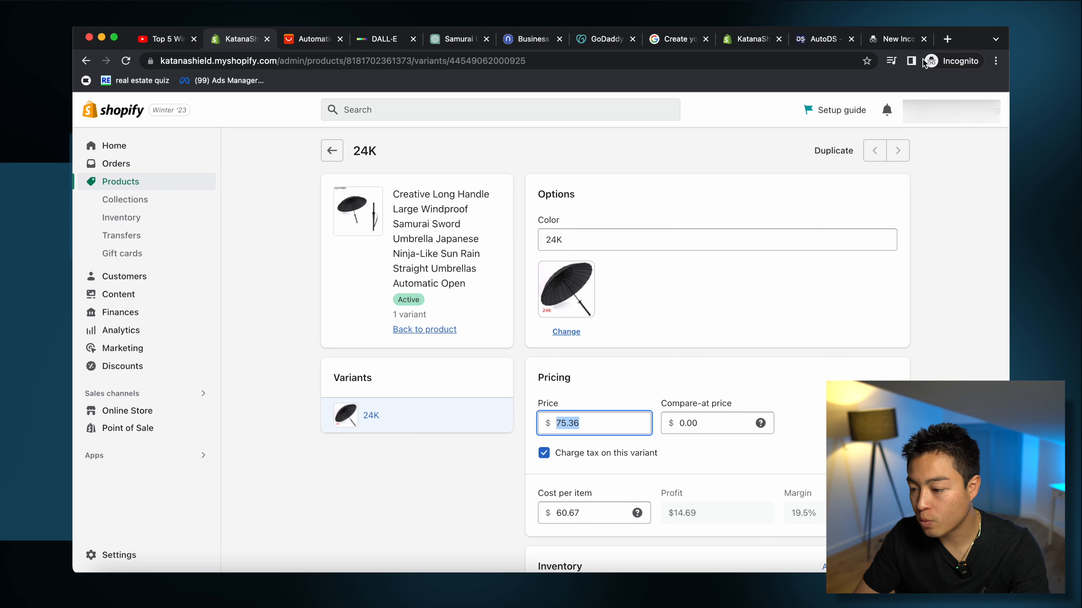
Step: Search the web for 'samurai umbrella' and open the Spirit of Japan katana umbrella listing
click(897, 42)
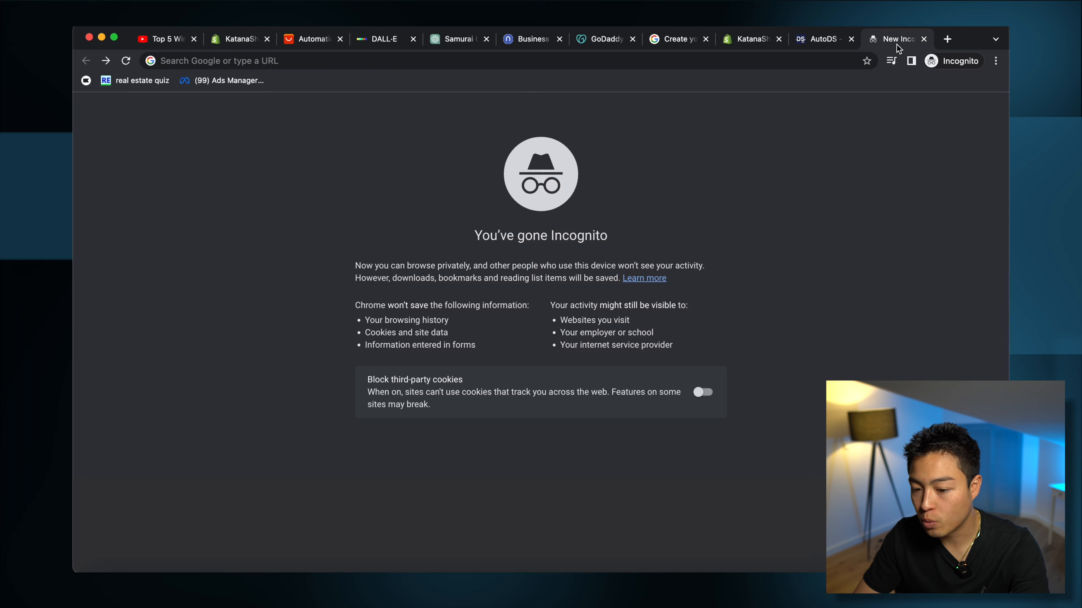
text(samurai umbrella)
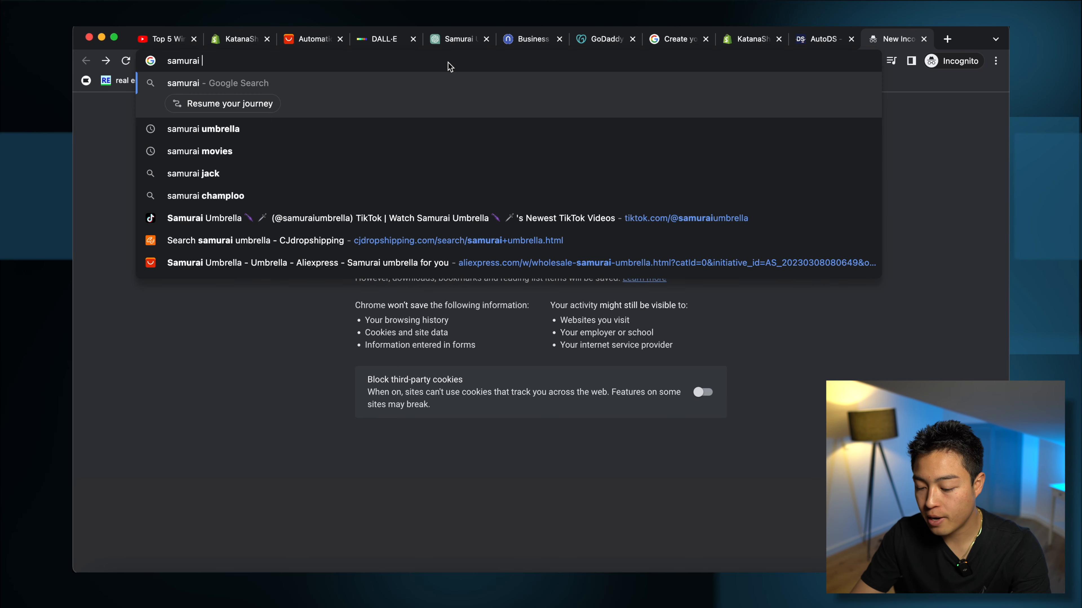
key(Return)
scroll(383, 427, down, 15)
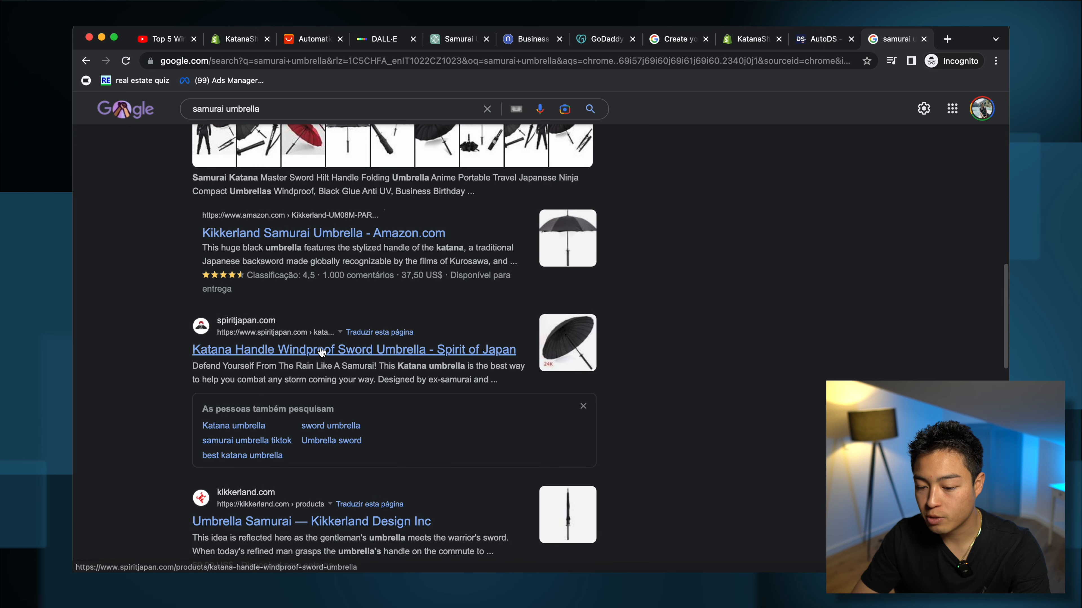
click(322, 347)
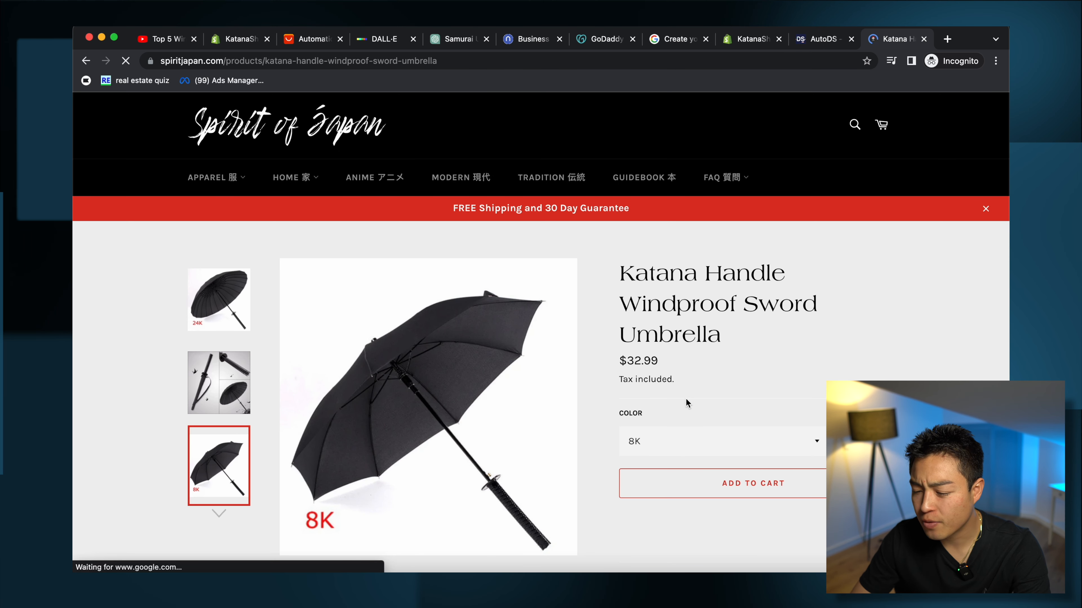
Step: Check the Spirit of Japan umbrella's 24K price of $42.99, then return to AliExpress
click(727, 445)
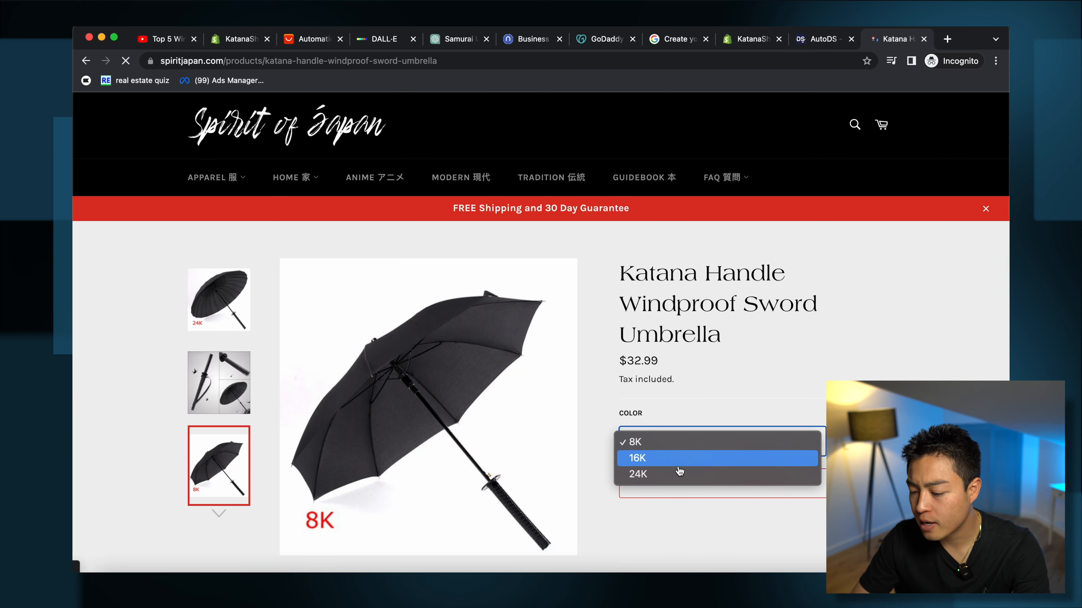
click(681, 473)
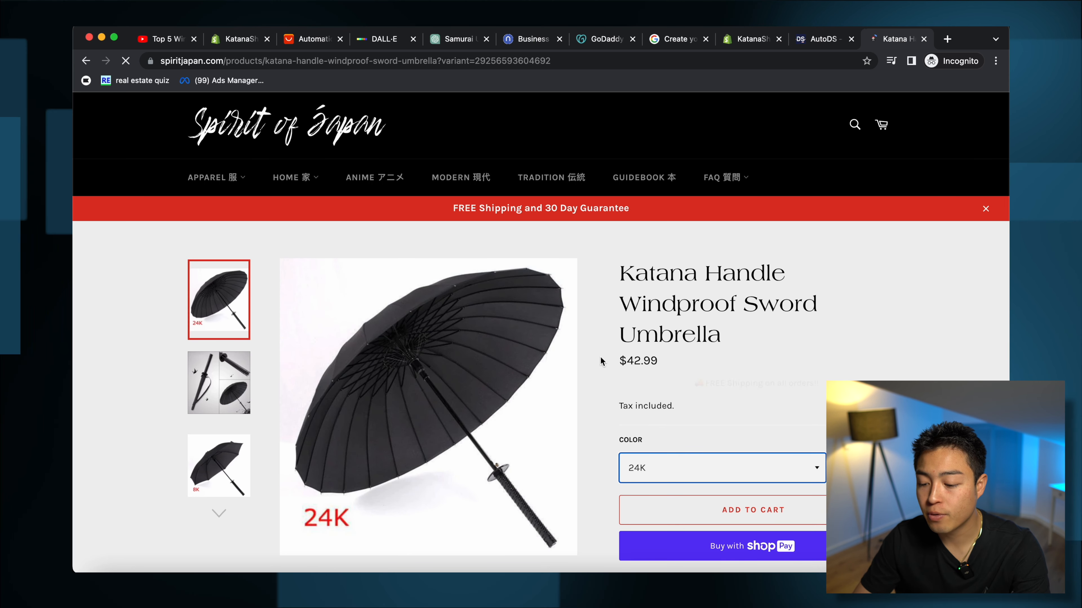
click(314, 39)
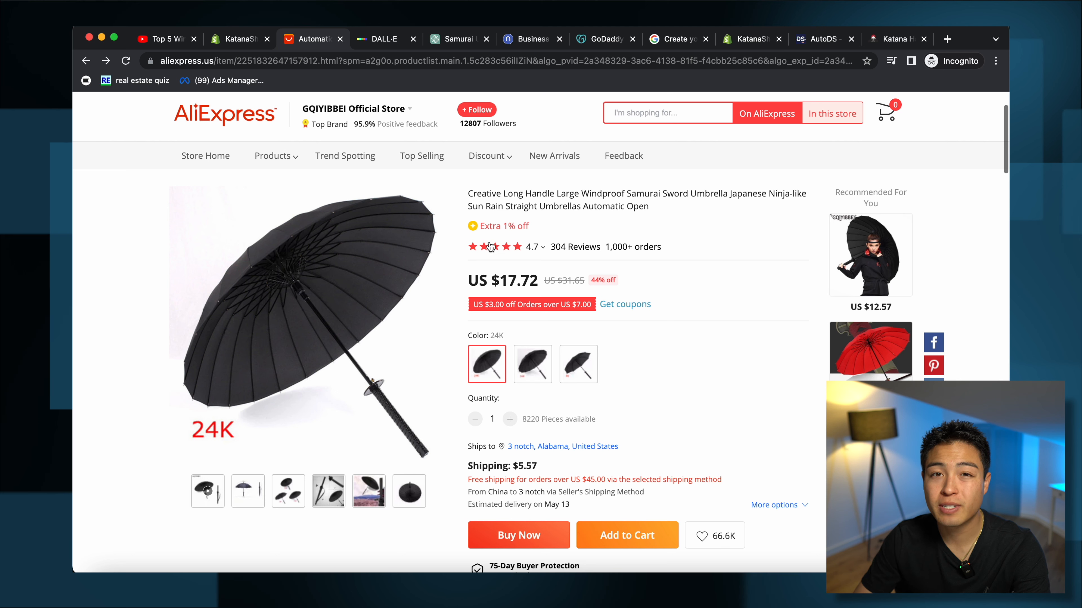
mouse_move(516, 251)
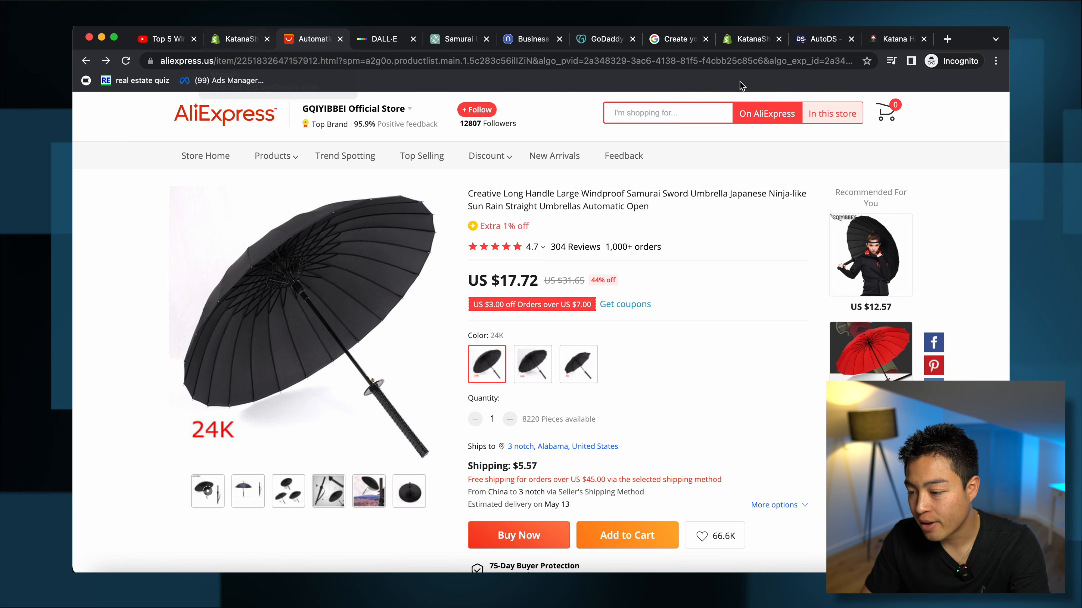
Step: Price the store's 24K umbrella variant at 44.99 and let it keep selling when out of stock
click(895, 41)
click(313, 39)
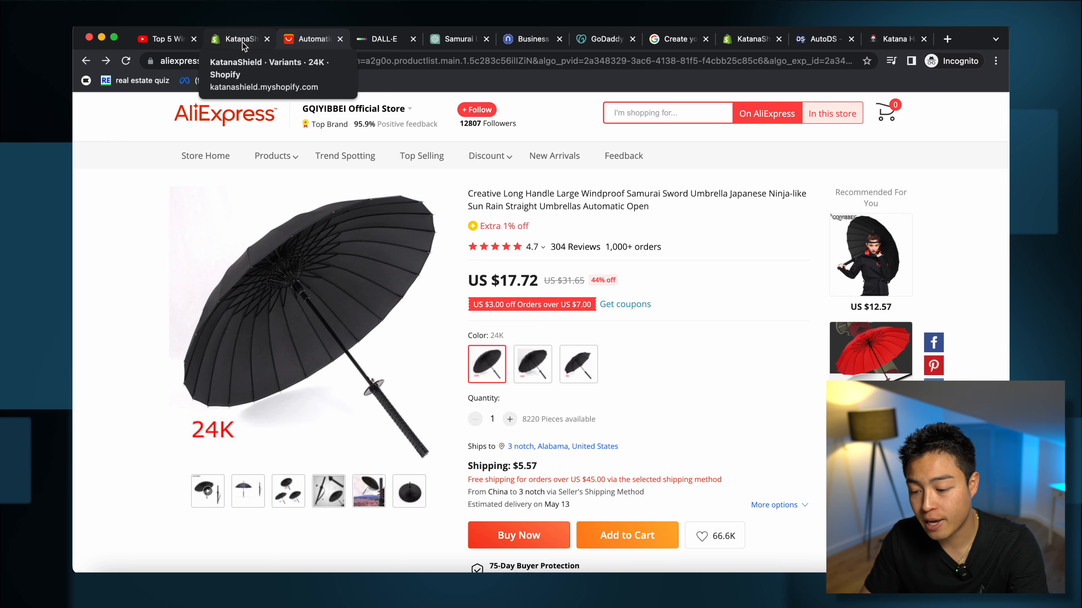
click(253, 44)
double_click(580, 427)
text(44)
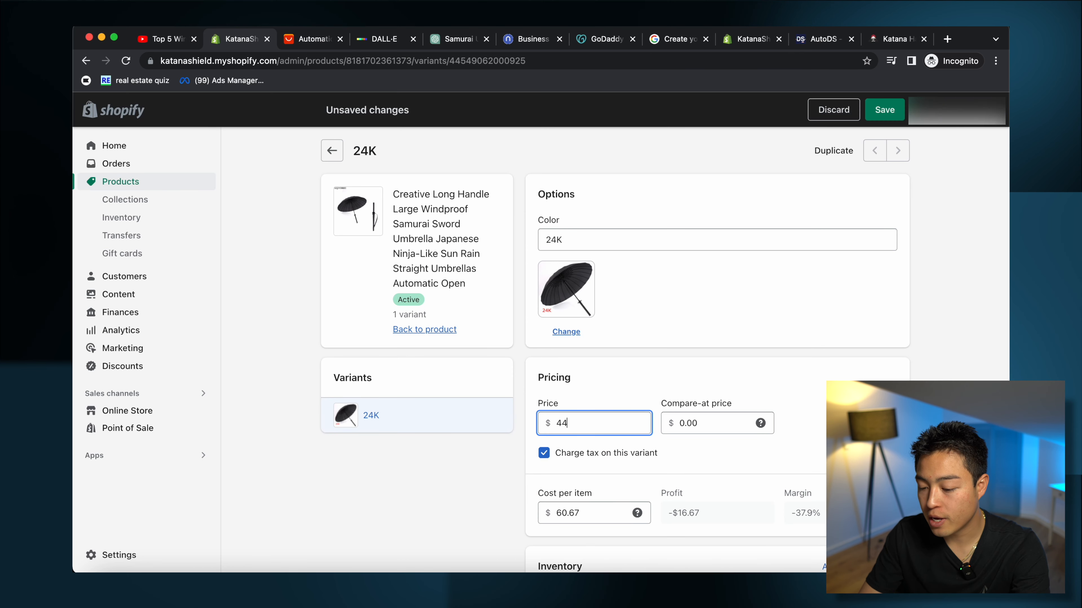
text(.99)
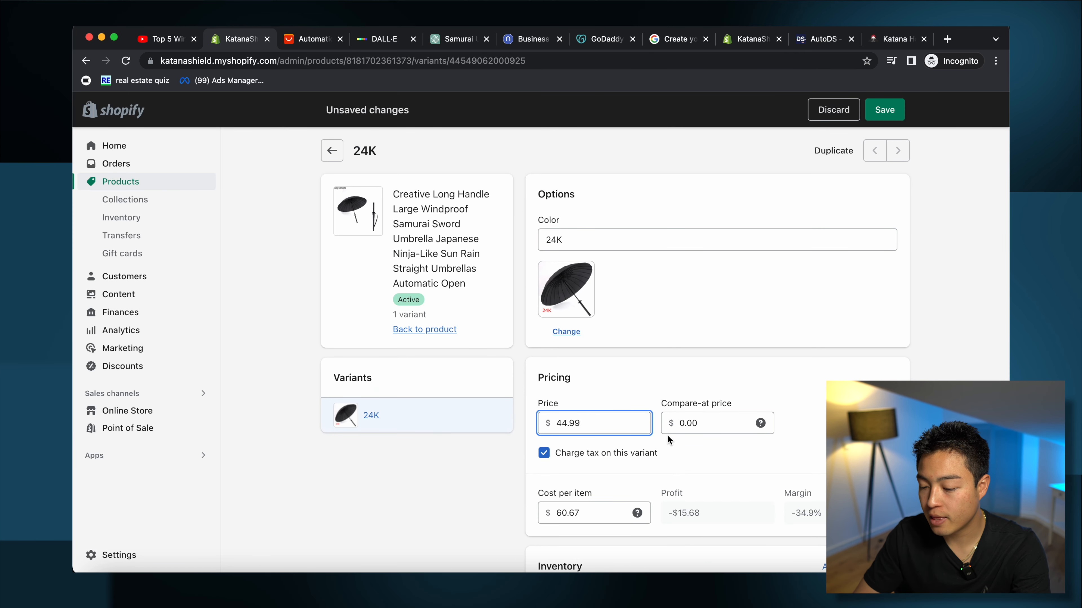
scroll(699, 360, down, 2)
scroll(676, 493, down, 6)
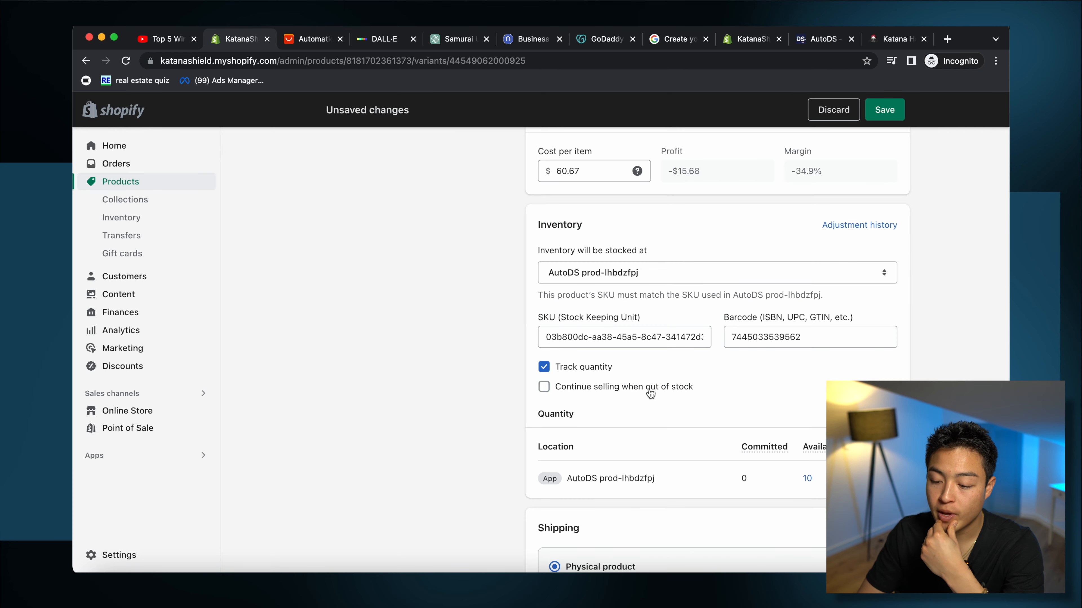
click(648, 387)
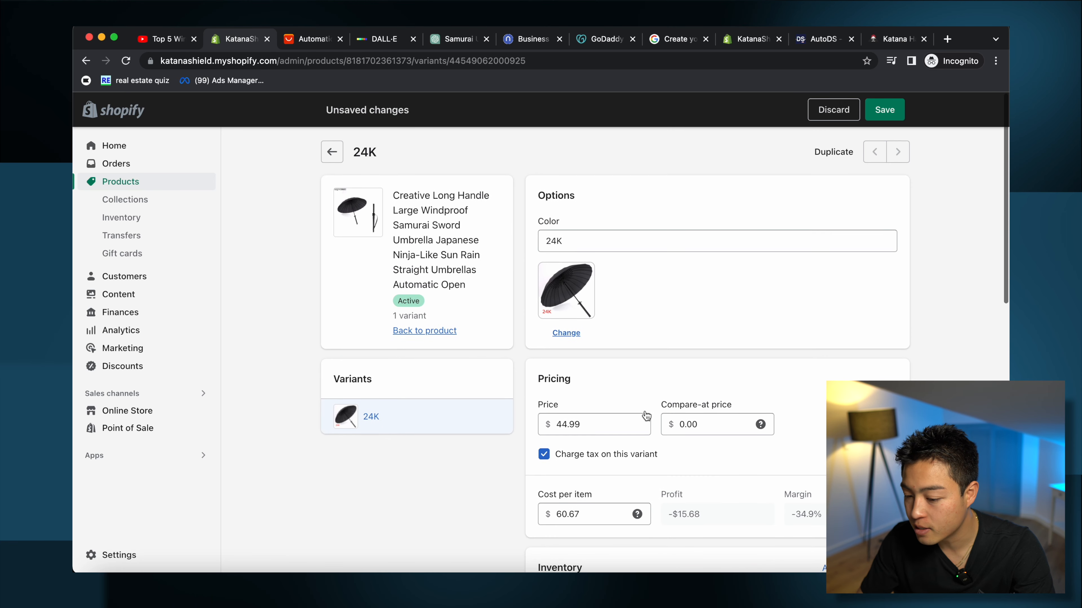
scroll(646, 416, down, 1)
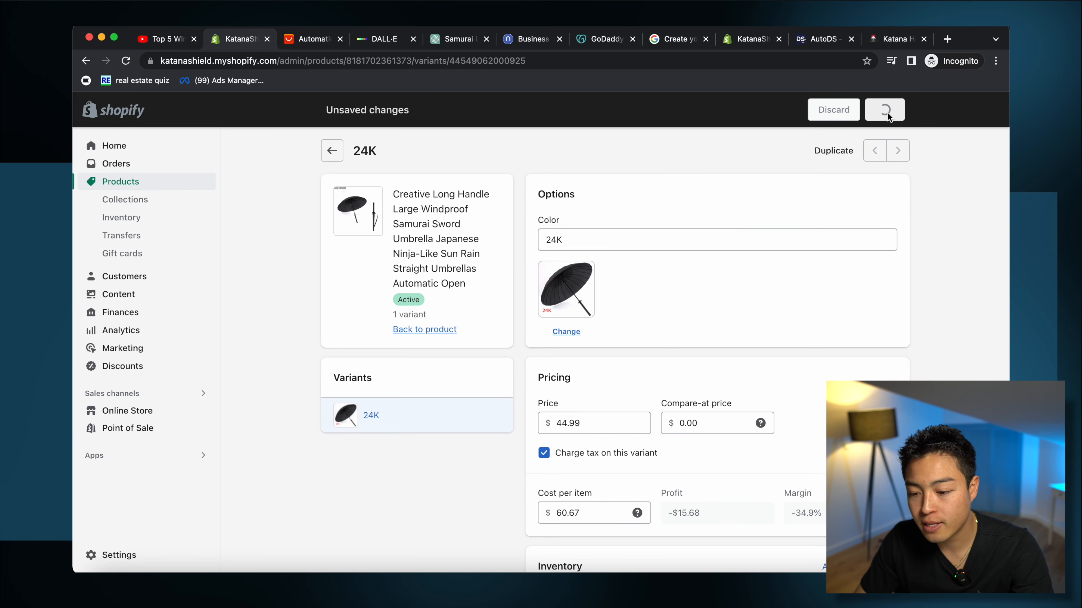
Step: Replace the long supplier title of the umbrella product with 'Samurai Umbrella'
click(331, 153)
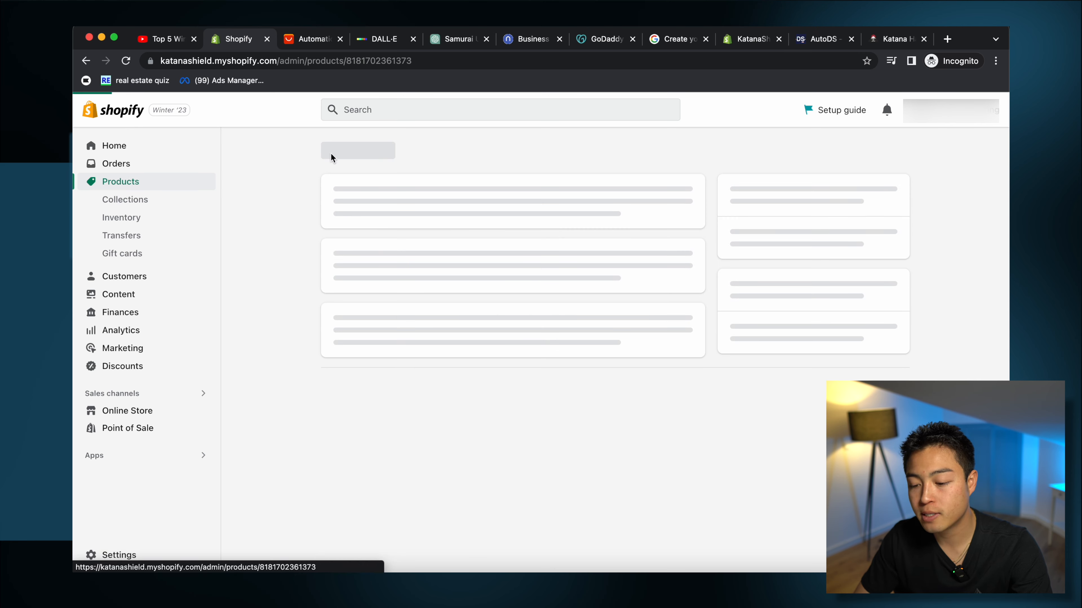
triple_click(456, 237)
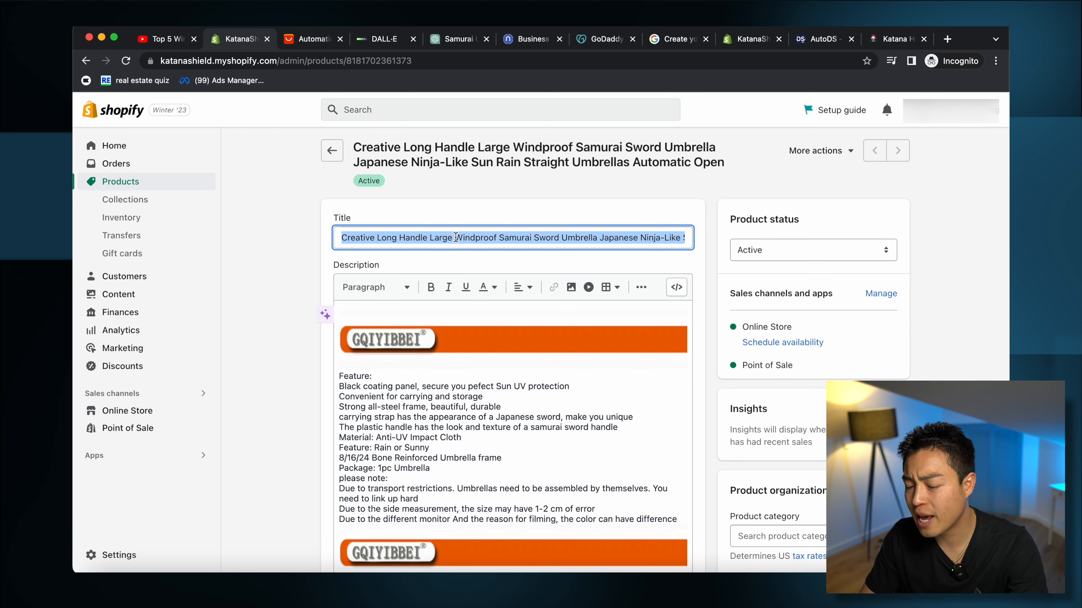
text(SAm)
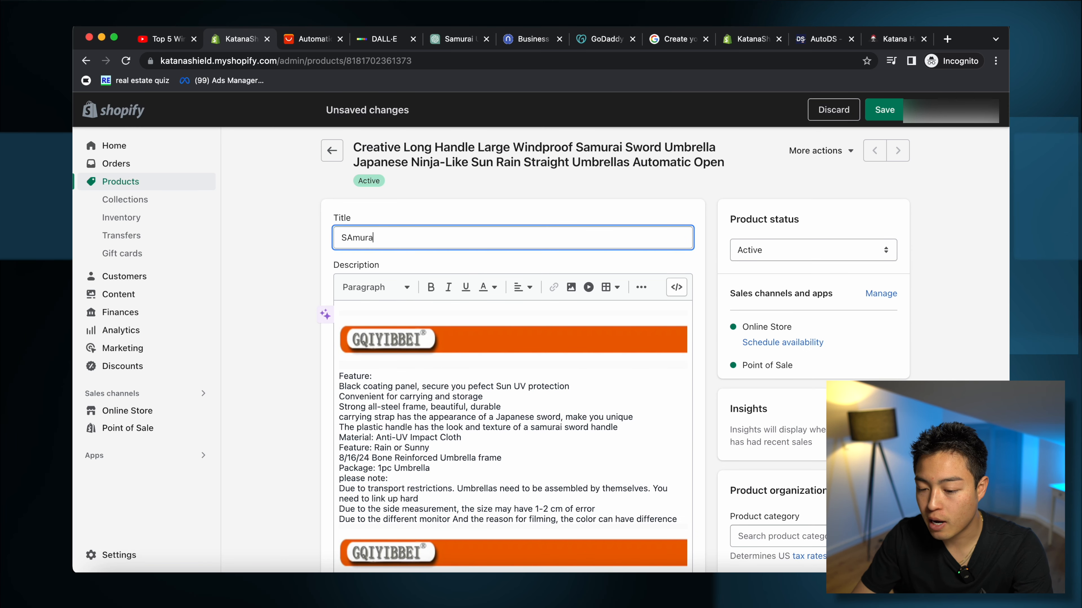
text(ur)
key(BackSpace)
key(BackSpace)
key(BackSpace)
key(BackSpace)
text(amurai Umbrella)
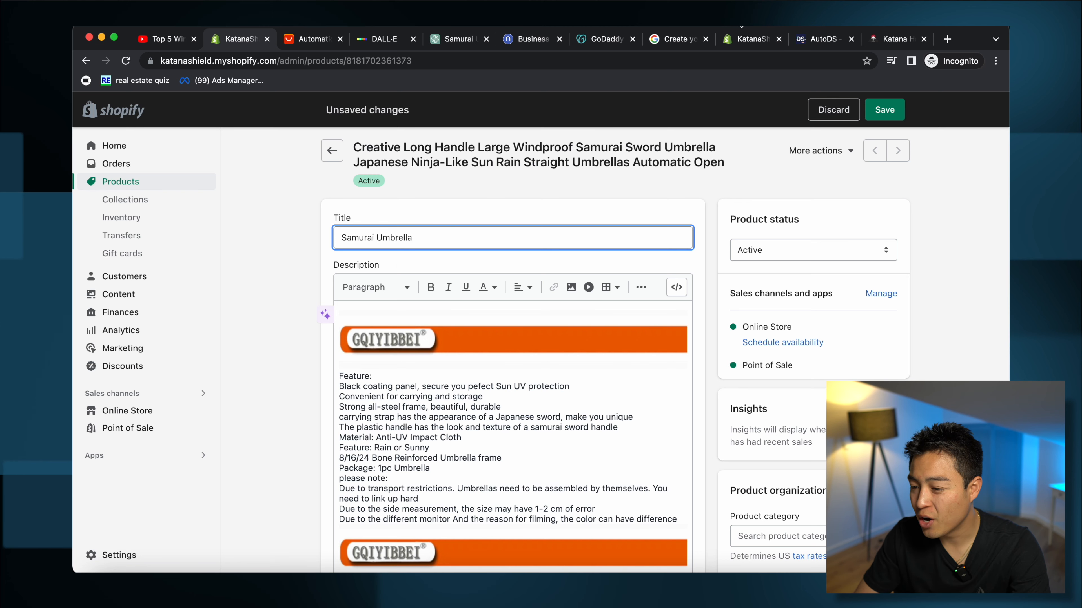
Step: Ask ChatGPT 'what is a cool name i could call my Samurai Umbrella product'
click(470, 34)
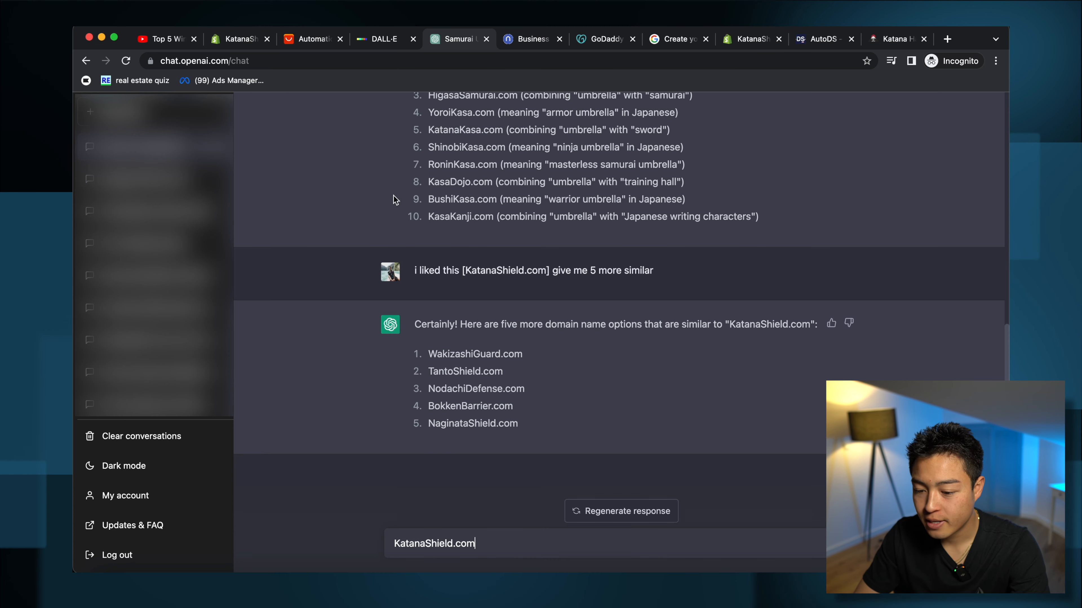
key(super+a)
text(w)
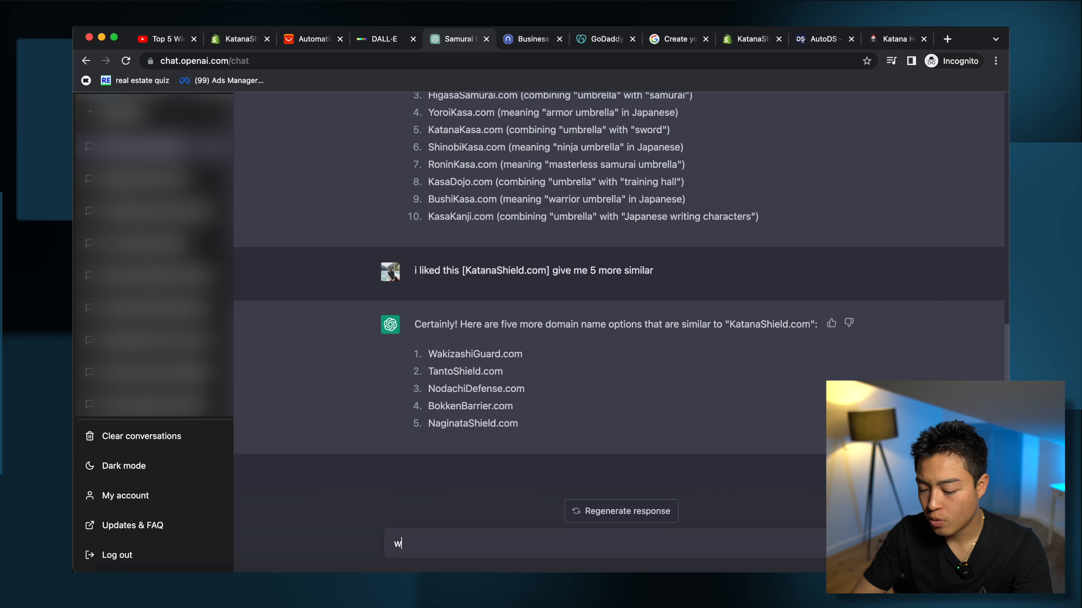
text(hat is a cool name i could )
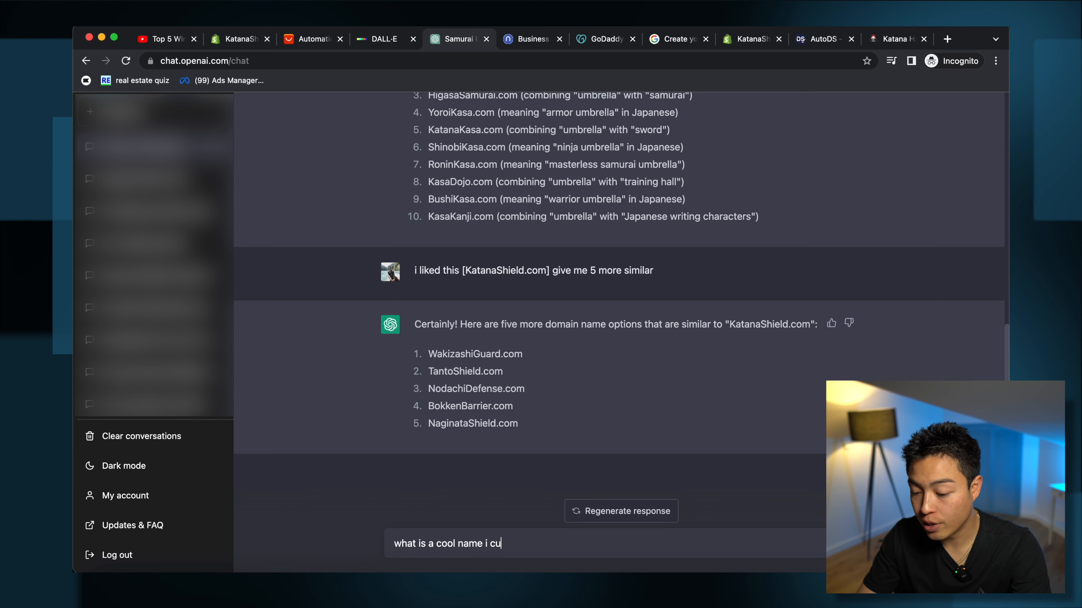
text(call my Samurai Umbrella)
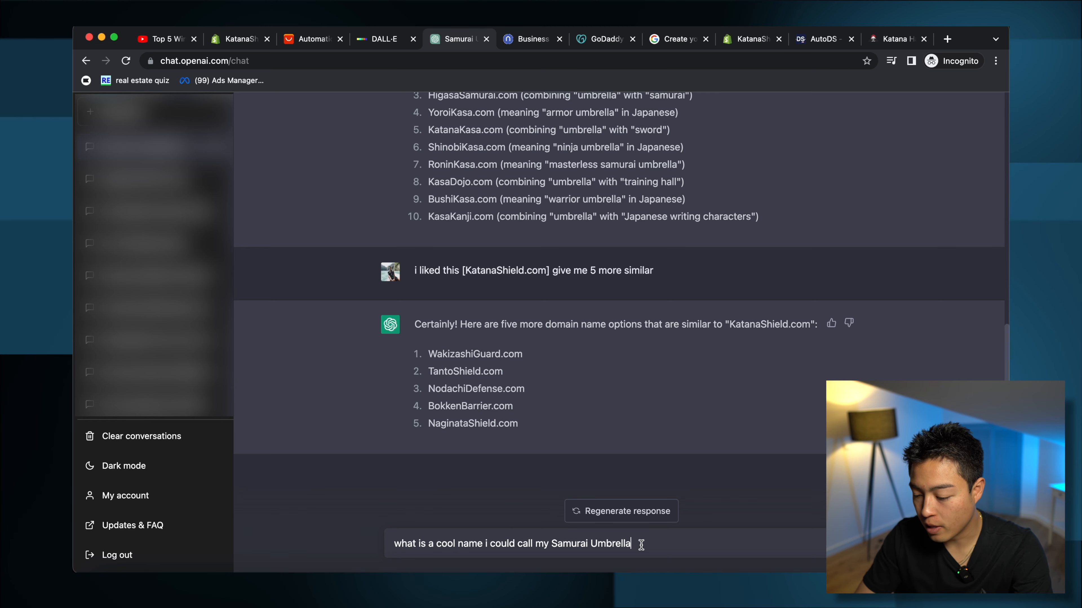
text( product)
key(Return)
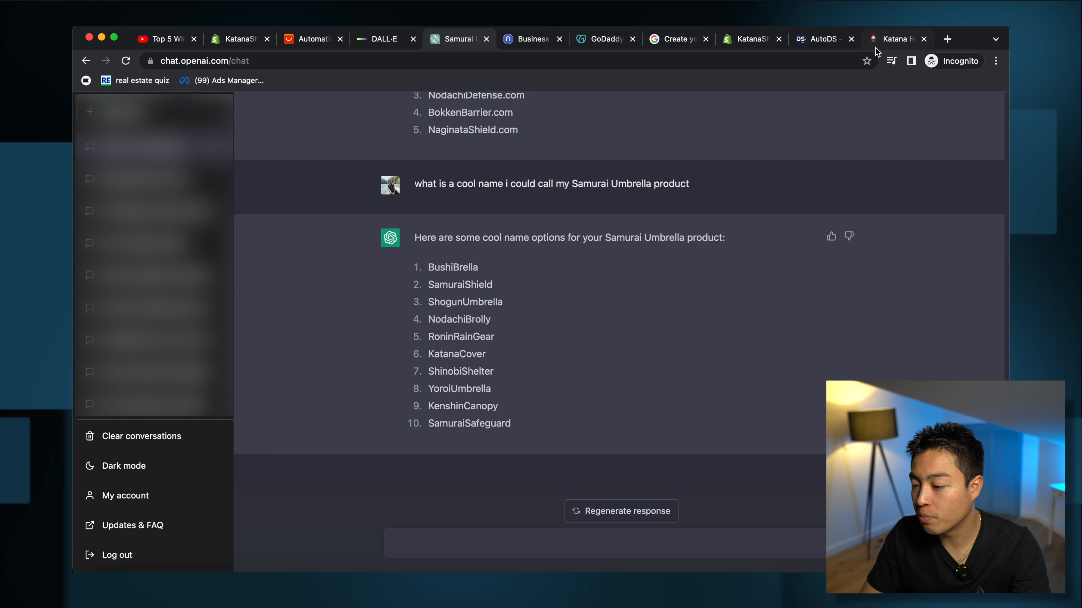
click(225, 41)
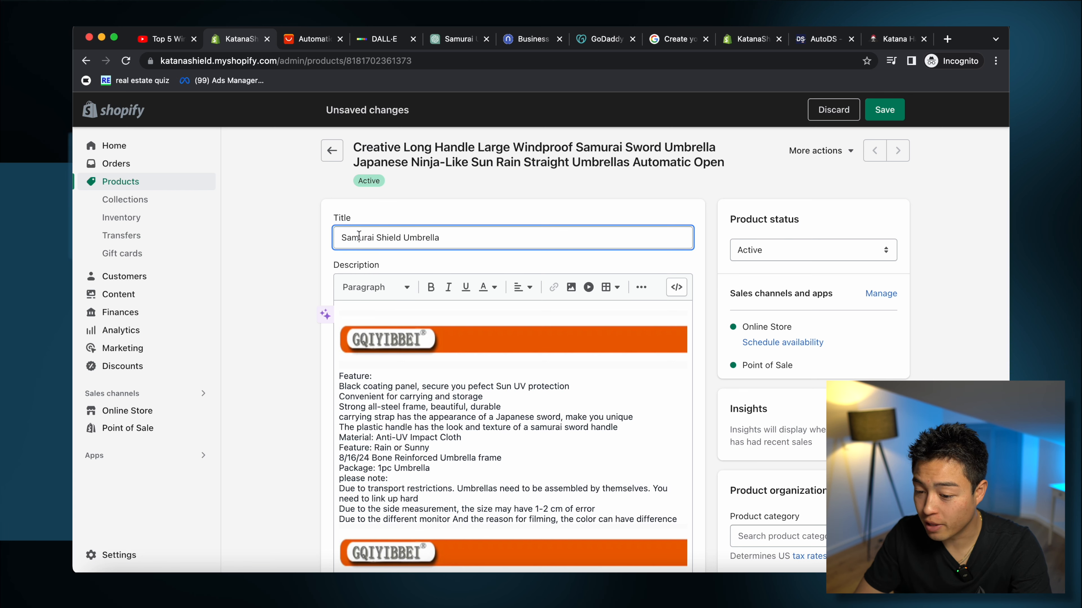
Step: Retitle the product 'Katana Shield Umbrella' and delete the supplier's description text
text(Katana)
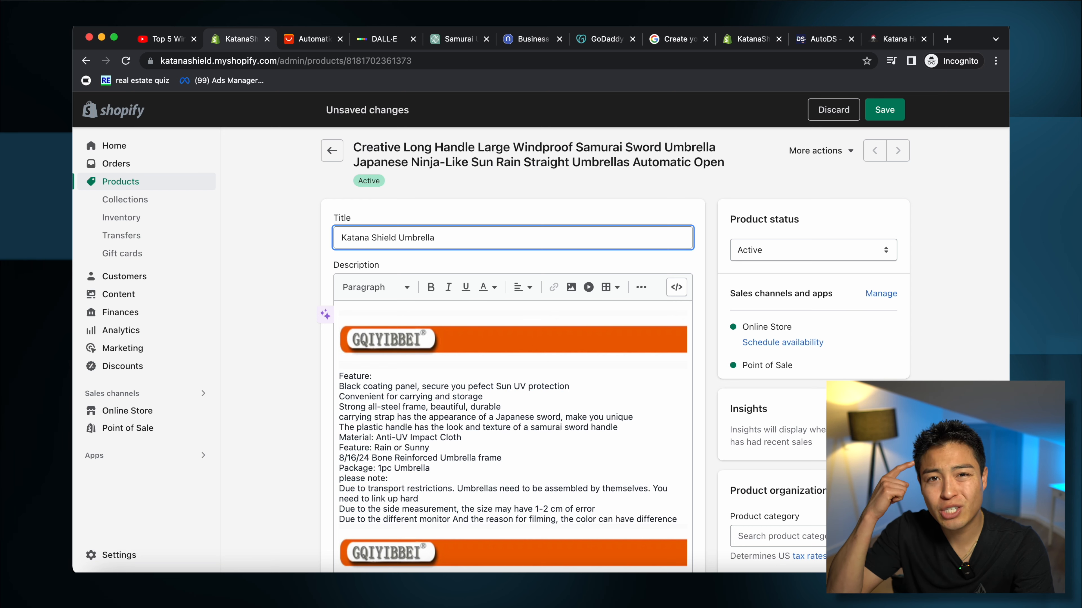
triple_click(476, 398)
key(ctrl+a)
key(BackSpace)
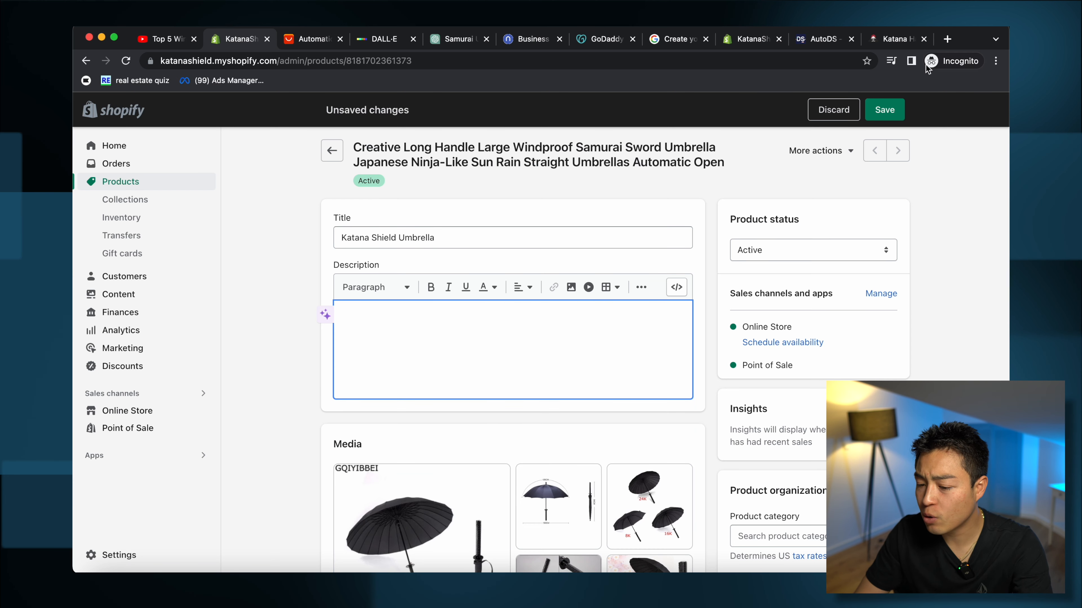
click(878, 39)
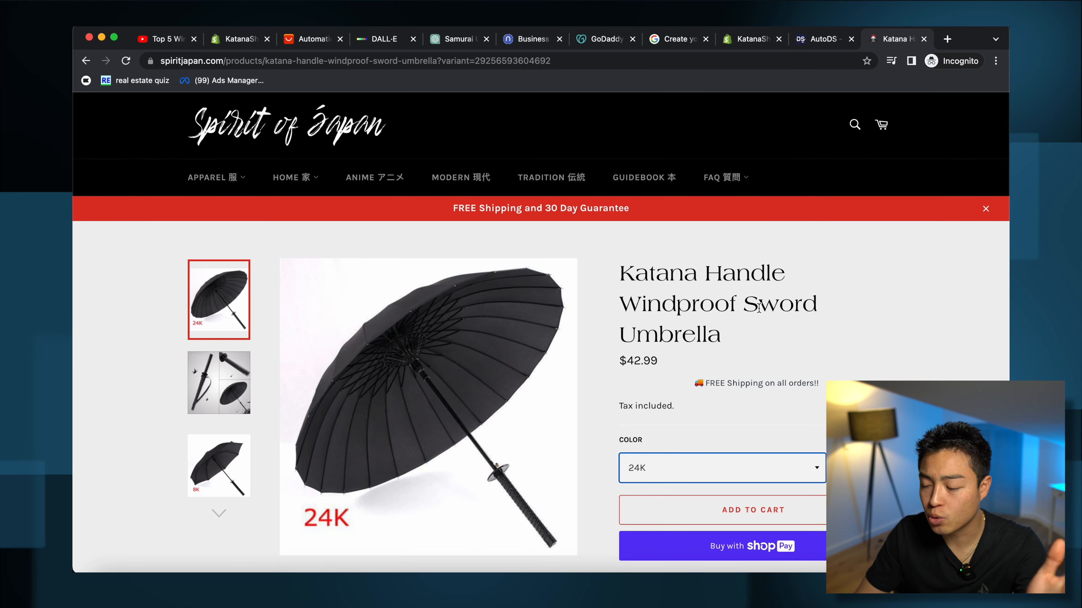
Step: Copy the Spirit of Japan umbrella description text and images, dismissing the coupon popup
scroll(741, 302, down, 10)
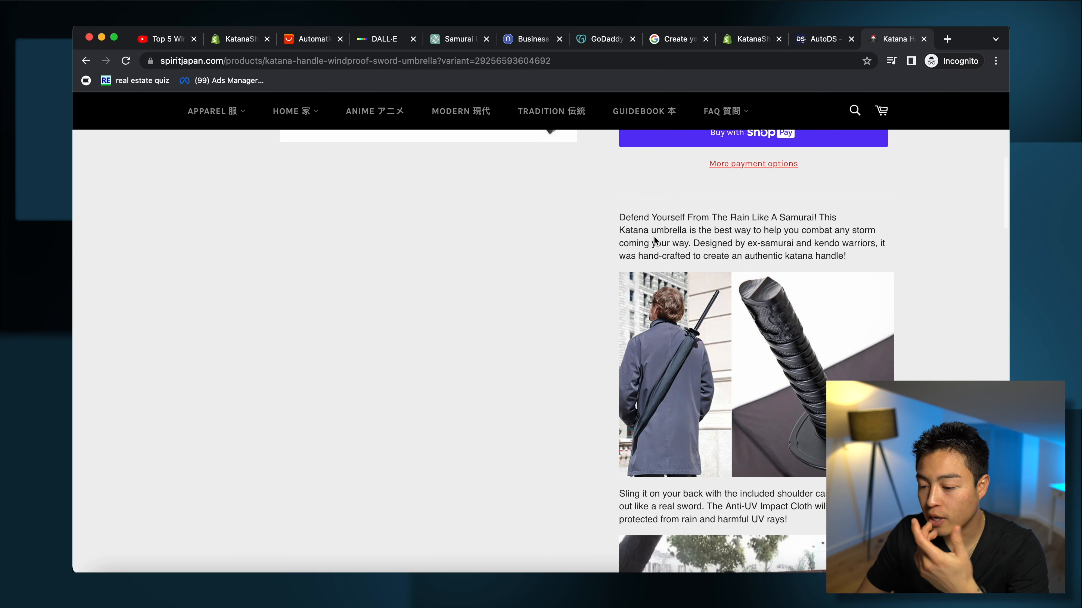
drag(616, 218, 899, 351)
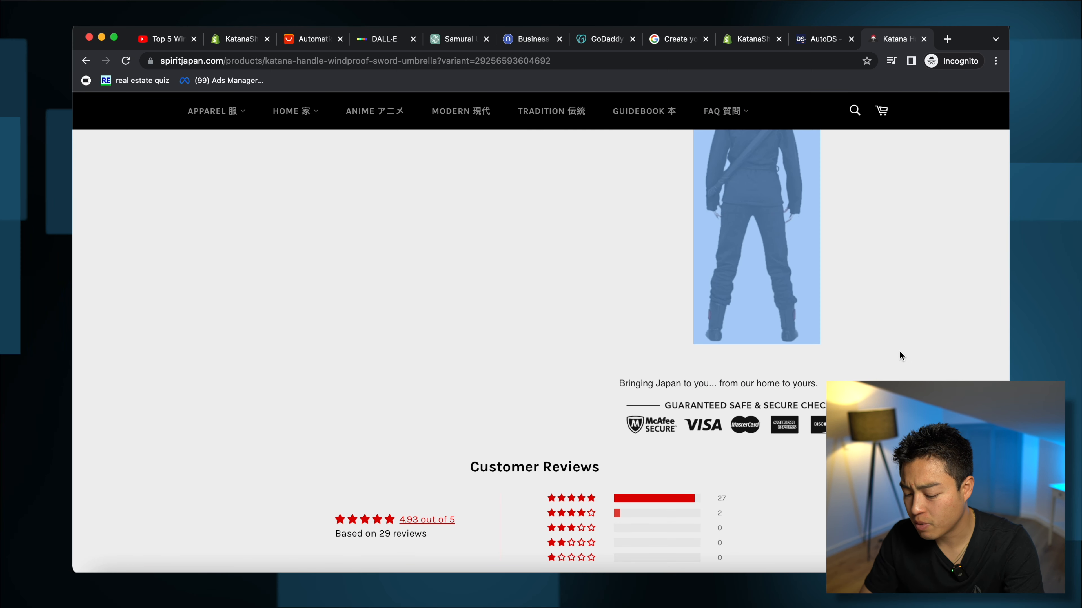
click(899, 351)
scroll(821, 312, up, 8)
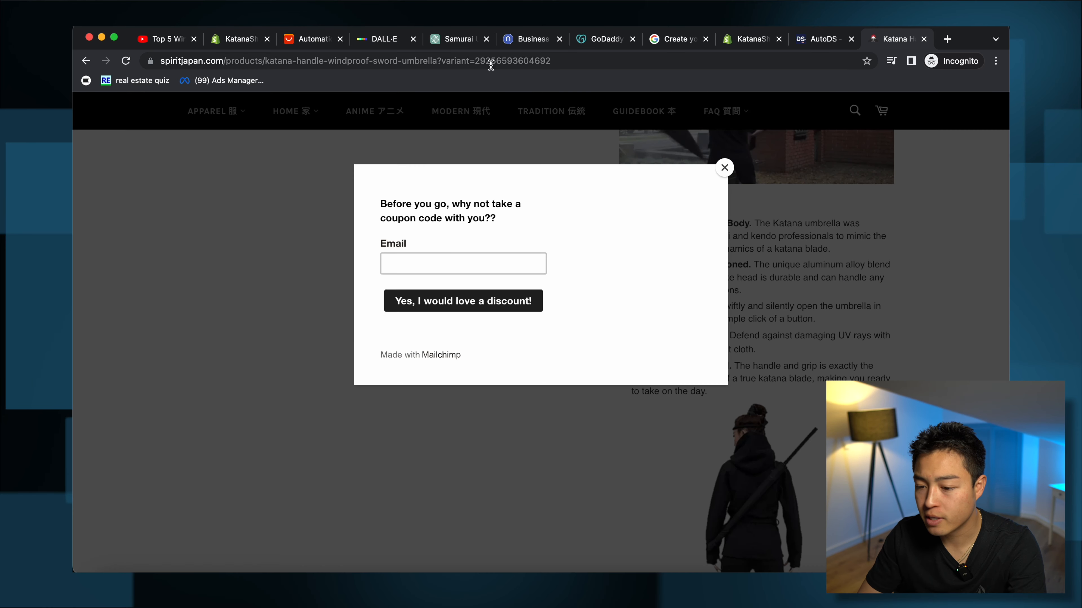
click(724, 168)
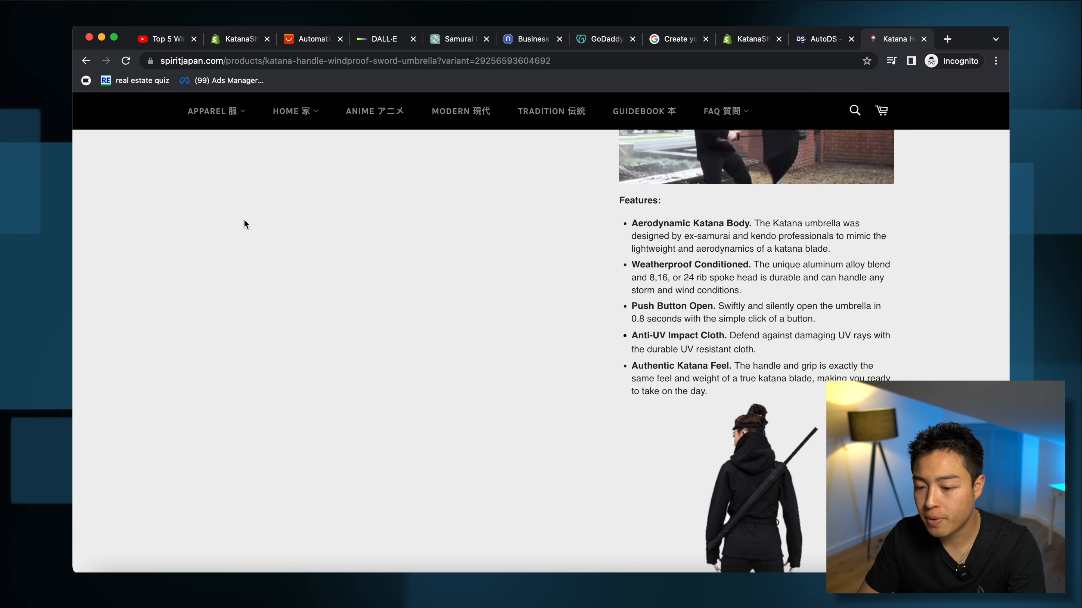
scroll(244, 220, up, 10)
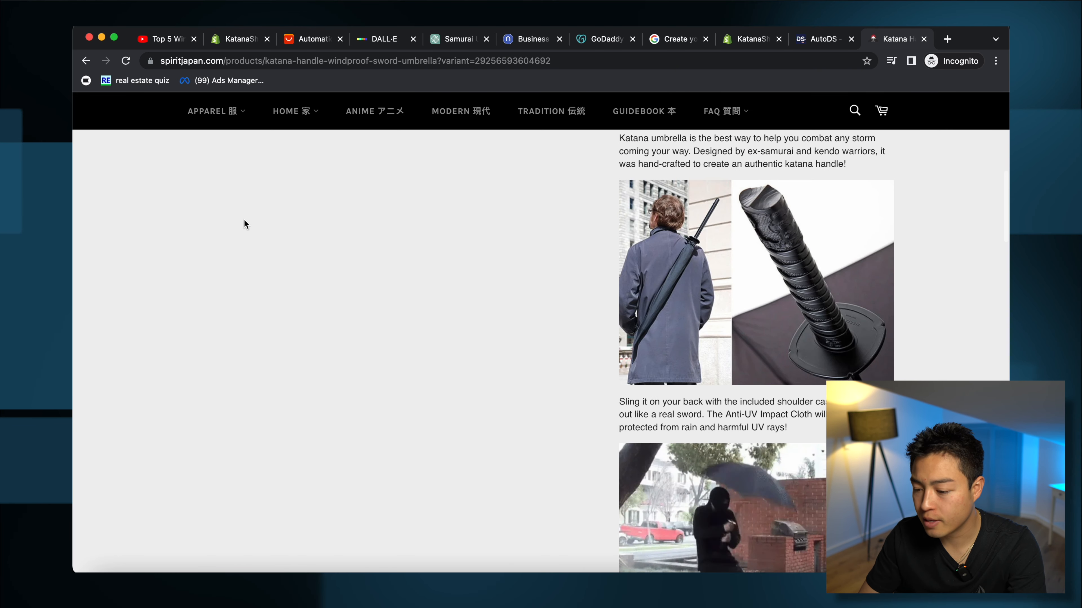
Step: Paste the copied text and images into the Katana Shield Umbrella description
click(237, 41)
text(Defend Yourself From The Rain Like A Samurai! This Katana umbrella is the best way to help you combat any storm coming your way. Designed by ex-samurai and kendo warriors, it was hand-crafted to create an authentic katana handle!)
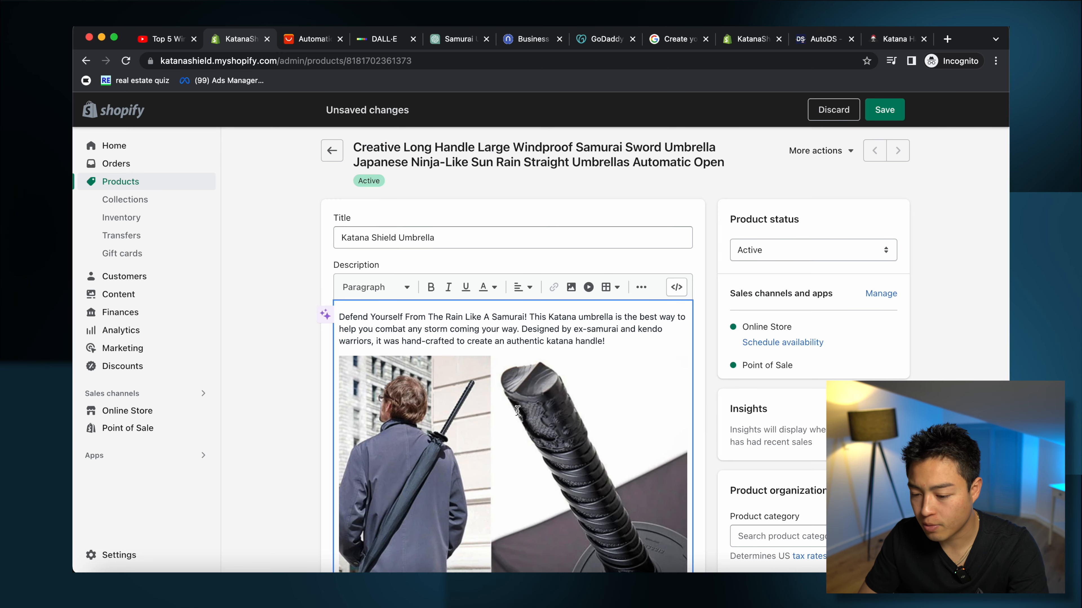
scroll(514, 415, down, 10)
scroll(515, 416, up, 8)
scroll(516, 393, up, 10)
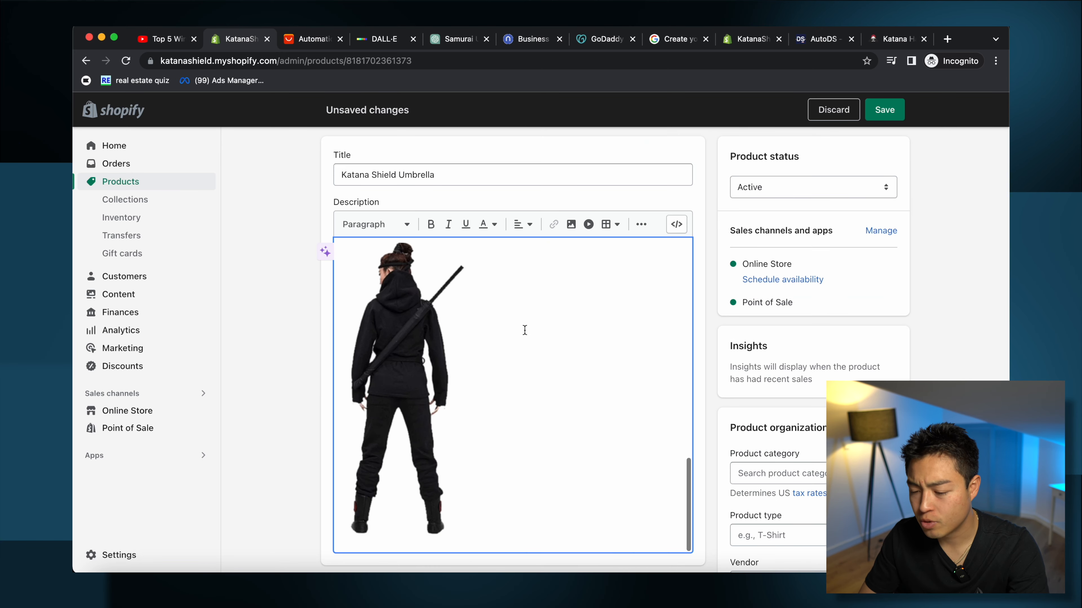
click(315, 40)
scroll(652, 454, down, 15)
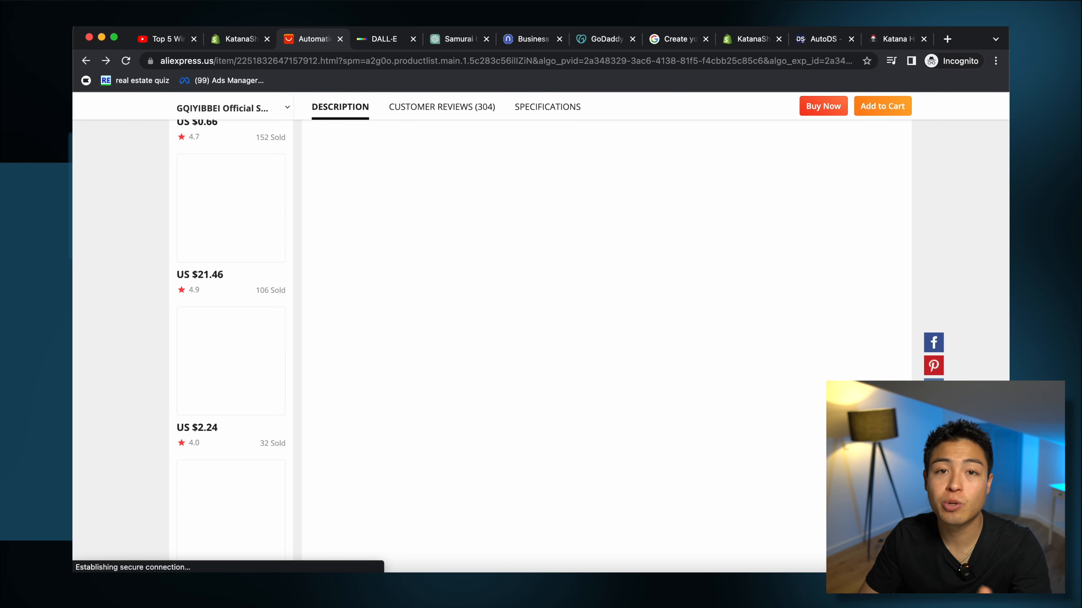
click(895, 40)
scroll(925, 377, down, 15)
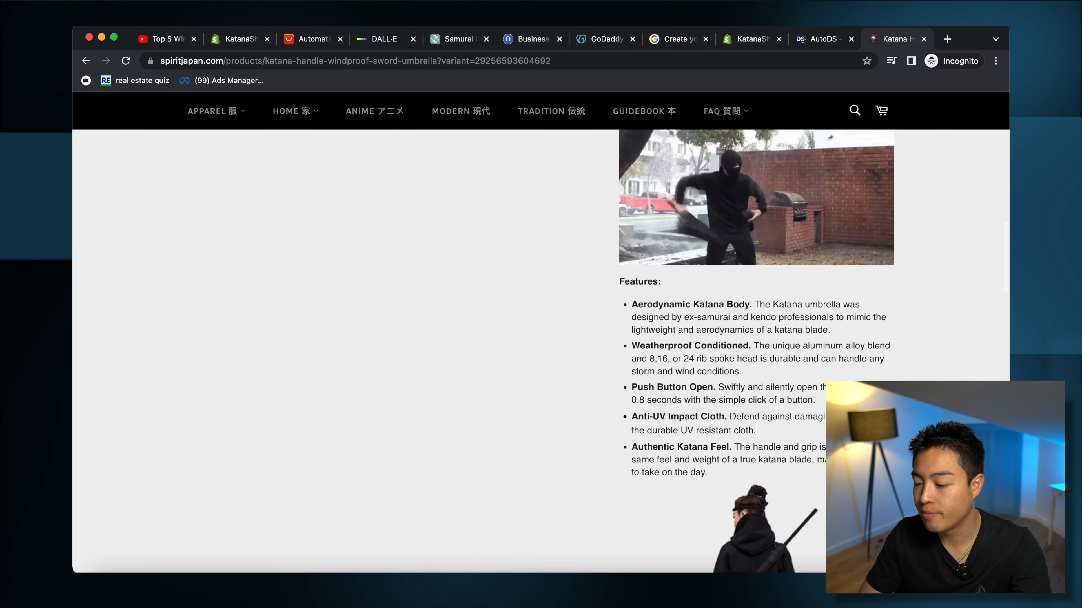
scroll(538, 349, up, 10)
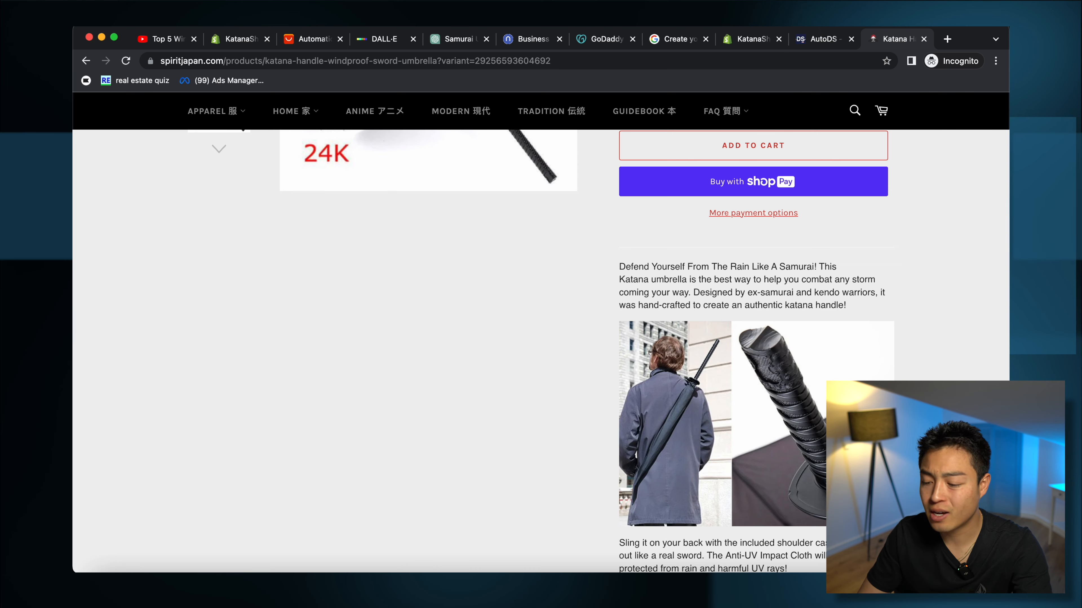
click(305, 38)
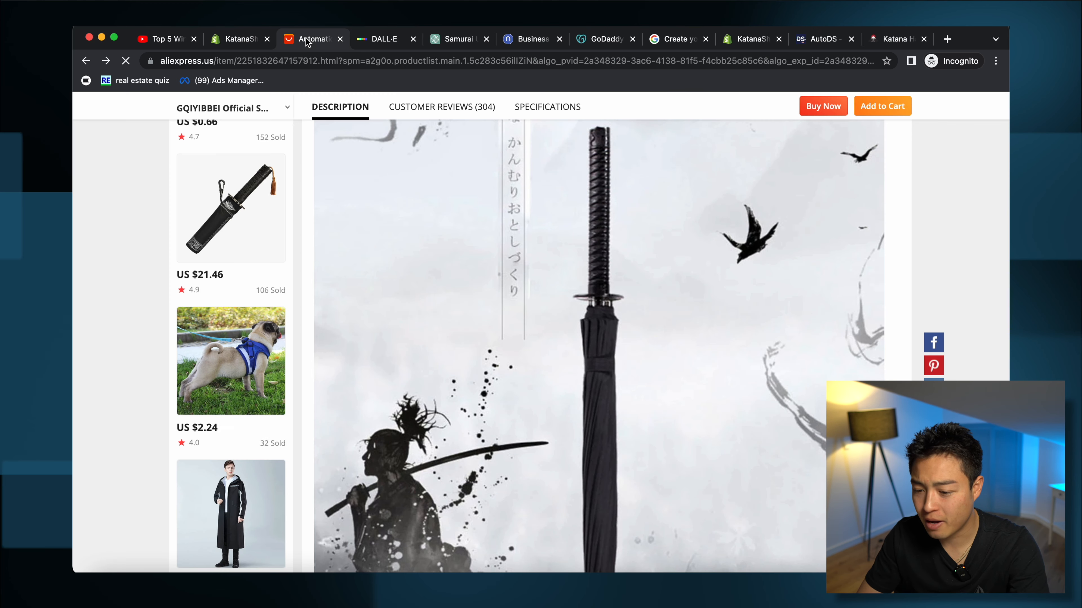
scroll(545, 395, down, 15)
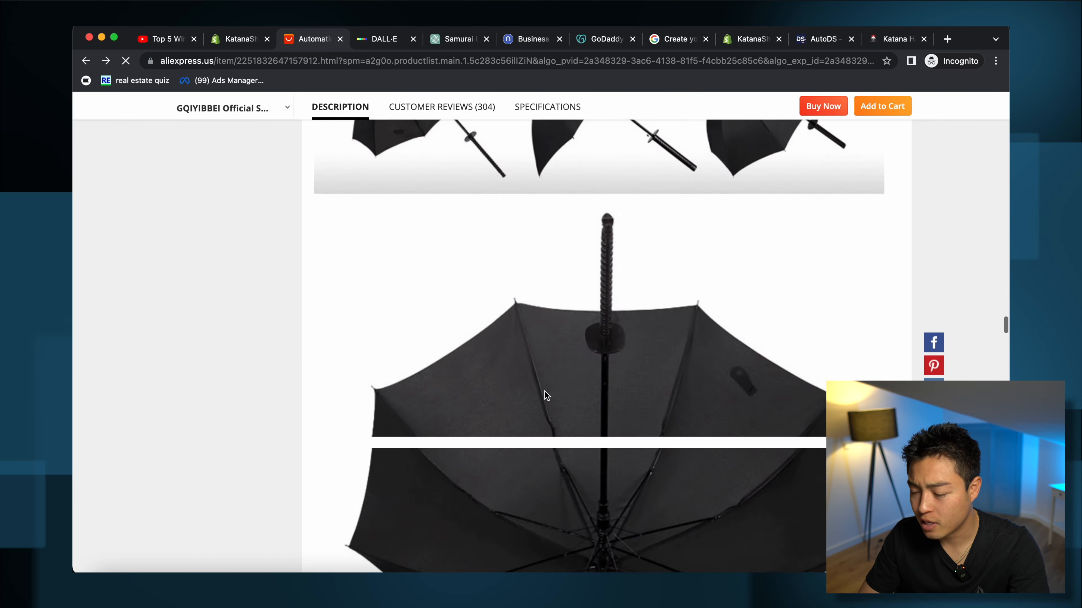
scroll(546, 395, up, 10)
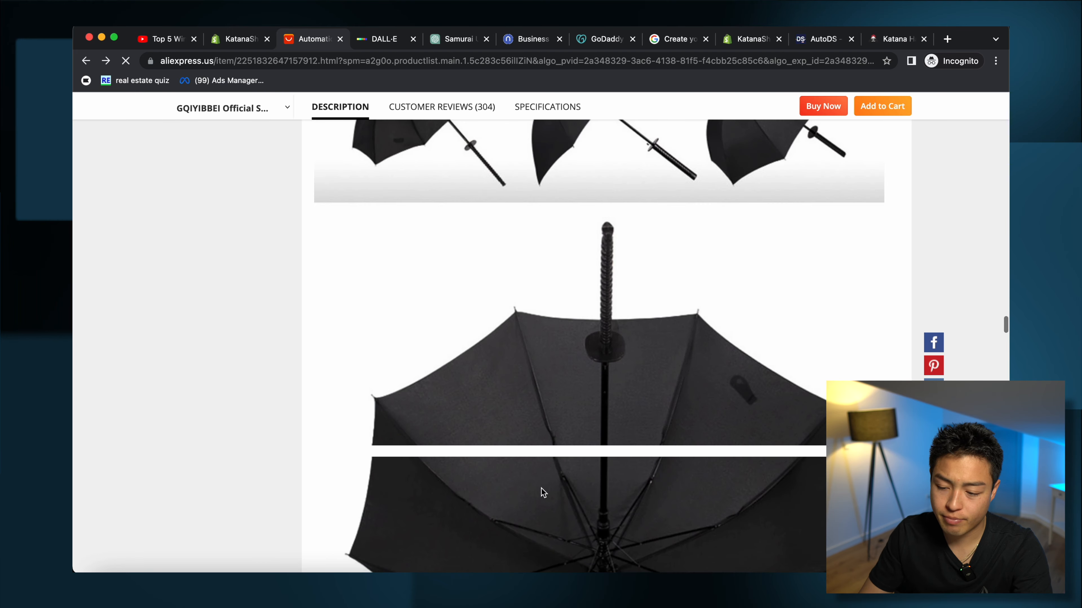
scroll(541, 488, up, 5)
scroll(541, 488, up, 10)
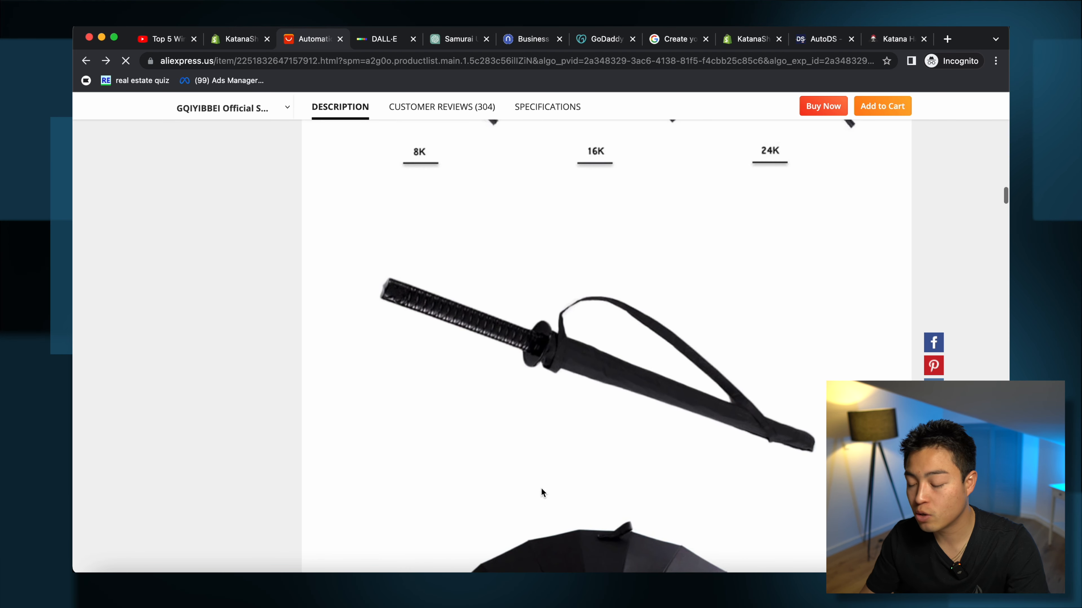
scroll(541, 489, up, 20)
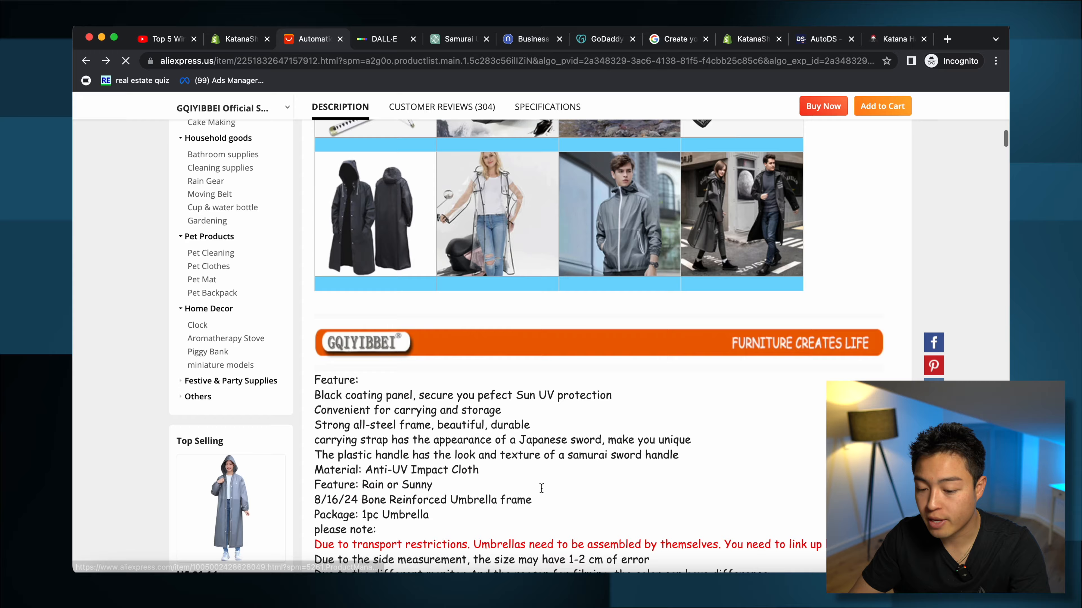
scroll(542, 493, down, 5)
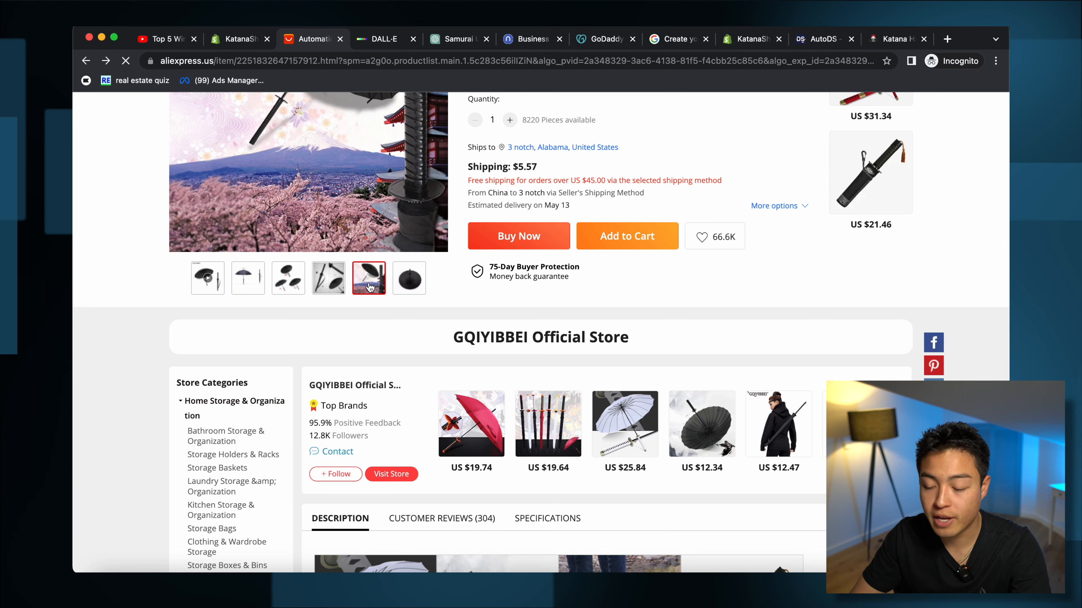
scroll(369, 288, up, 4)
scroll(350, 392, up, 3)
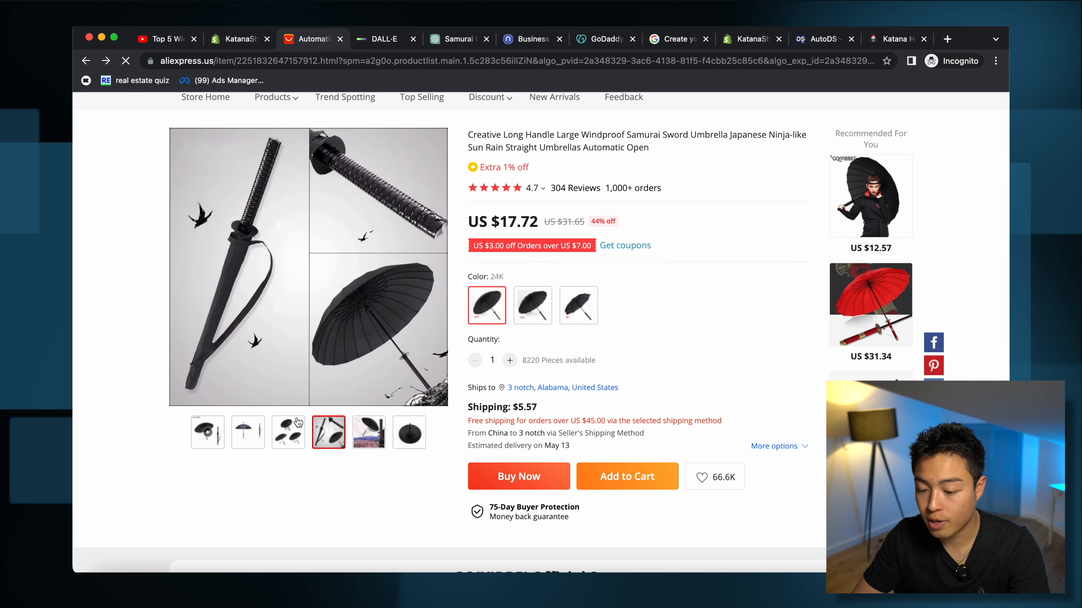
scroll(357, 407, down, 10)
scroll(585, 416, up, 12)
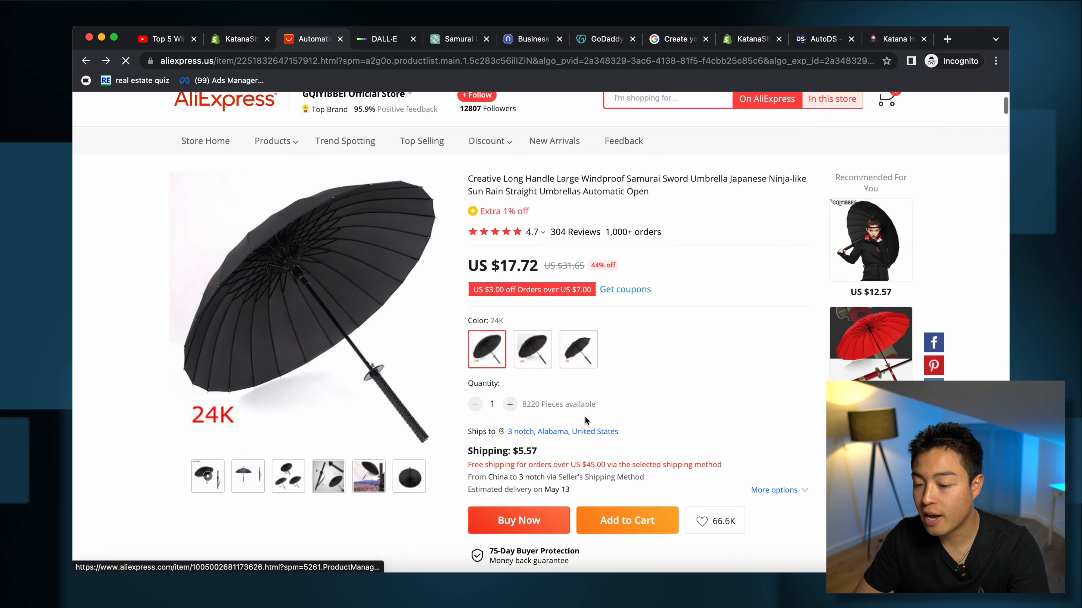
Step: Select the first paragraph of the pasted Katana Shield Umbrella description
click(240, 39)
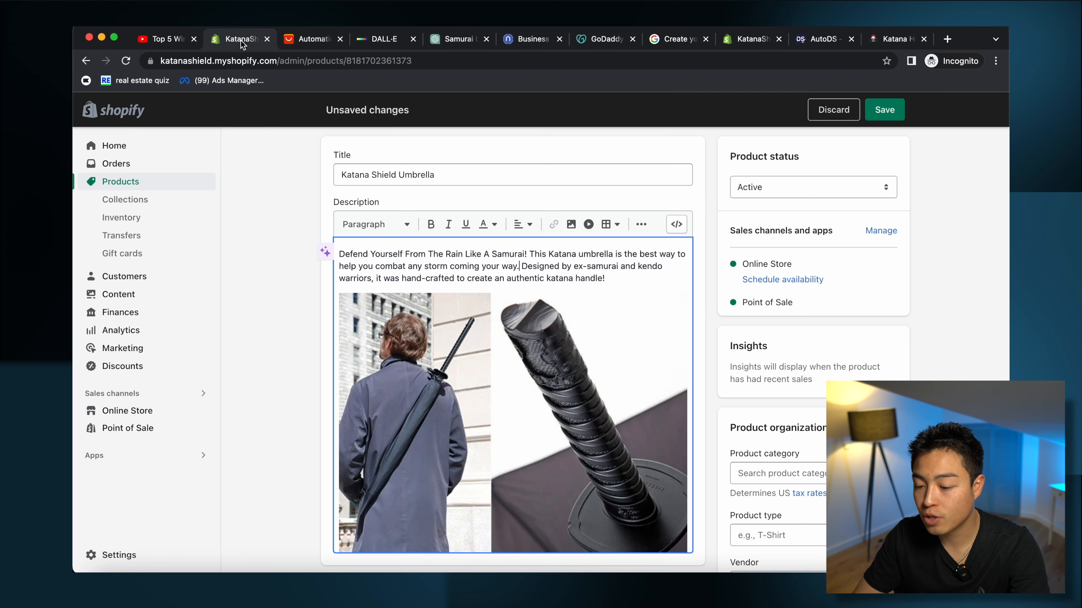
scroll(551, 353, down, 5)
scroll(541, 343, up, 5)
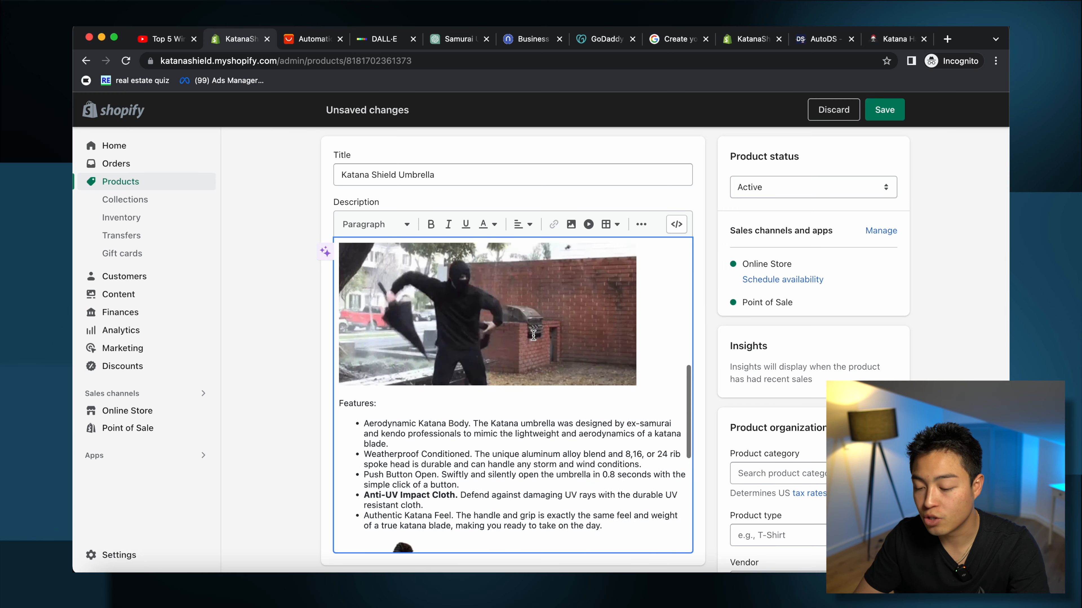
scroll(534, 335, up, 2)
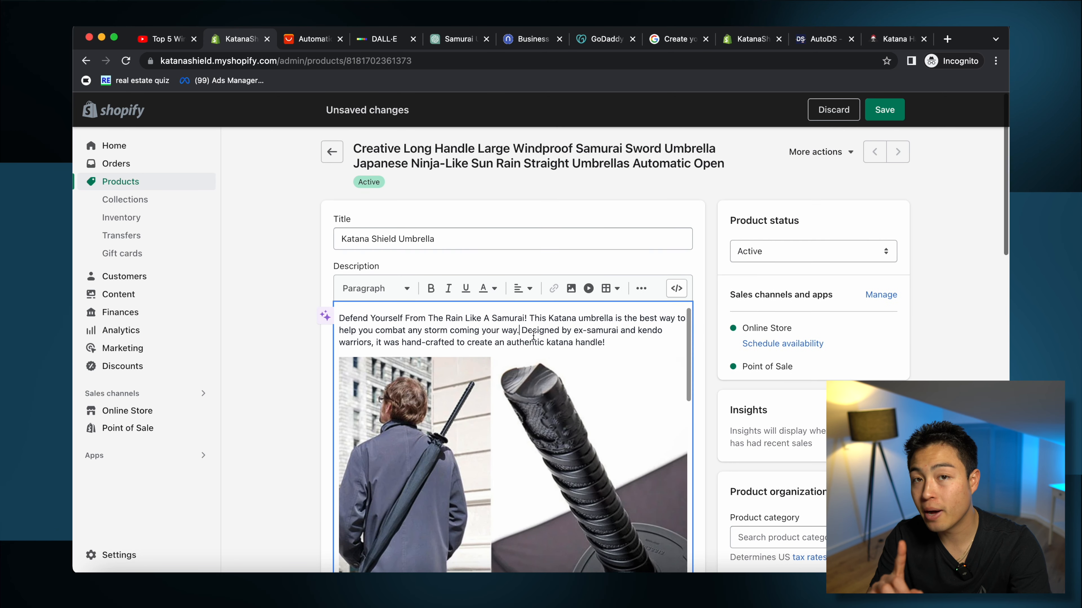
triple_click(480, 318)
key(super+c)
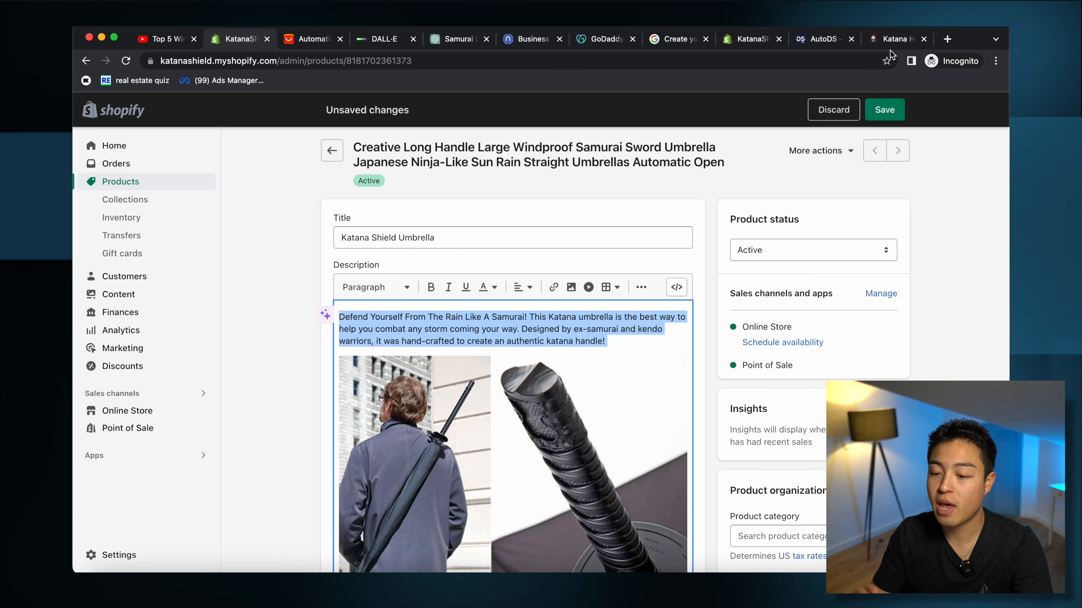
Step: Send the opening description paragraph to ChatGPT with '[reword]'
click(452, 40)
click(584, 542)
key(super+v)
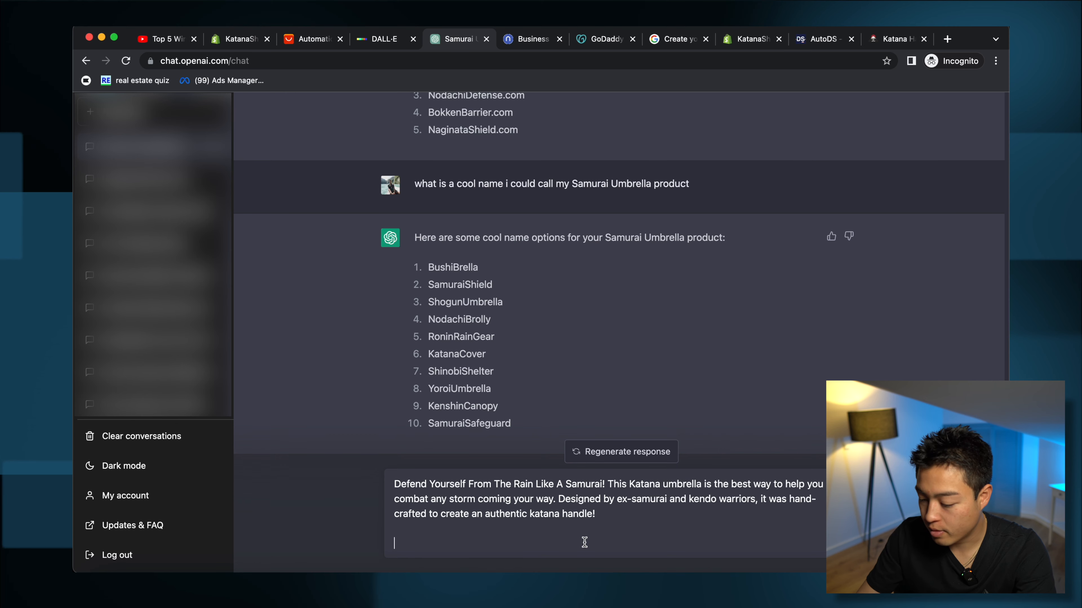
text([reword])
key(Return)
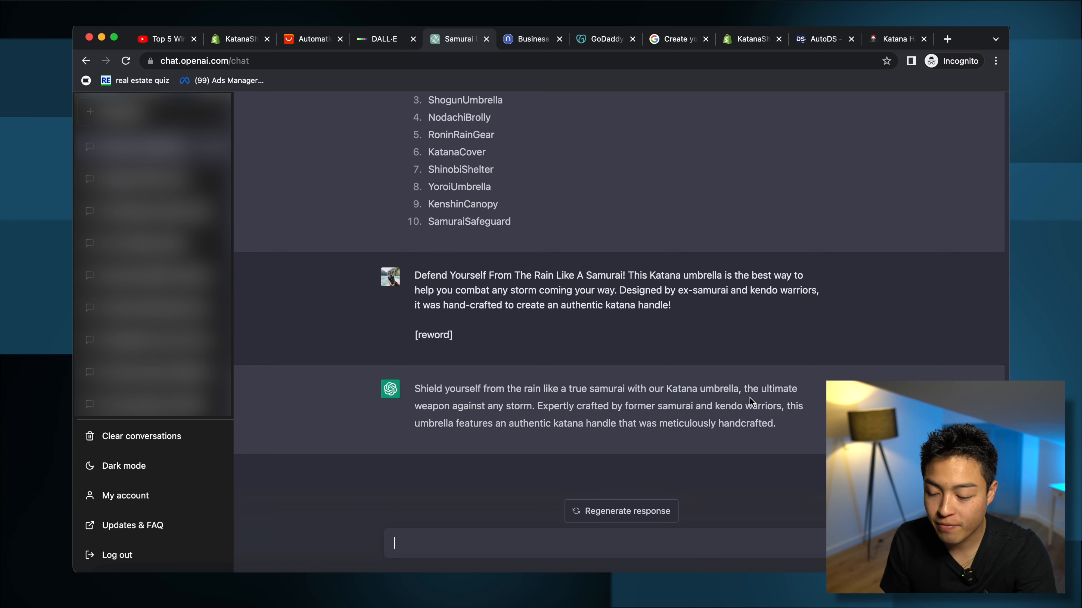
triple_click(664, 404)
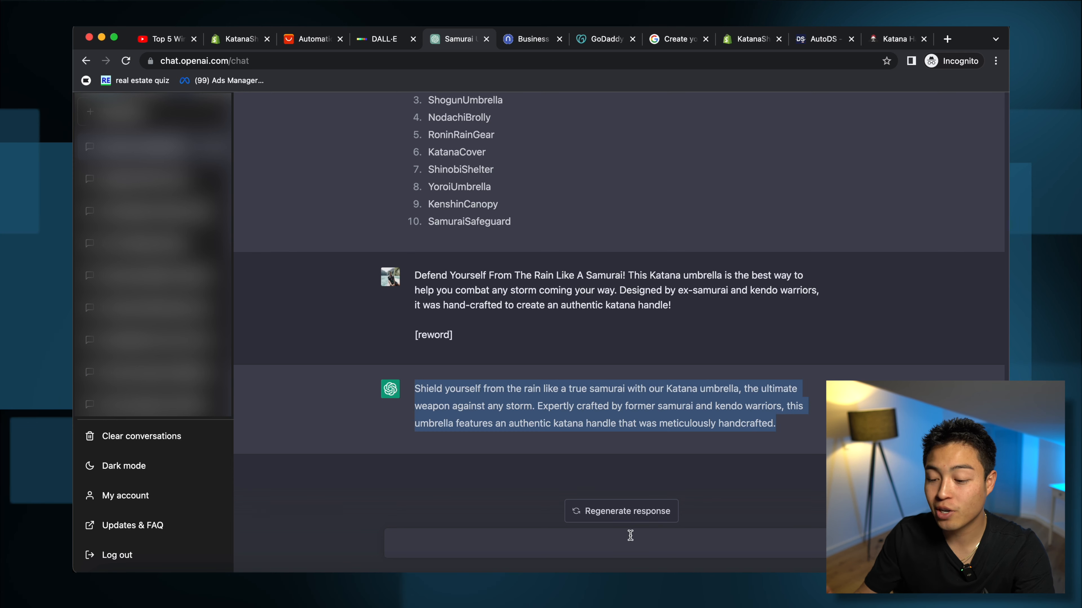
Step: Ask ChatGPT to 'make this more japanese authentic' and copy the reply
click(617, 538)
text(make )
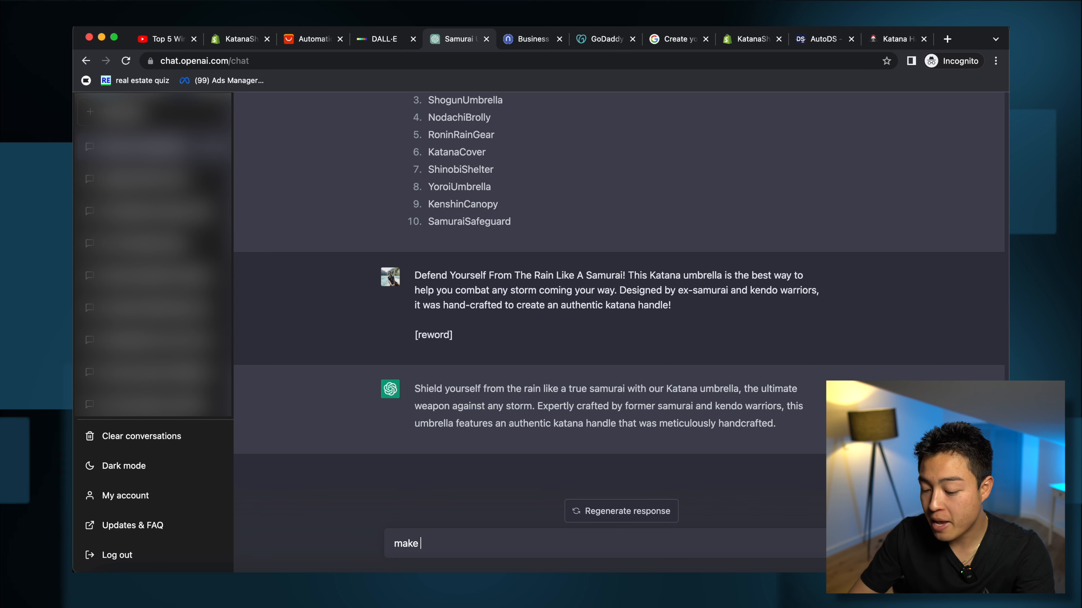
text(this more japan)
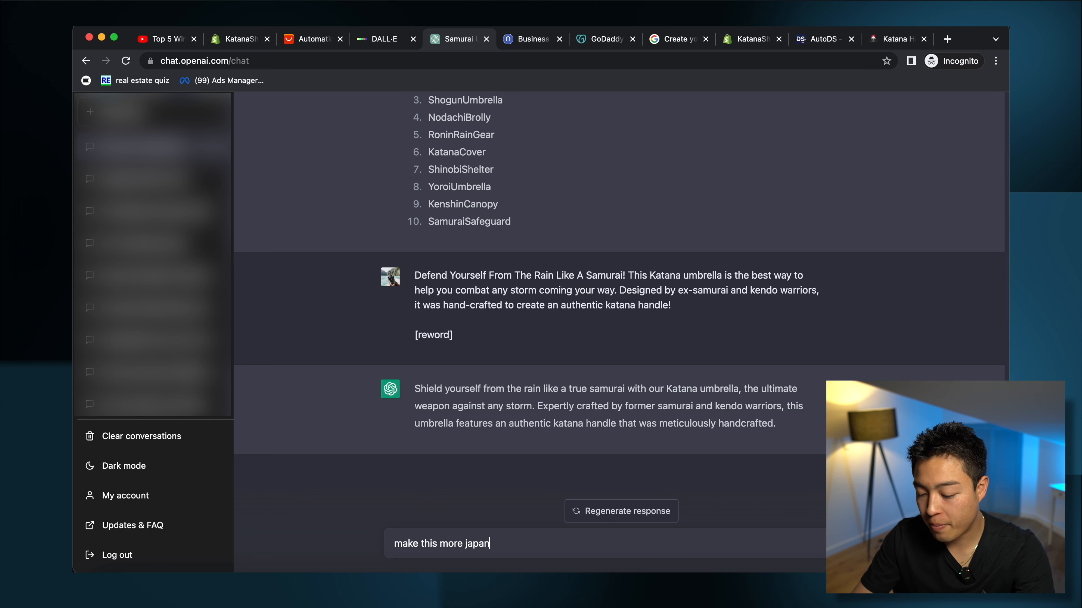
text(ese authentic)
key(Return)
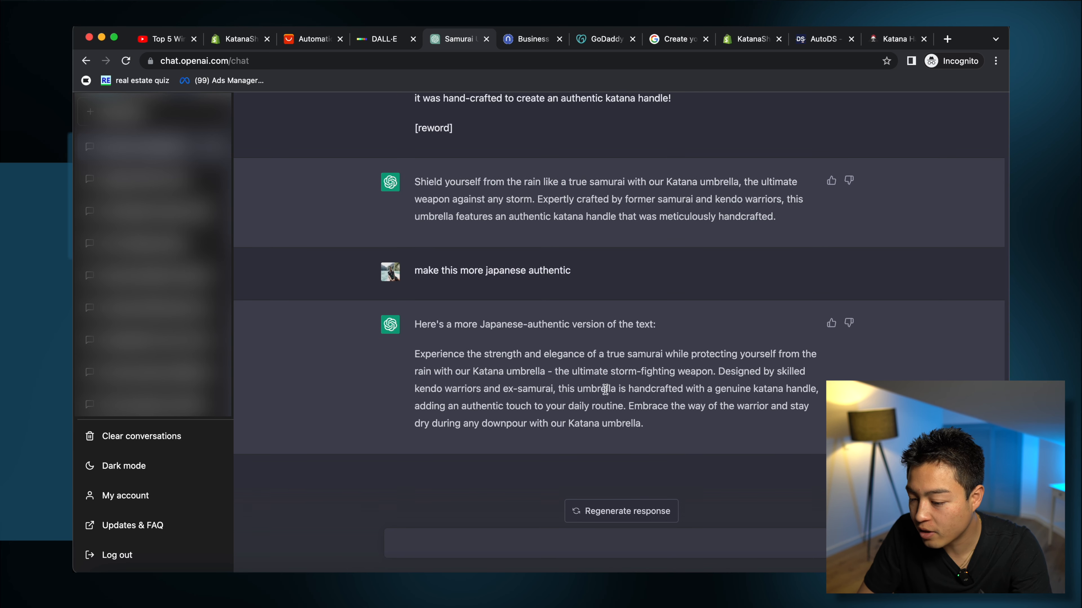
triple_click(658, 375)
key(super+c)
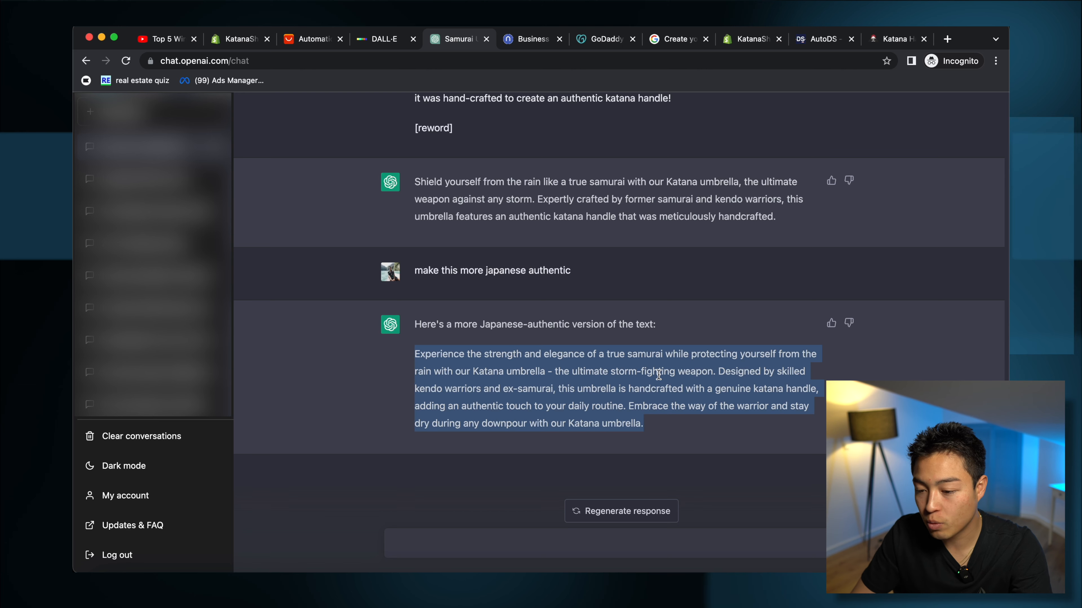
click(241, 39)
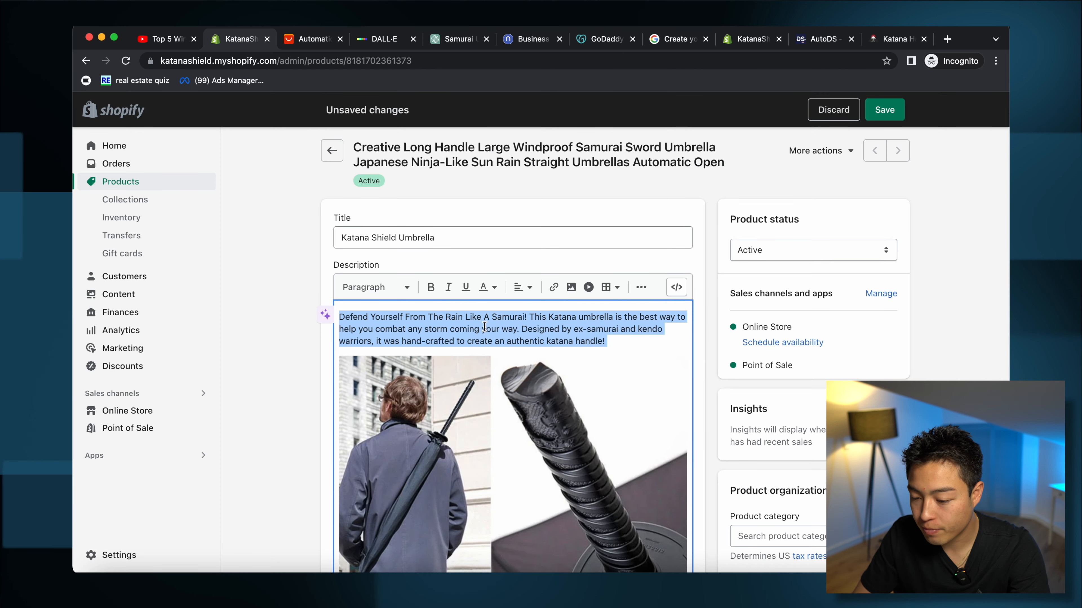
Step: Replace the opening and shoulder-case paragraphs with ChatGPT's reworded versions
key(super+v)
scroll(509, 358, down, 8)
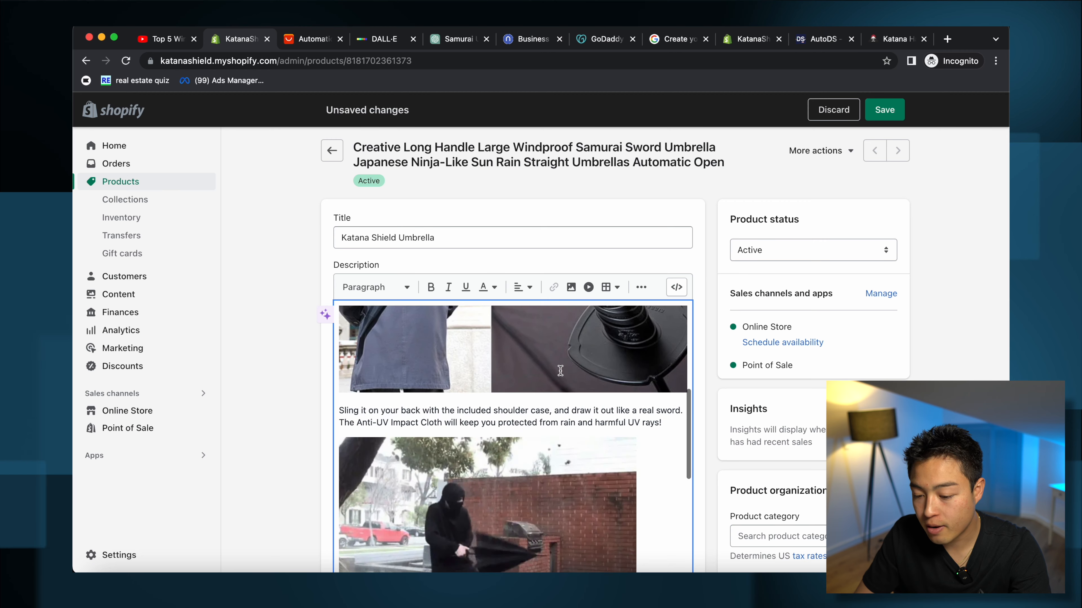
triple_click(472, 417)
key(super+c)
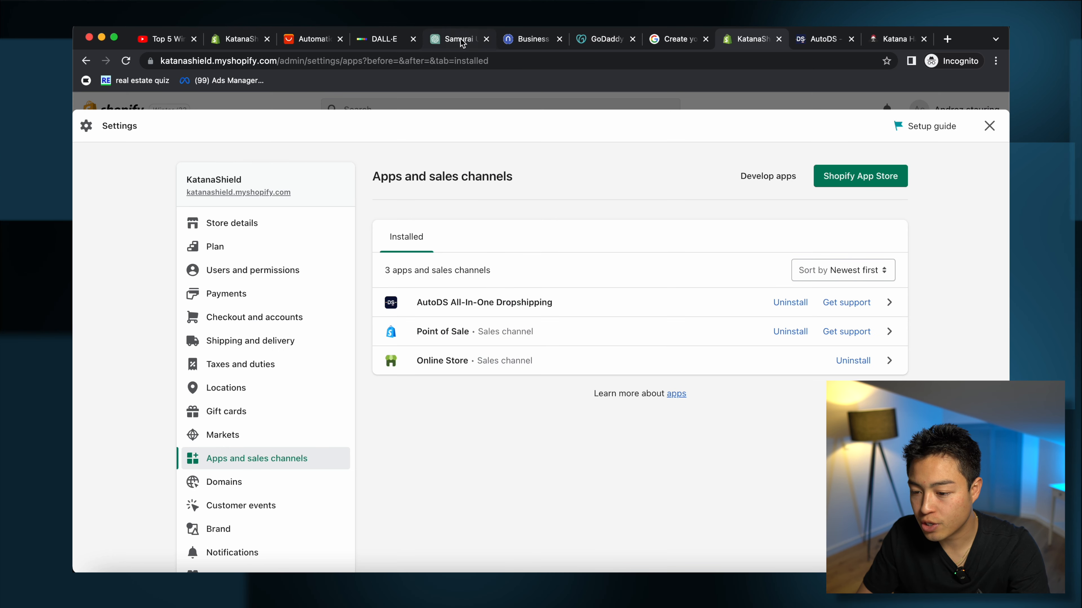
click(460, 42)
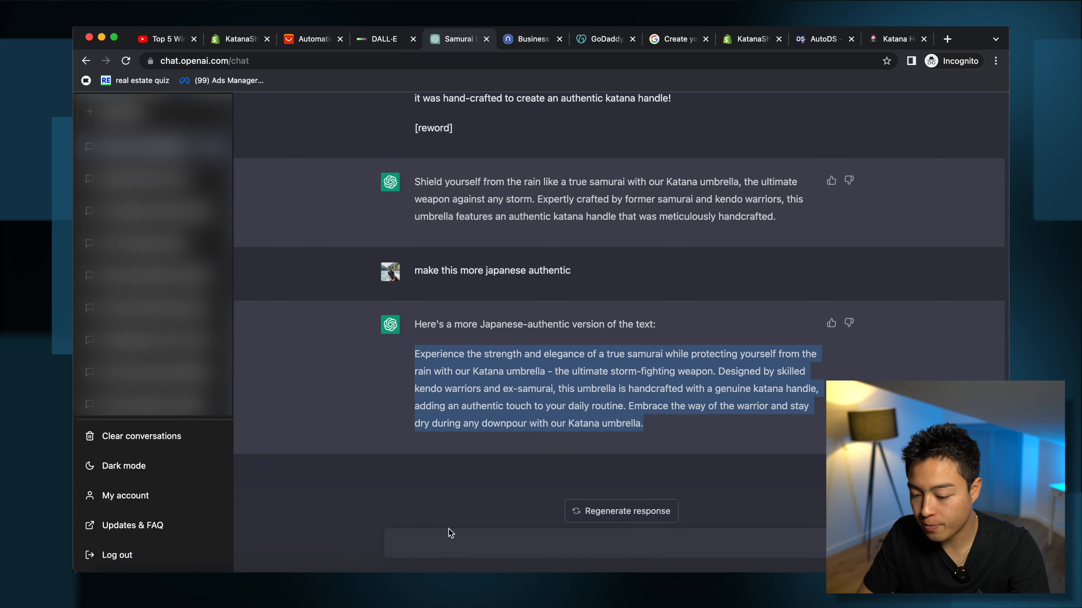
click(448, 542)
key(super+v)
text([rewor)
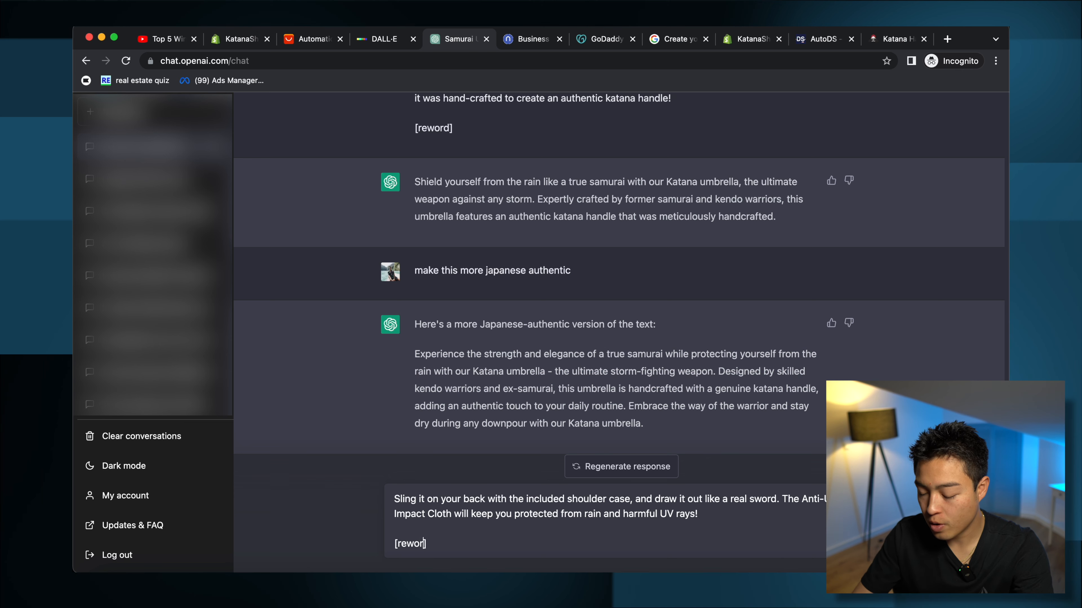
text(d])
key(Return)
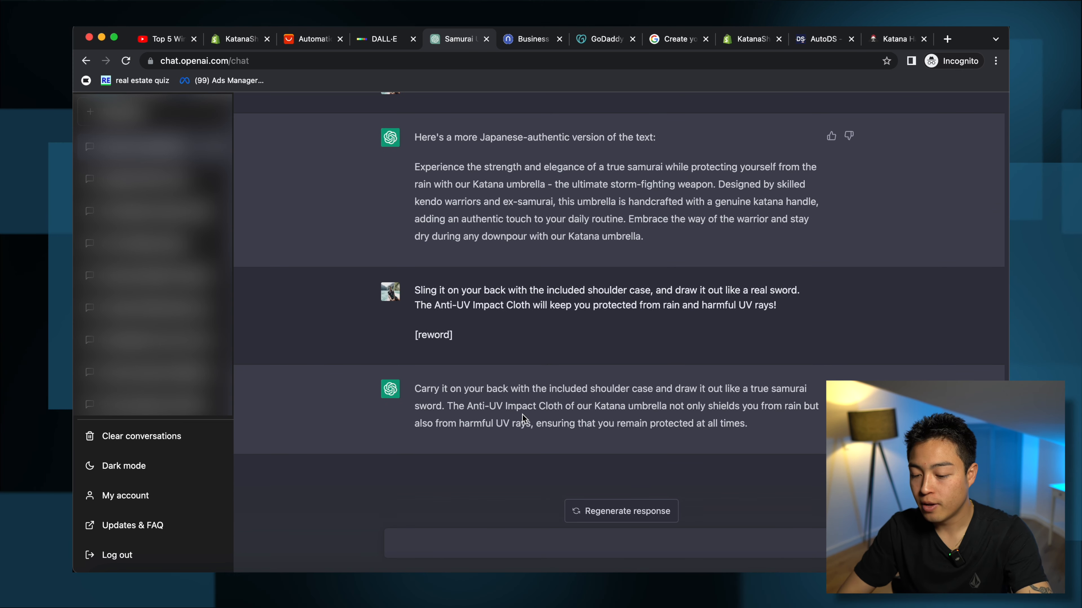
triple_click(533, 406)
key(super+c)
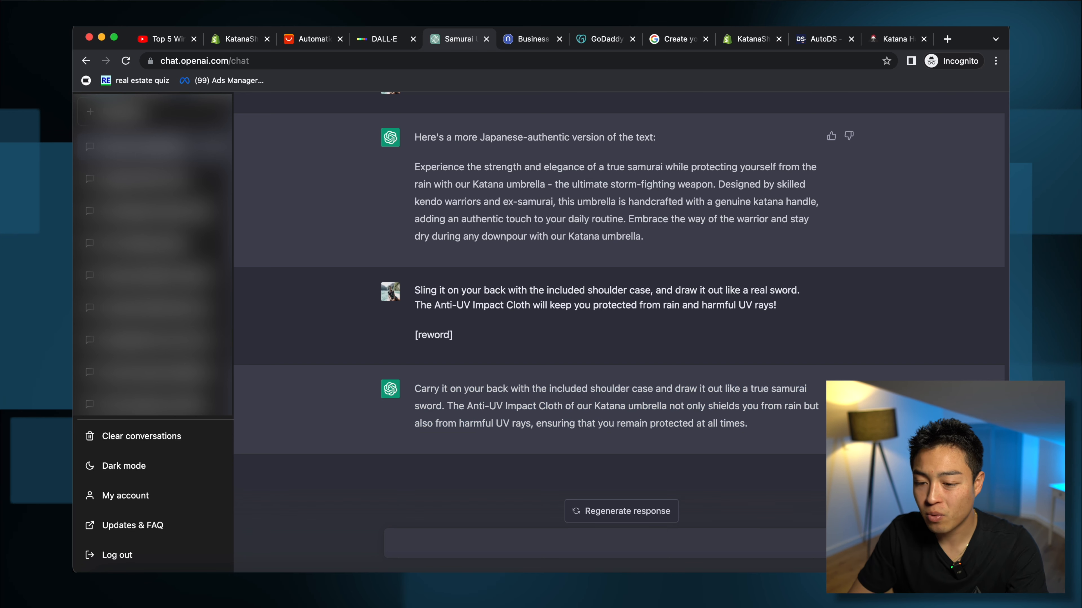
click(241, 39)
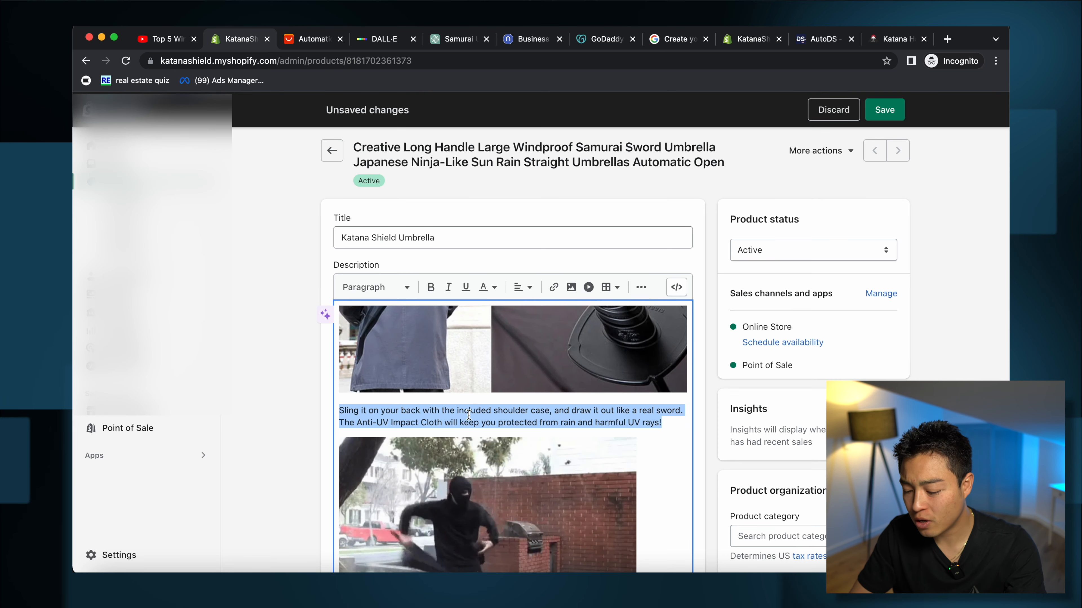
key(super+v)
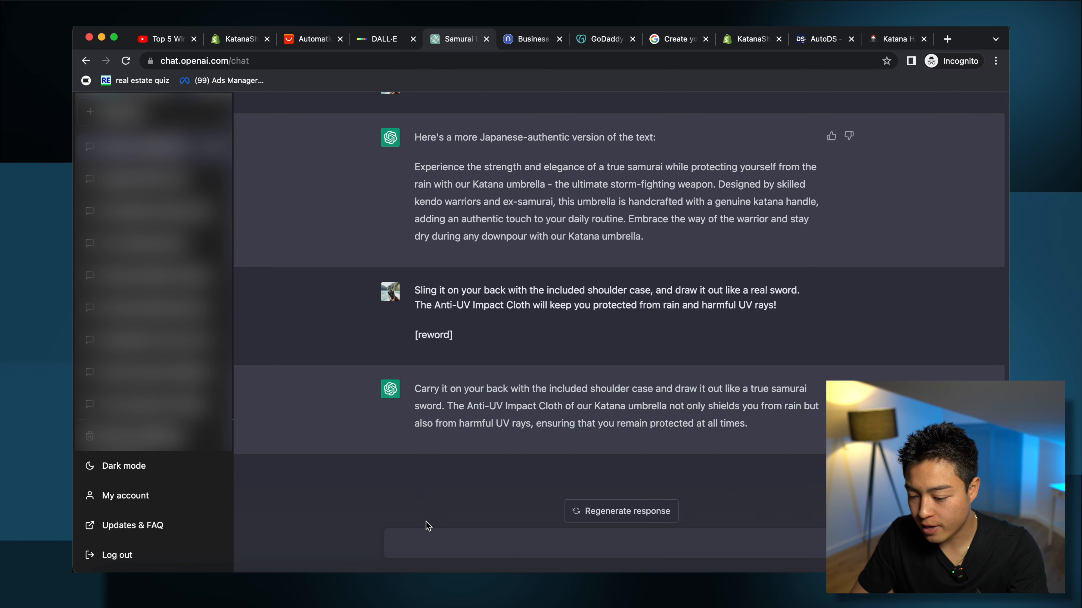
Step: Have ChatGPT reword the features list and paste it over the original features
key(super+v)
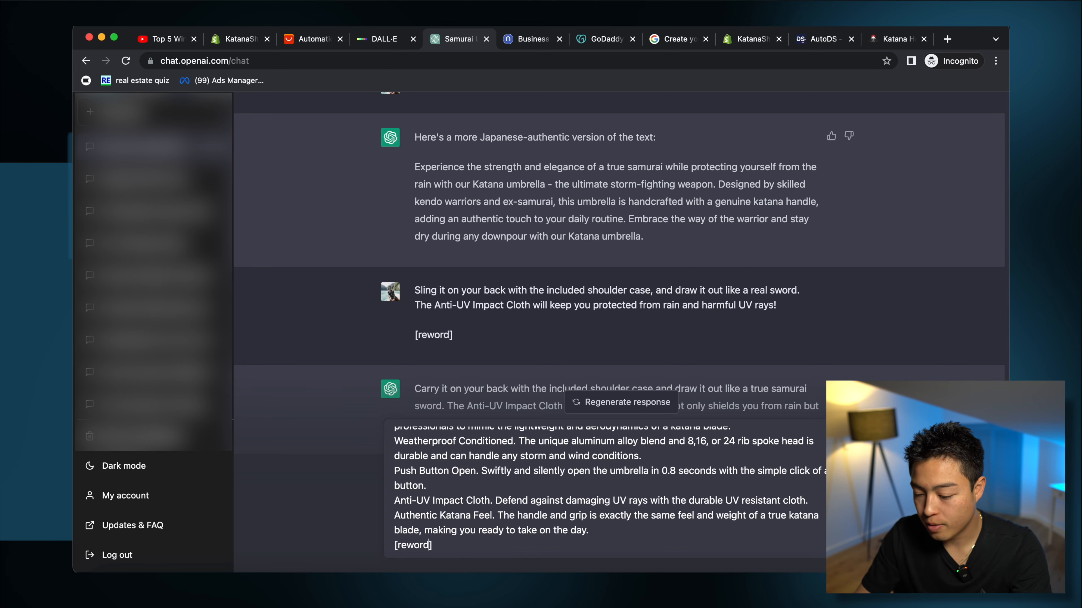
key(Return)
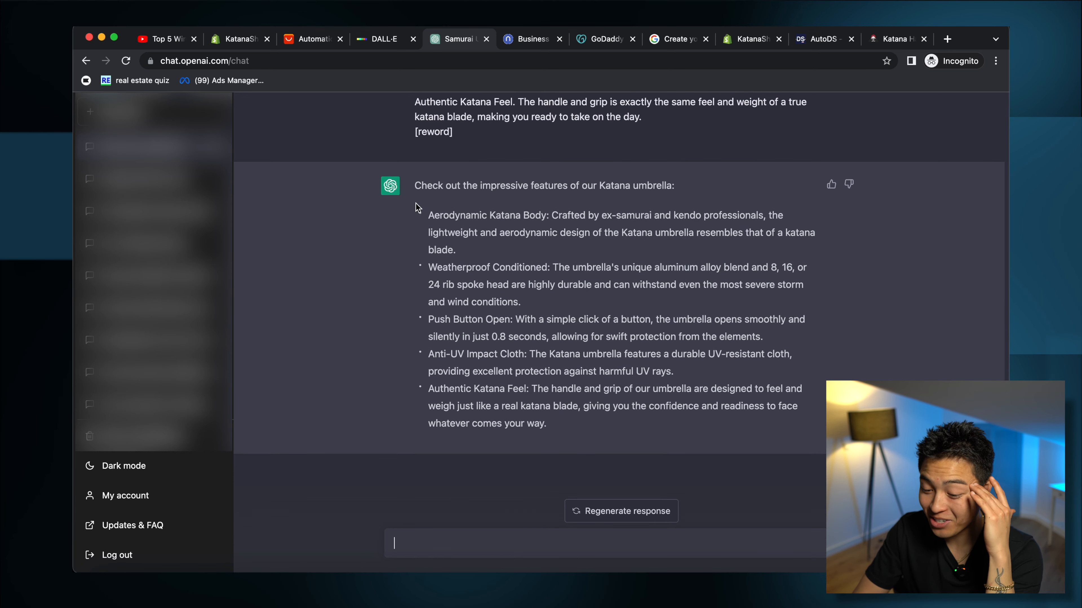
drag(416, 200, 608, 434)
key(super+c)
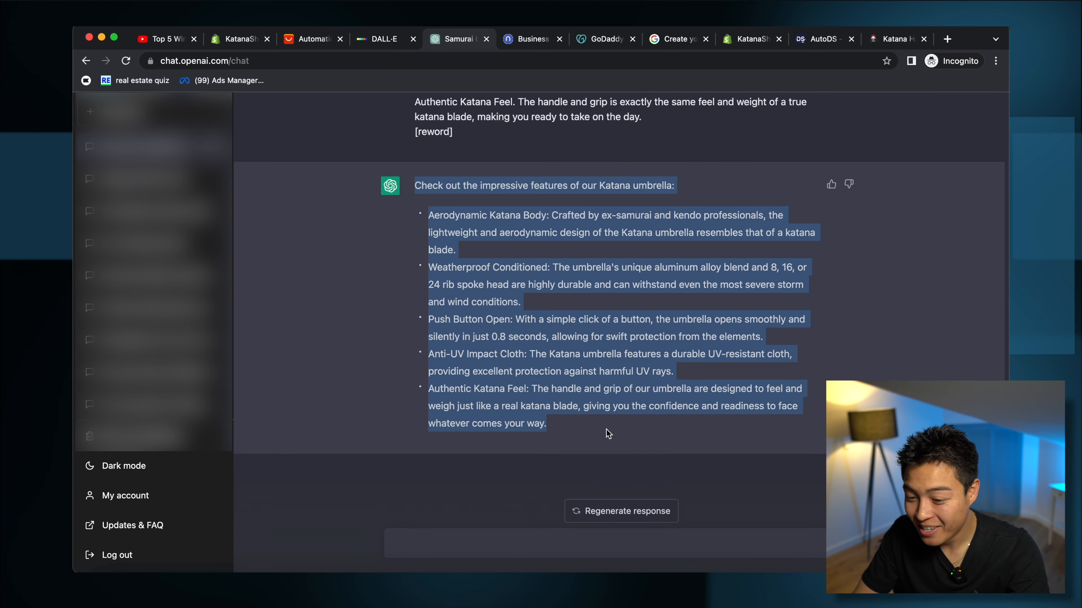
click(227, 42)
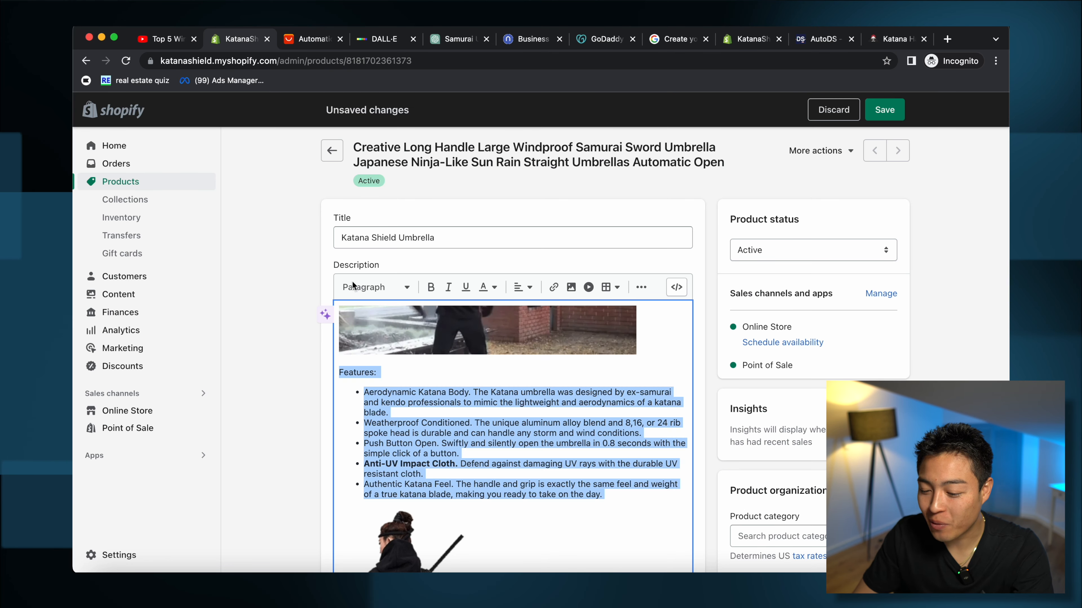
key(super+v)
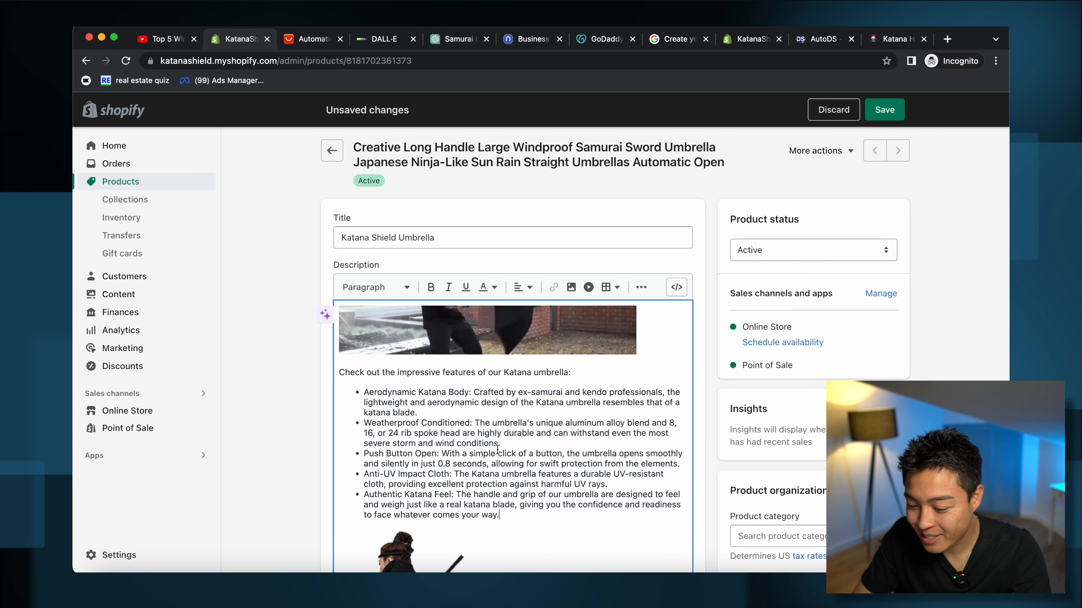
scroll(497, 449, down, 5)
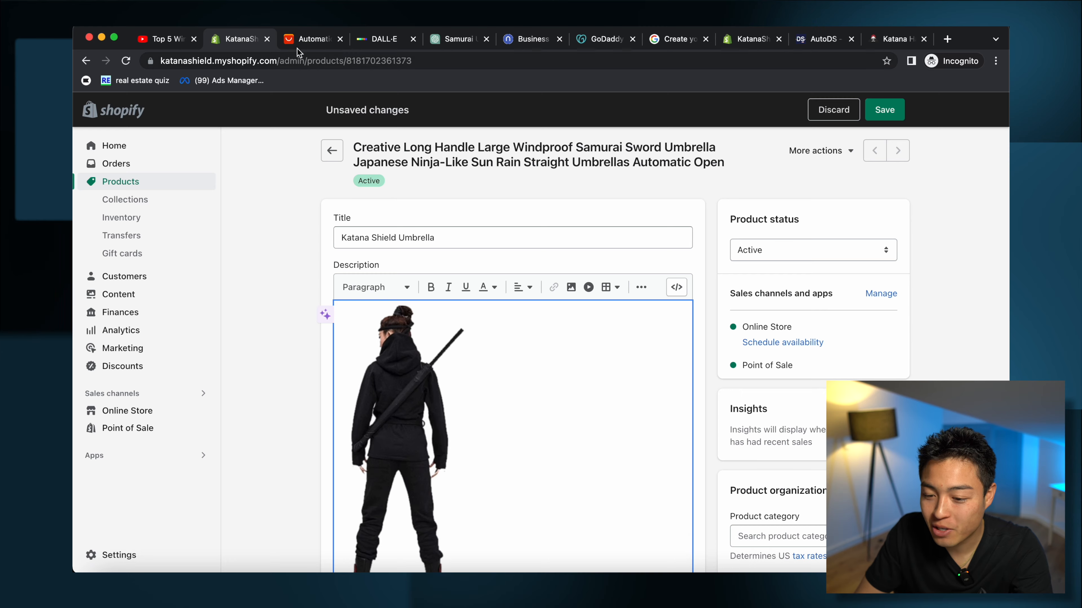
click(294, 40)
scroll(489, 345, down, 5)
Step: Save two AliExpress umbrella photos, including the cherry-blossom one, to the computer
scroll(489, 346, up, 10)
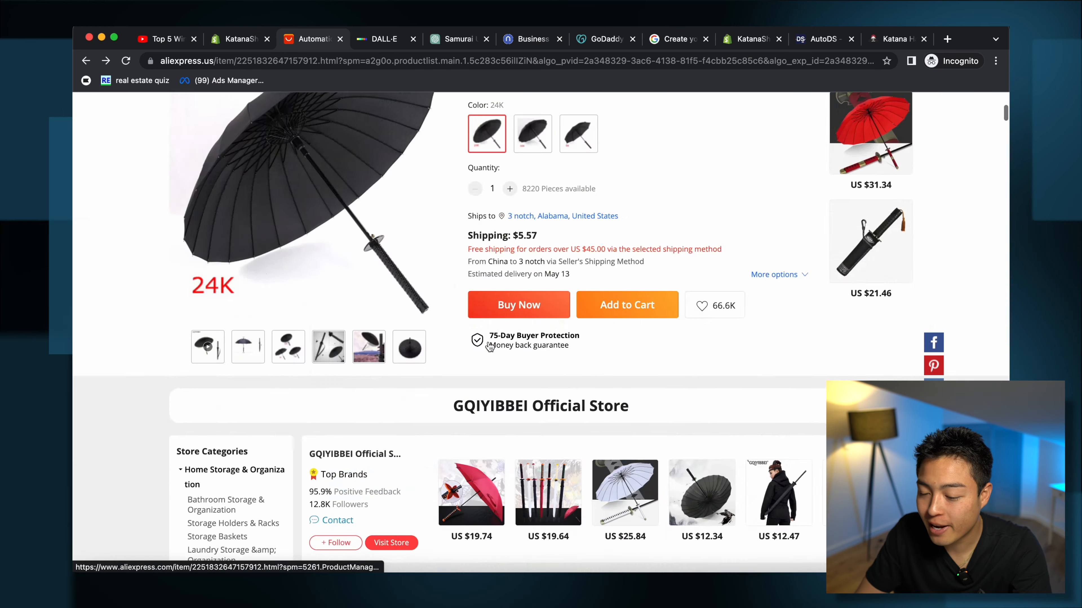
mouse_move(334, 540)
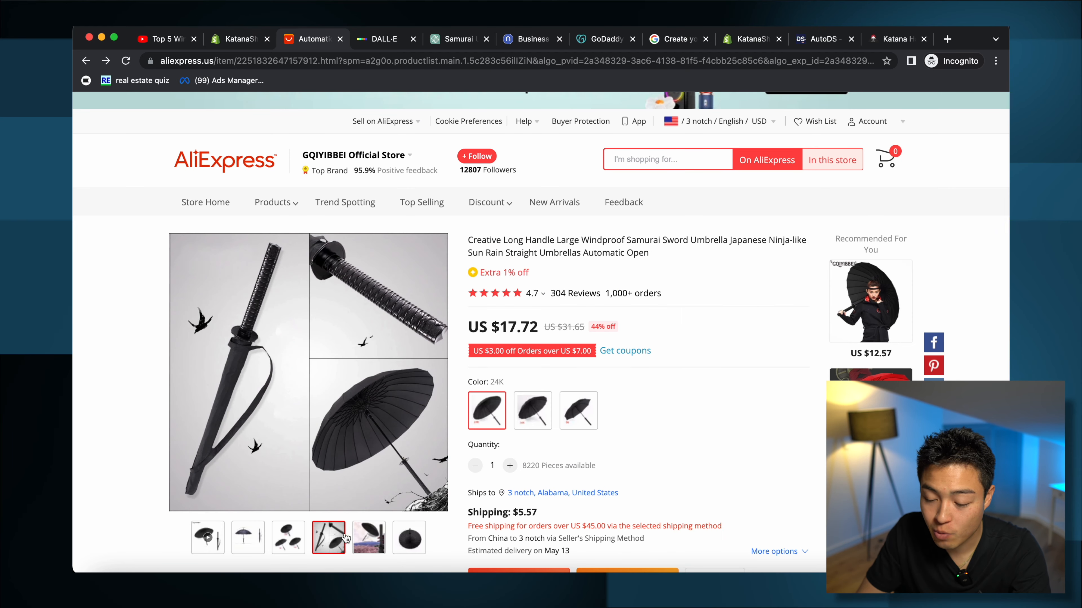
right_click(327, 546)
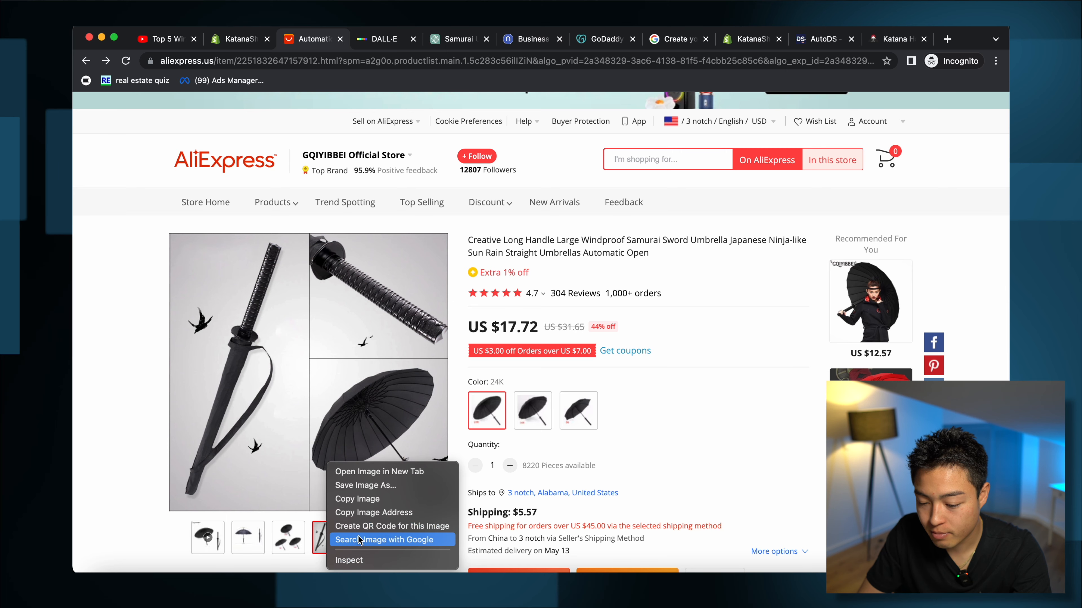
click(368, 486)
key(Return)
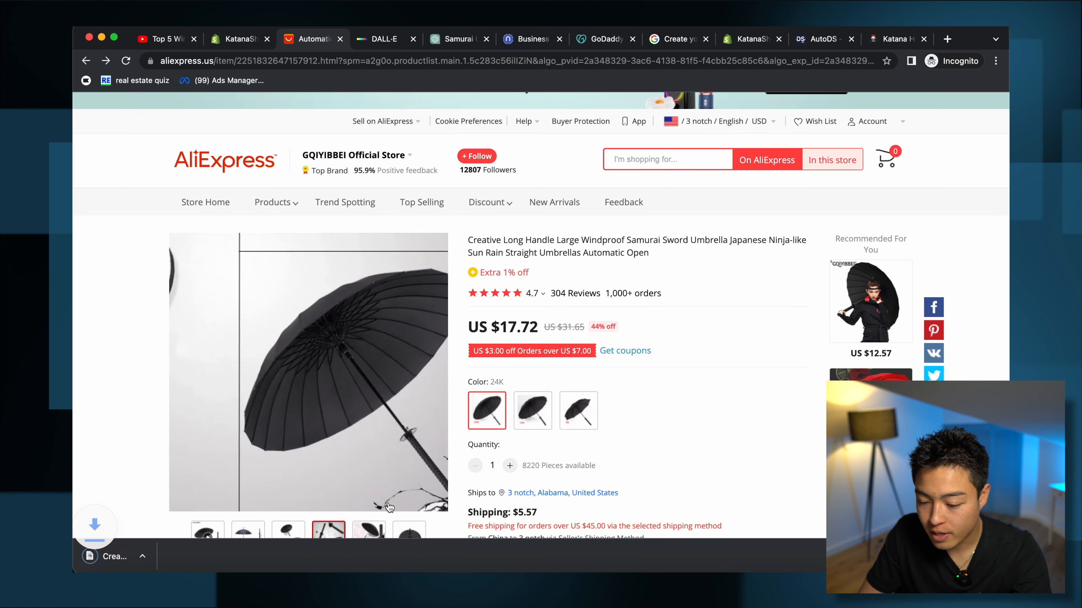
right_click(372, 530)
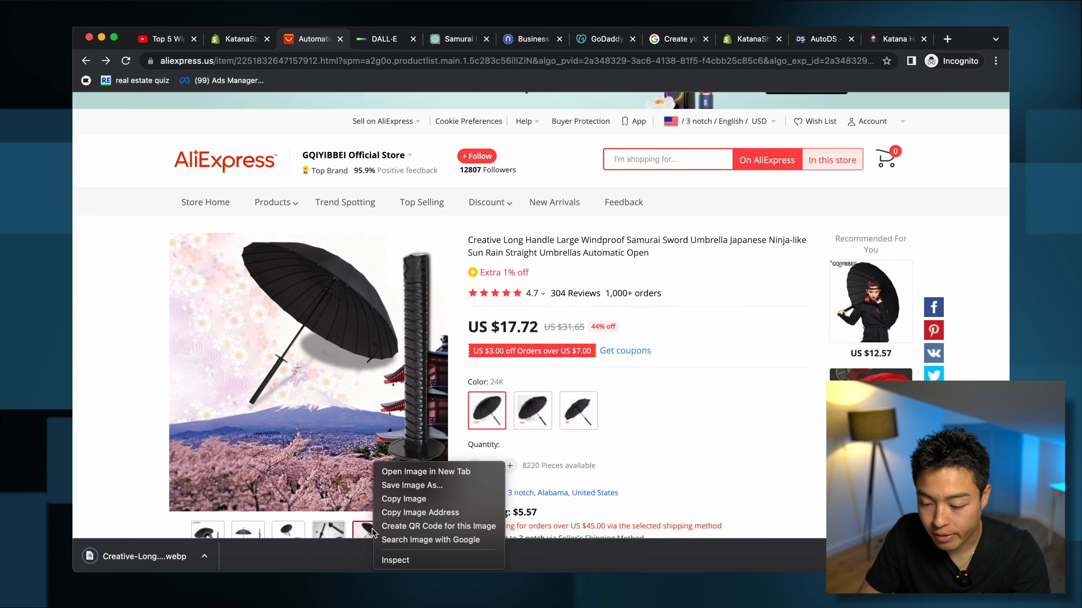
click(429, 486)
click(607, 331)
Step: Select six existing Shopify product images, including the main image, and delete them
click(241, 39)
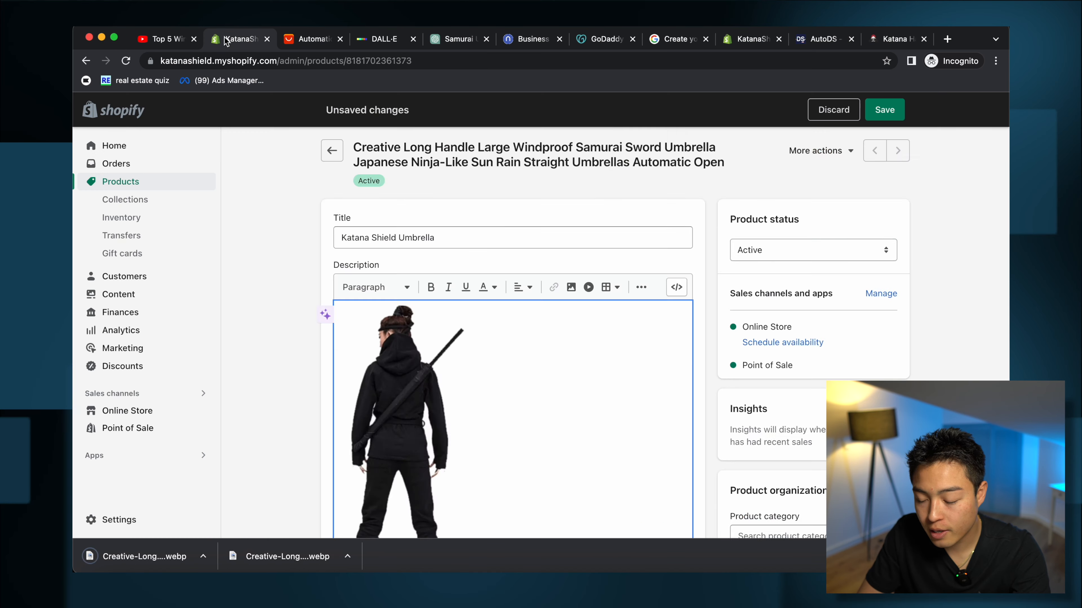
scroll(426, 307, down, 10)
click(527, 211)
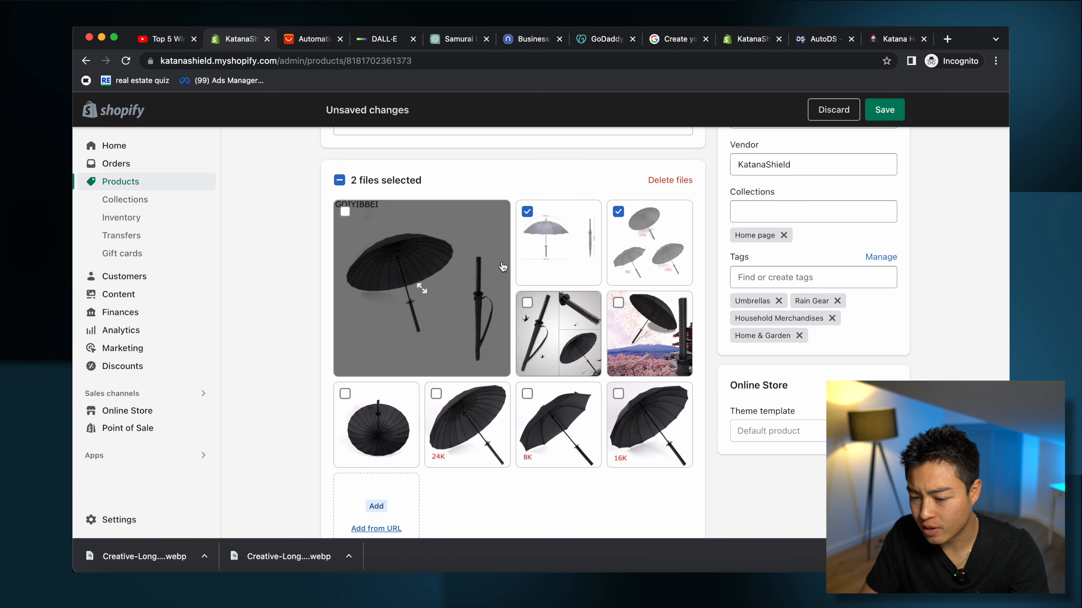
click(345, 211)
click(345, 393)
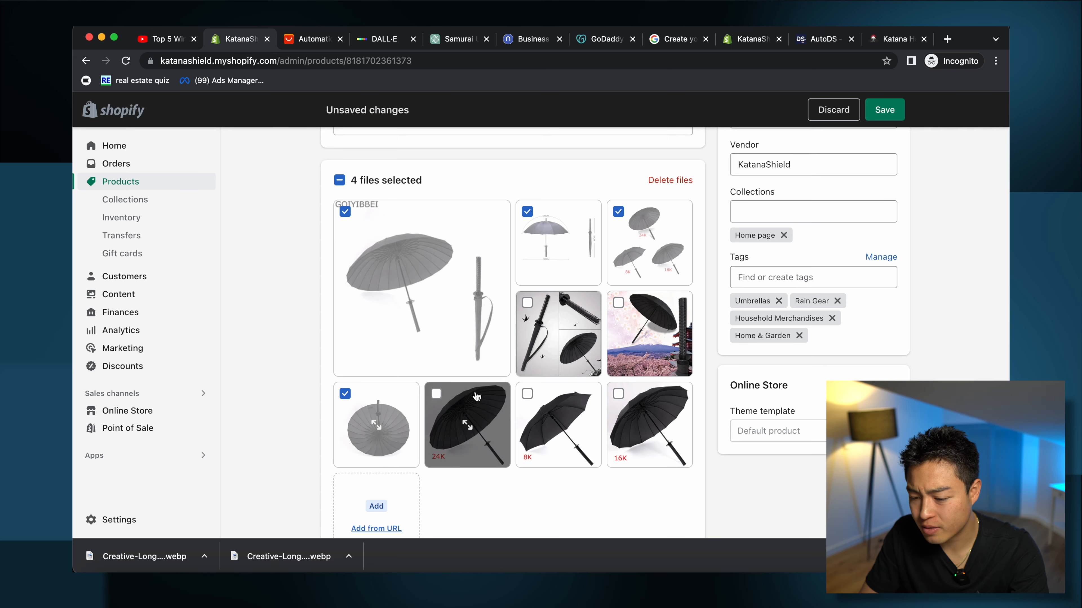
click(436, 394)
click(528, 394)
click(619, 394)
click(670, 180)
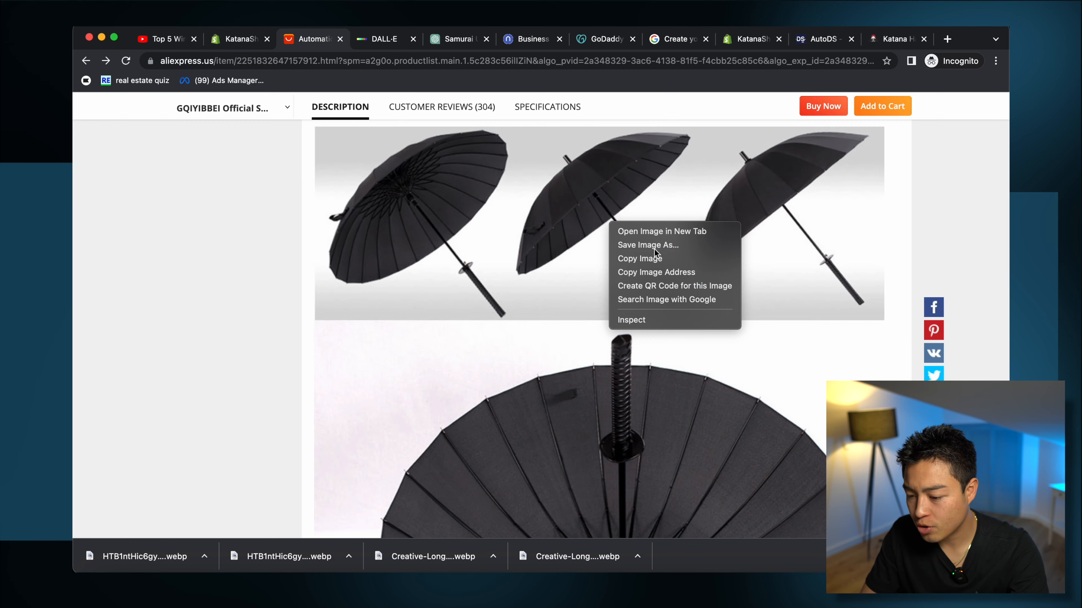
Step: Save the three-umbrella image from the AliExpress description section as a .jpeg
click(654, 249)
click(622, 333)
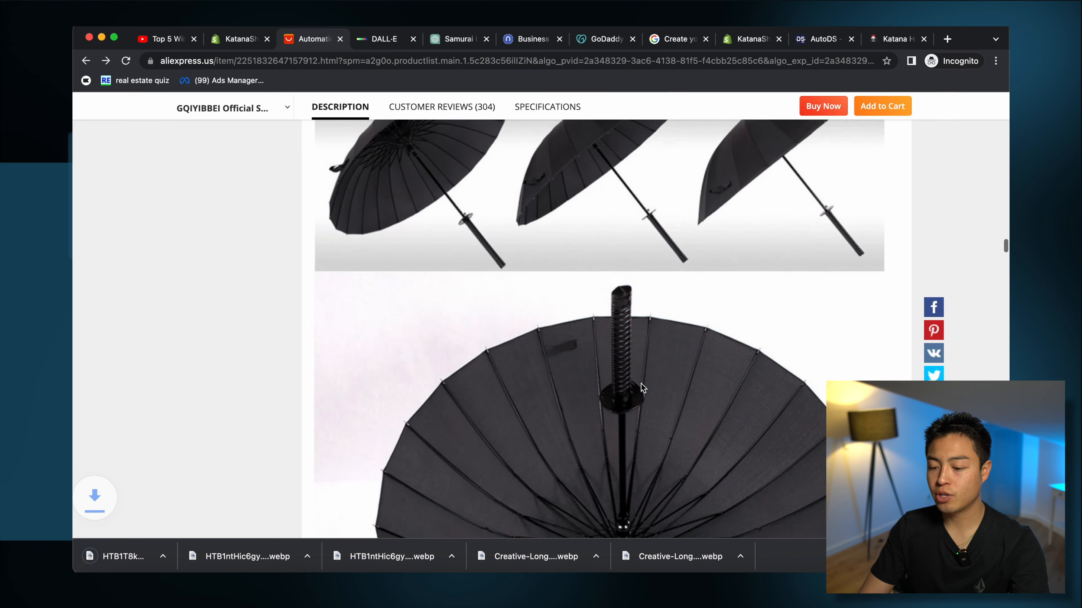
scroll(640, 388, down, 4)
scroll(640, 388, up, 6)
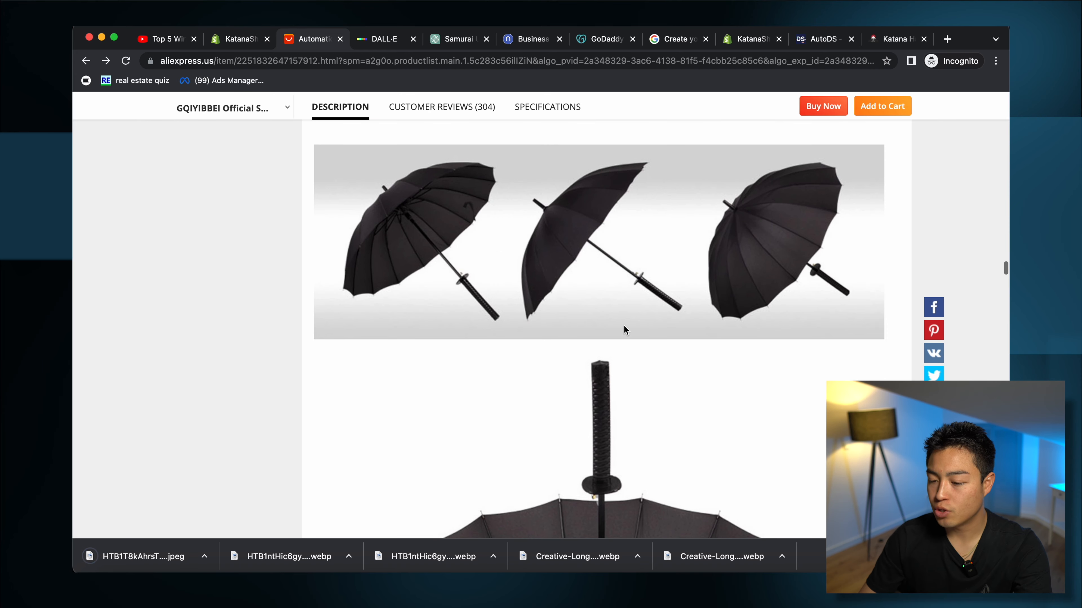
right_click(620, 291)
click(597, 379)
scroll(597, 380, down, 12)
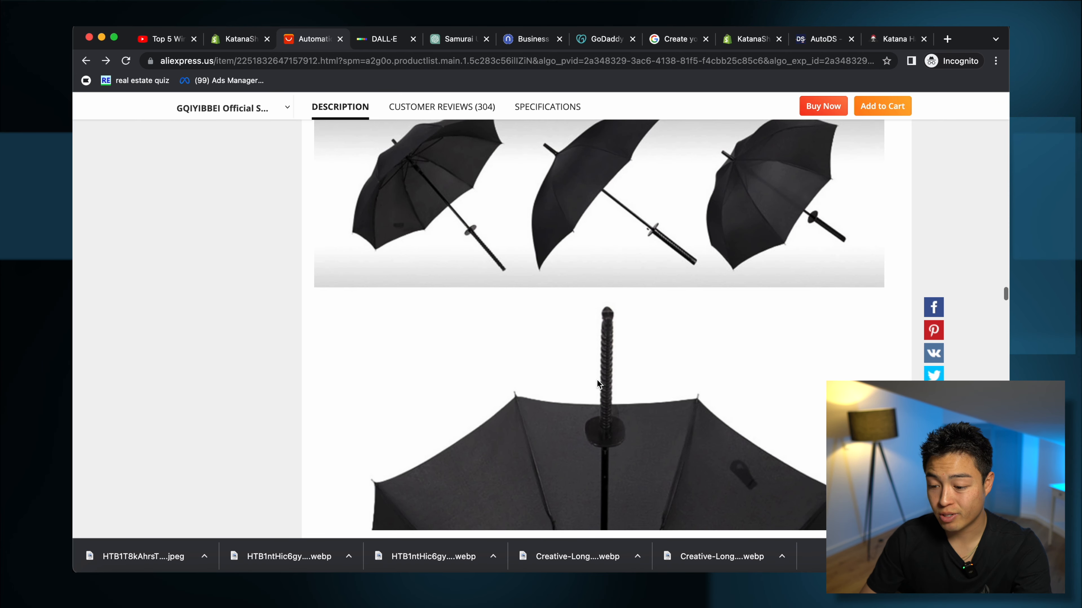
scroll(597, 380, up, 10)
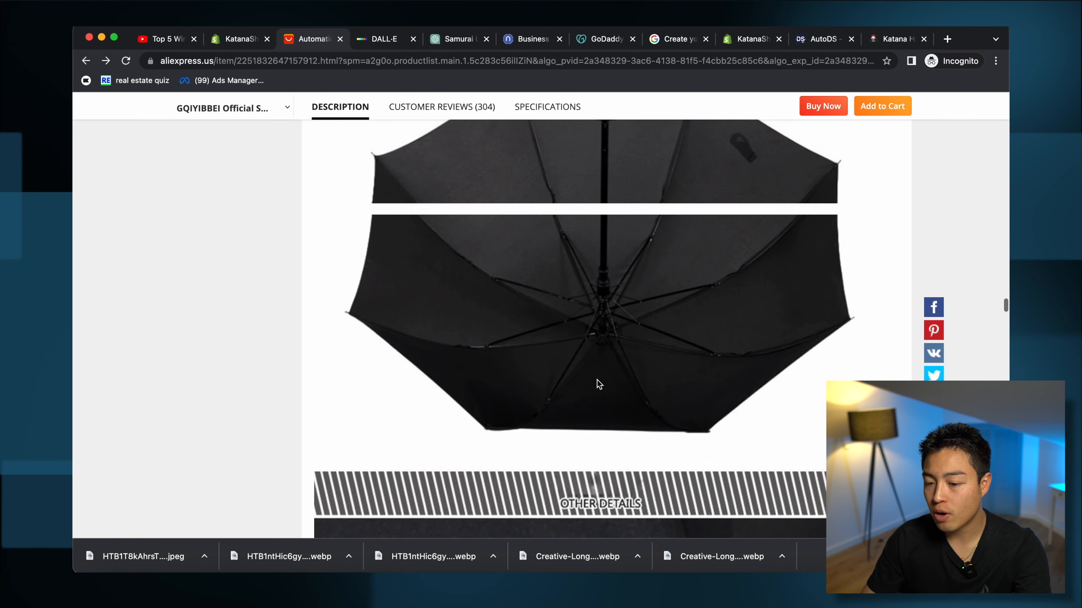
click(241, 52)
click(241, 39)
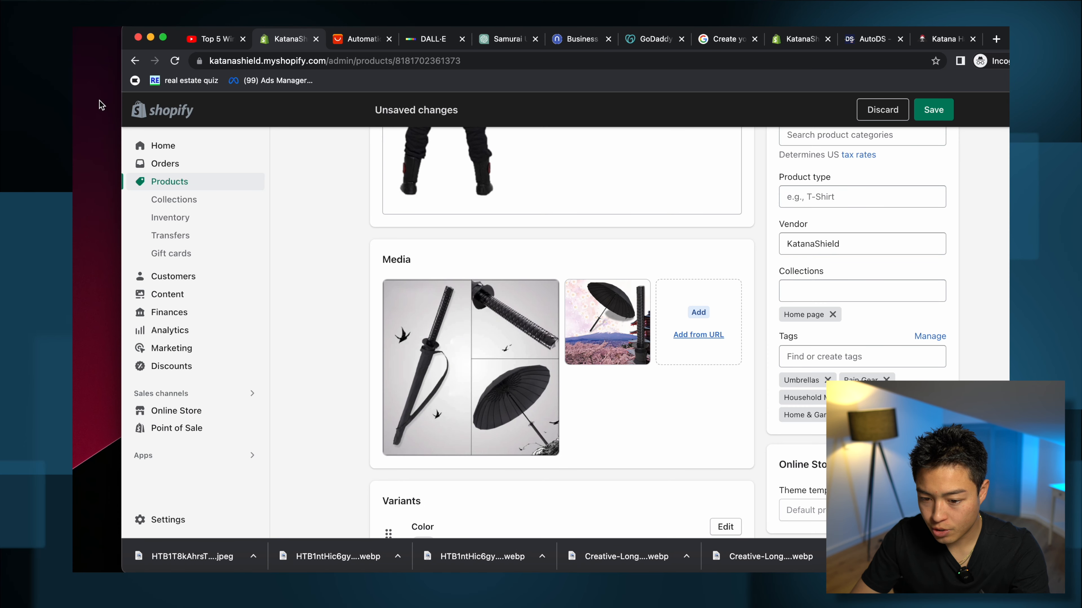
Step: Upload the downloaded umbrella photo as a third product image, save, and return to Products
drag(352, 556, 94, 164)
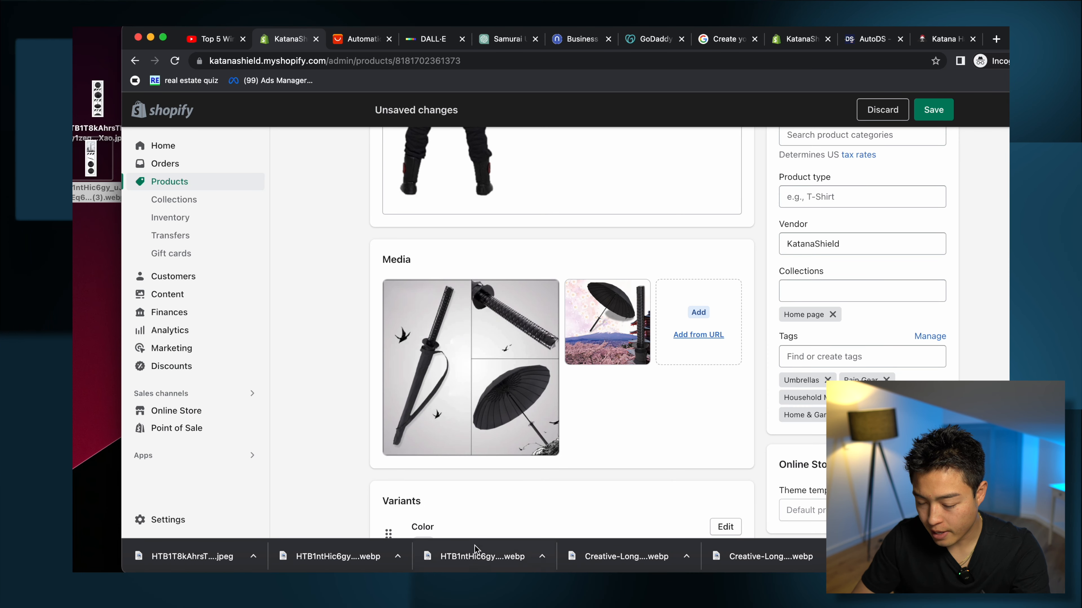
drag(476, 554, 138, 294)
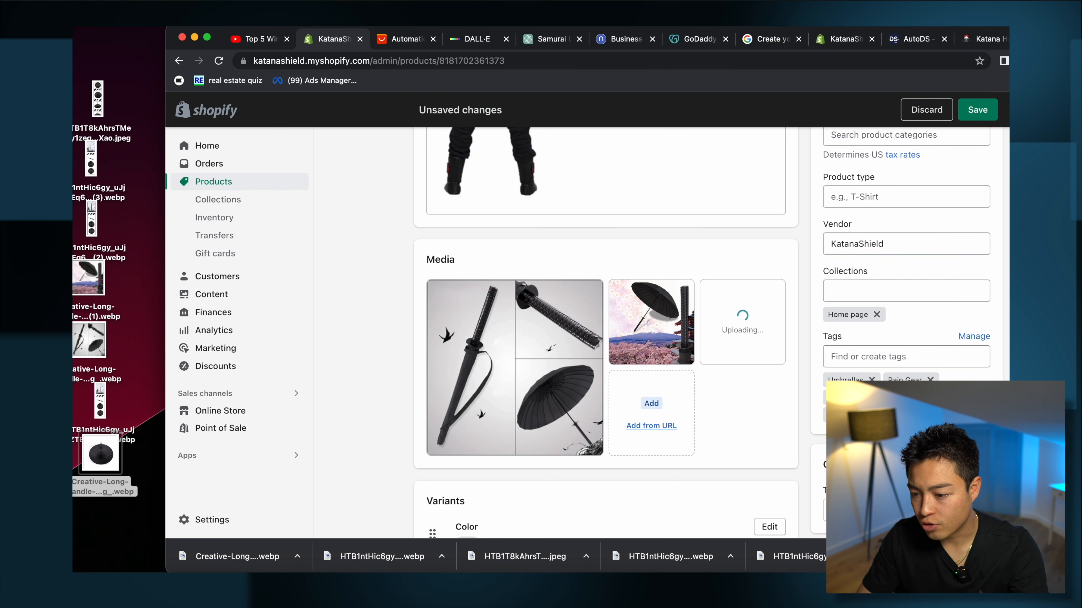
drag(662, 28, 565, 28)
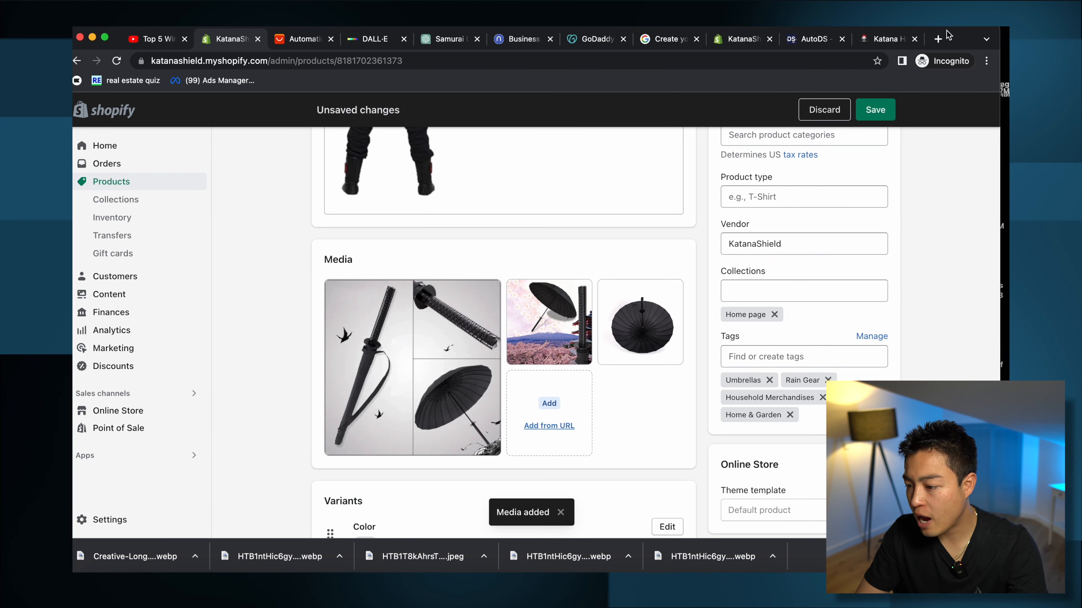
drag(954, 37, 964, 37)
scroll(511, 341, up, 10)
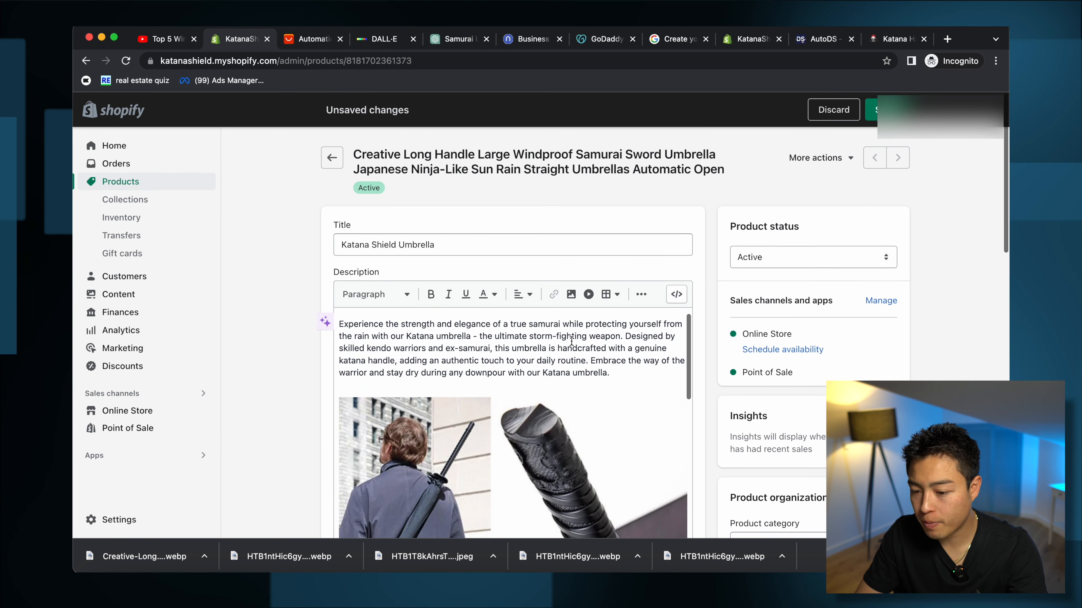
click(887, 109)
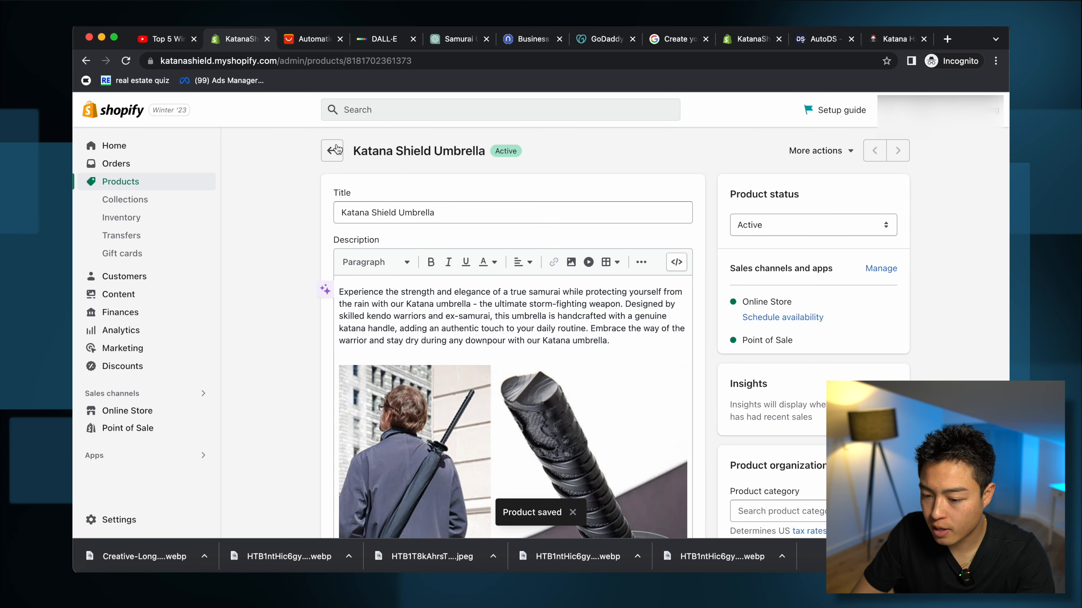
click(333, 154)
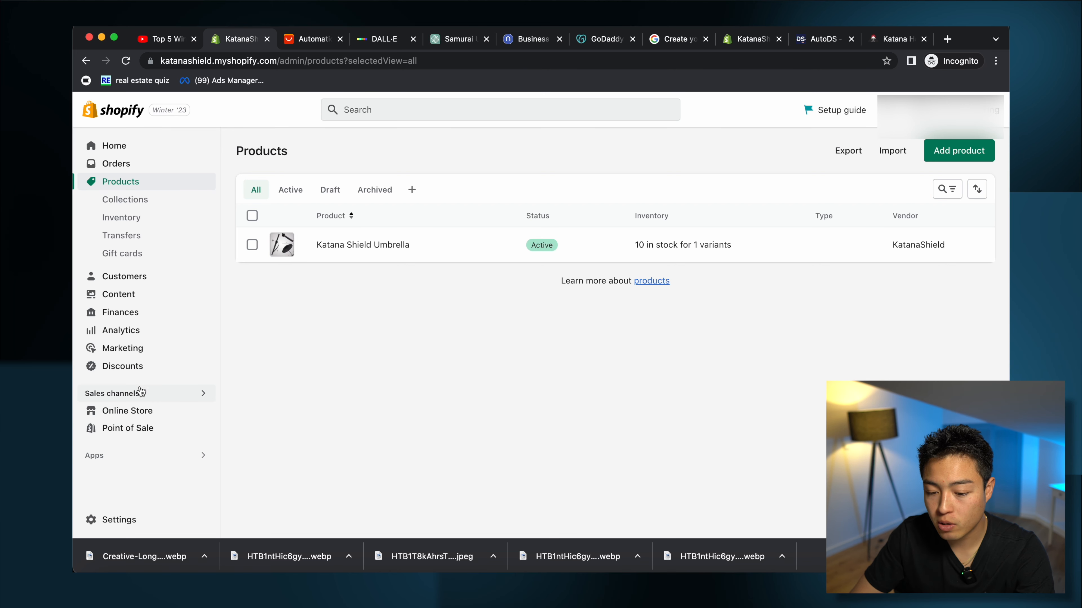
Step: Go to the store's Policies settings
click(128, 517)
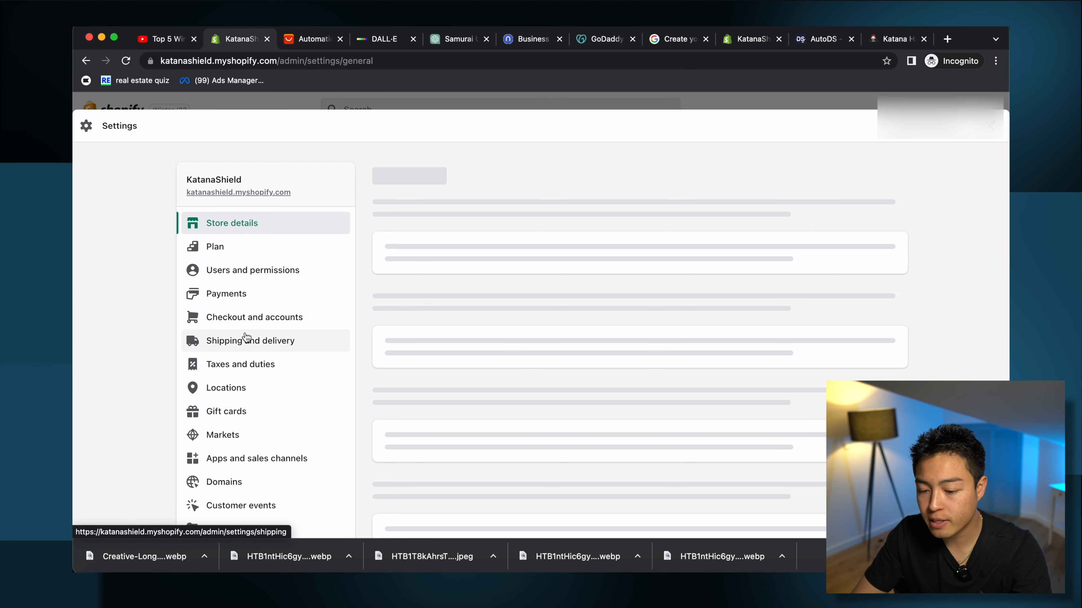
scroll(402, 385, down, 3)
click(226, 504)
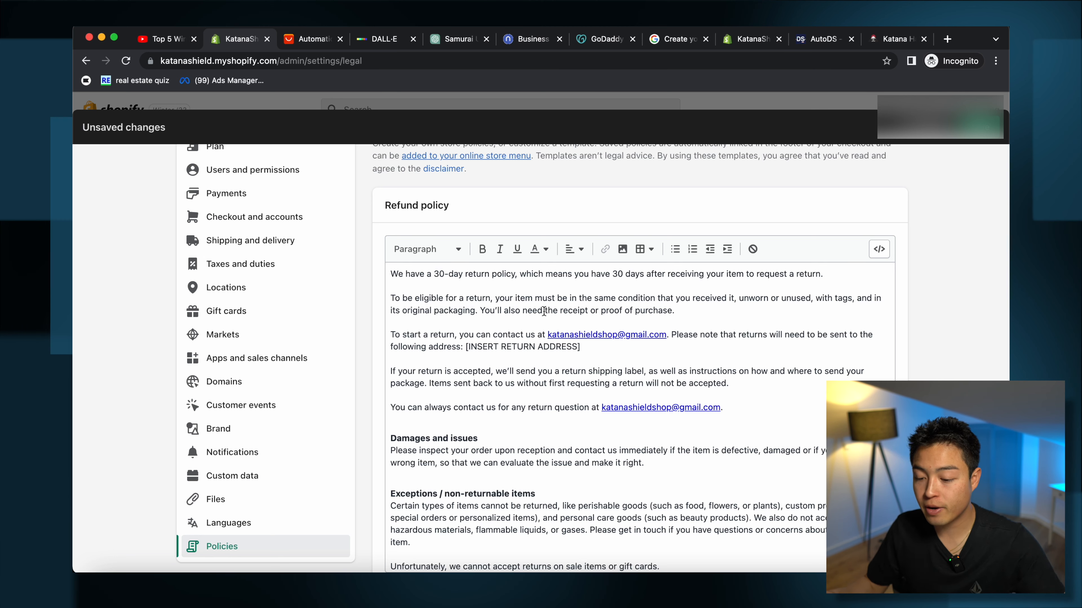
scroll(491, 313, down, 2)
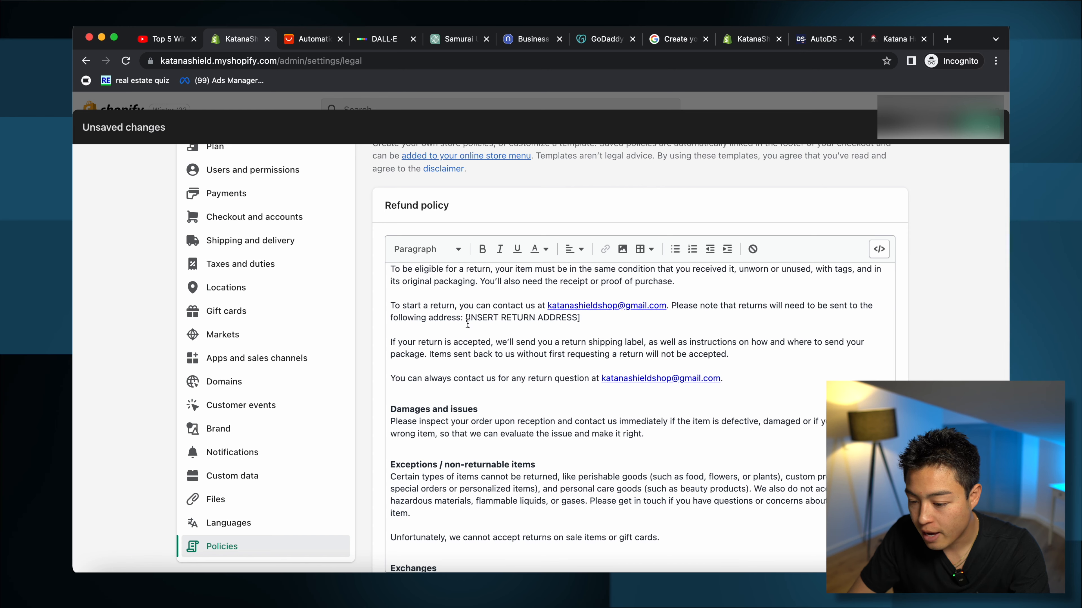
scroll(549, 315, down, 10)
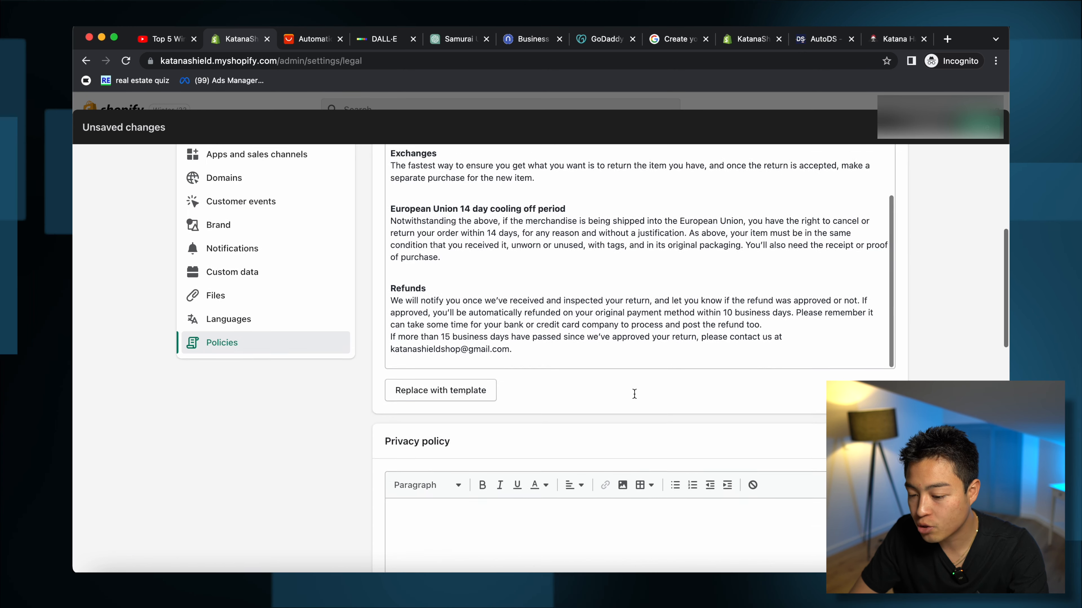
Step: Generate the privacy policy from a template and scroll to the empty Shipping policy editor
click(415, 432)
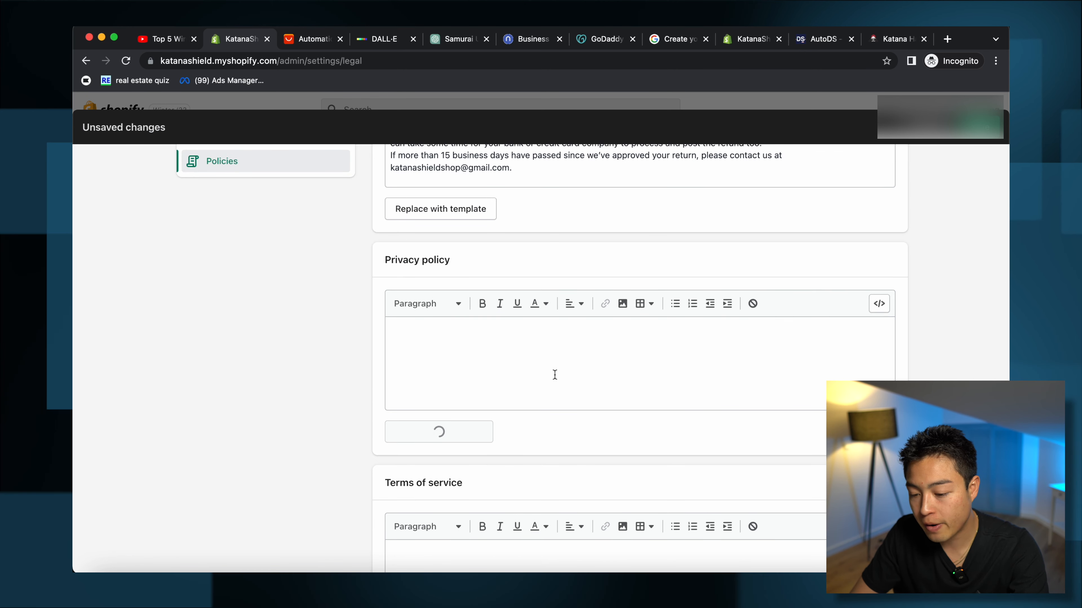
scroll(636, 405, down, 5)
scroll(635, 404, down, 15)
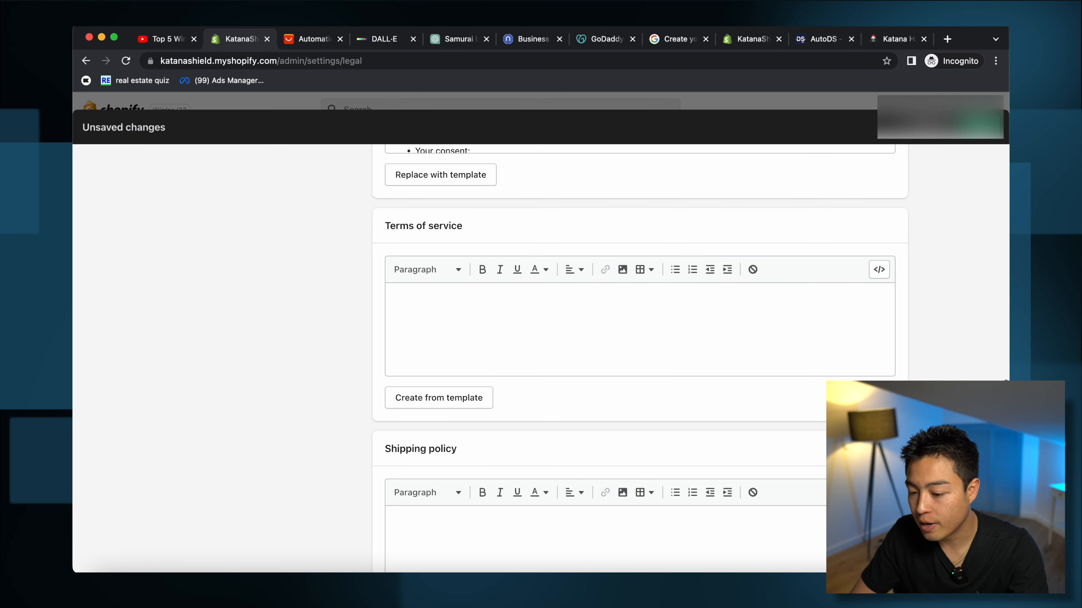
scroll(388, 266, down, 10)
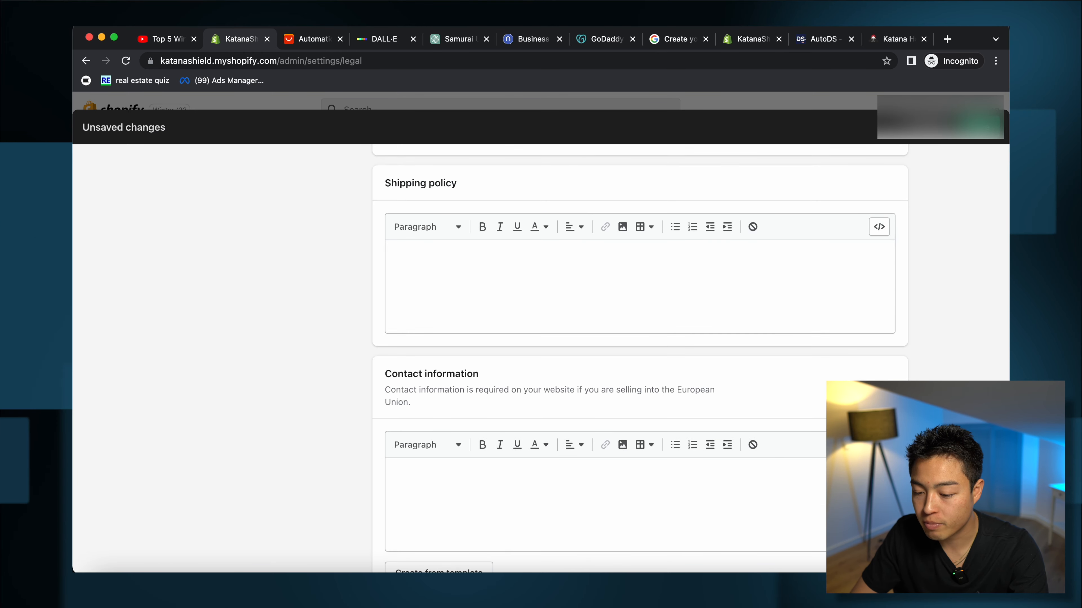
scroll(396, 264, up, 2)
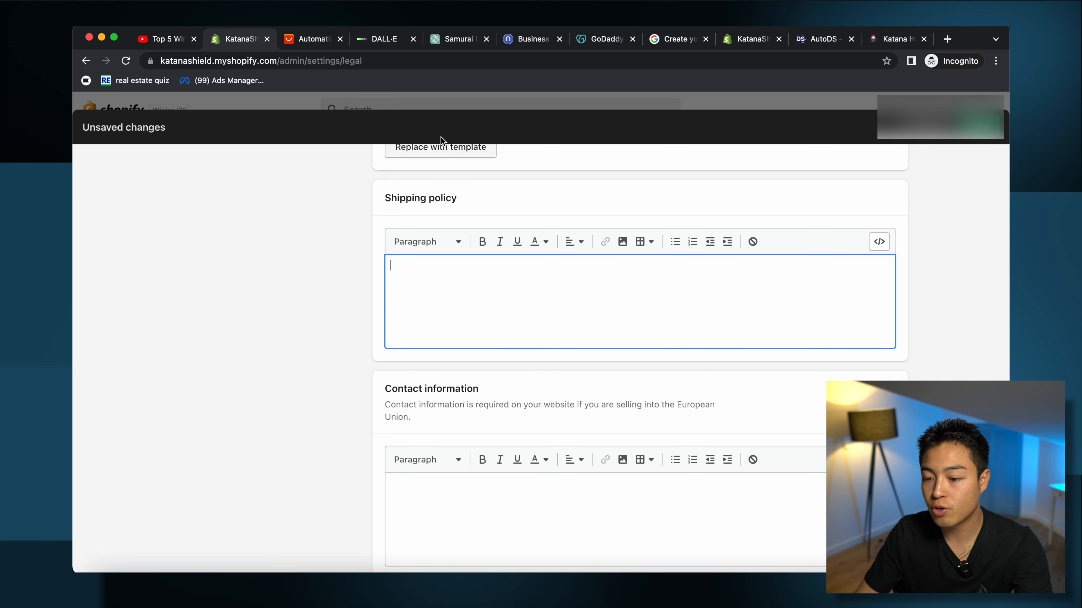
click(449, 43)
Step: Start a shipping-times prompt in ChatGPT after checking the umbrella's AliExpress shipping details
click(503, 318)
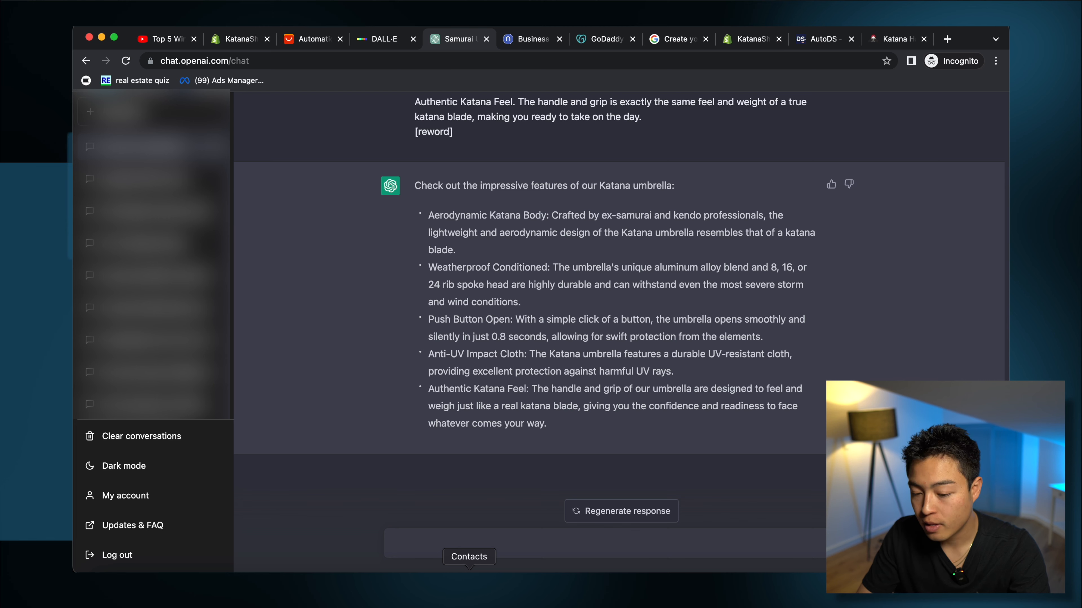
text(my shipping tm)
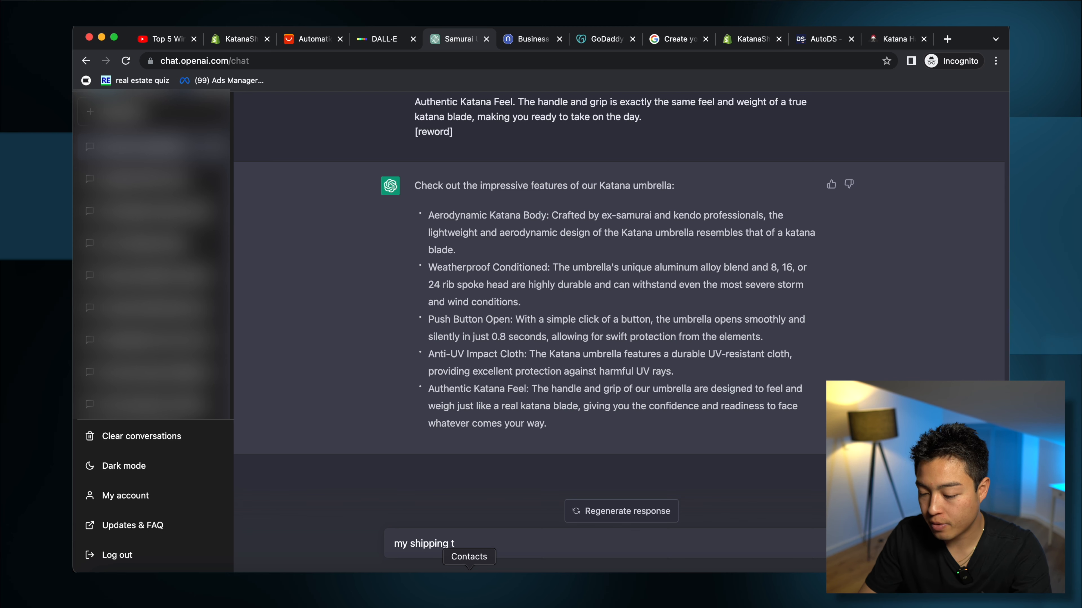
click(328, 43)
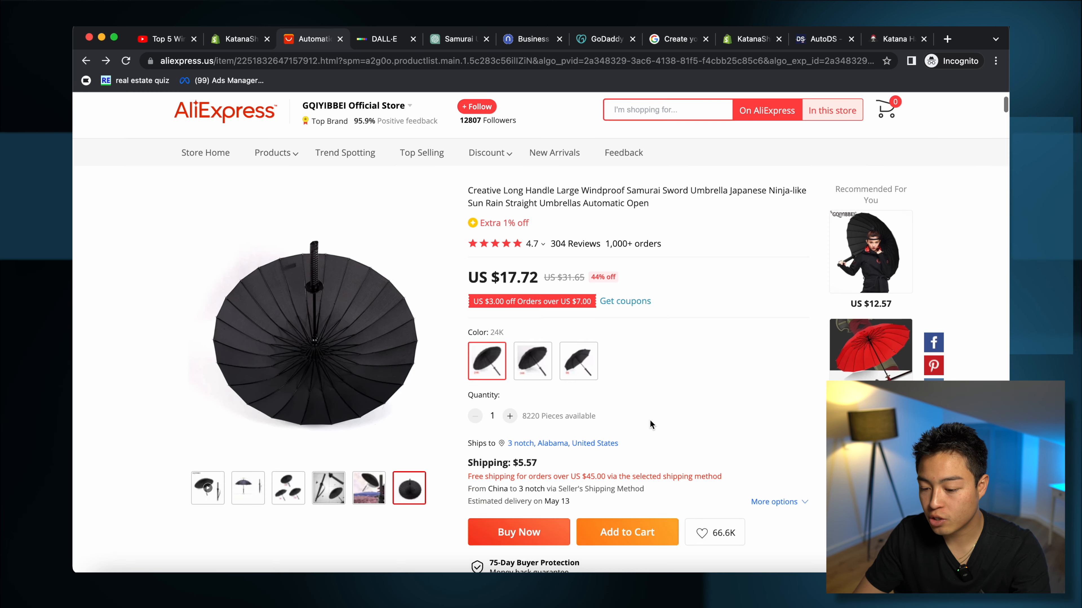
scroll(650, 424, down, 3)
scroll(502, 490, down, 5)
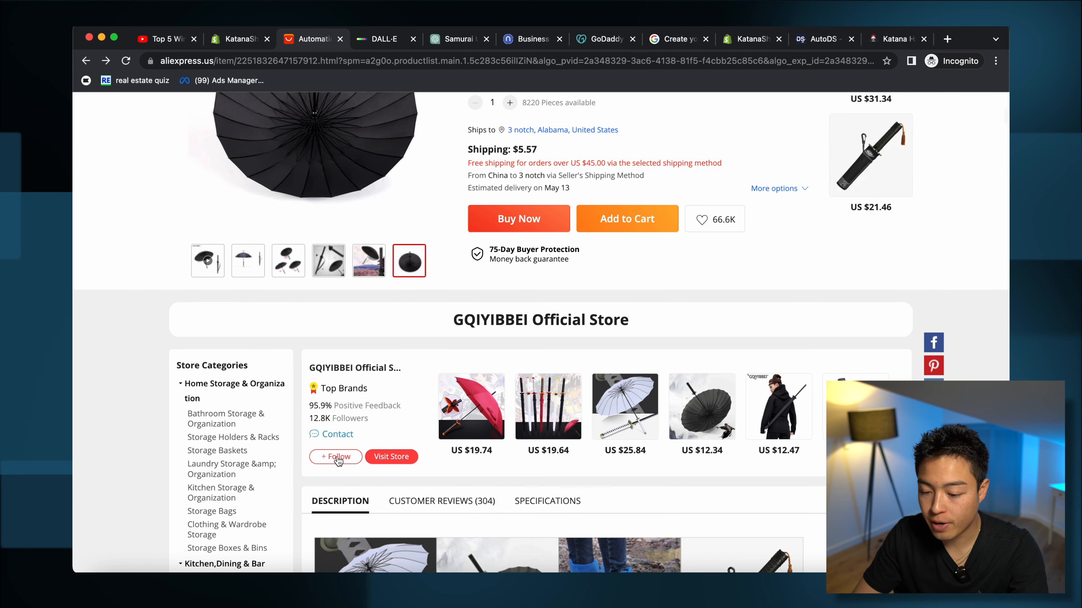
scroll(580, 333, up, 10)
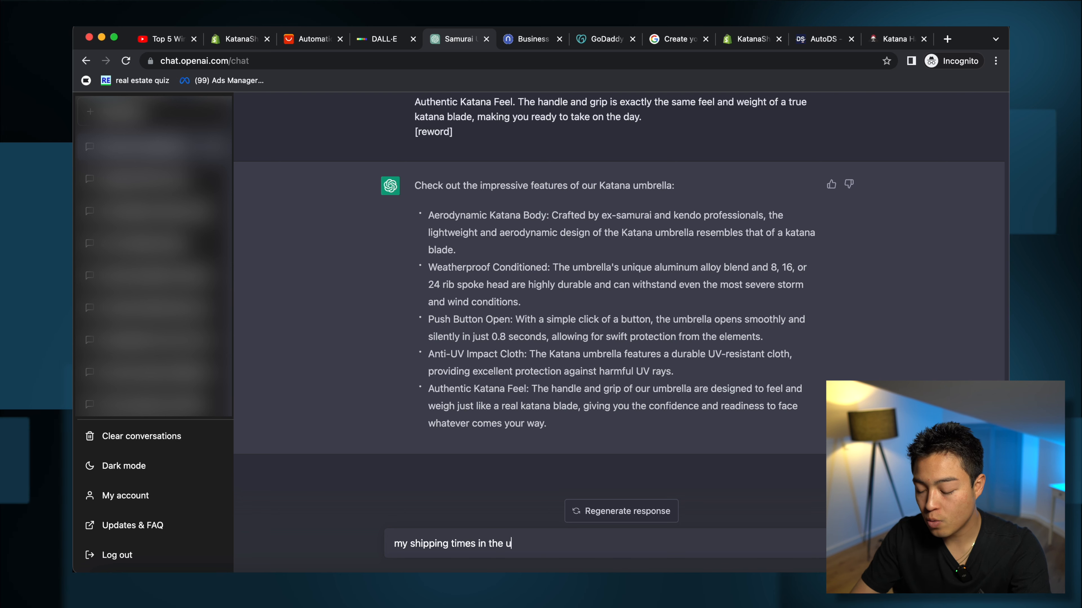
Step: Request a brand shipping policy for 15-day US and 30-day international delivery, and copy the reply
text(s are 15 days internationally are 3)
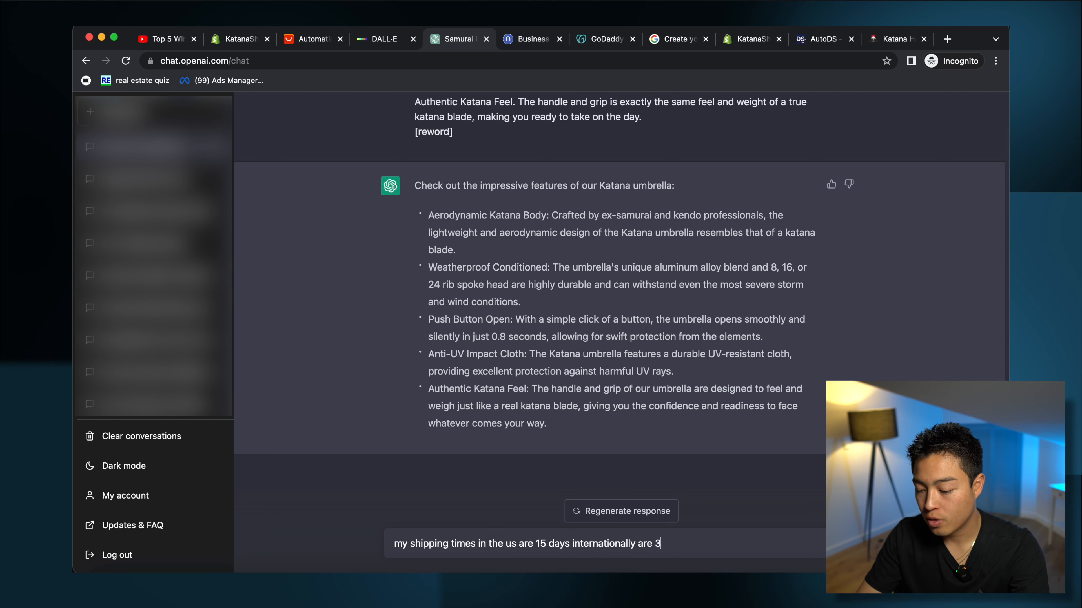
text(0 days make me a shipping poli)
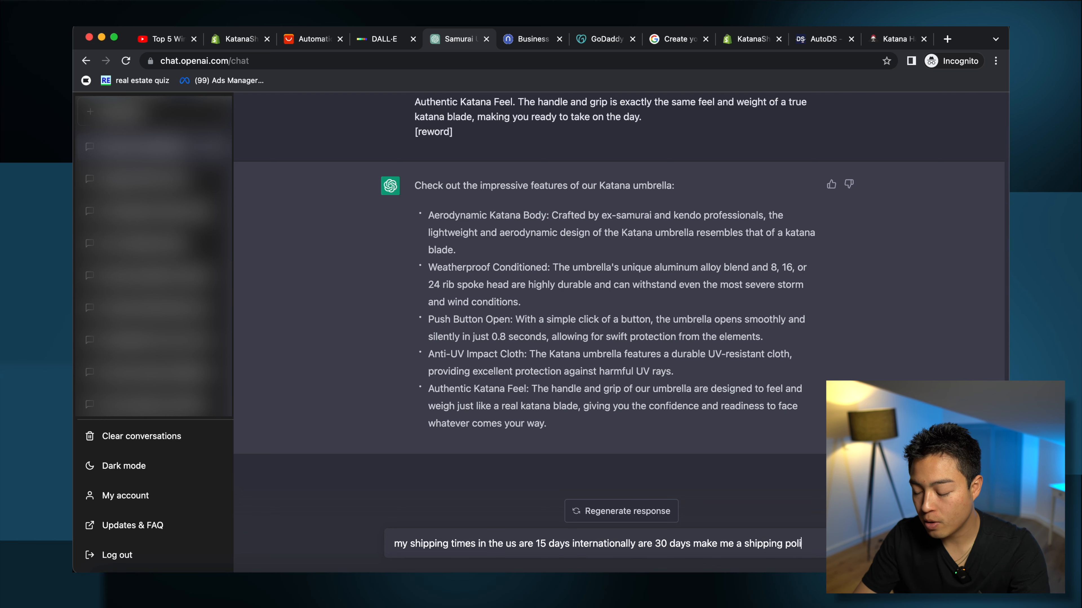
text(cy for my br)
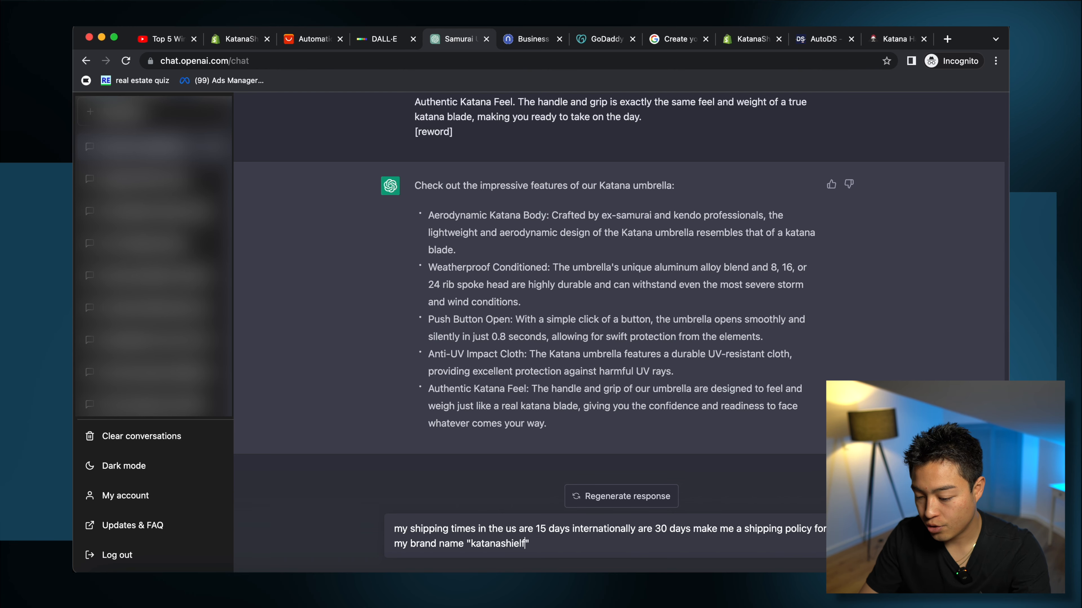
text(and name "katana shield")
key(Return)
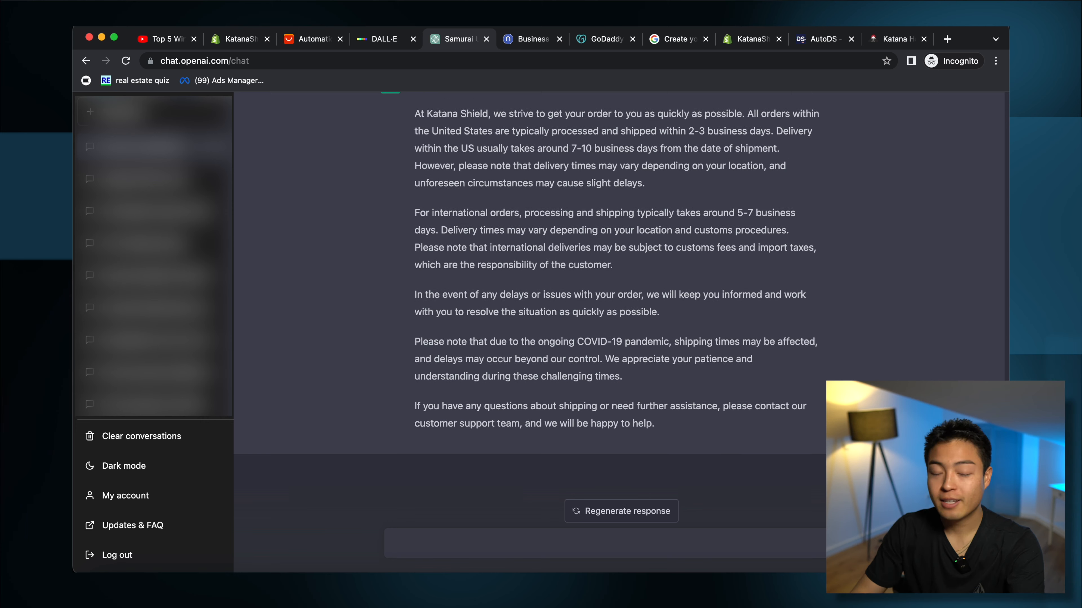
scroll(449, 331, up, 2)
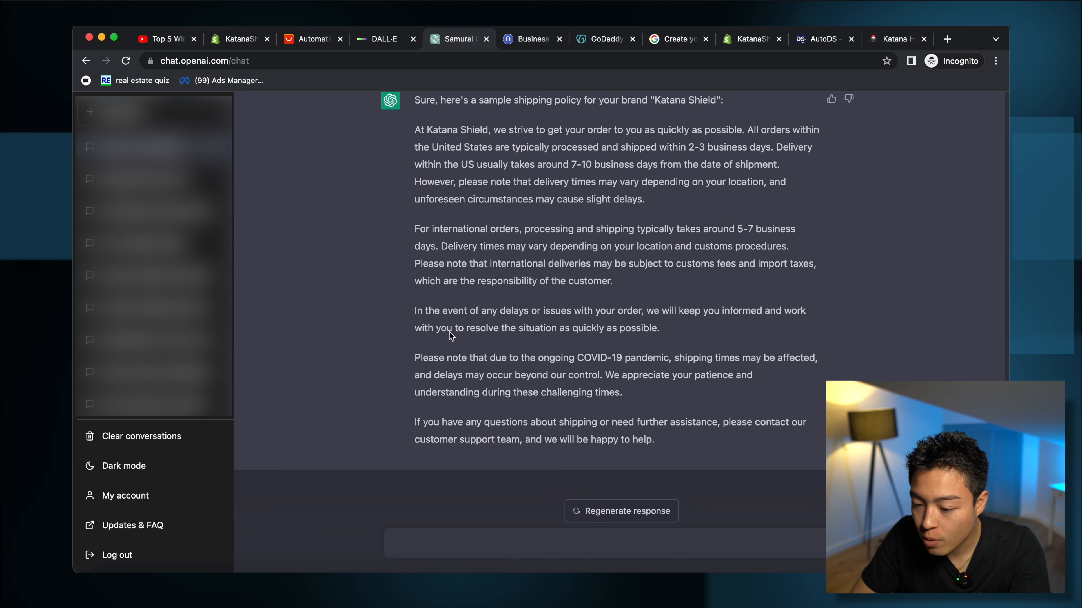
drag(416, 140, 715, 455)
key(super+c)
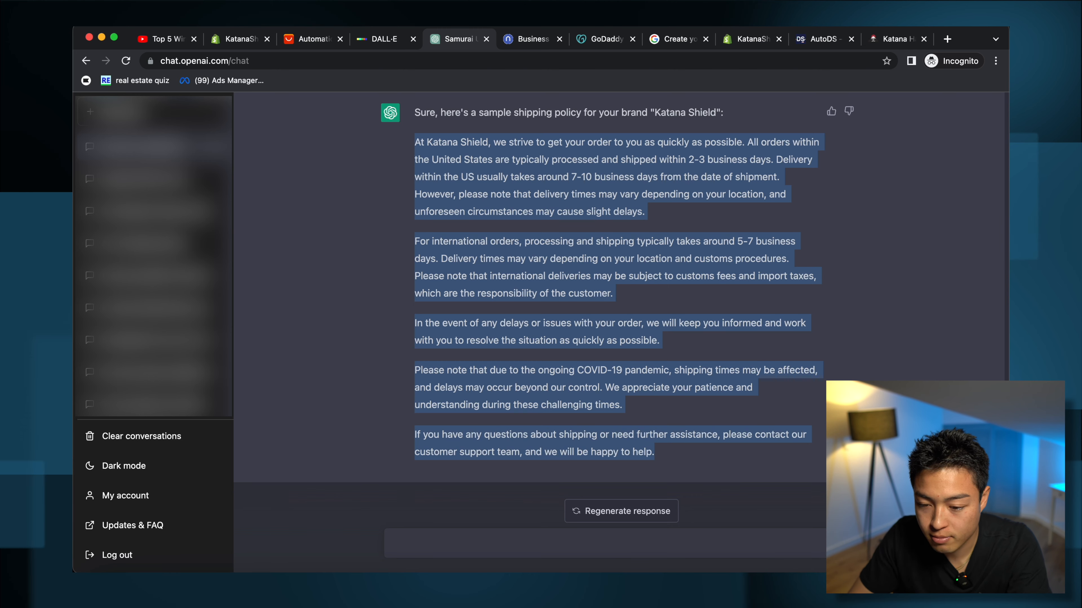
click(226, 40)
click(478, 268)
Step: Paste the ChatGPT shipping policy into the Shipping policy field and save the policies
key(super+v)
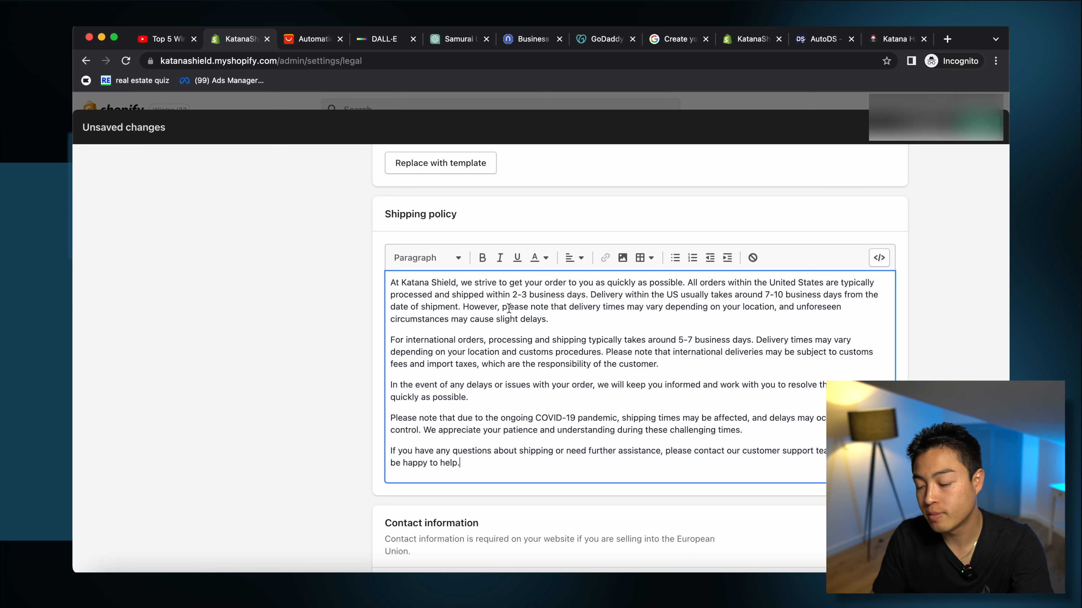
scroll(630, 374, down, 5)
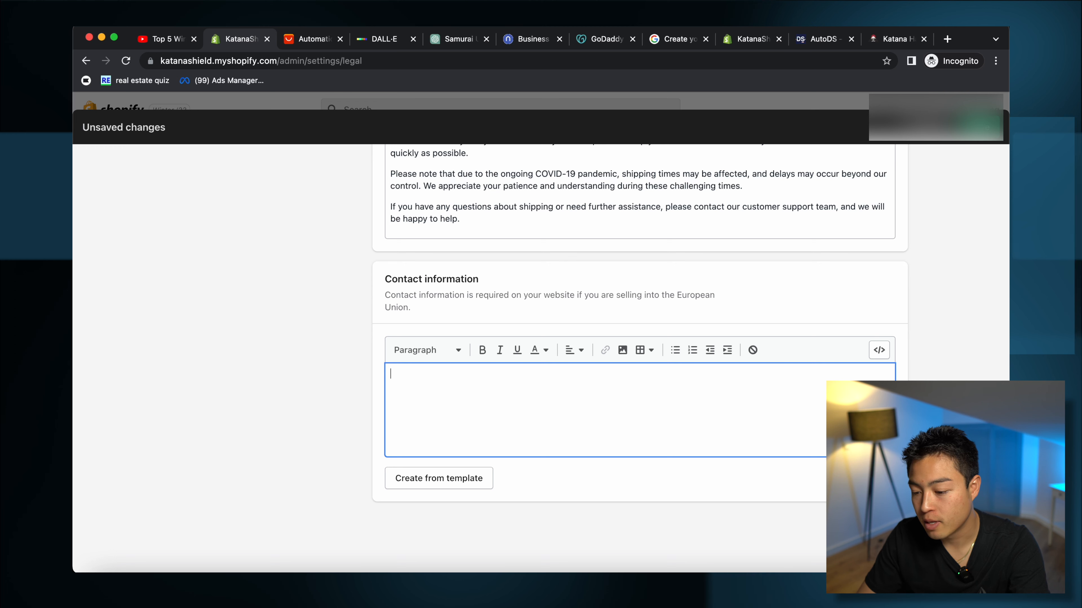
click(980, 140)
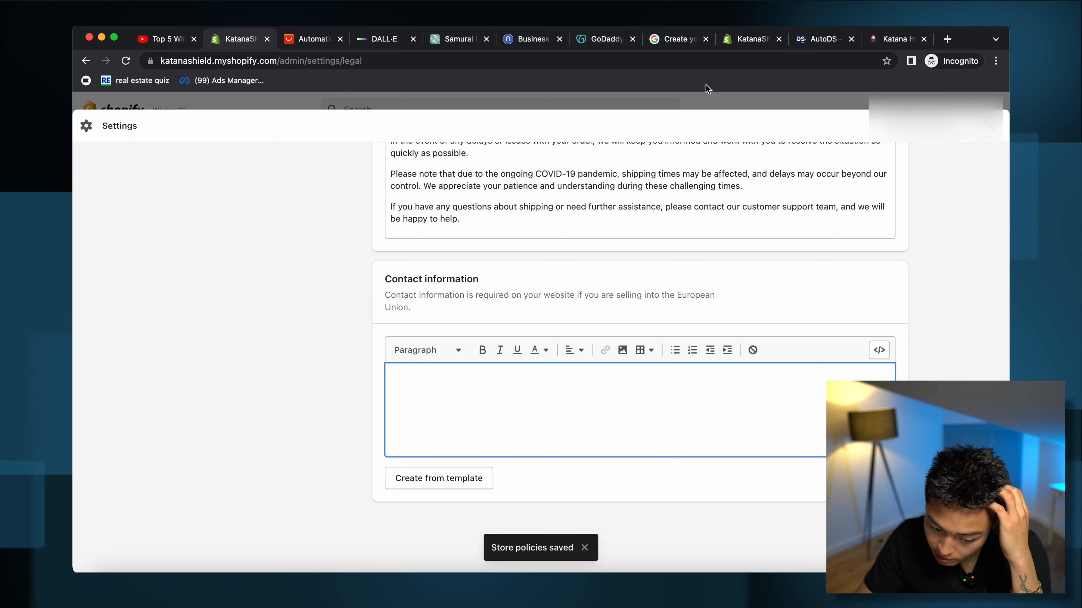
Step: Go to Settings > Shipping and delivery and manage the General profile's Domestic and International rates
click(990, 125)
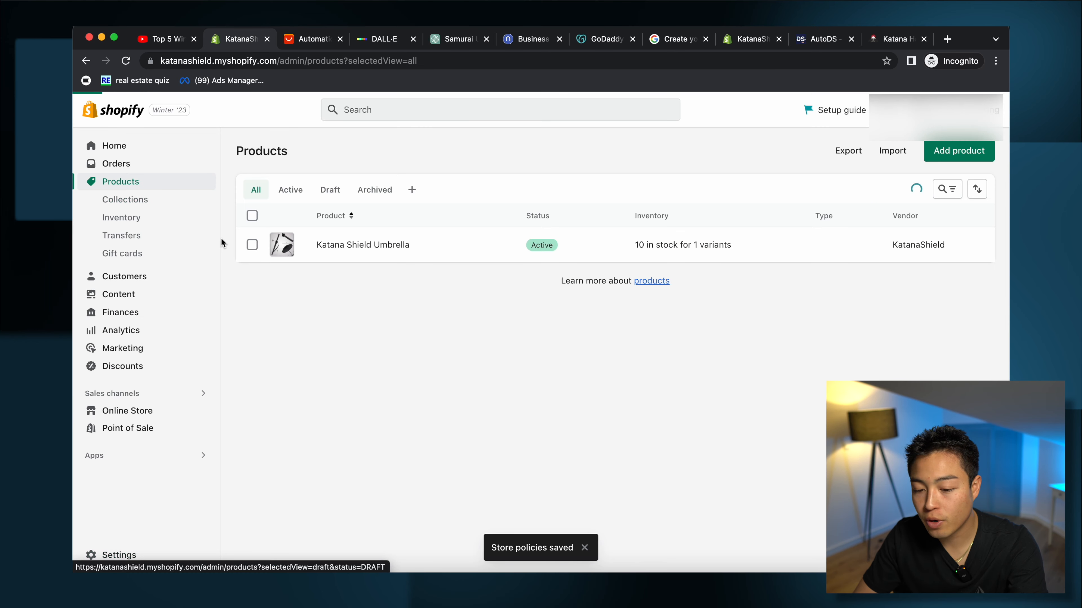
click(127, 553)
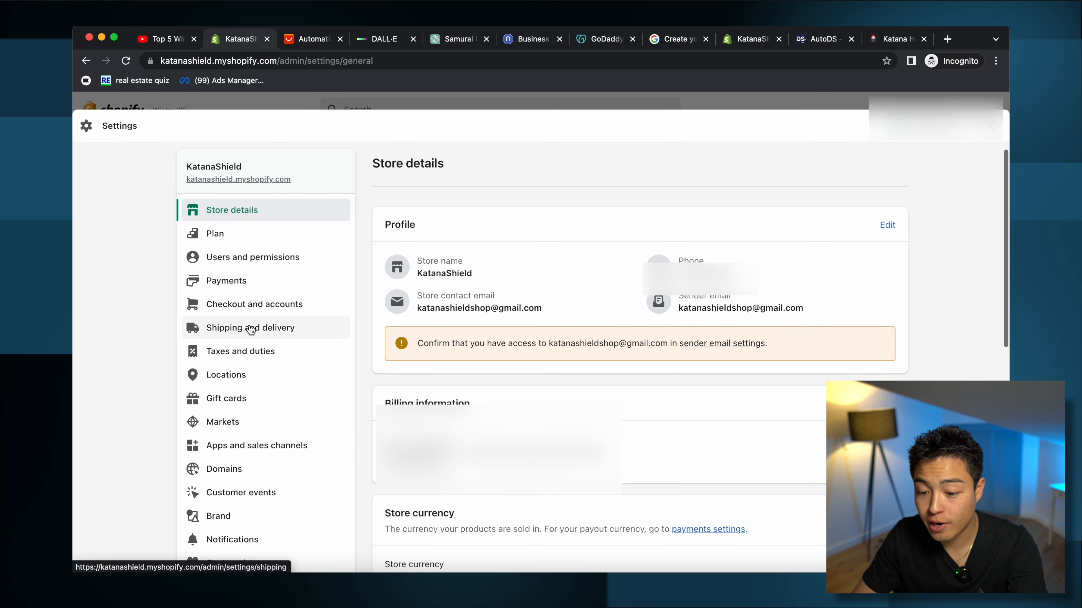
click(217, 339)
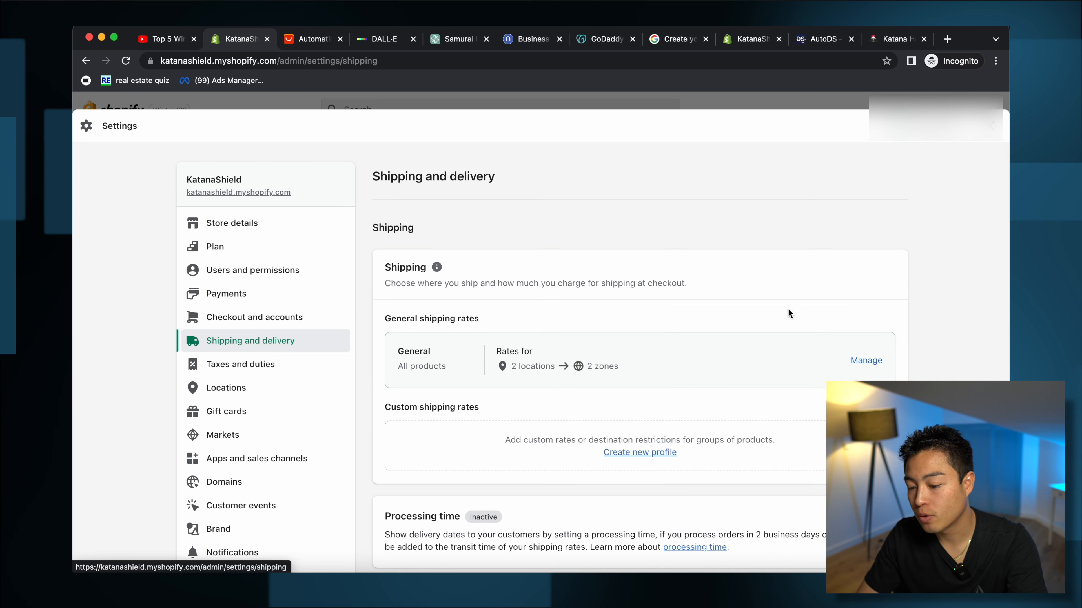
click(865, 362)
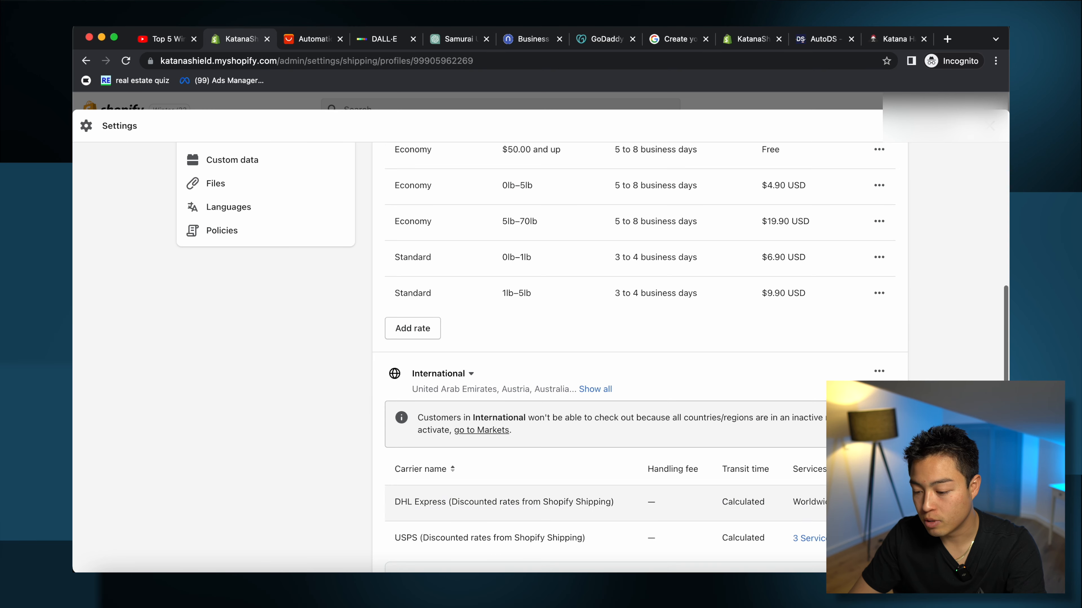
scroll(787, 580, down, 2)
scroll(787, 580, up, 3)
scroll(879, 298, up, 2)
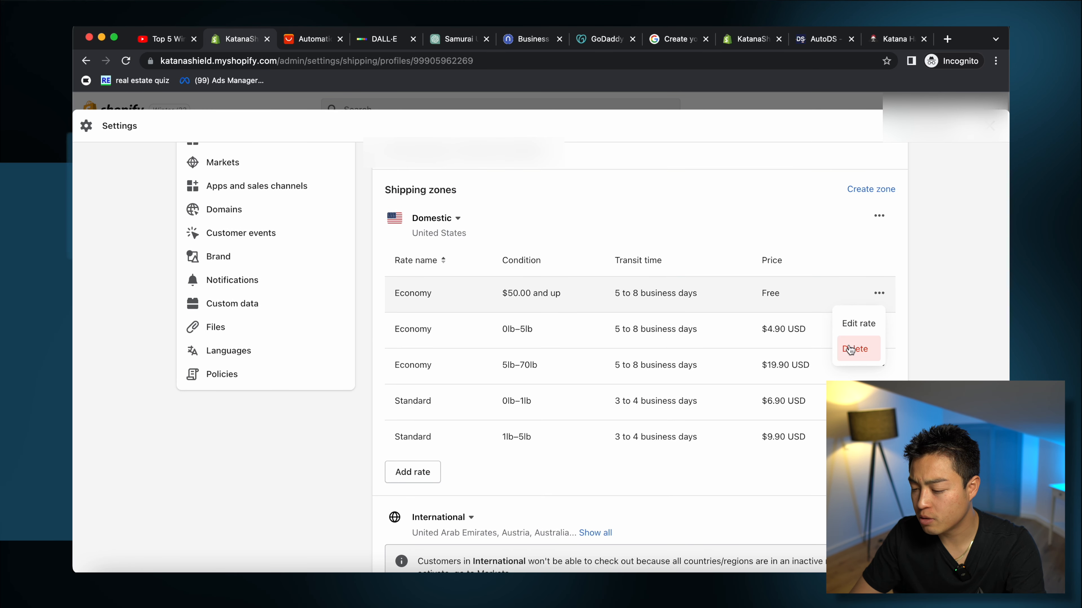
Step: Delete the five existing Domestic Economy and Standard shipping rates
click(850, 349)
click(879, 294)
click(855, 349)
click(879, 293)
click(860, 349)
click(879, 293)
click(856, 349)
click(856, 349)
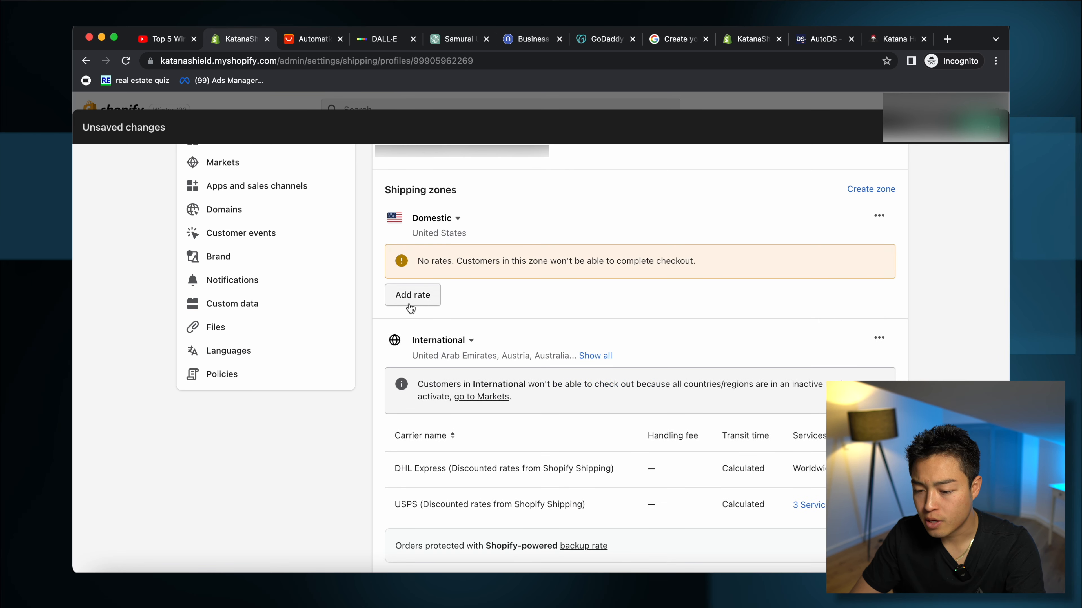
Step: Add a Domestic Standard Shipping rate of $4.99 based on order price from $0
click(411, 297)
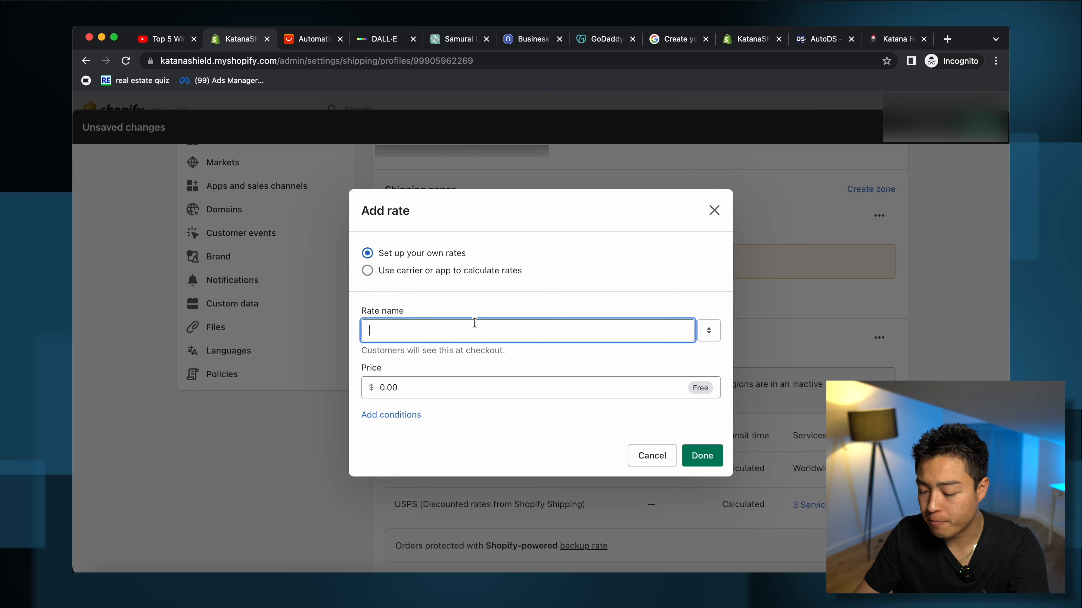
text(Standard Shipping)
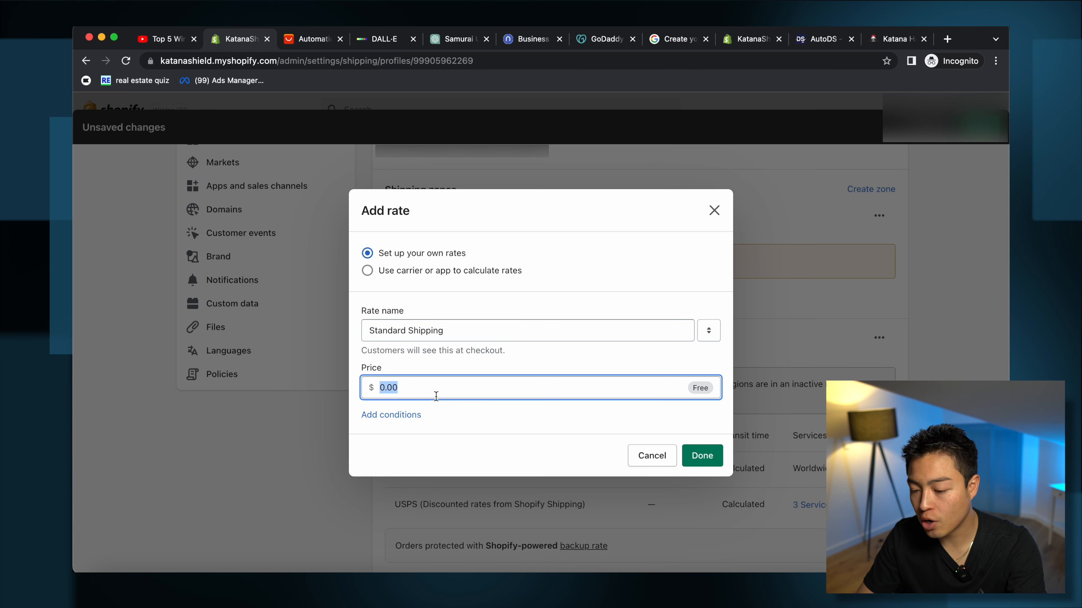
text(4.99)
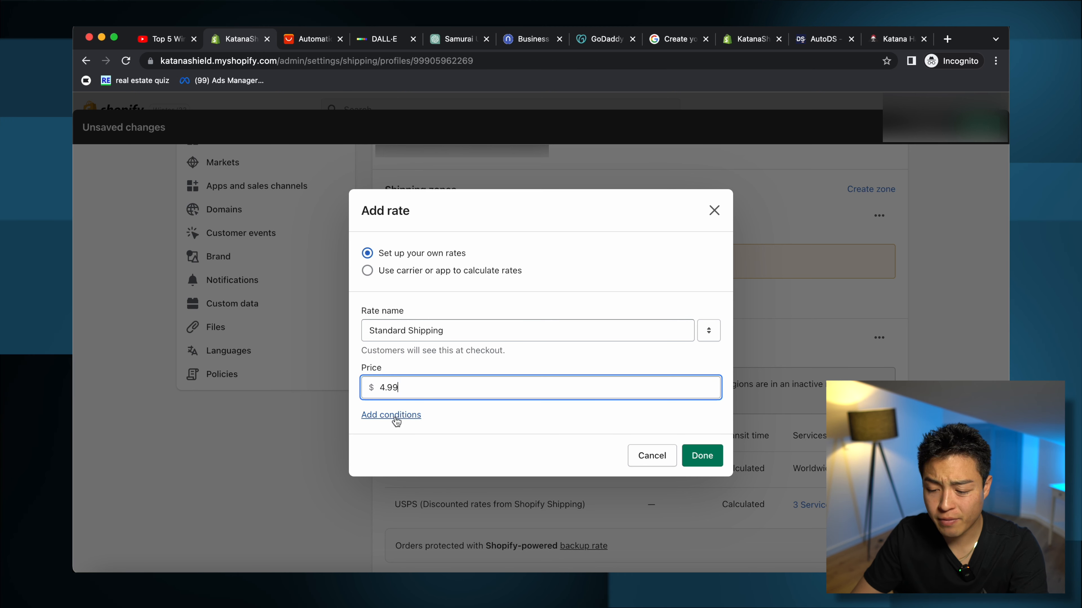
click(391, 416)
click(408, 416)
key(Tab)
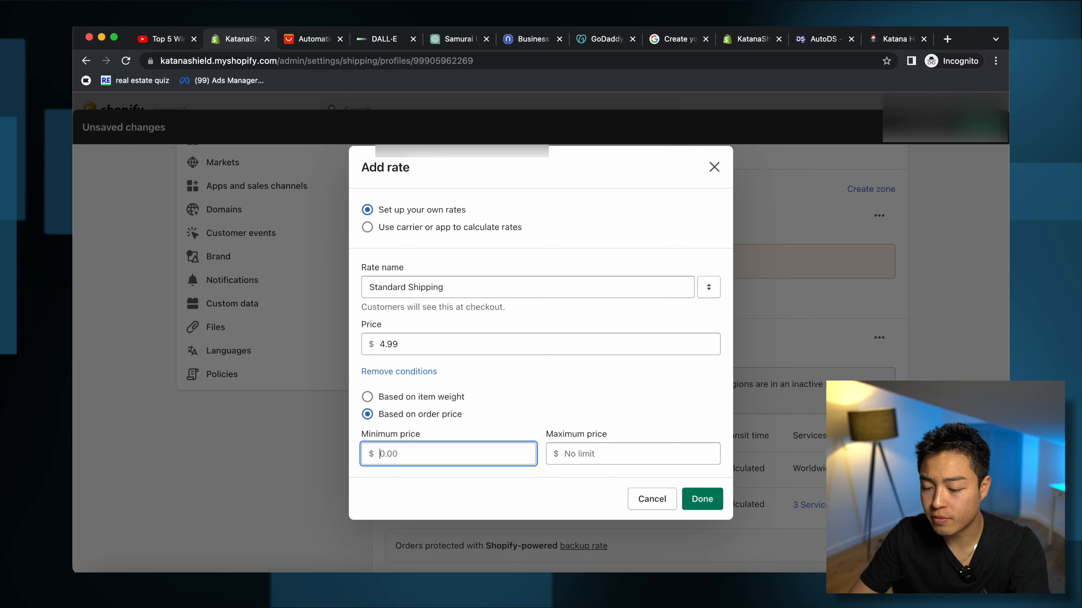
text(0)
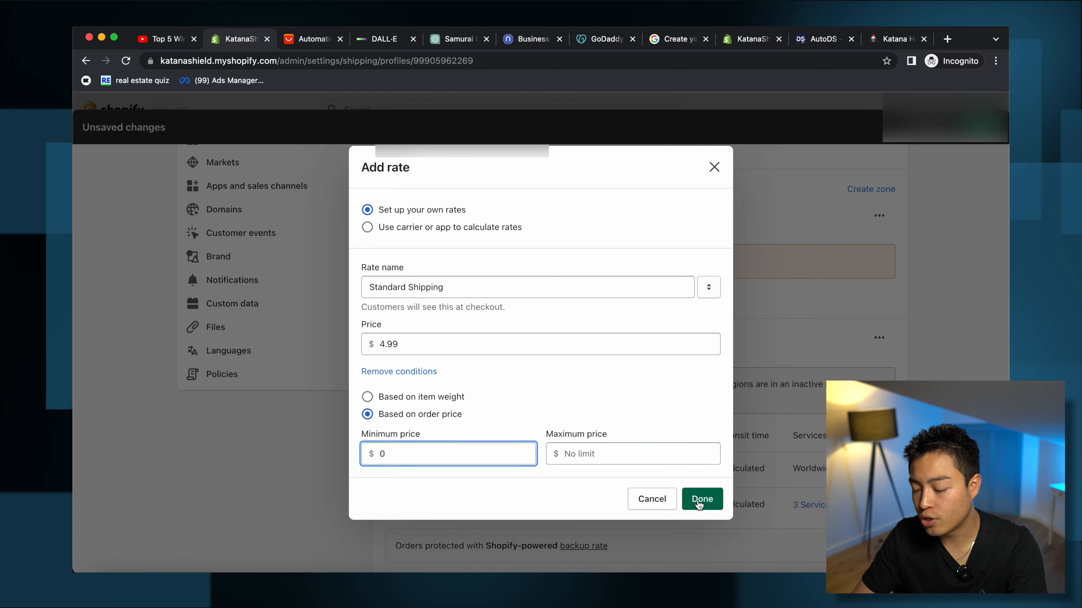
click(702, 499)
click(414, 328)
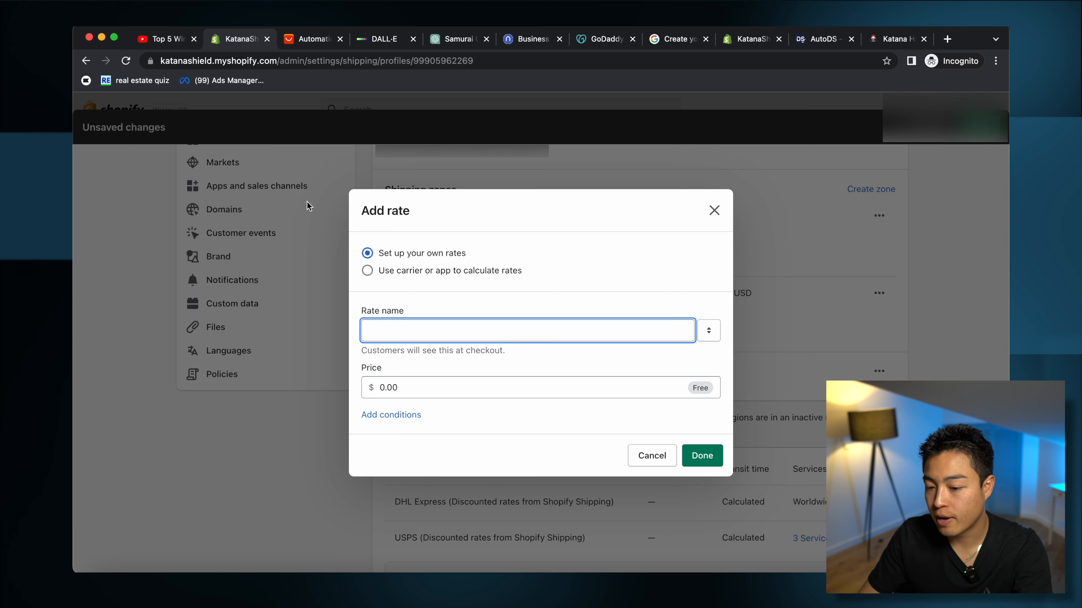
Step: Add a $6.99 Priority Processing Domestic rate based on order price, after checking AliExpress shipping cost
click(313, 39)
scroll(457, 427, down, 4)
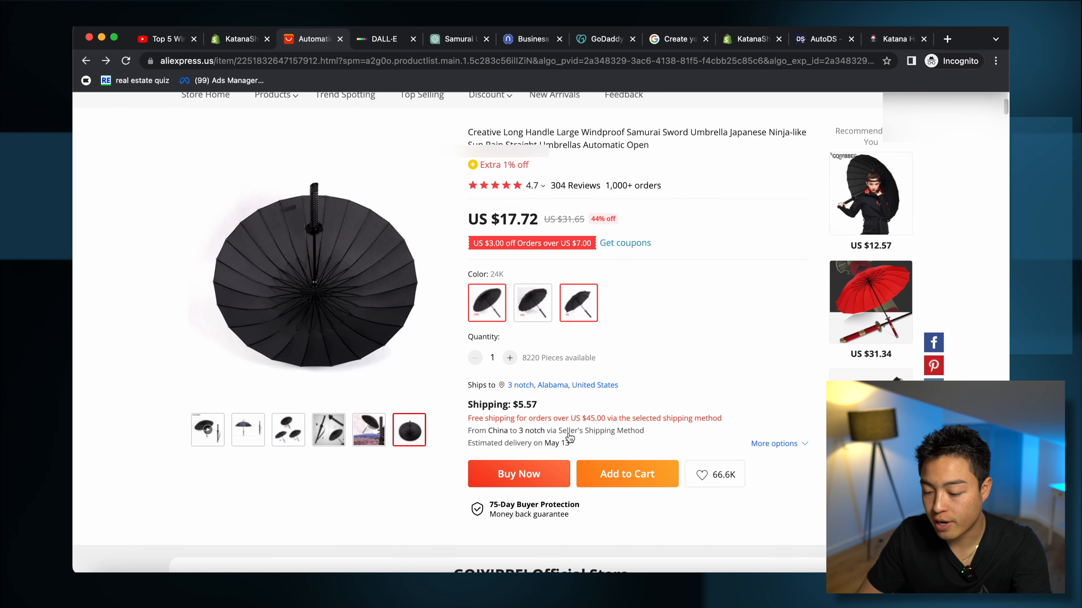
click(235, 39)
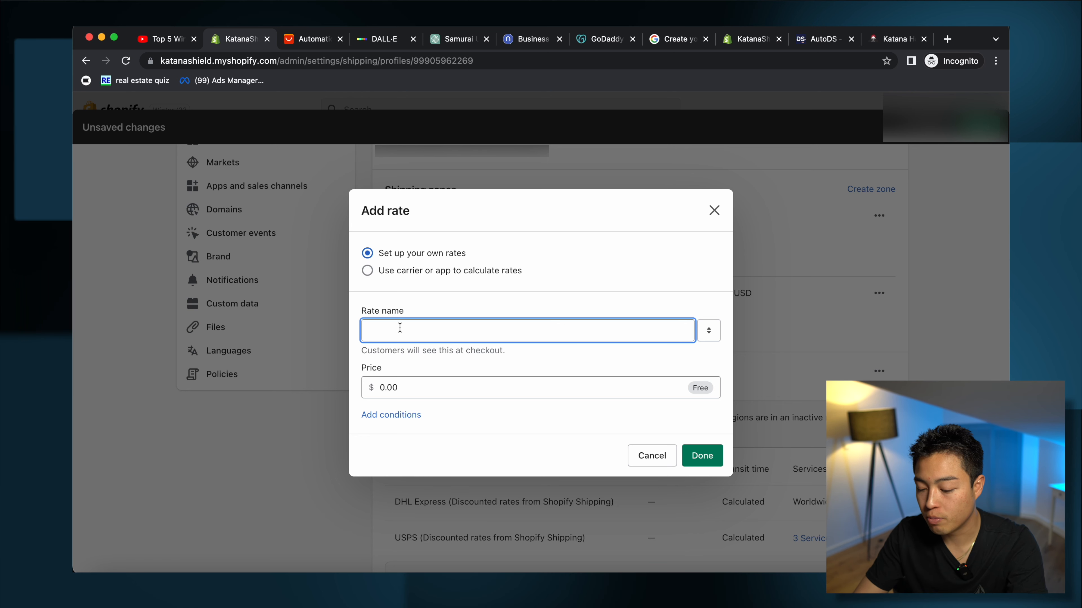
text(Priority Processing)
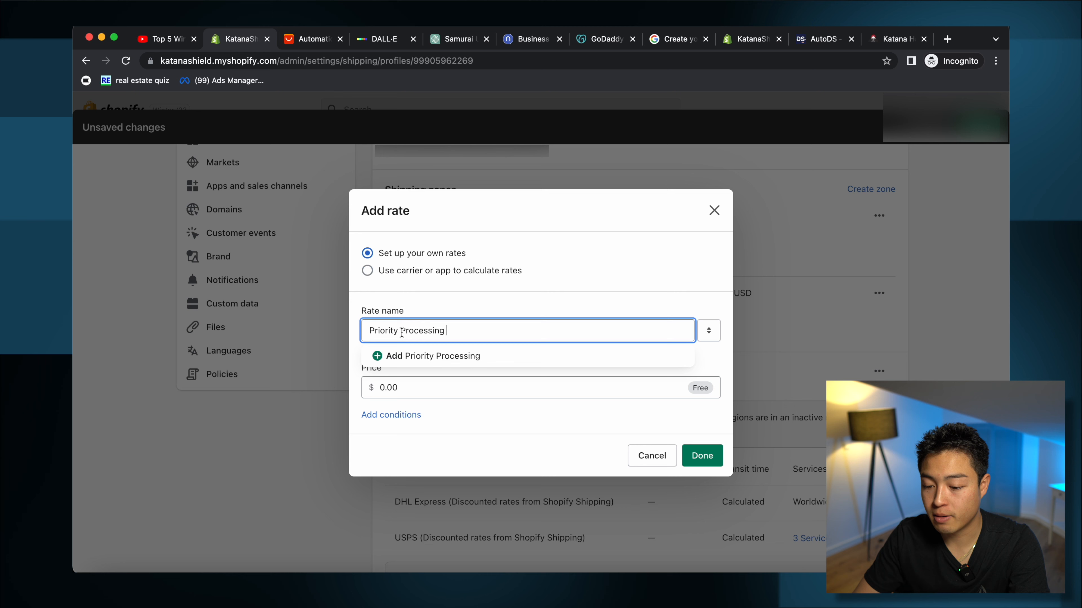
click(420, 344)
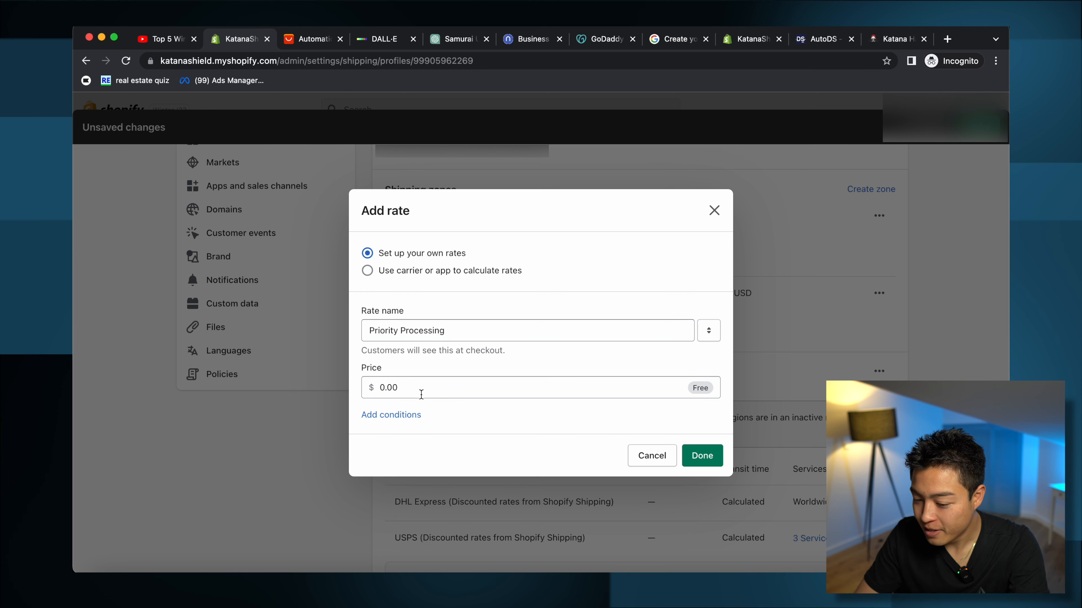
click(392, 416)
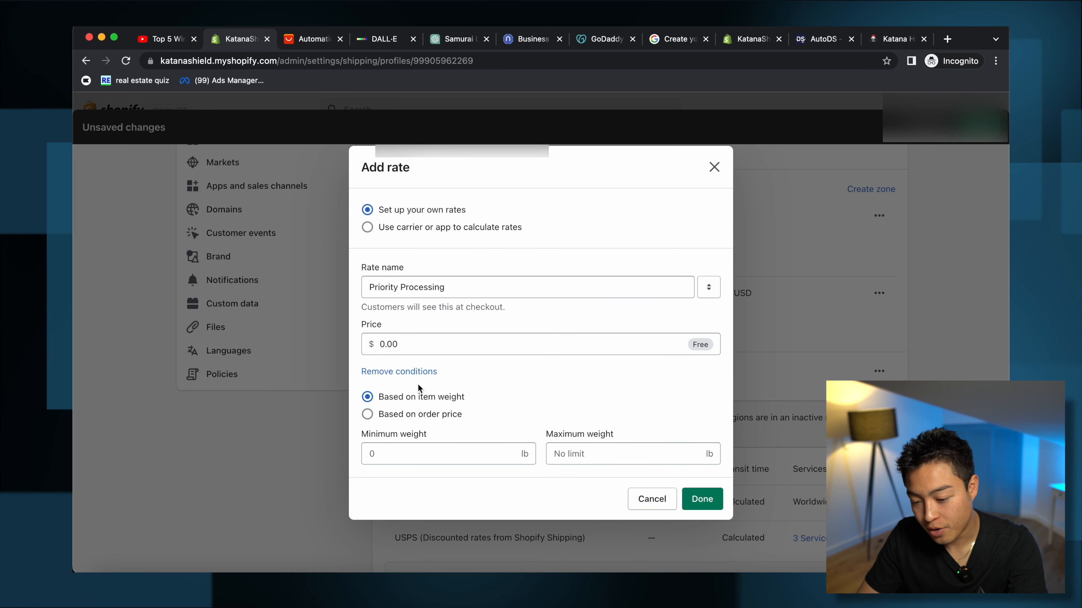
click(408, 340)
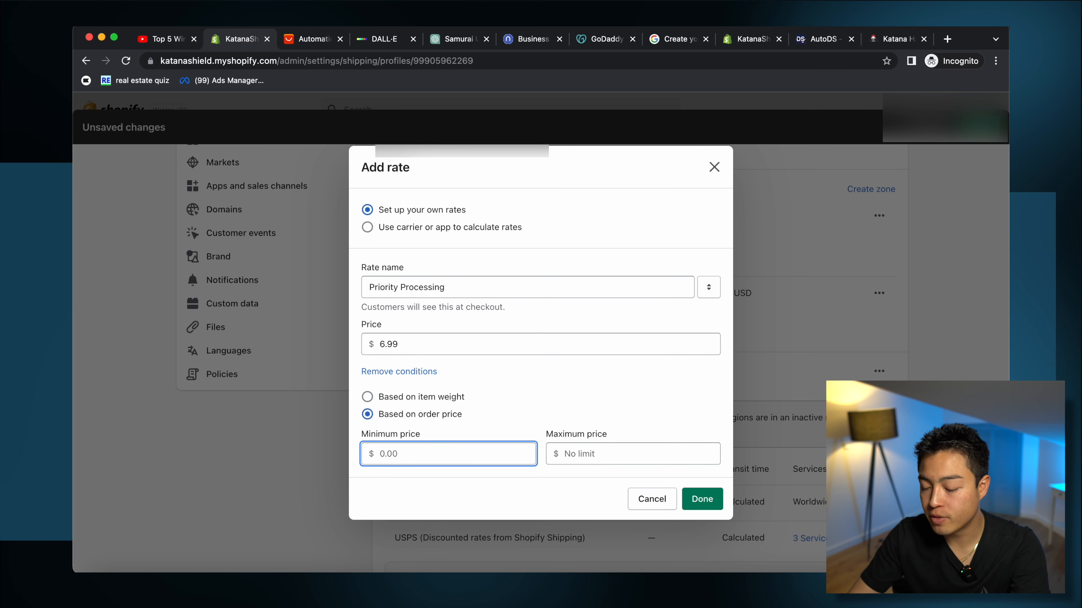
click(720, 503)
Step: Add a free 'Free Shipping on orders $79+' Domestic rate with a $79 minimum order price
click(420, 365)
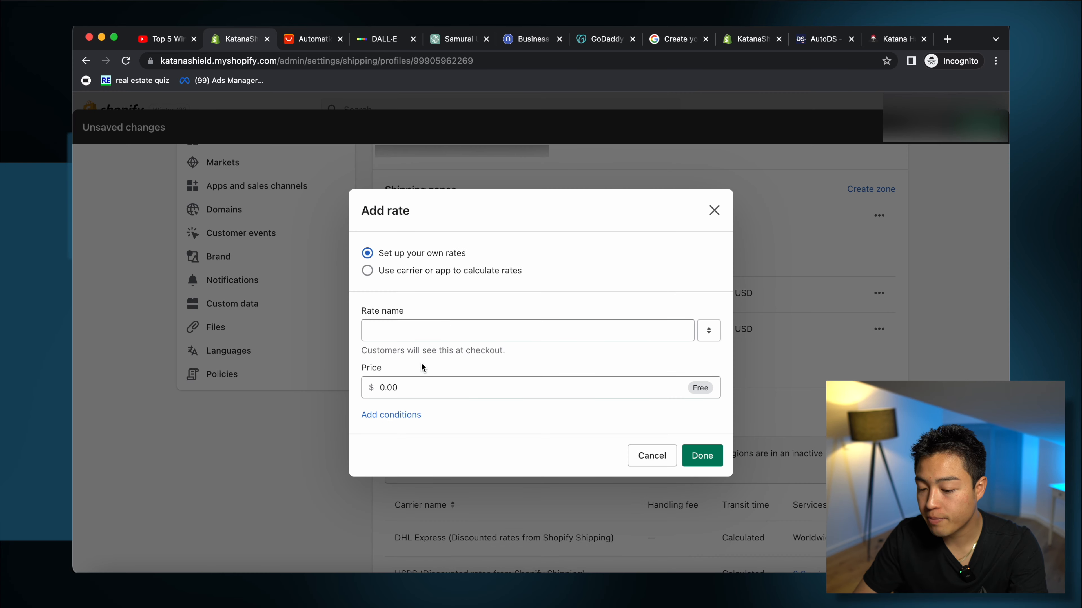
click(440, 326)
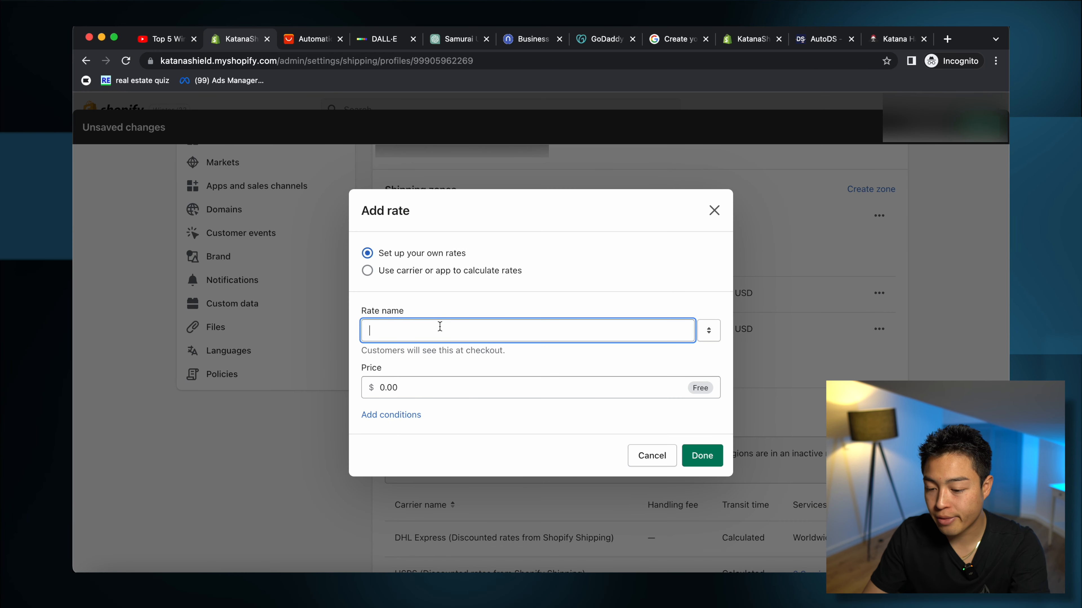
text(Fre)
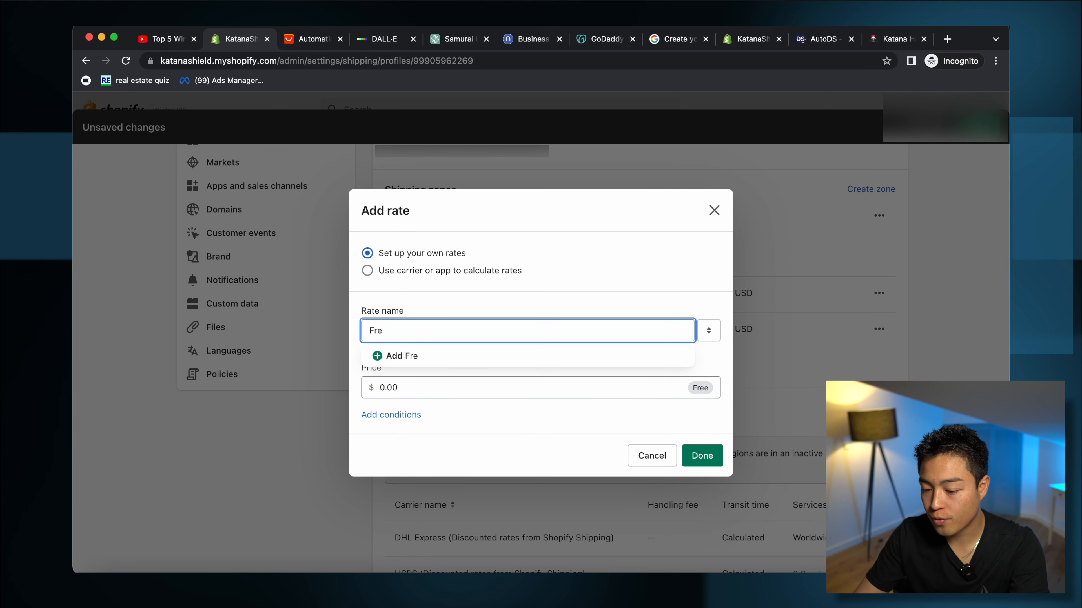
text(e Shipping o)
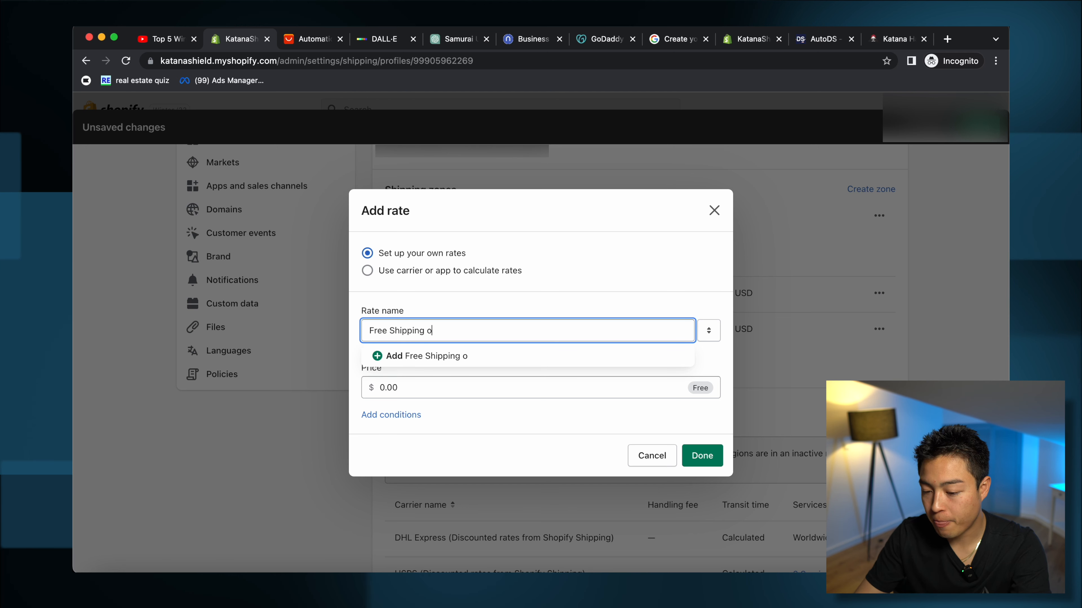
text(n orders $)
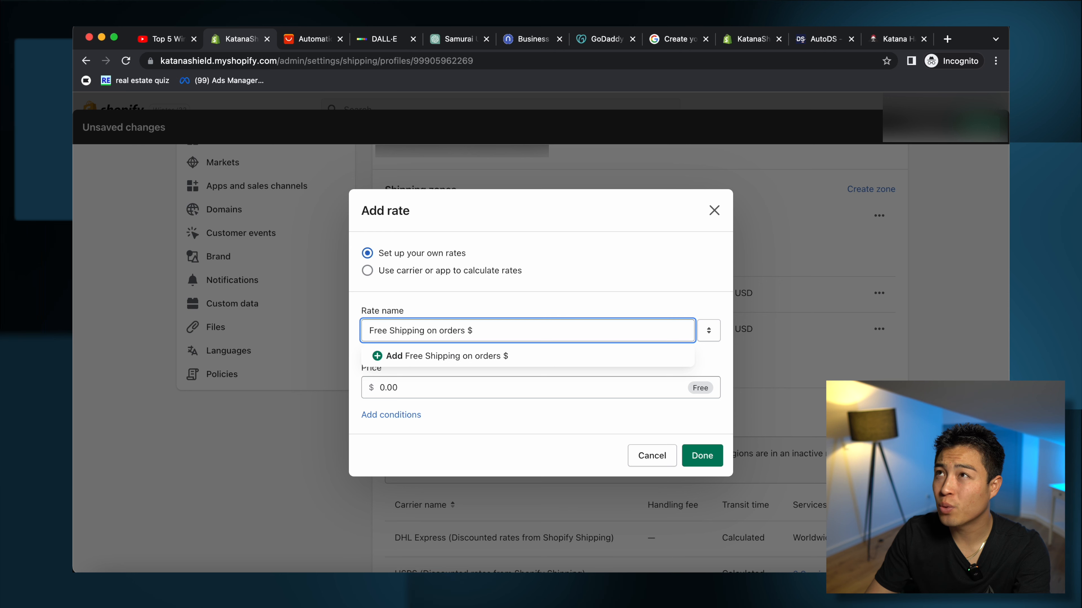
text(79)
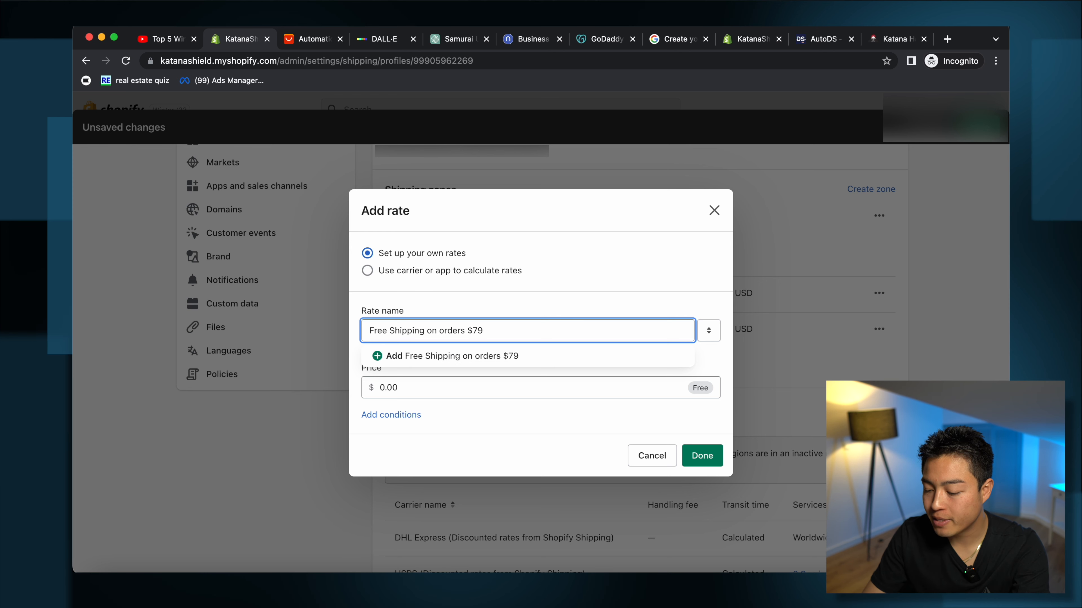
text(+)
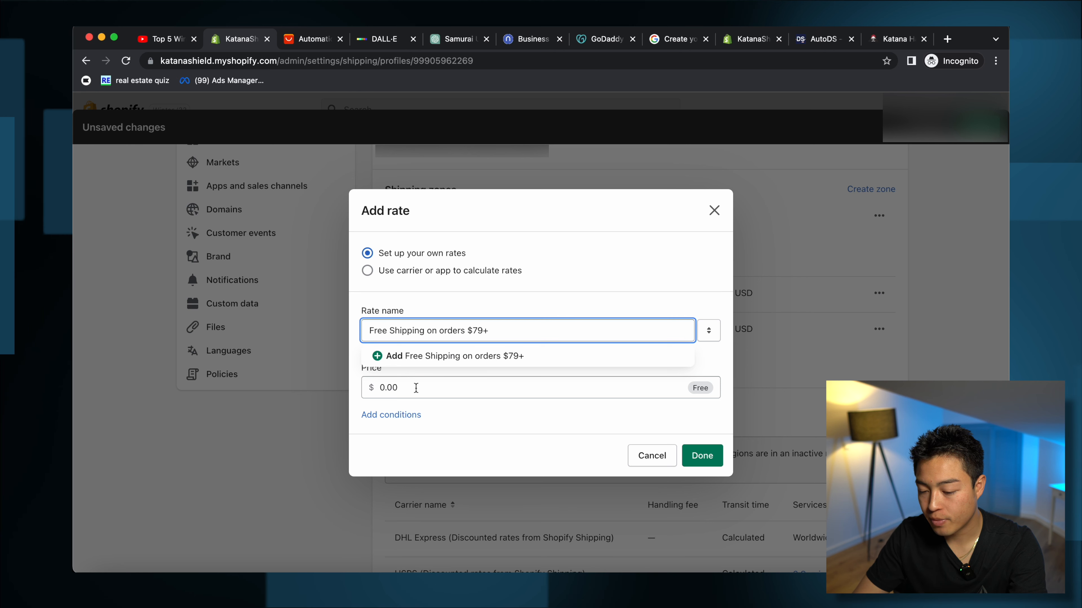
click(478, 331)
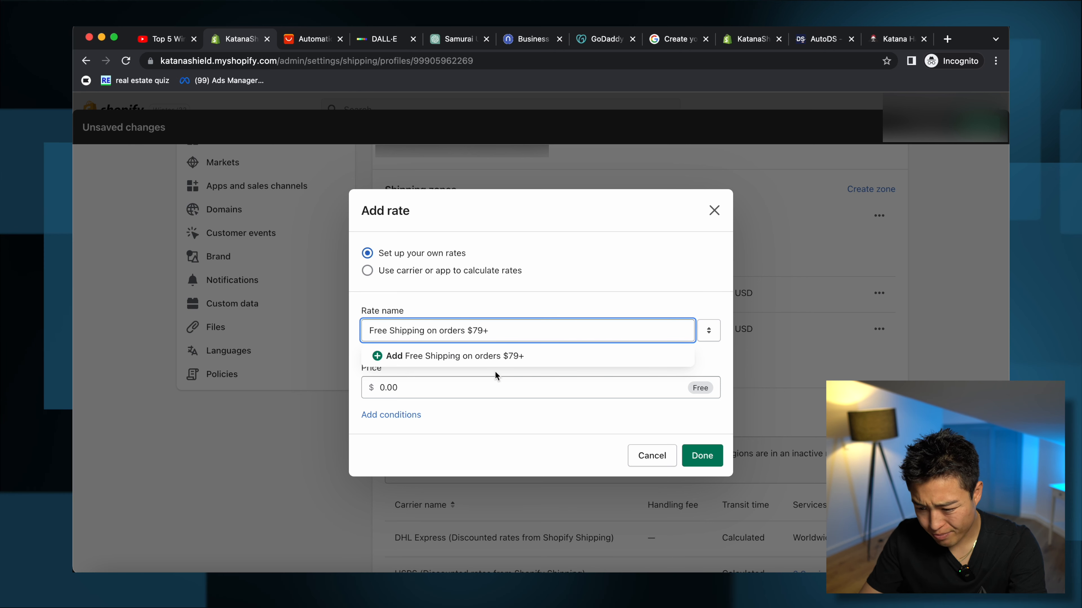
key(BackSpace)
text(5)
key(BackSpace)
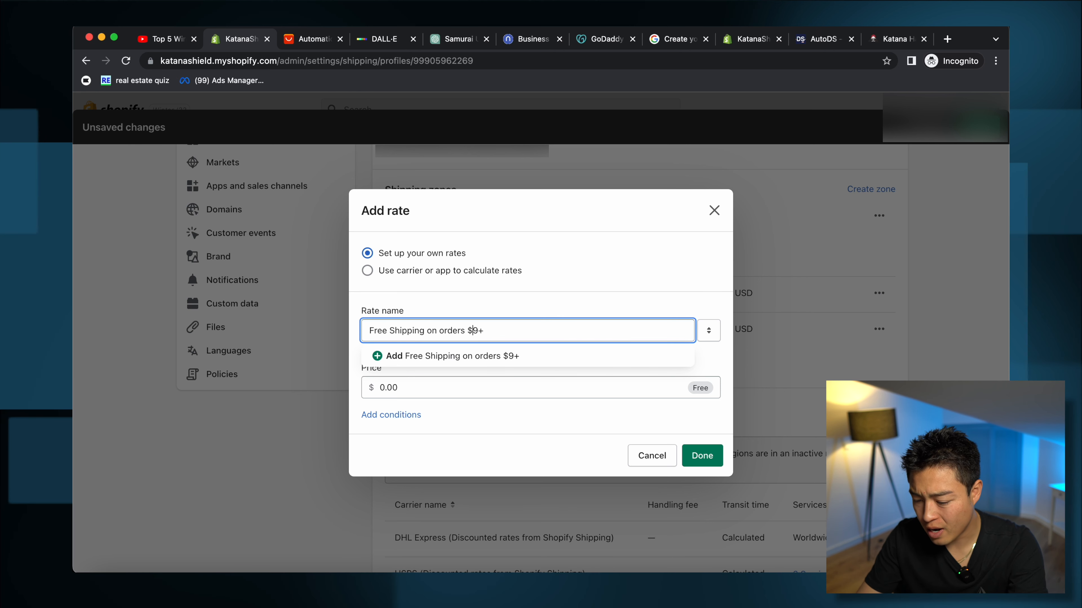
text(7)
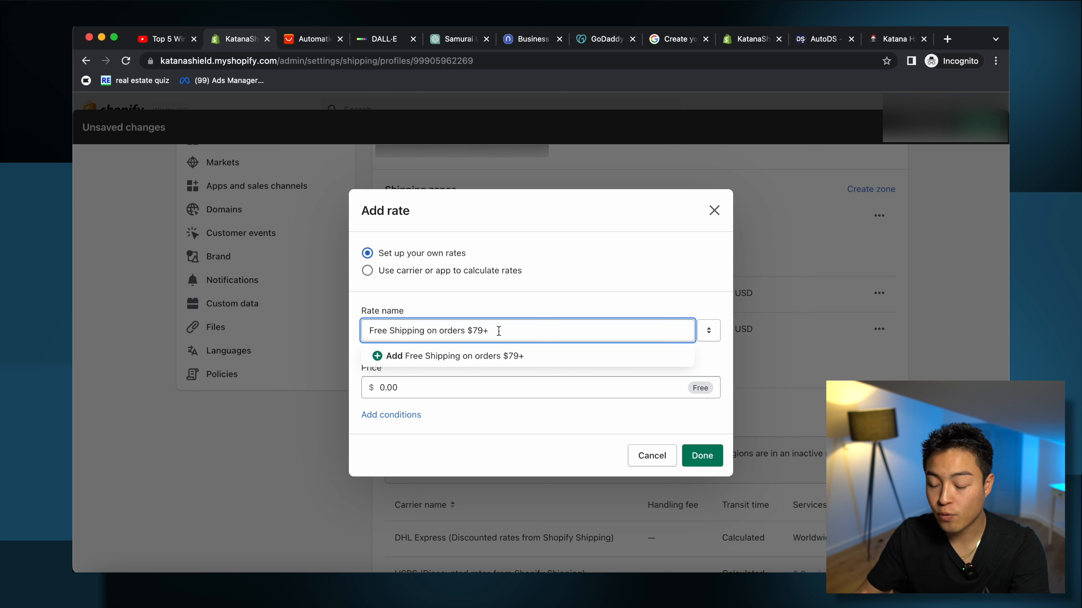
click(495, 388)
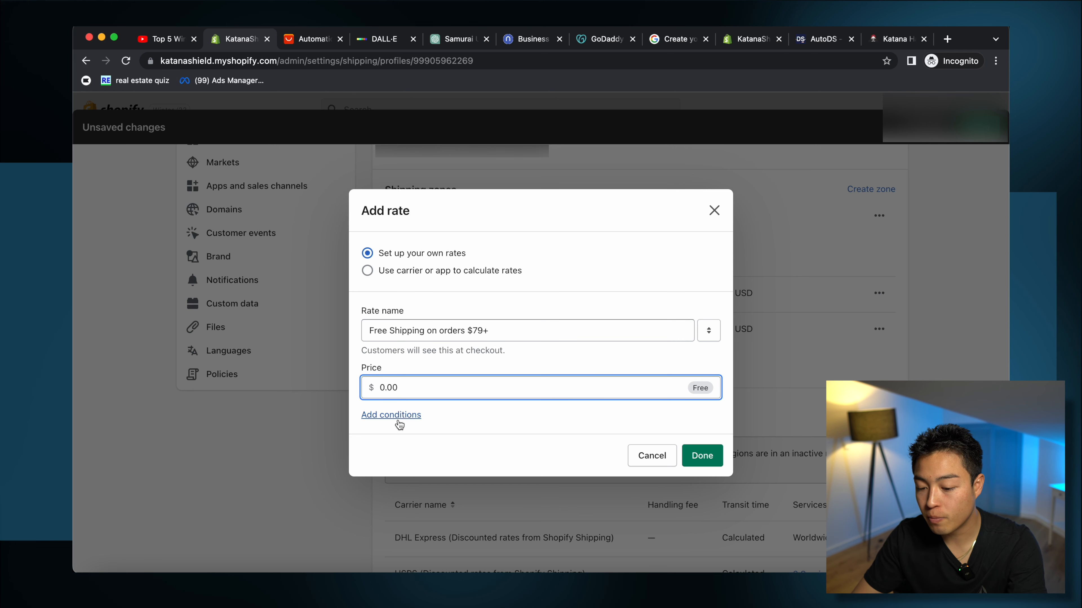
click(398, 415)
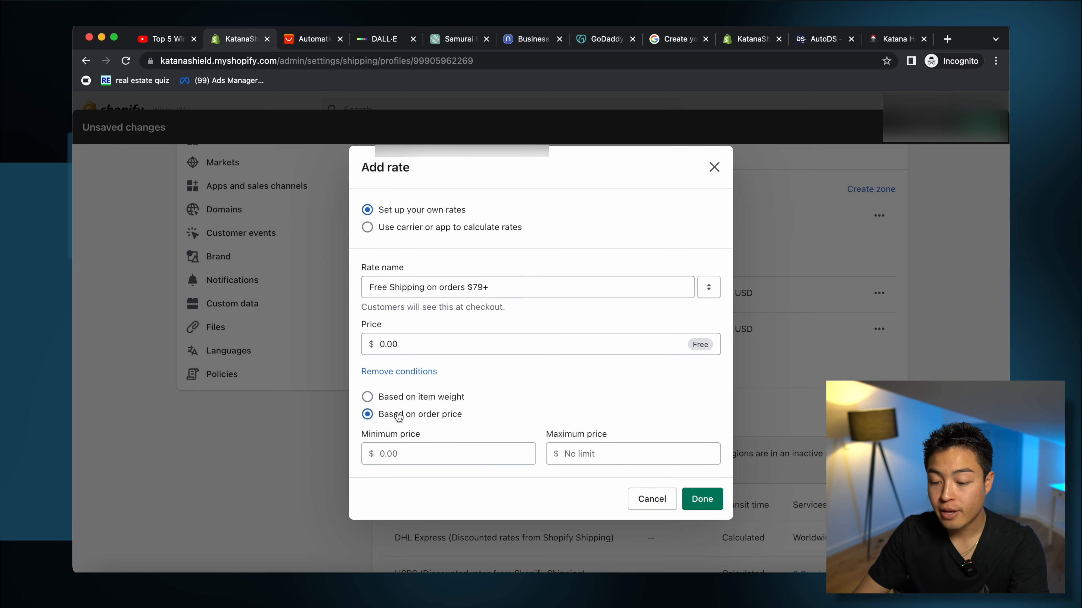
key(Tab)
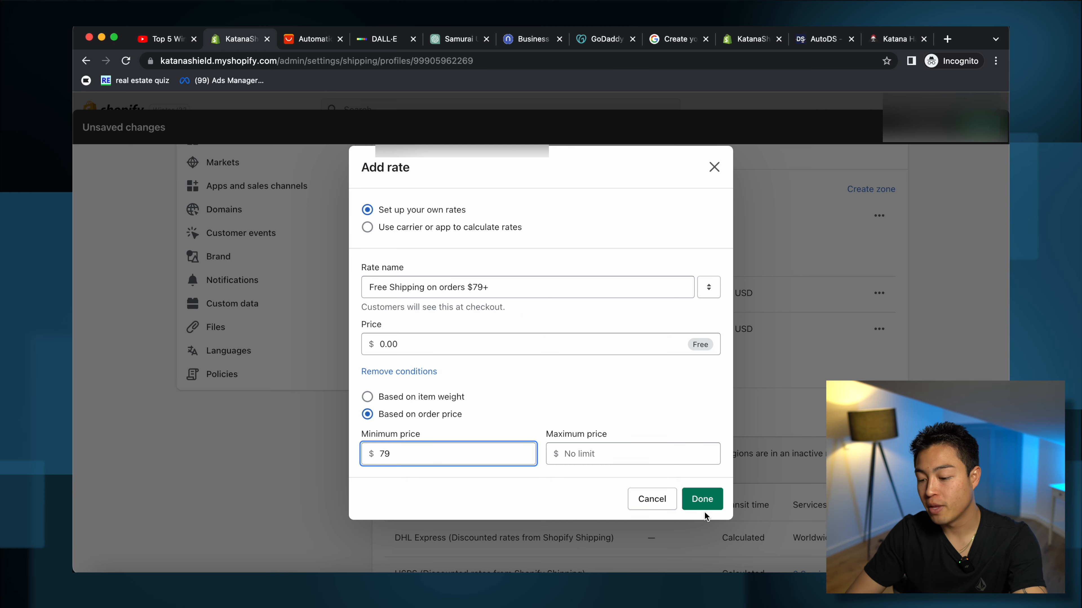
click(702, 499)
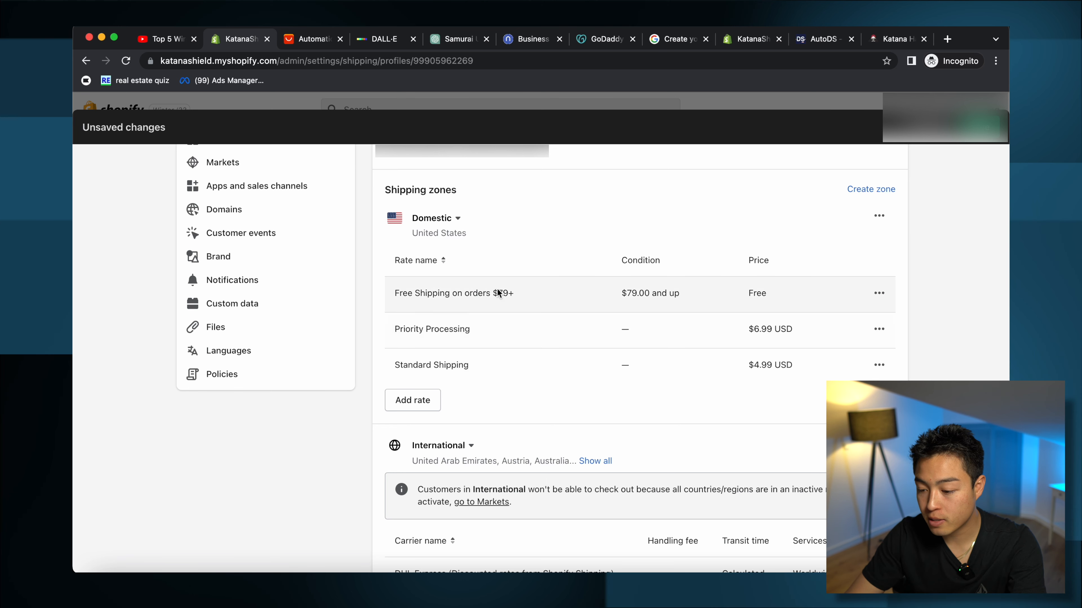
Step: Begin a flat rate for the International zone, after briefly viewing carrier-calculated rates
scroll(507, 303, down, 4)
scroll(506, 304, up, 2)
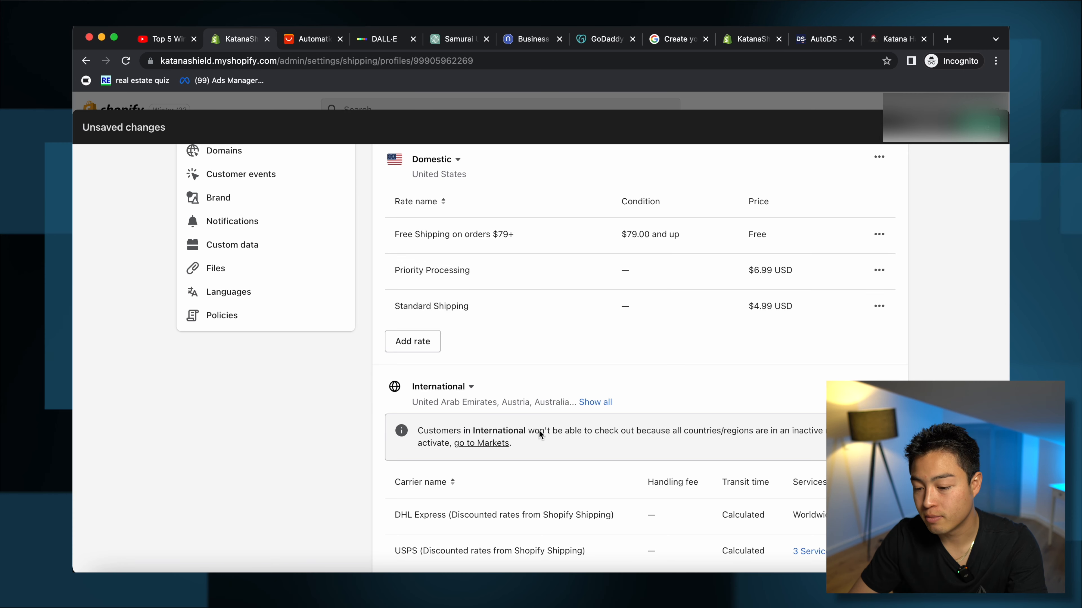
scroll(511, 488, down, 5)
scroll(867, 341, up, 2)
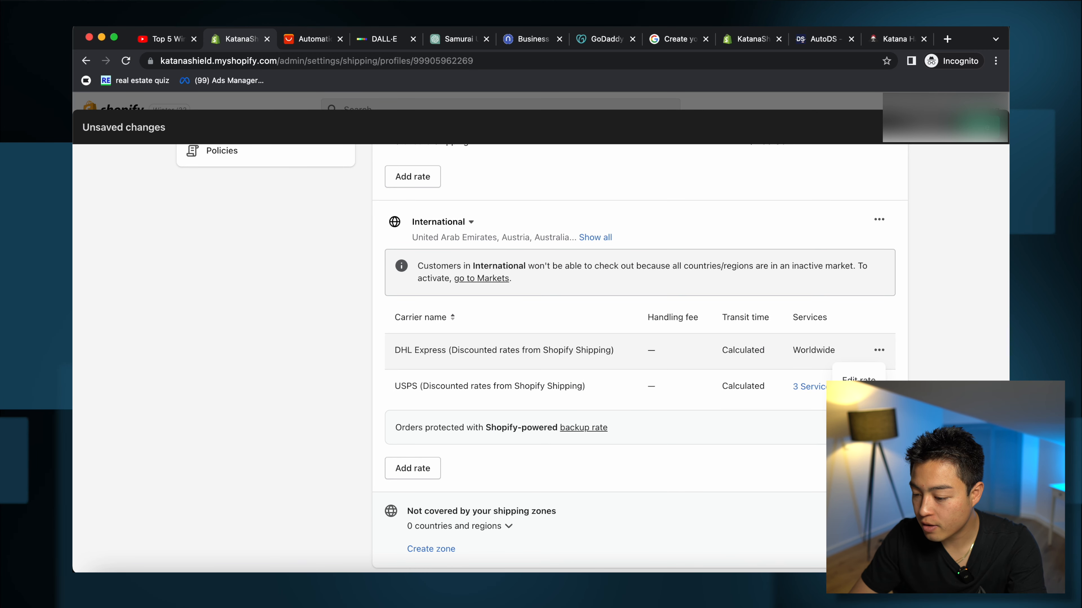
click(854, 403)
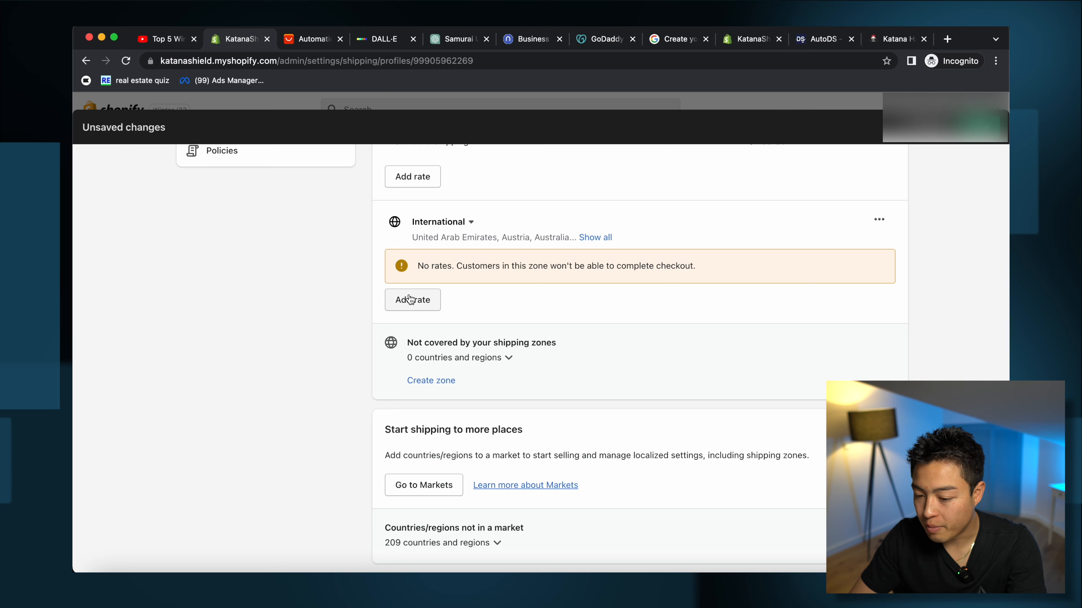
click(409, 301)
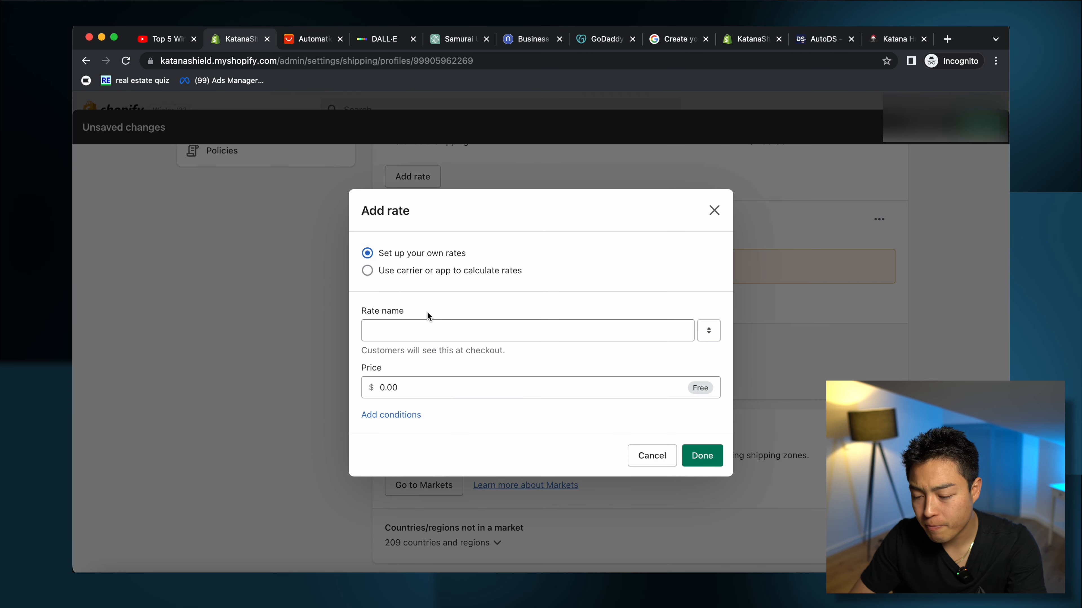
click(423, 271)
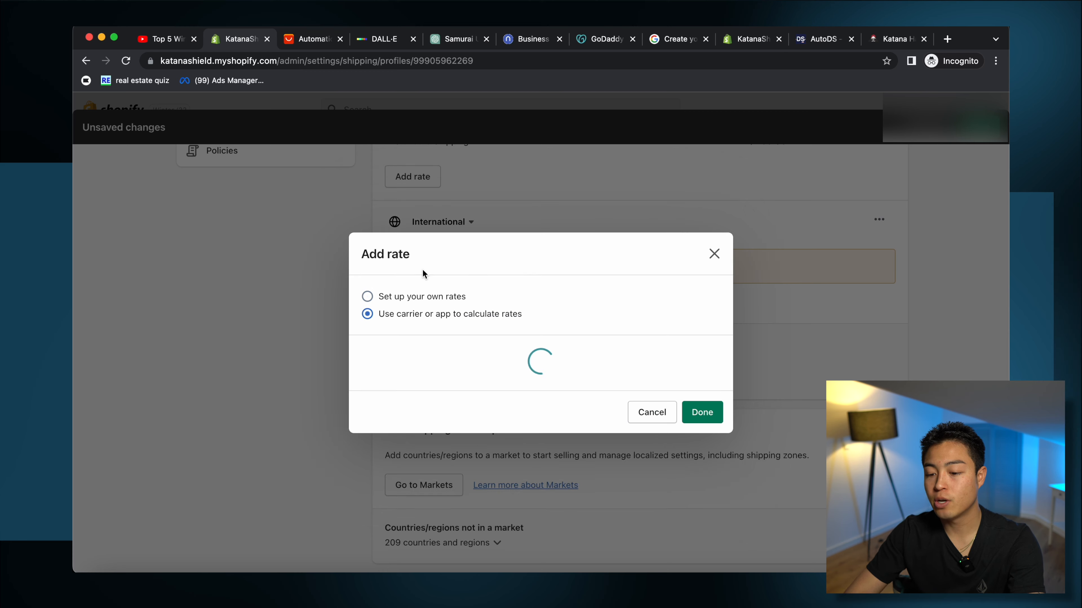
click(400, 178)
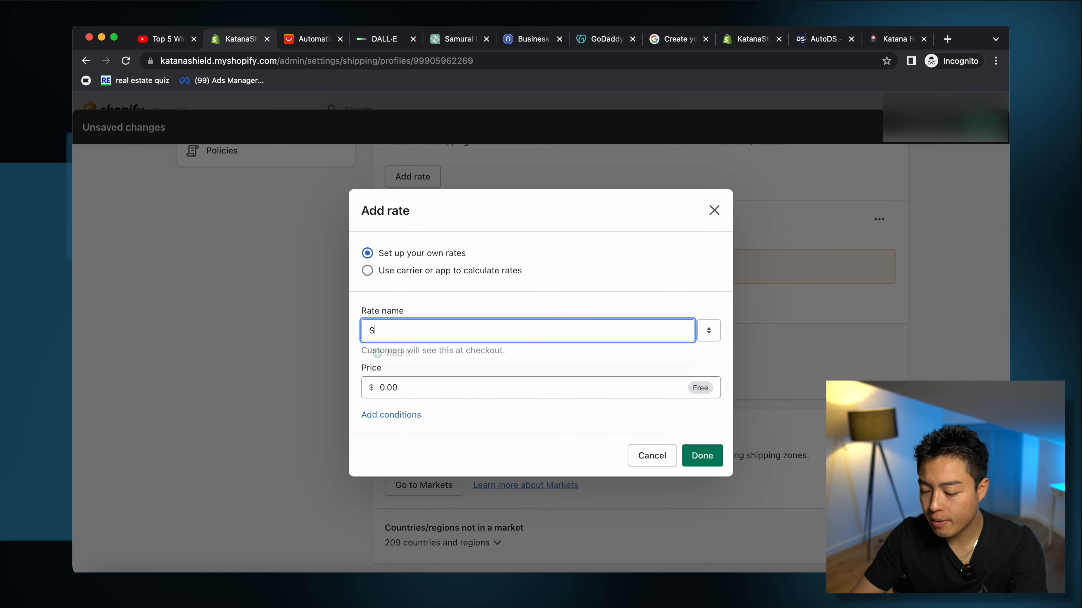
Step: Add an International Standard Shipping rate at $9.99 based on order price
text(Standard Shipping)
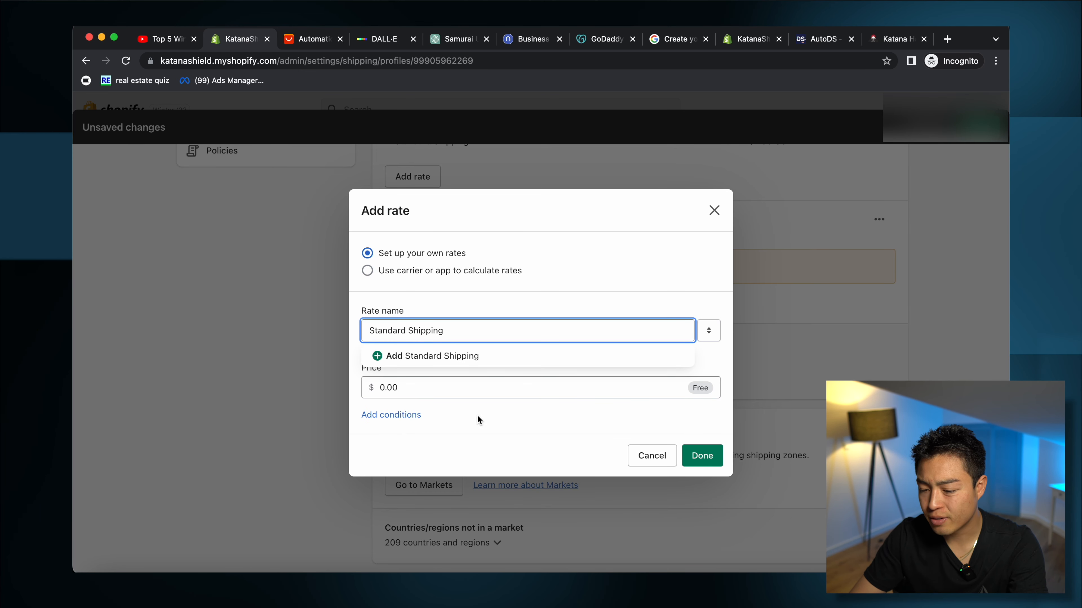
click(425, 386)
click(391, 416)
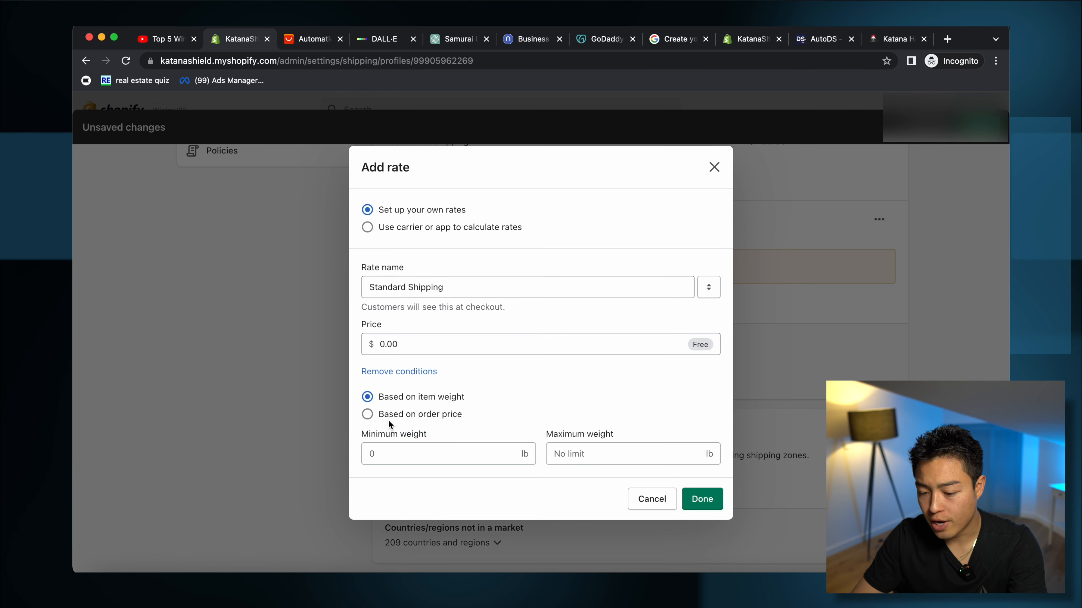
click(367, 414)
click(447, 453)
text(6)
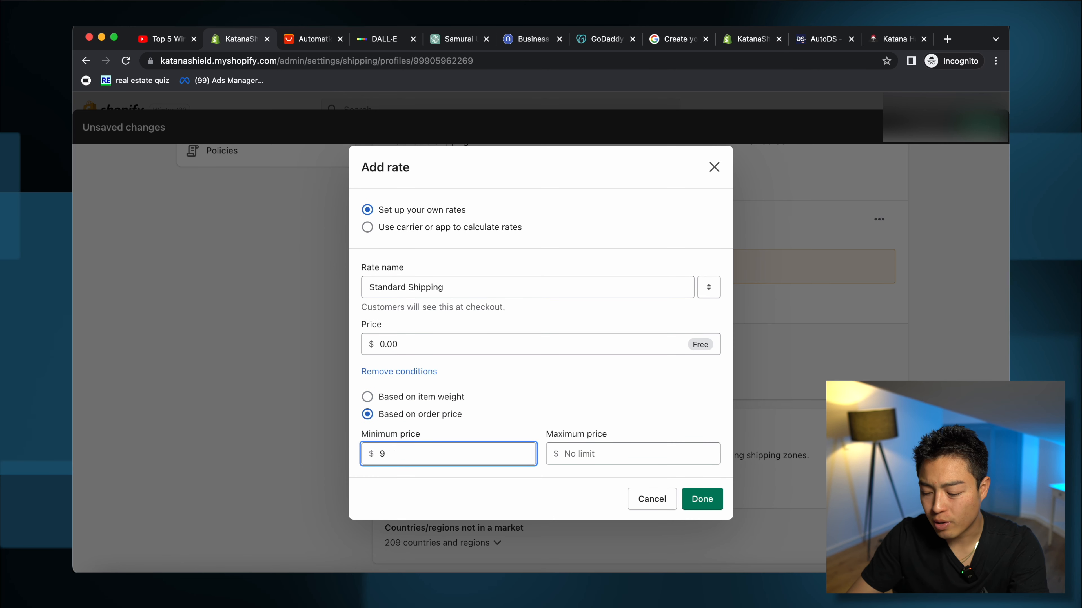
text(.99)
double_click(400, 454)
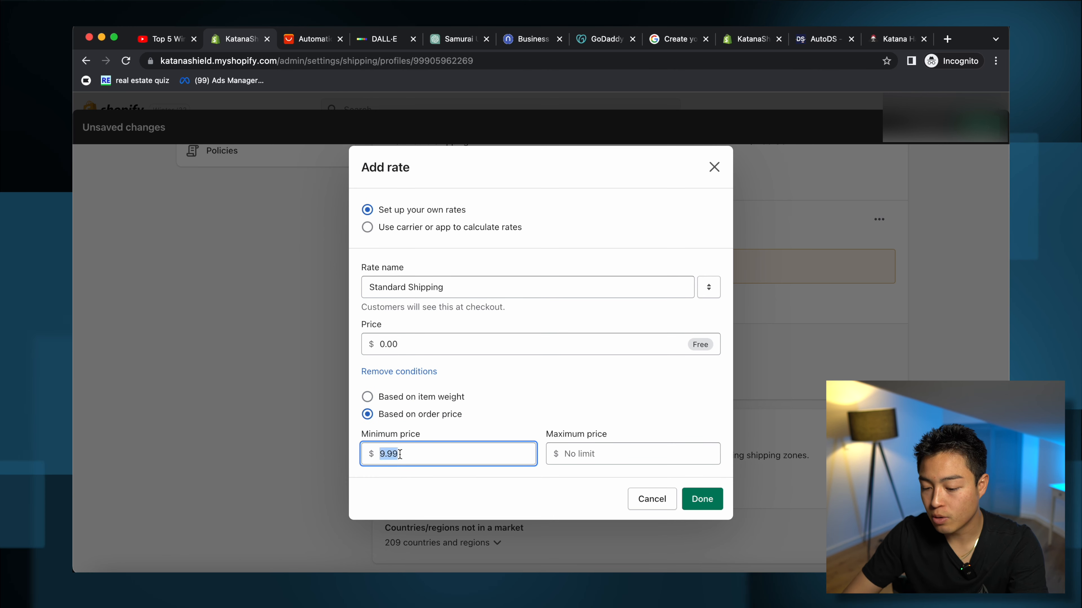
double_click(400, 345)
text(9.99)
click(703, 498)
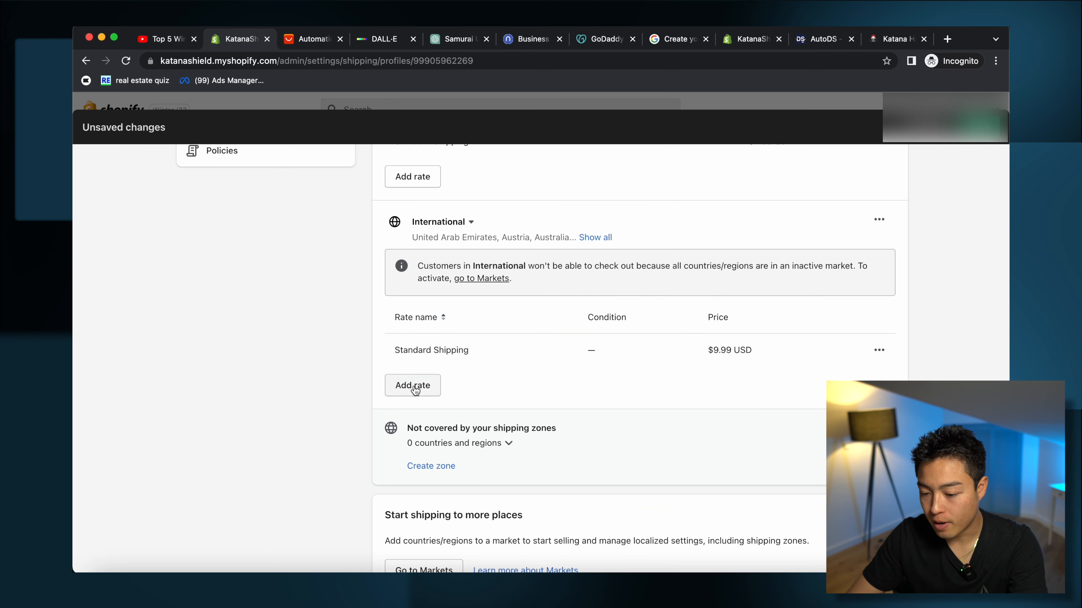
Step: Add an International Priority Processing rate at $12.99 based on order price
click(416, 387)
click(430, 330)
text(Prio)
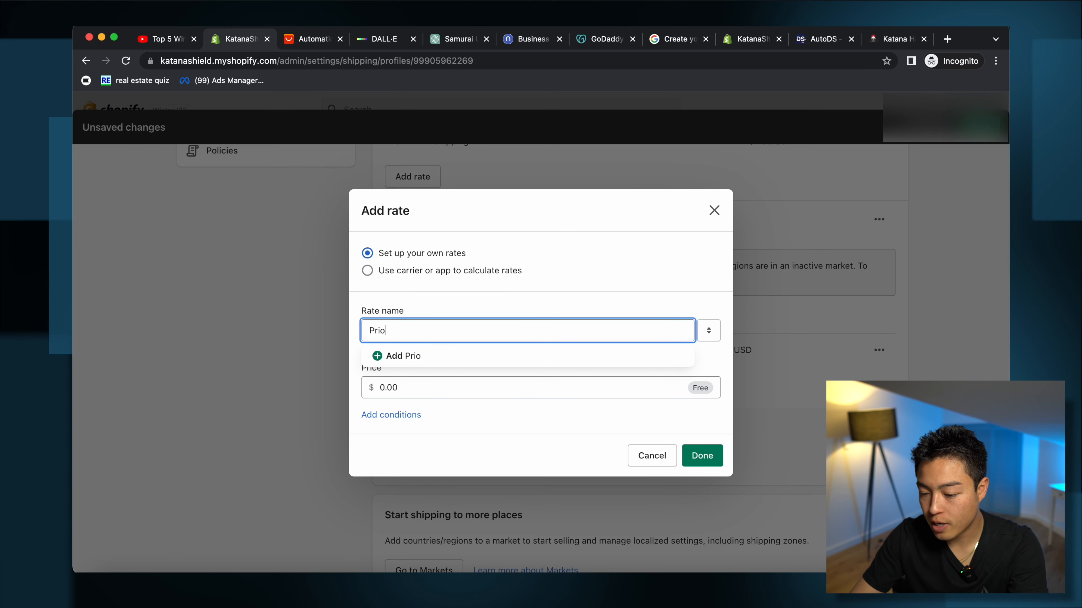
text(iity)
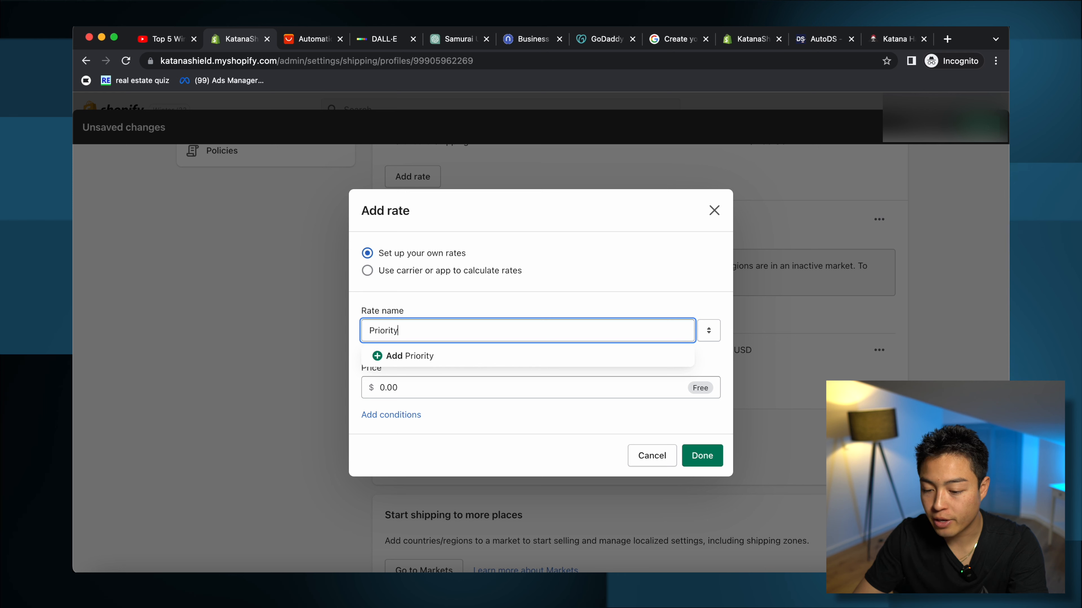
text( Prc)
key(BackSpace)
text(ocss)
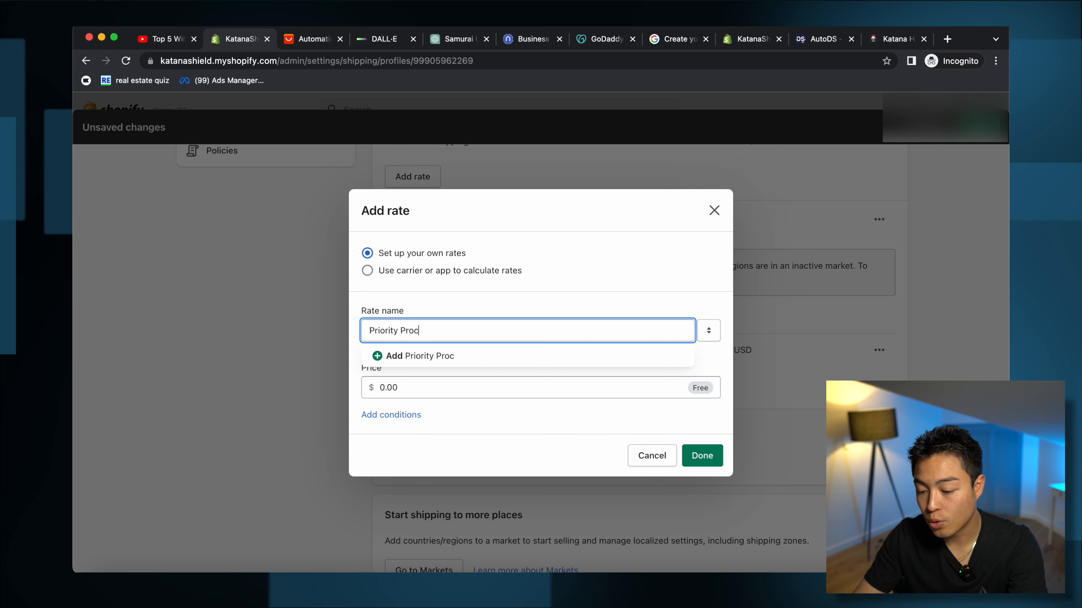
click(388, 388)
click(391, 414)
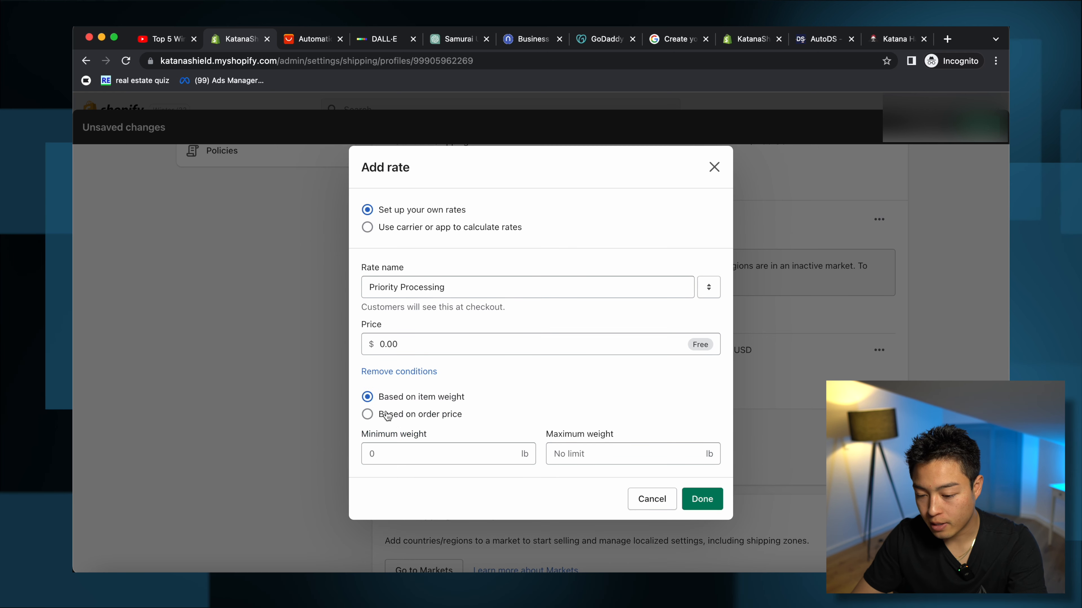
click(367, 414)
click(414, 345)
text(12.99)
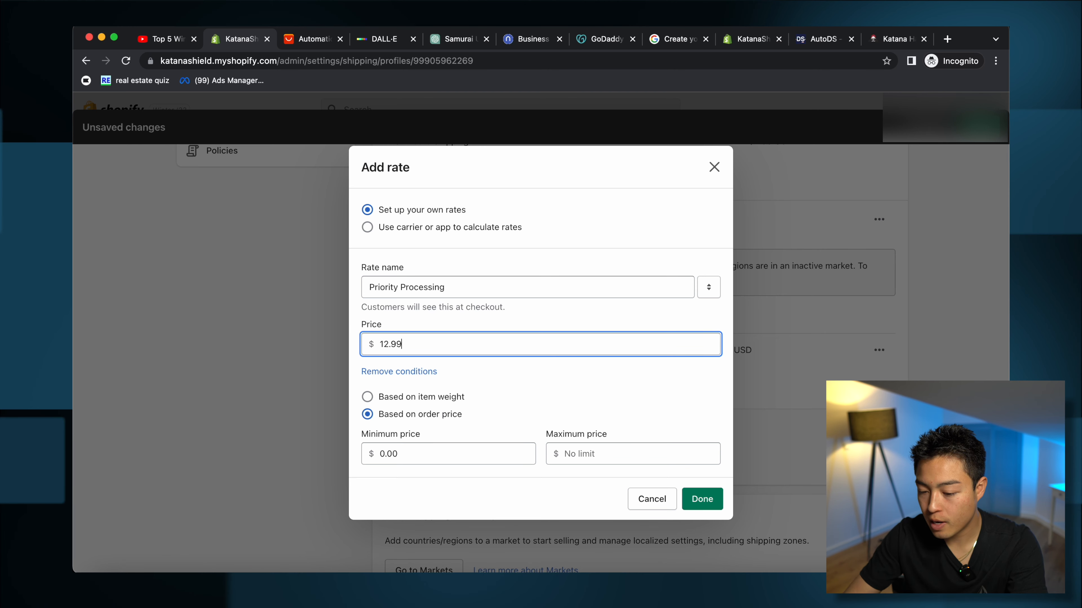
key(Return)
Step: Add an International Free Shipping on orders $79+ rate with a $79 minimum order price
click(413, 420)
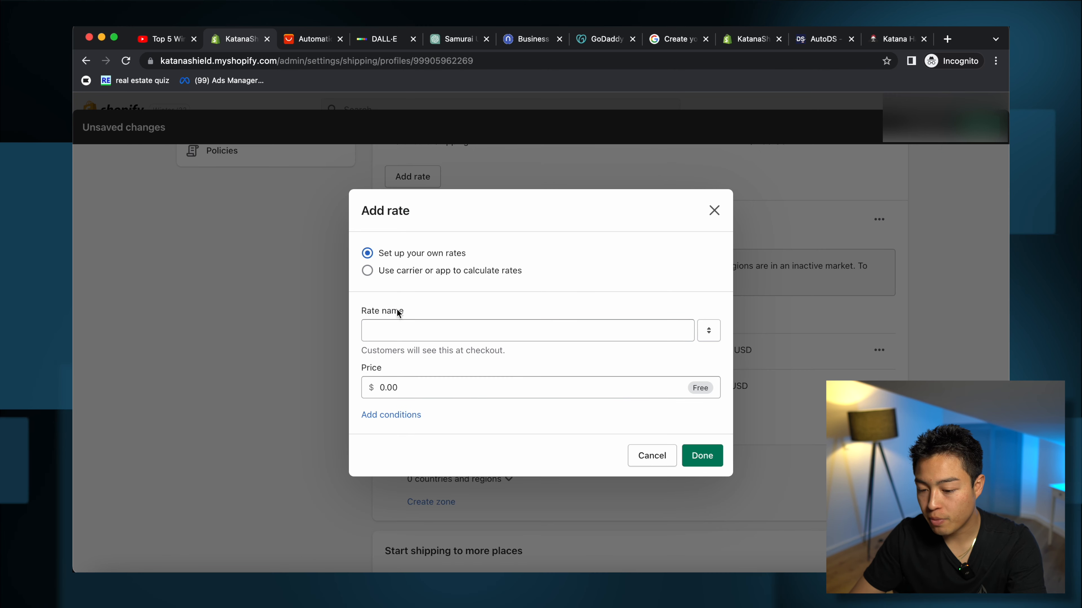
click(395, 328)
text(Free S)
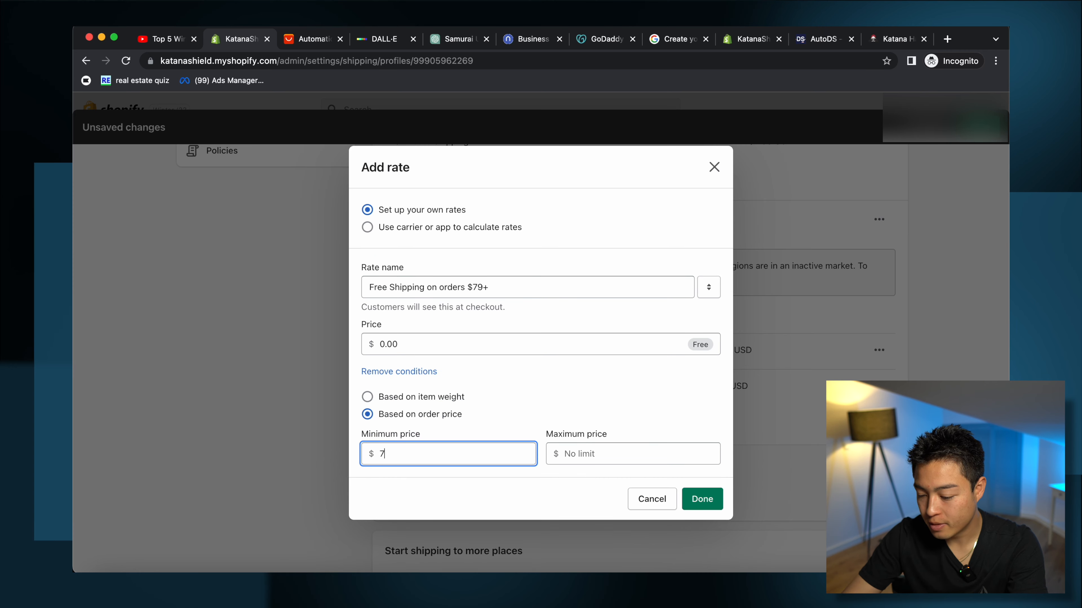
text(79+)
key(Return)
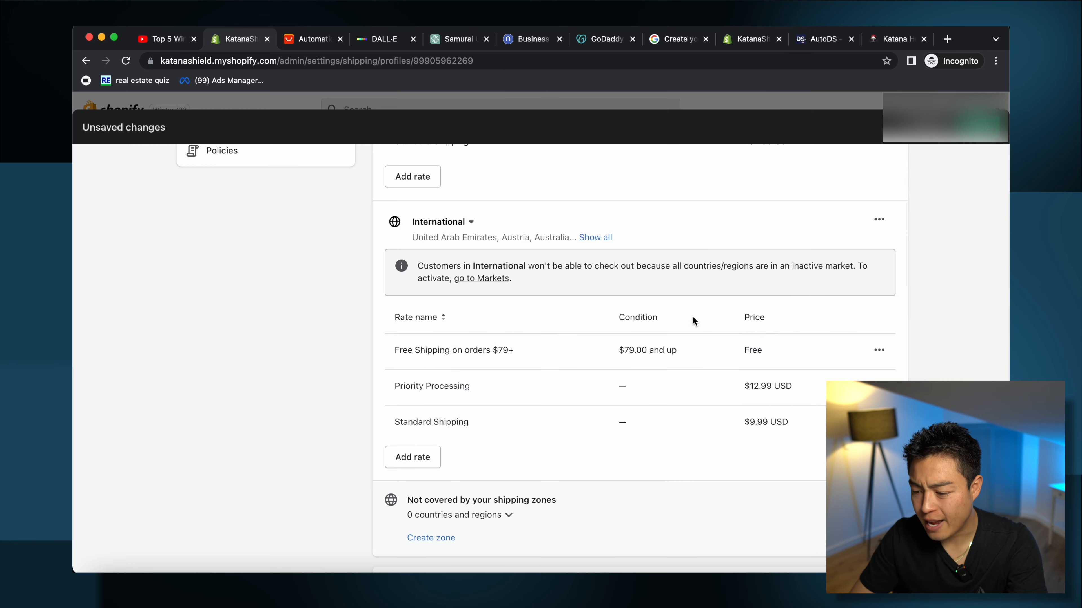
scroll(873, 394, up, 1)
Step: Save the shipping profile and go to the Payments settings
click(980, 127)
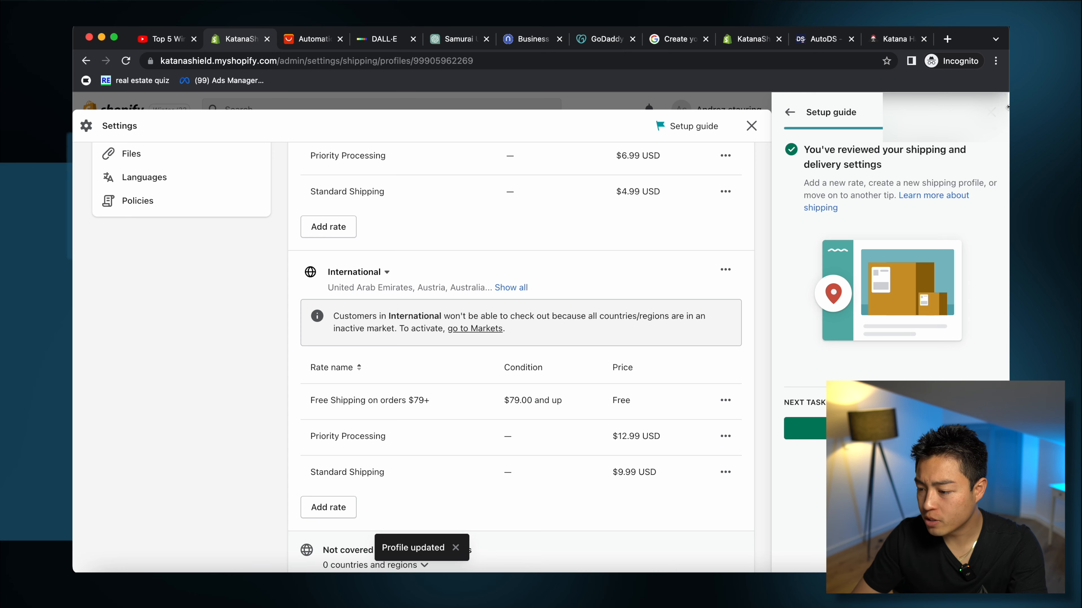
click(998, 113)
click(989, 126)
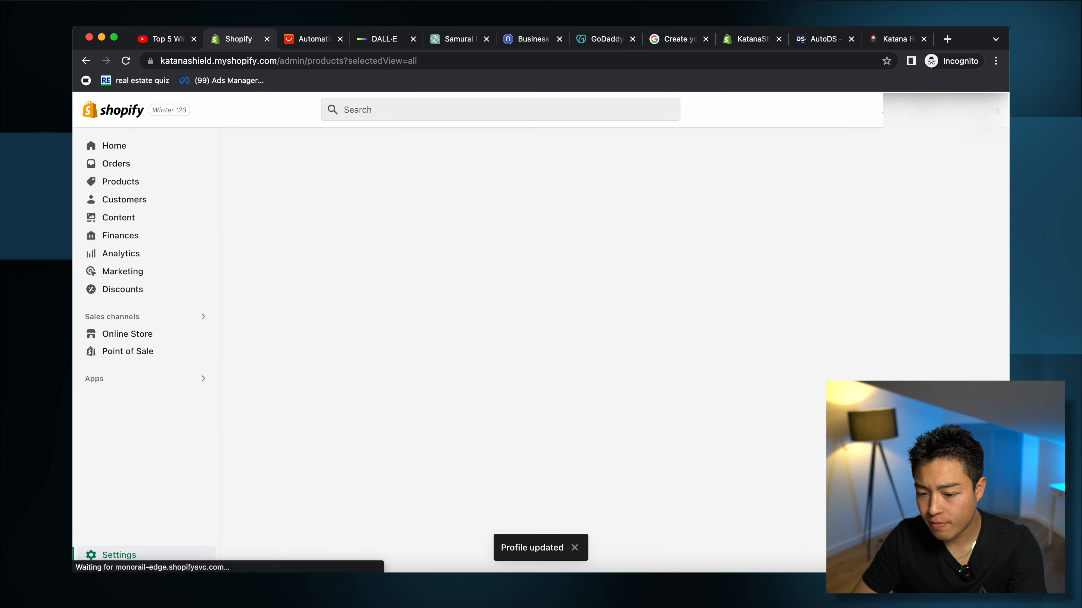
click(125, 555)
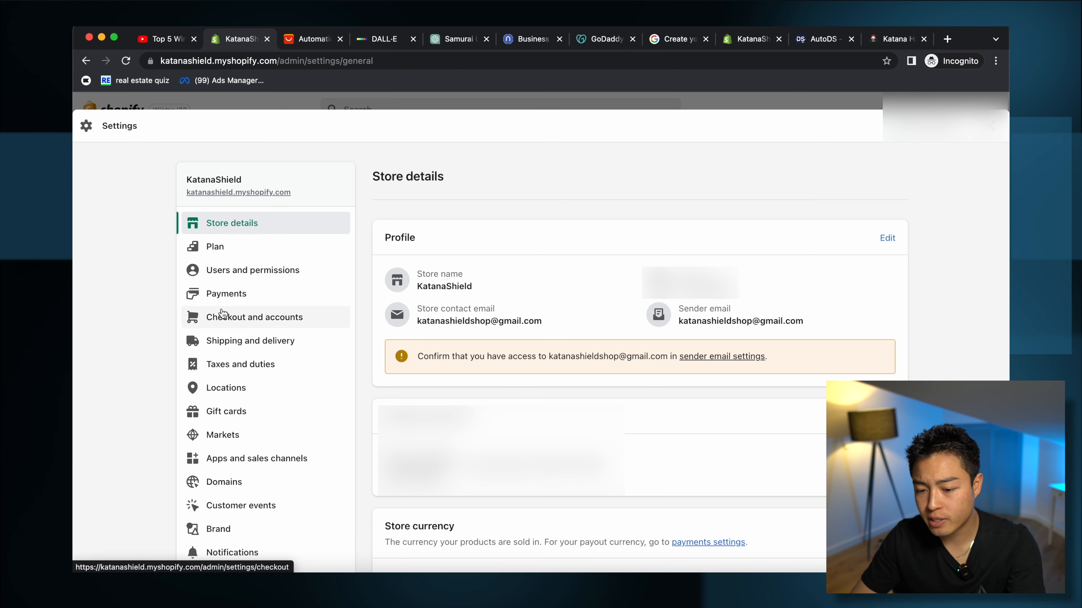
click(256, 294)
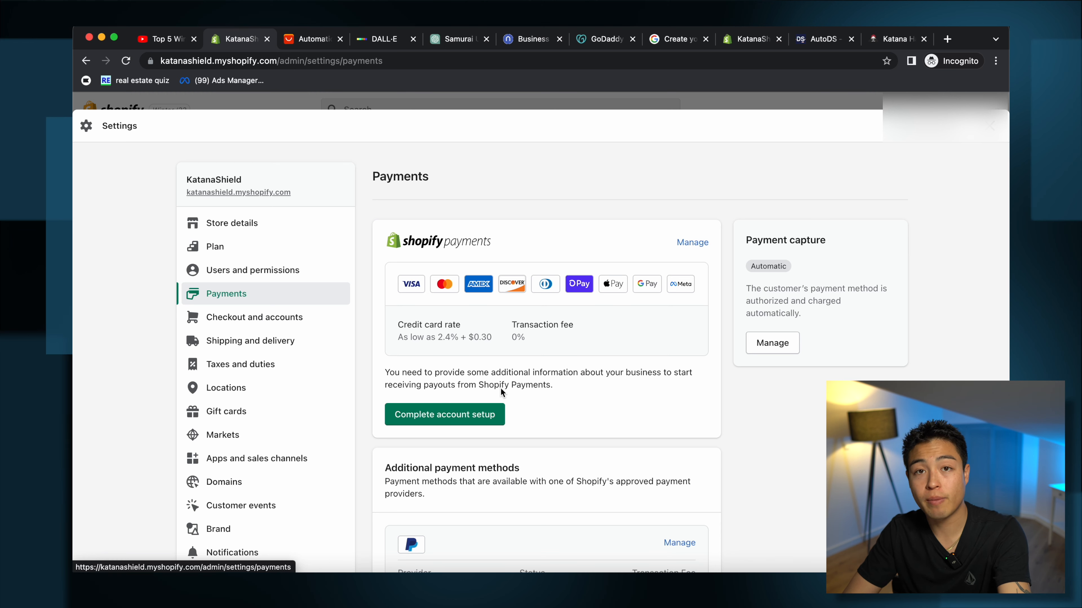
Step: Review the Shopify Payments, PayPal and Amazon Pay providers, then move to Domains settings
scroll(575, 409, down, 4)
scroll(580, 412, down, 2)
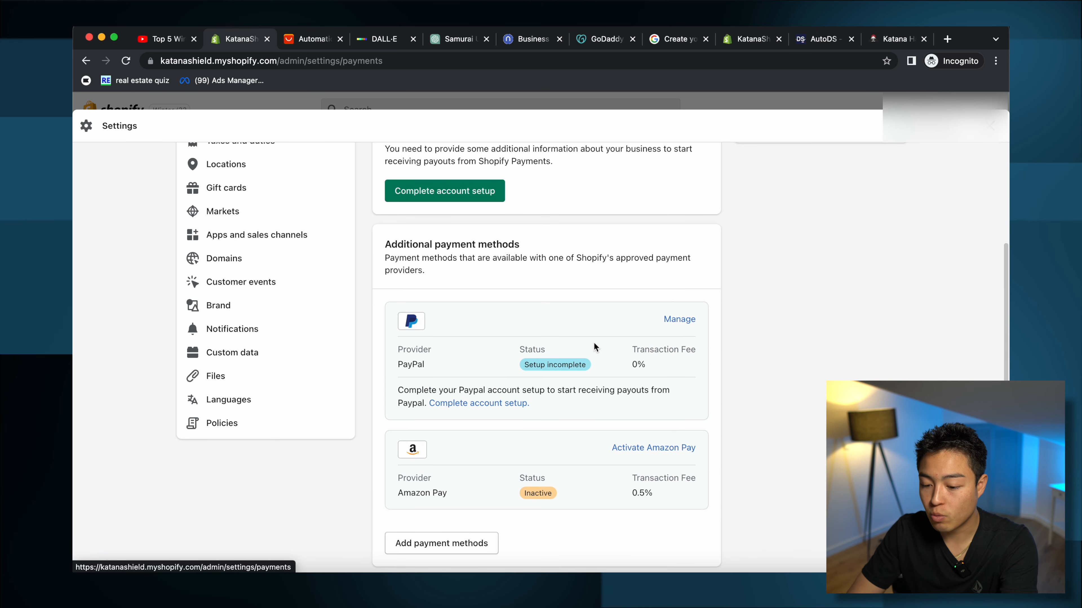
scroll(588, 473, down, 2)
scroll(670, 407, down, 4)
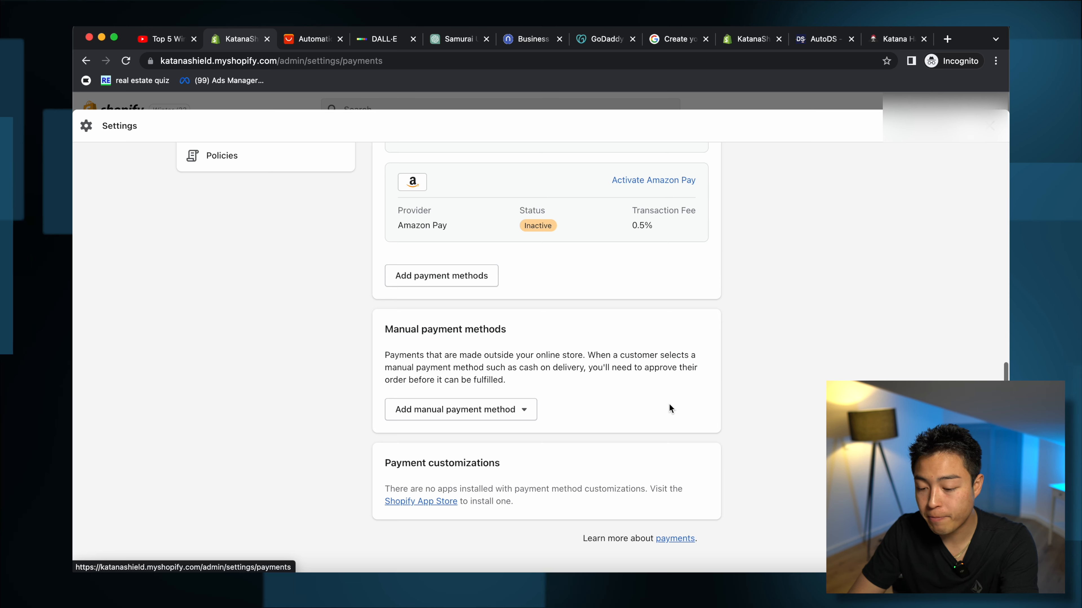
scroll(418, 464, up, 15)
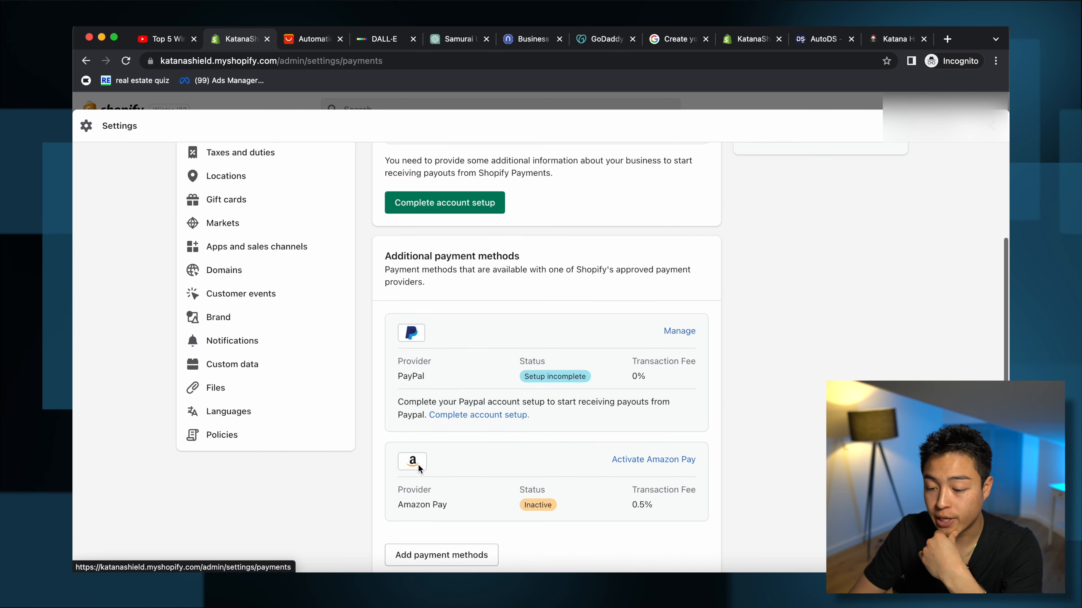
scroll(417, 464, down, 6)
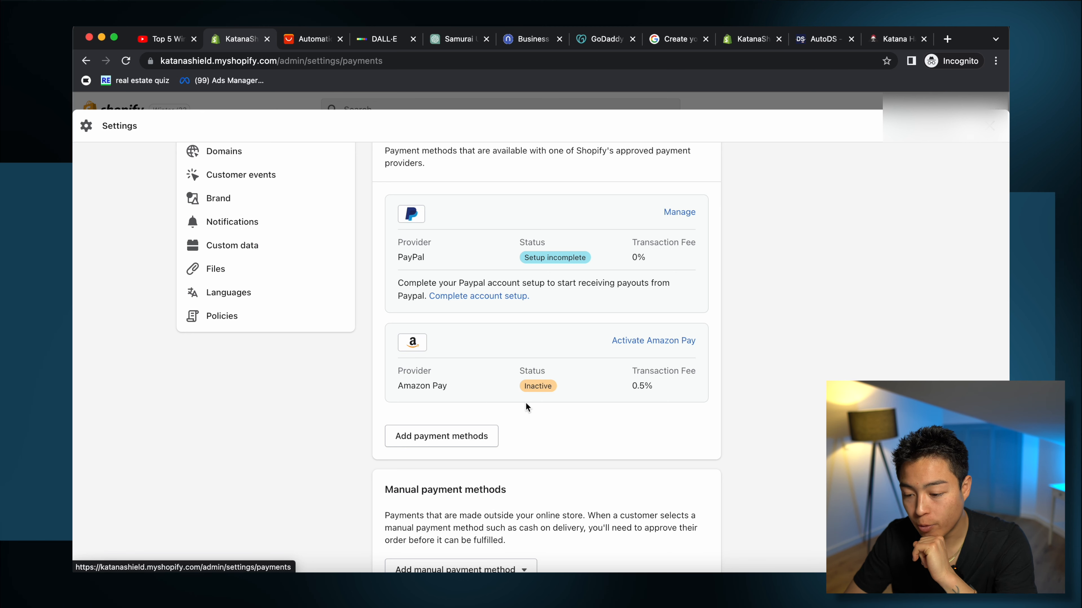
scroll(527, 405, up, 6)
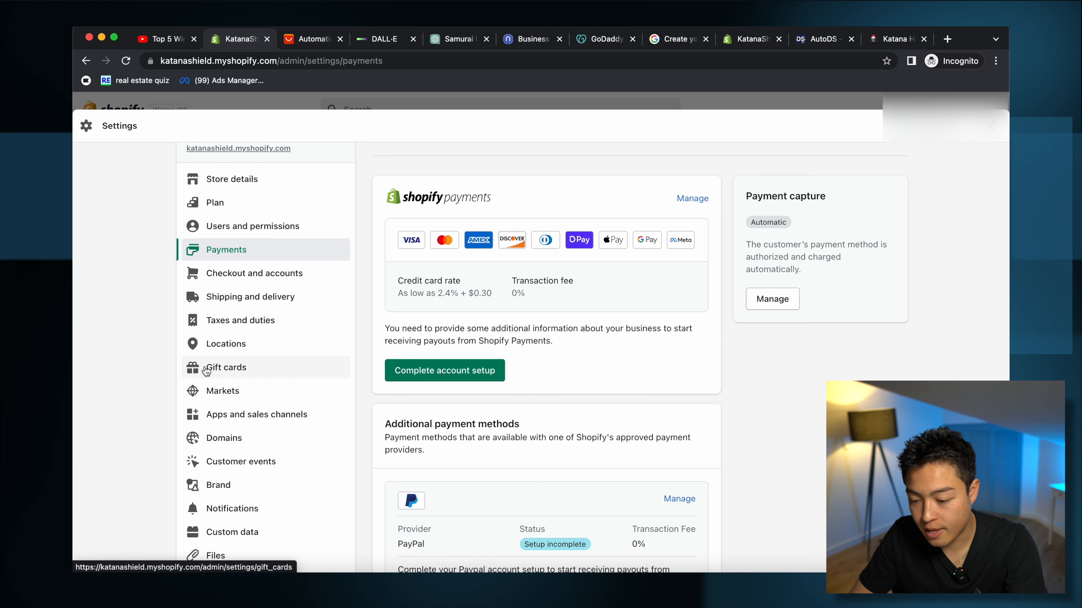
scroll(278, 490, down, 1)
scroll(278, 490, up, 1)
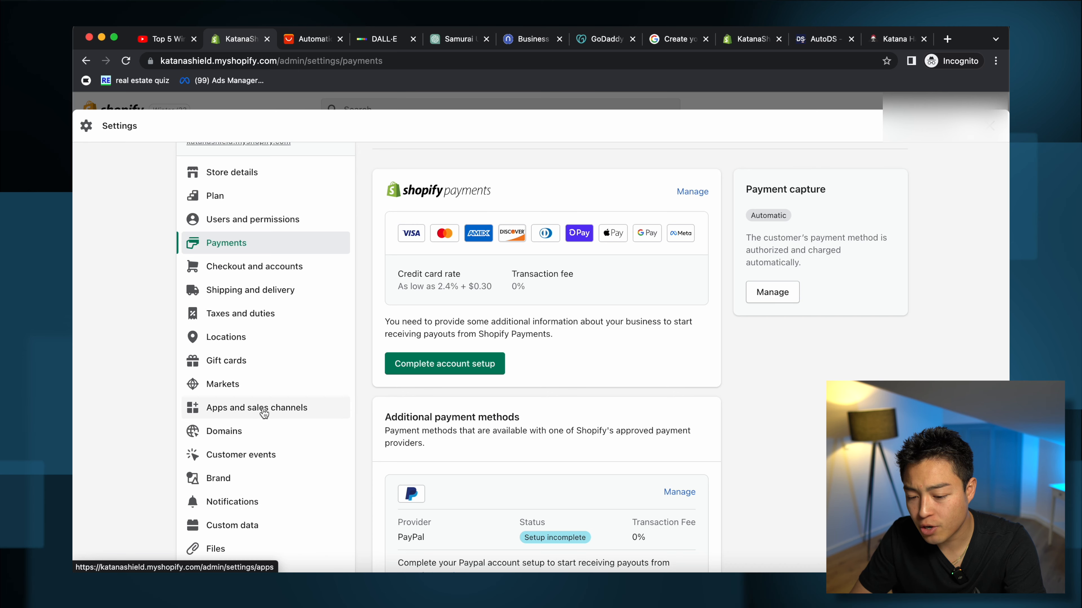
click(264, 430)
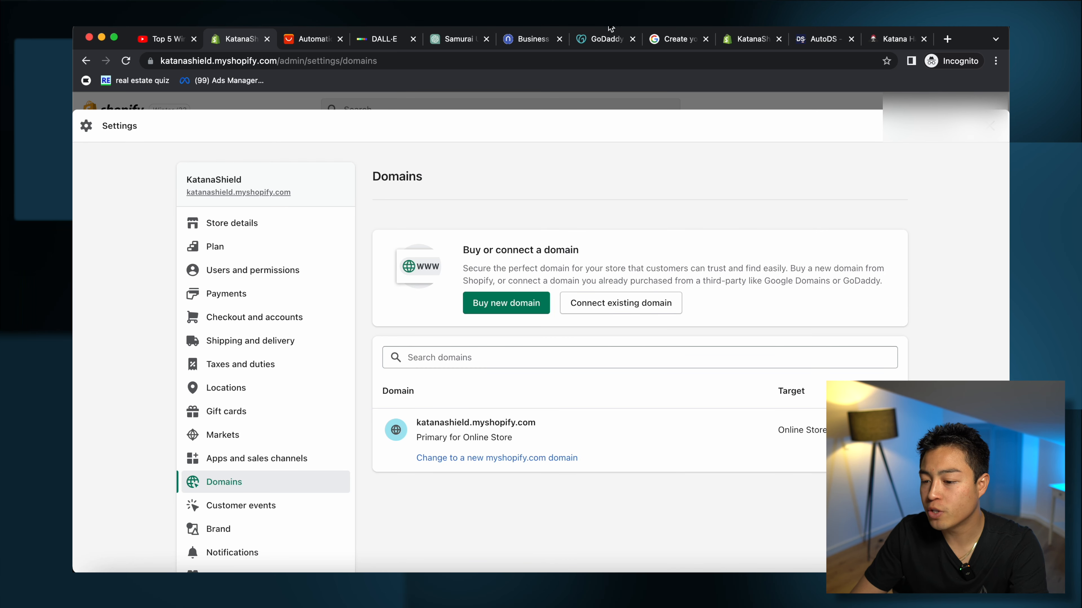
Step: Switch to GoDaddy to view katanashield.com's registration and domain protection options
click(607, 38)
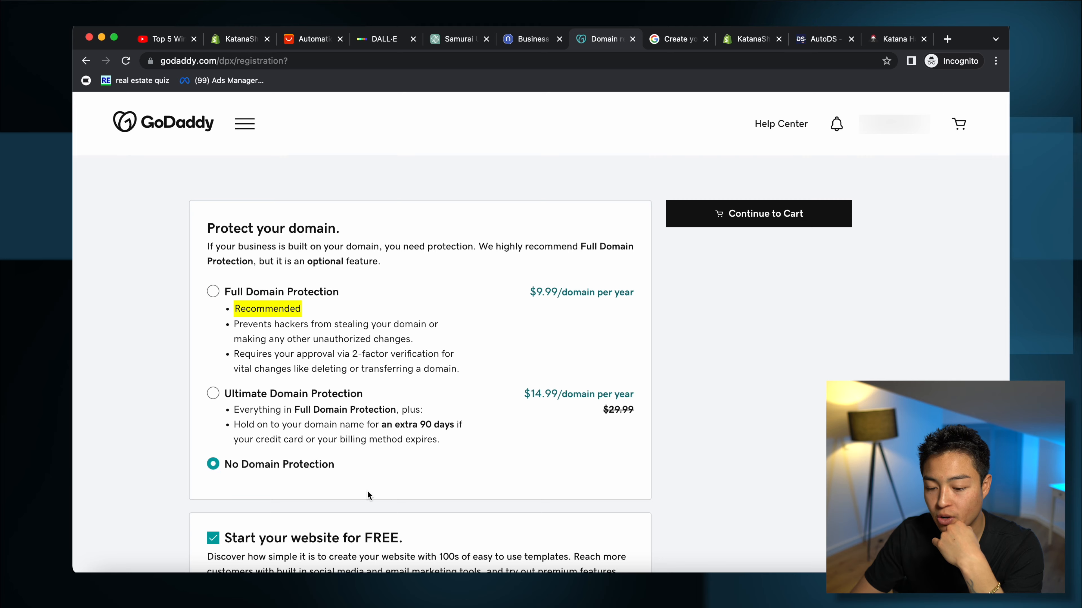
Step: Add katanashield.com to the GoDaddy cart as a 1-year registration at $11.99, then return to Shopify
scroll(442, 541, down, 5)
scroll(442, 541, up, 3)
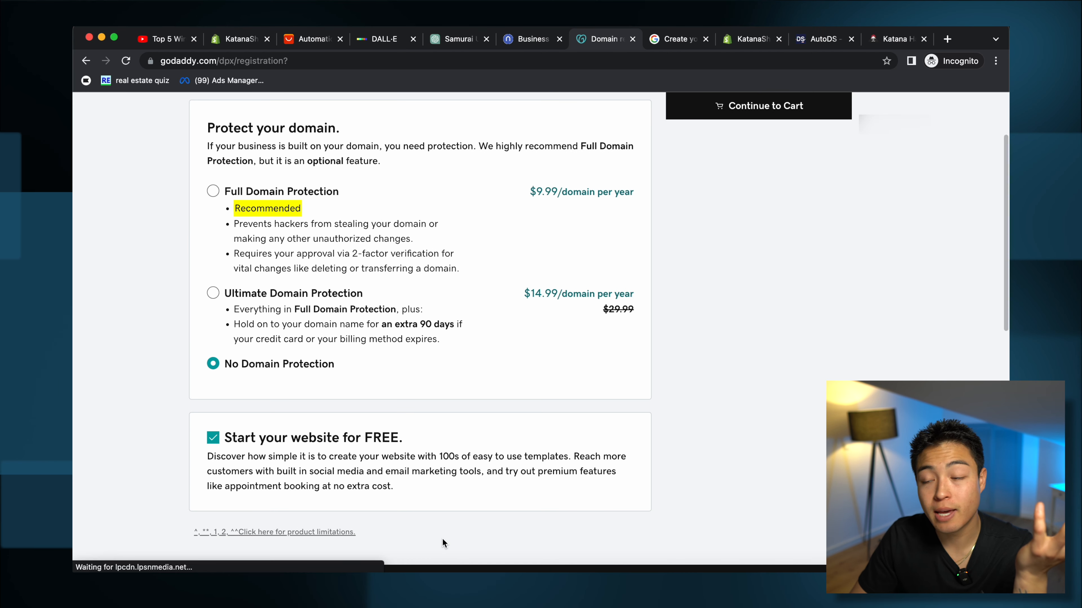
scroll(557, 415, up, 3)
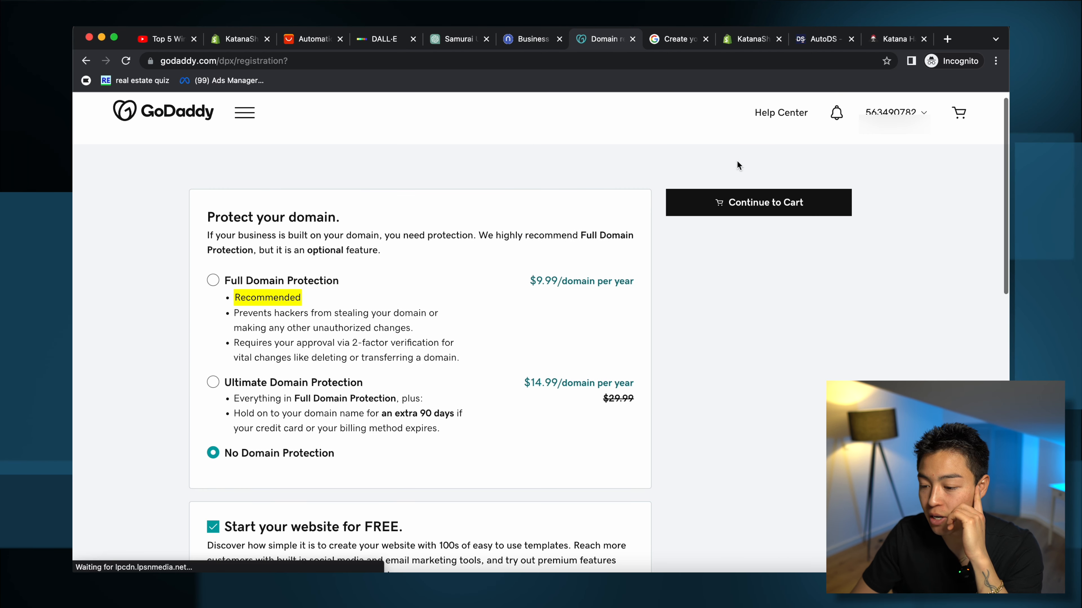
click(741, 203)
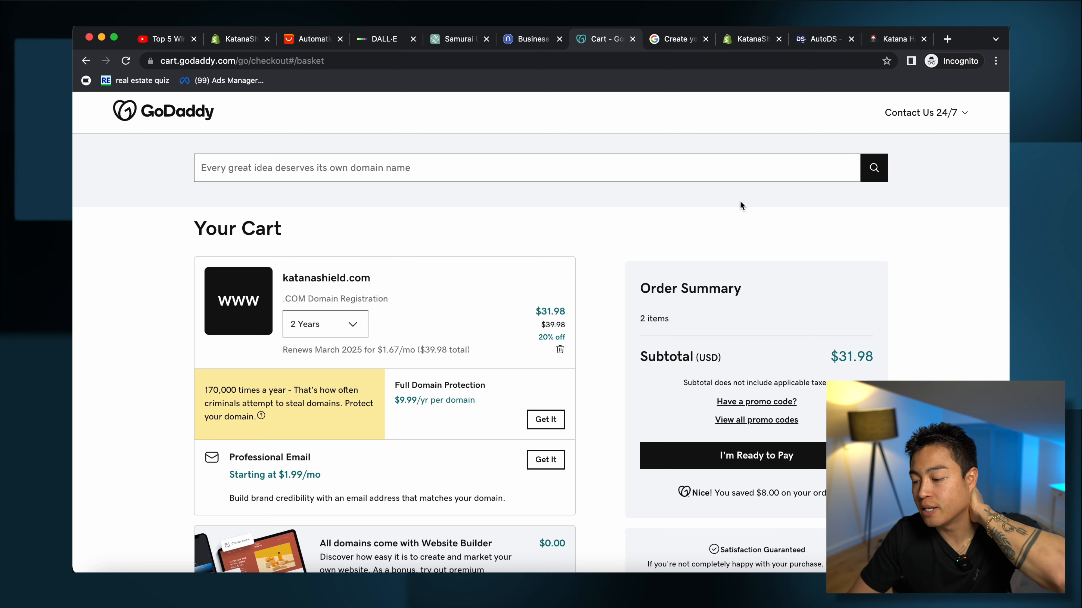
scroll(739, 205, down, 2)
click(325, 261)
click(305, 285)
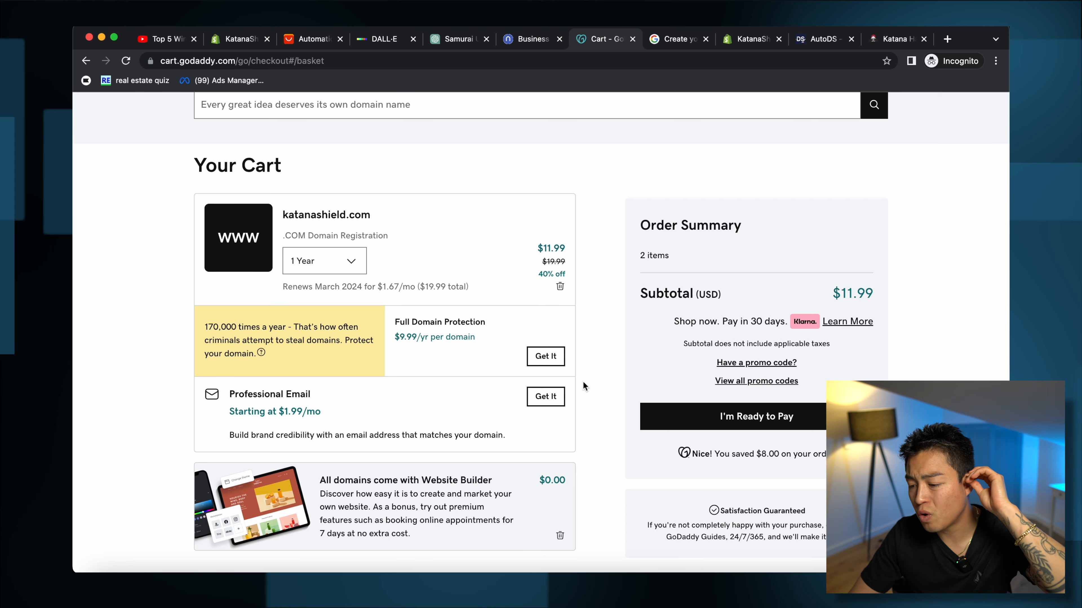
scroll(583, 381, up, 2)
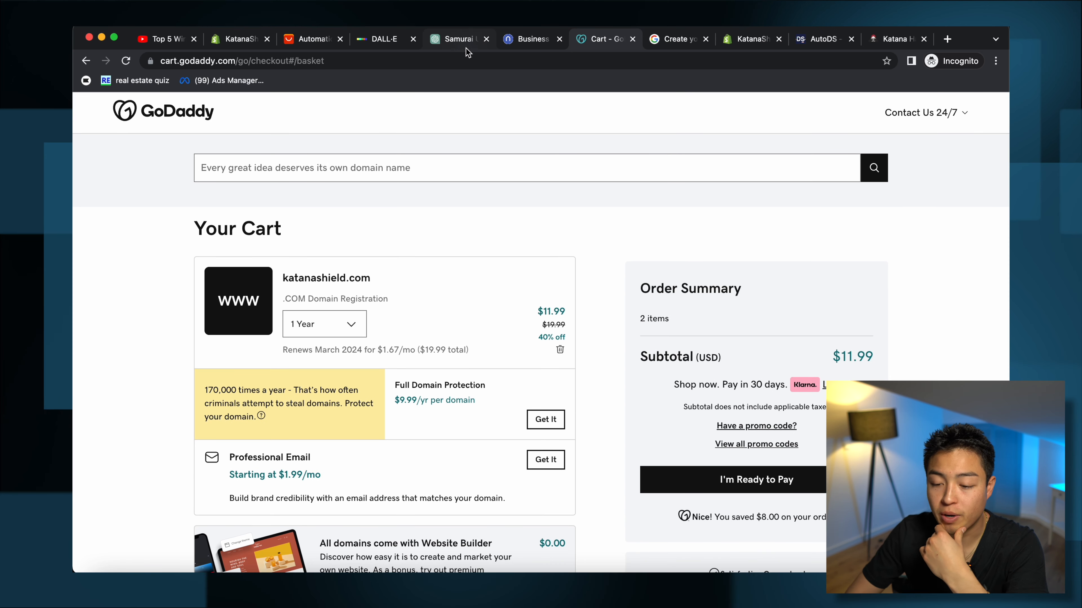
click(225, 41)
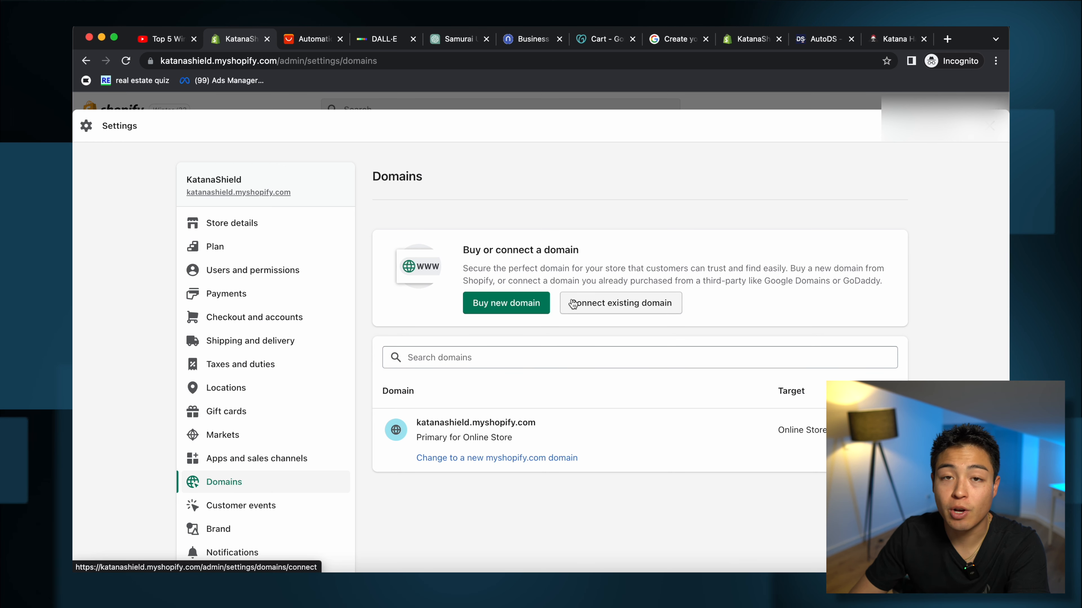
Step: Look at the connect-existing-domain form, go back to Domains, and close settings to the Products list
click(571, 302)
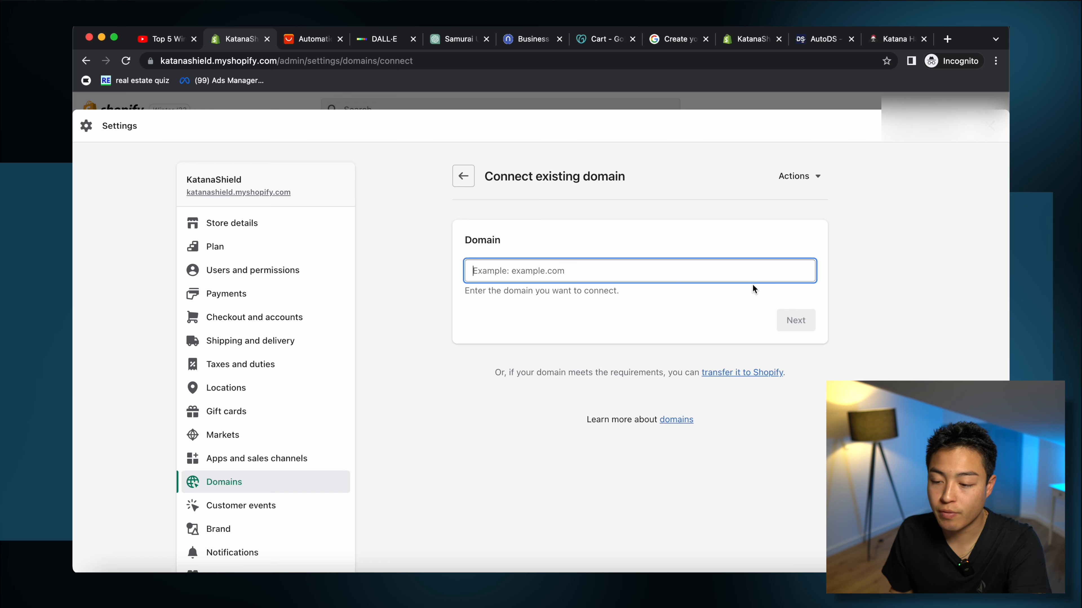
click(465, 175)
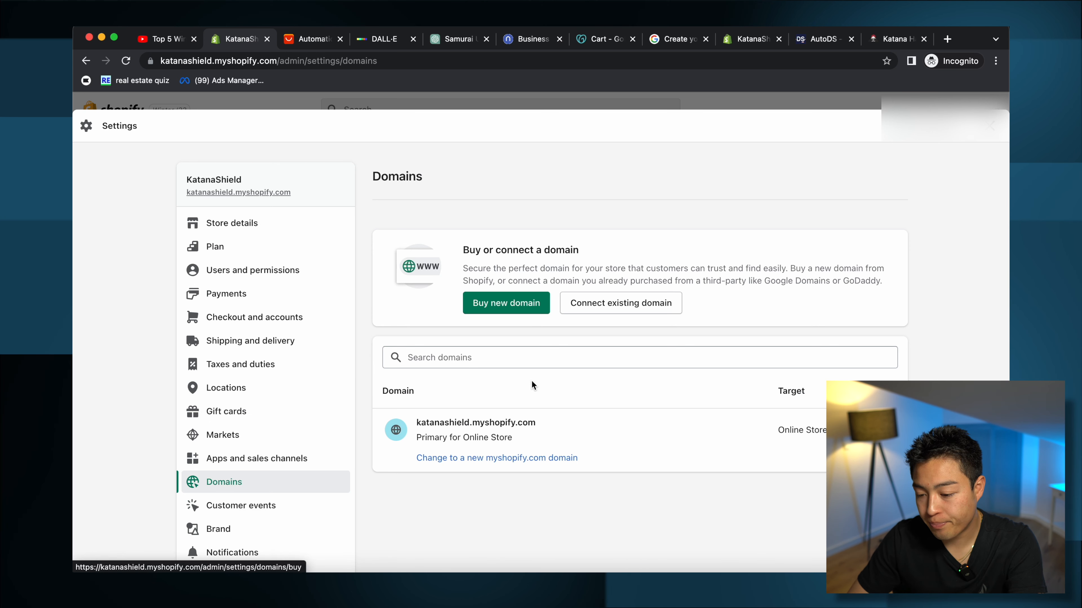
click(991, 126)
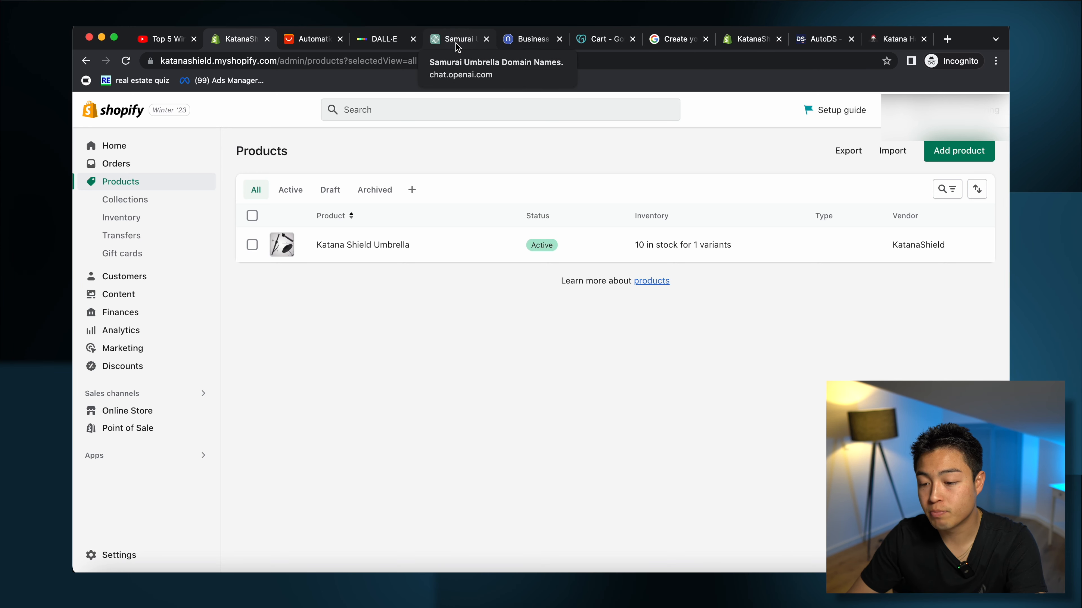
Step: Generate DALL-E images from the samurai-themed logo prompt
click(380, 40)
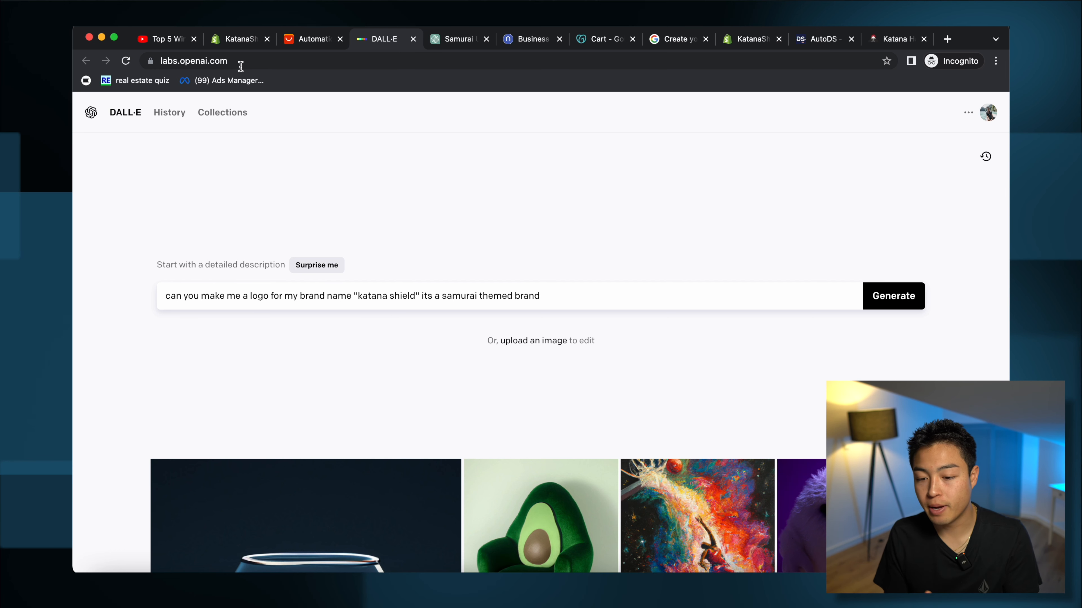
scroll(500, 282, down, 15)
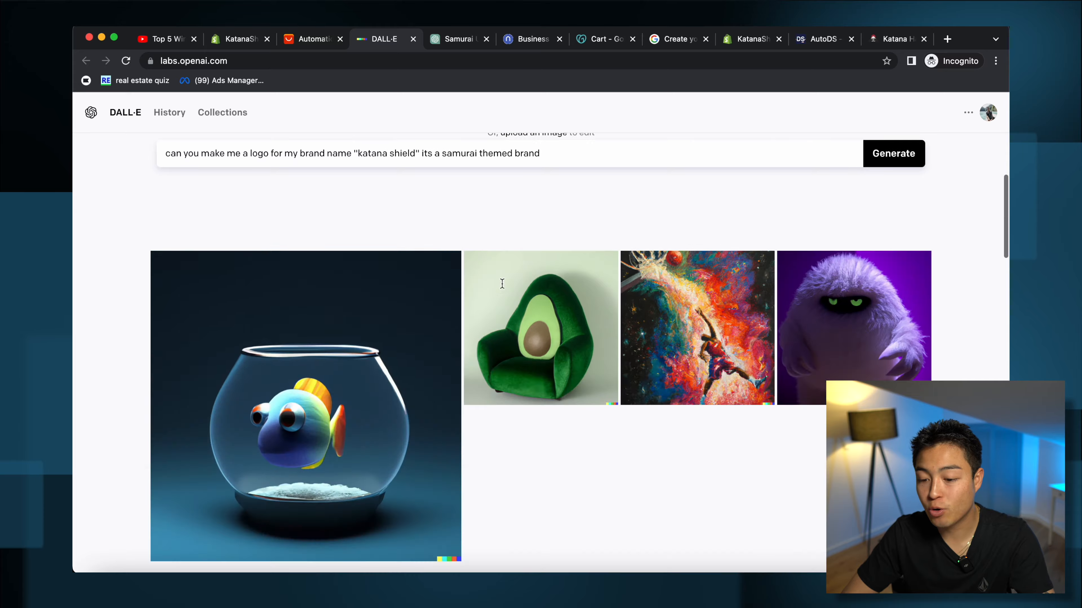
scroll(503, 289, down, 5)
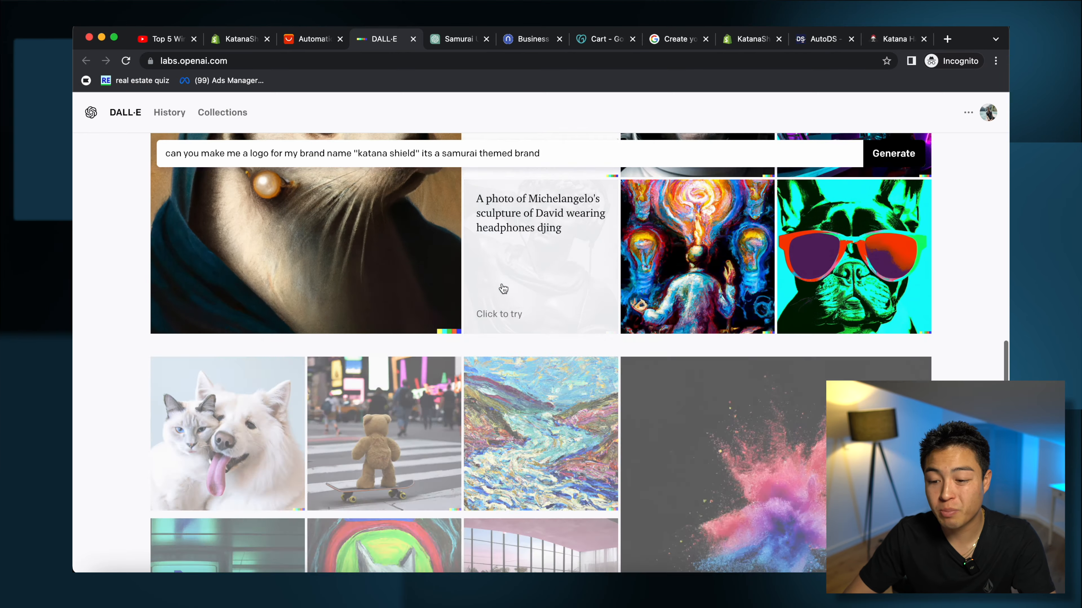
scroll(490, 285, up, 20)
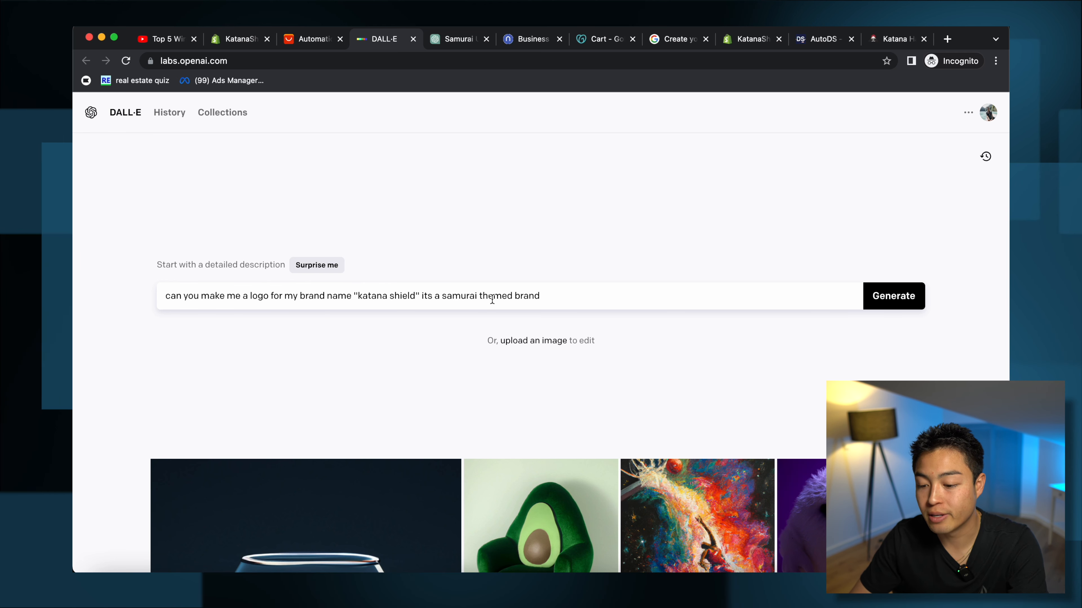
click(879, 304)
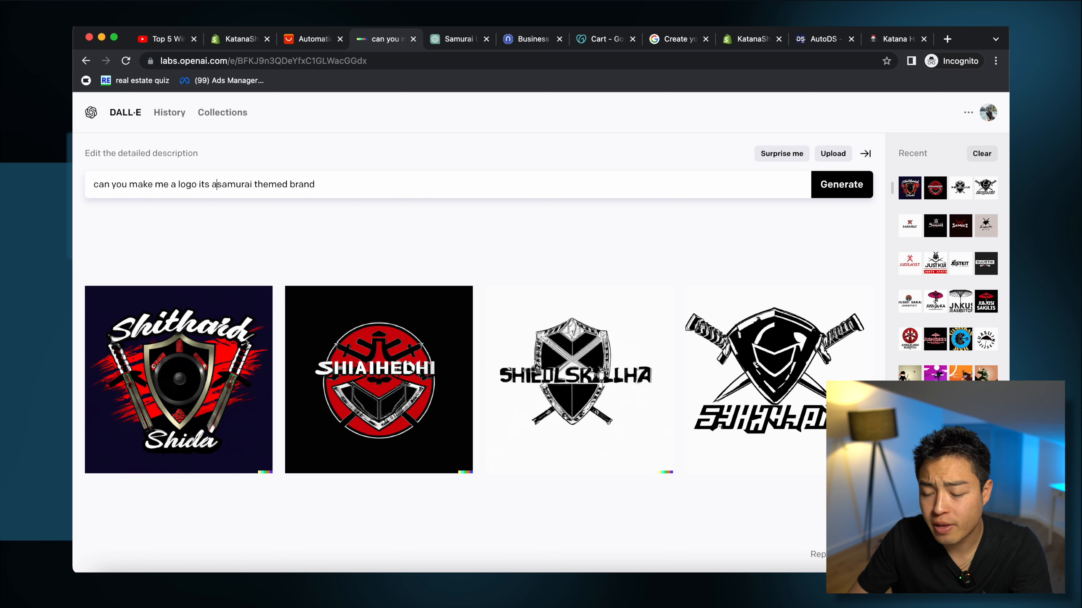
Step: Regenerate with the shortened prompt 'can you make me a logo samurai themed brand' and open the fourth logo
key(BackSpace)
key(BackSpace)
key(BackSpace)
key(BackSpace)
key(BackSpace)
key(Return)
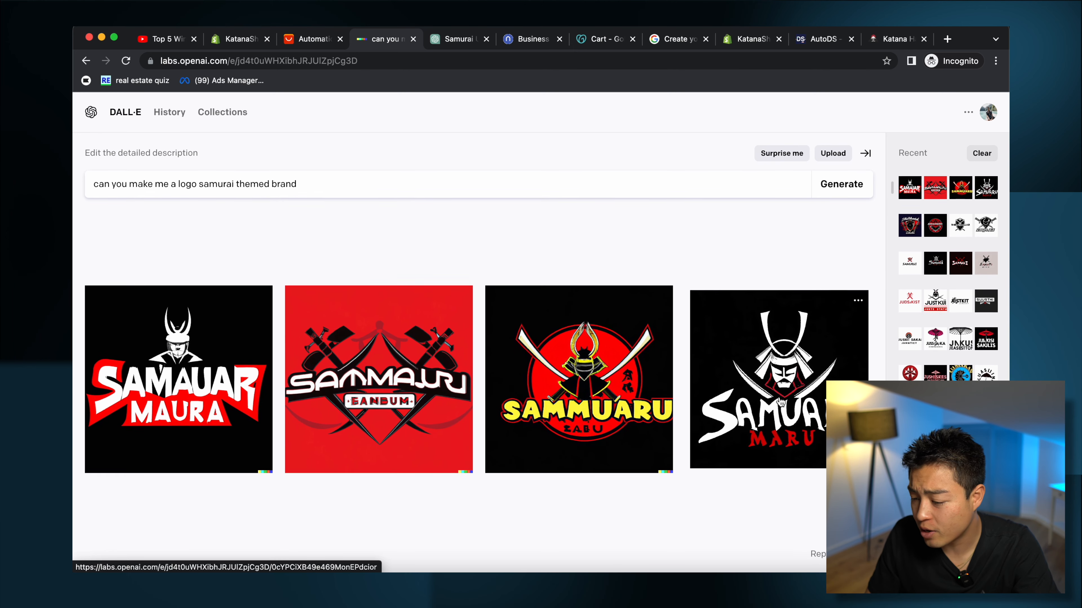
click(814, 467)
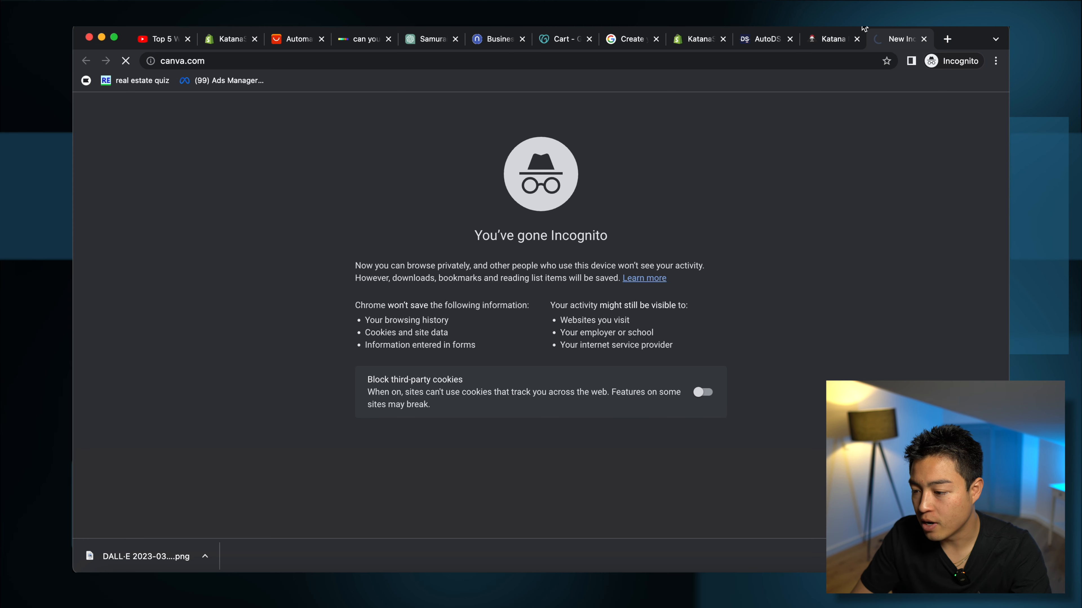
Step: Create a new blank 500 × 500 px Logo design in Canva
drag(778, 52, 555, 47)
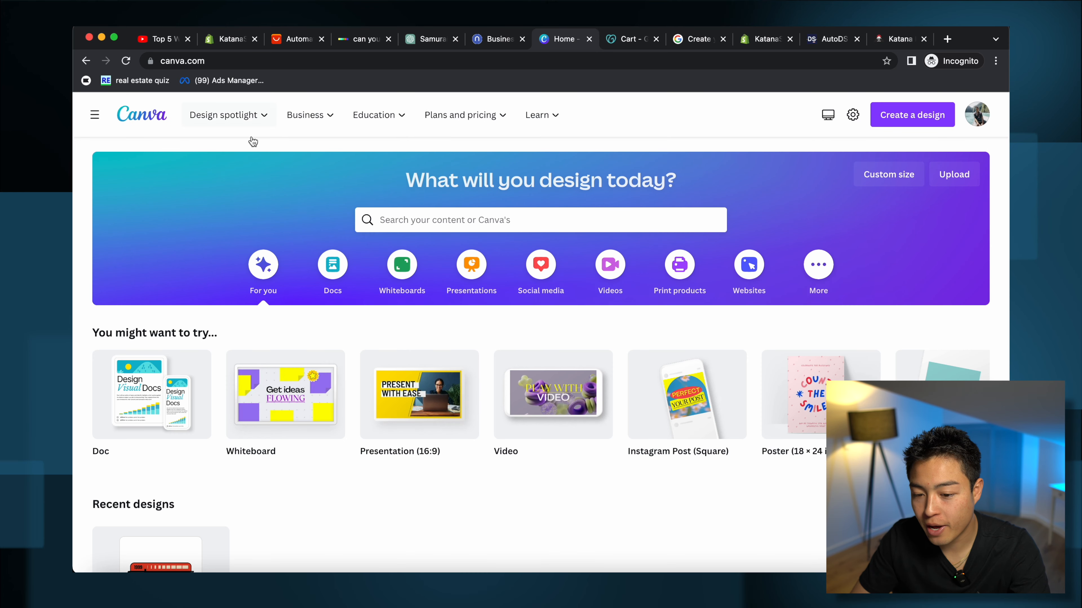
click(89, 118)
click(93, 117)
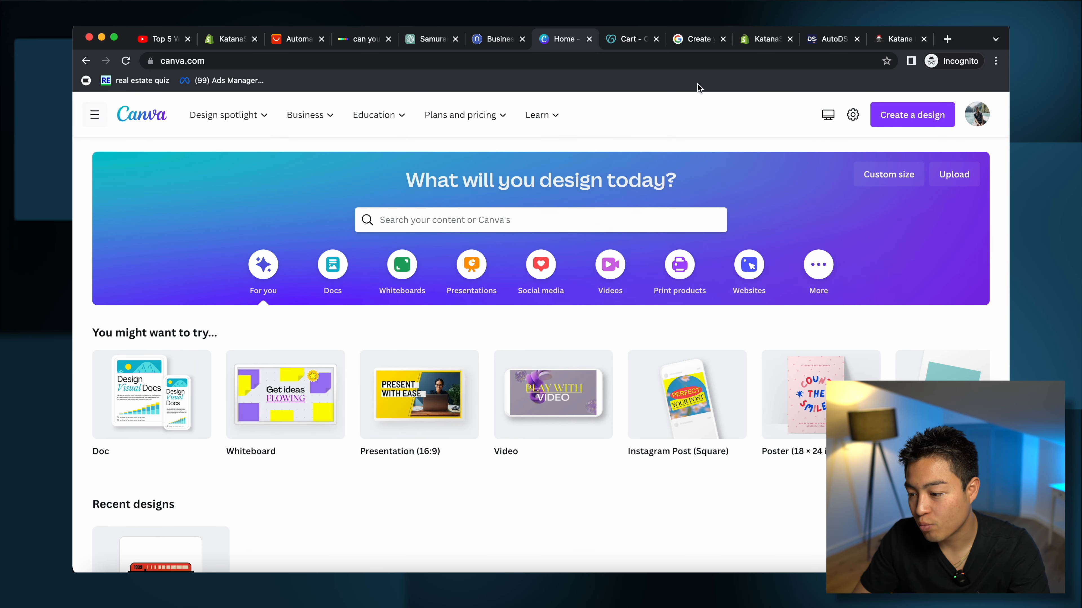
click(892, 118)
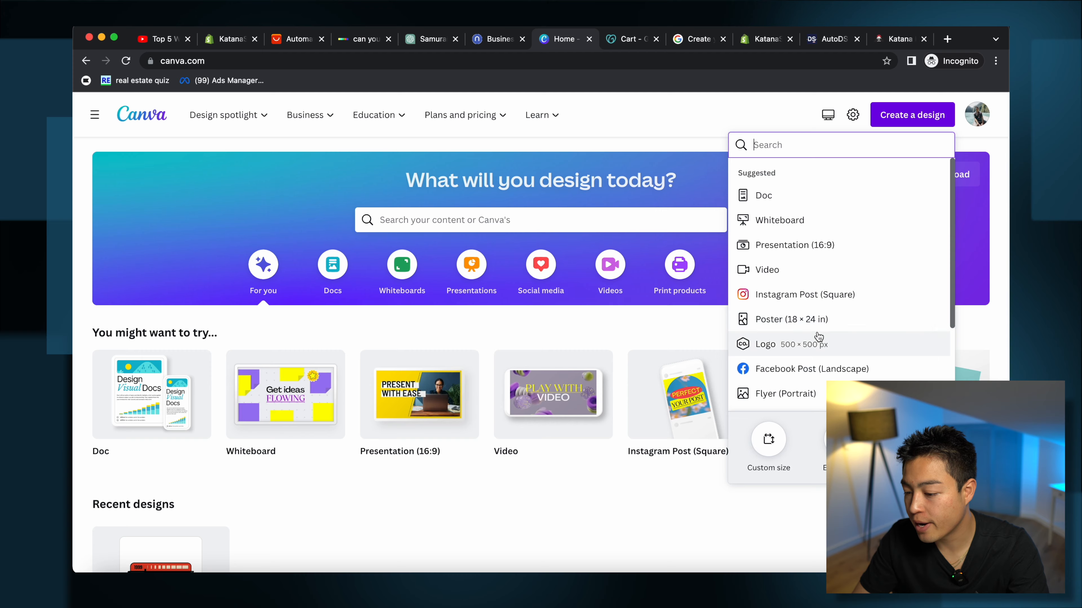
click(812, 370)
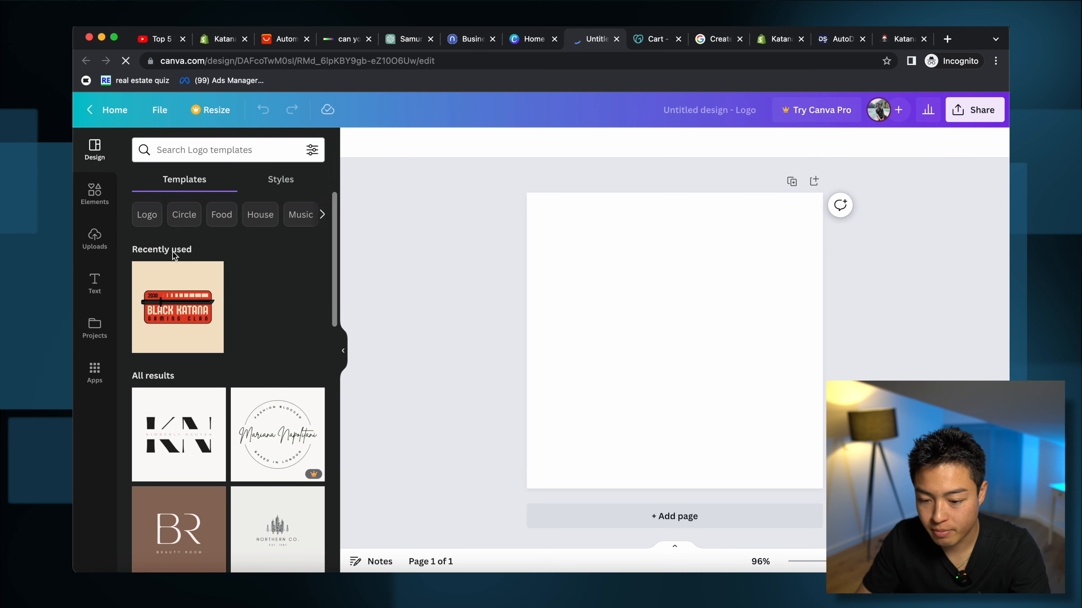
Step: Search logo templates for 'katana' and apply the red Modern E-Sports Katana Logo
click(202, 141)
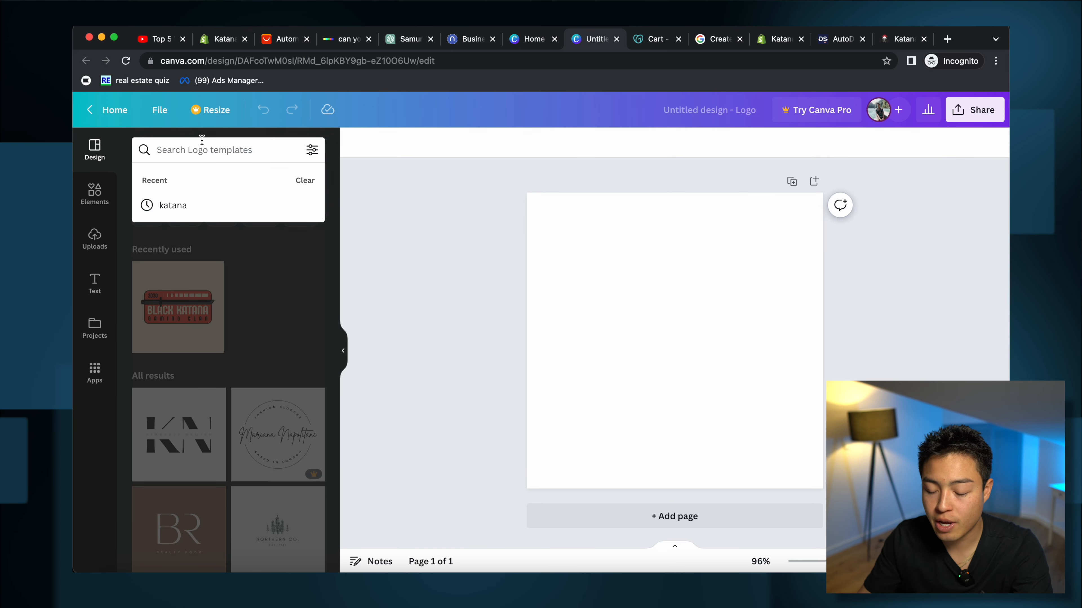
text(katana)
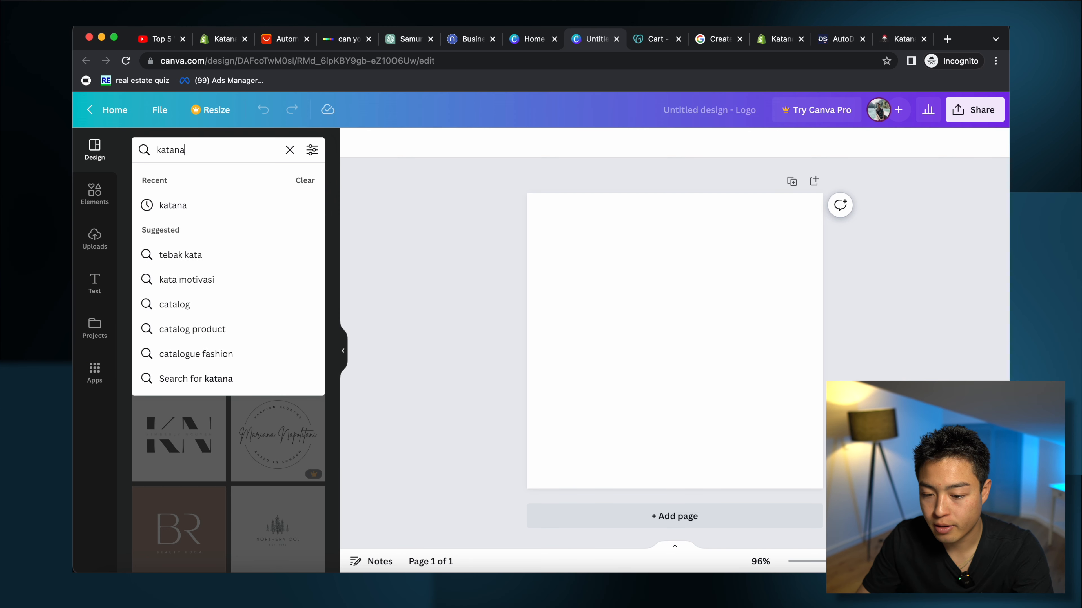
click(171, 392)
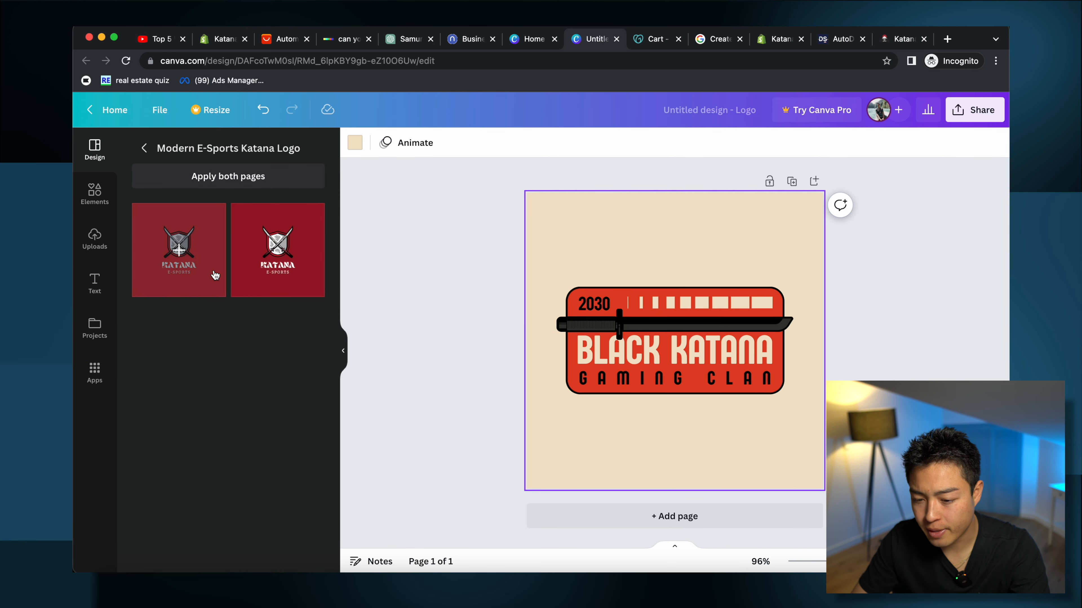
click(191, 257)
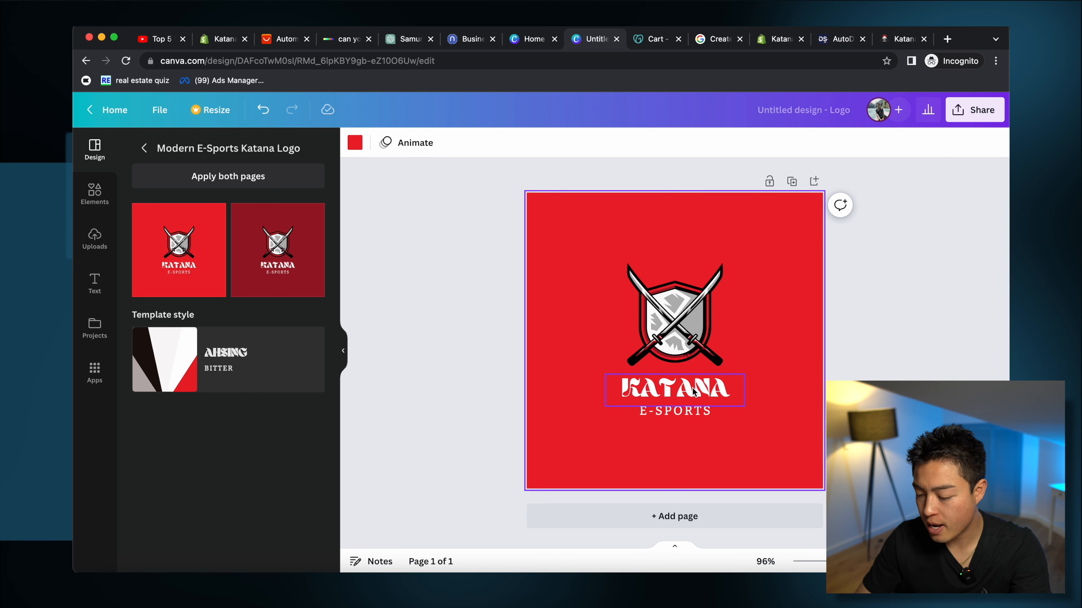
Step: Change the text to KATANA SHIELD with a size-14 JAPANESE AUTHENTIC subtitle
click(706, 392)
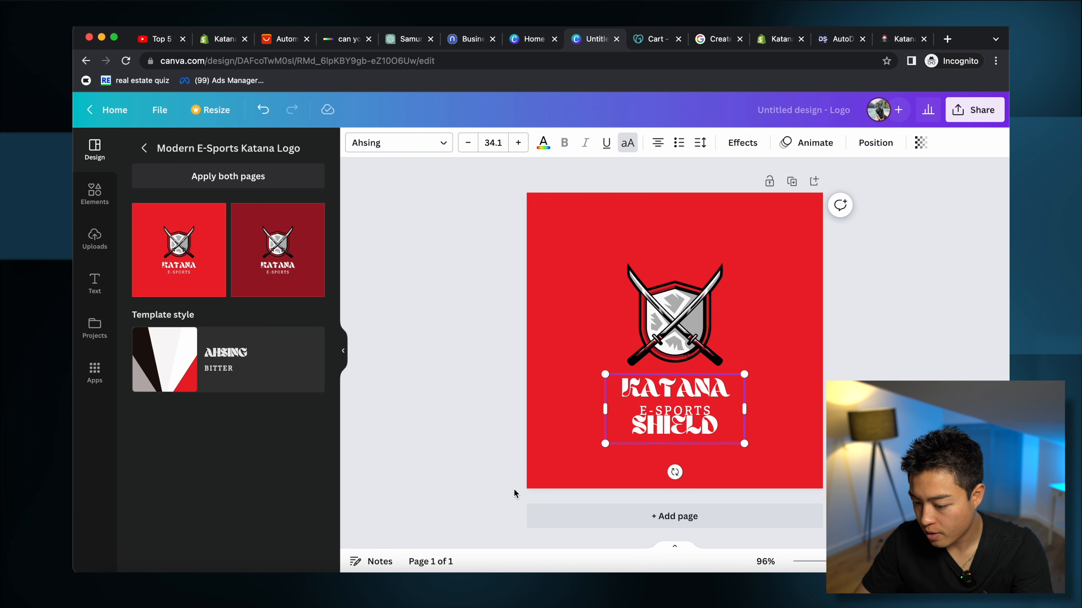
click(699, 414)
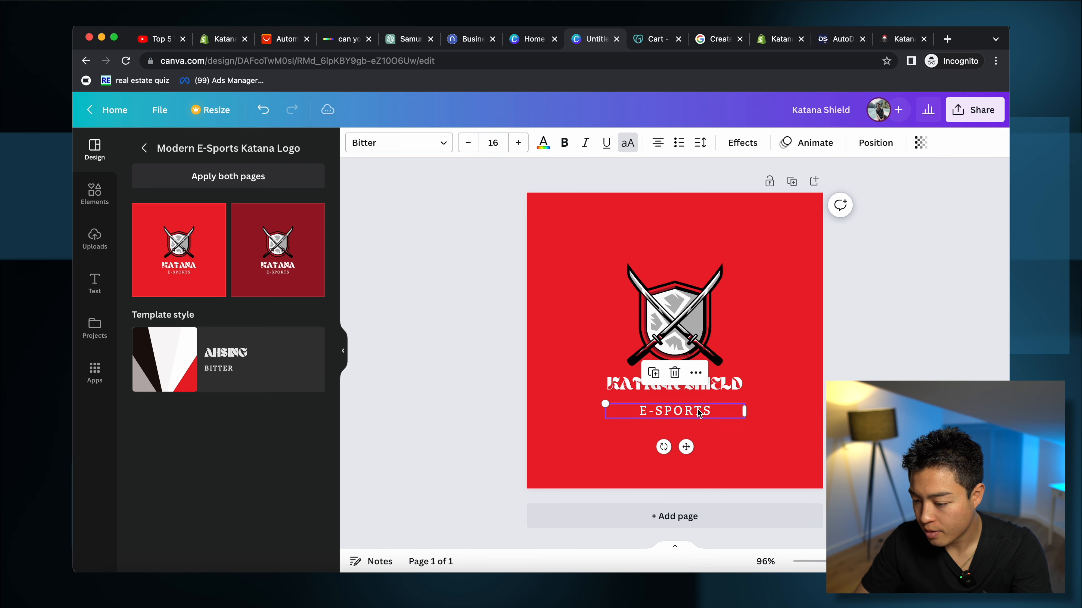
double_click(699, 415)
text(JA)
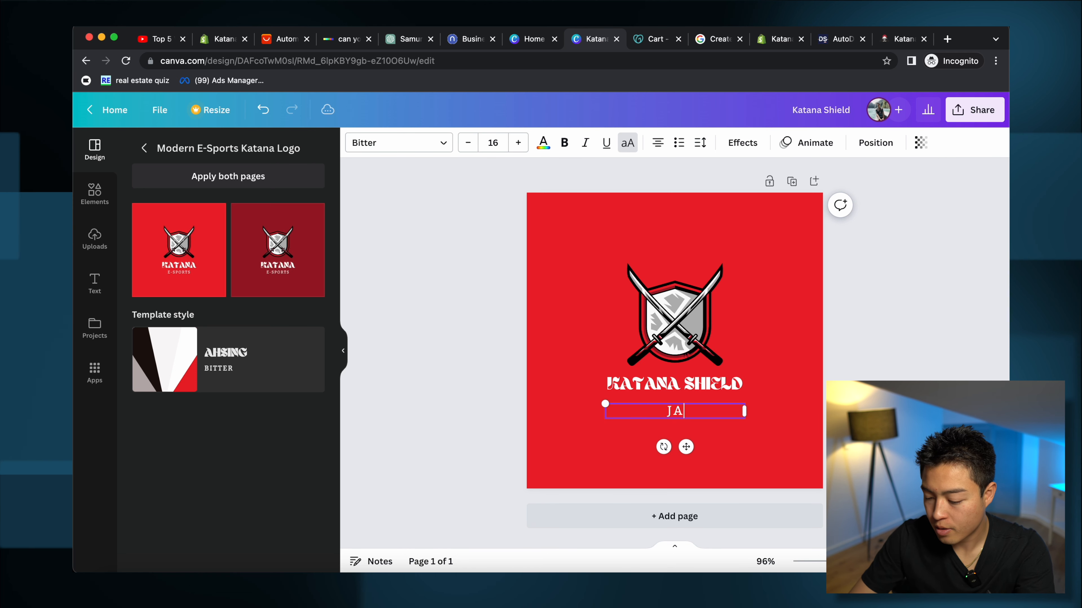
text(PANESE HANDCRAFTED)
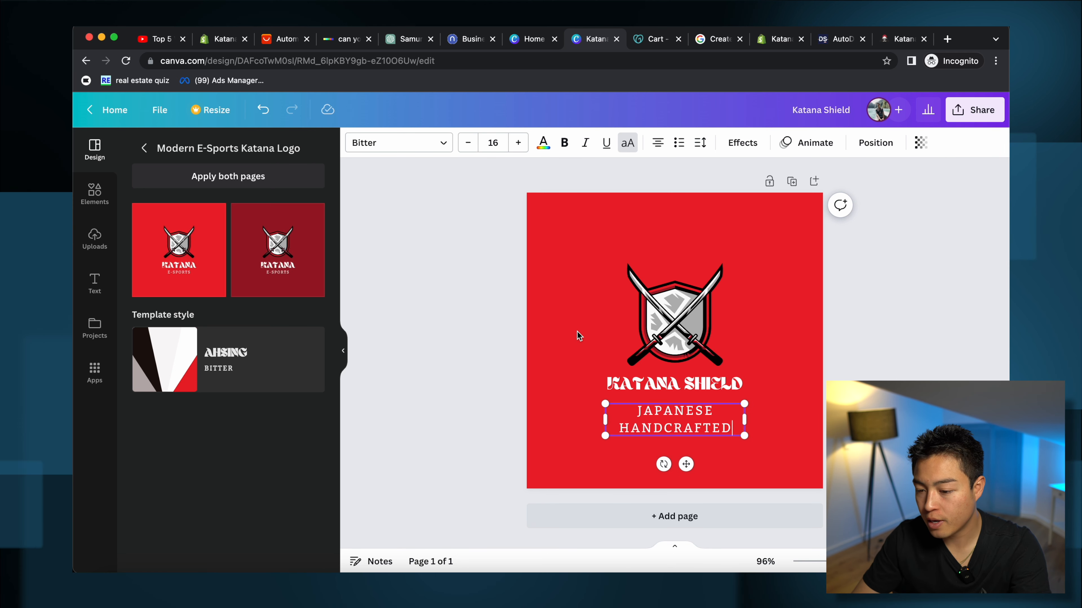
click(468, 143)
click(467, 143)
double_click(682, 427)
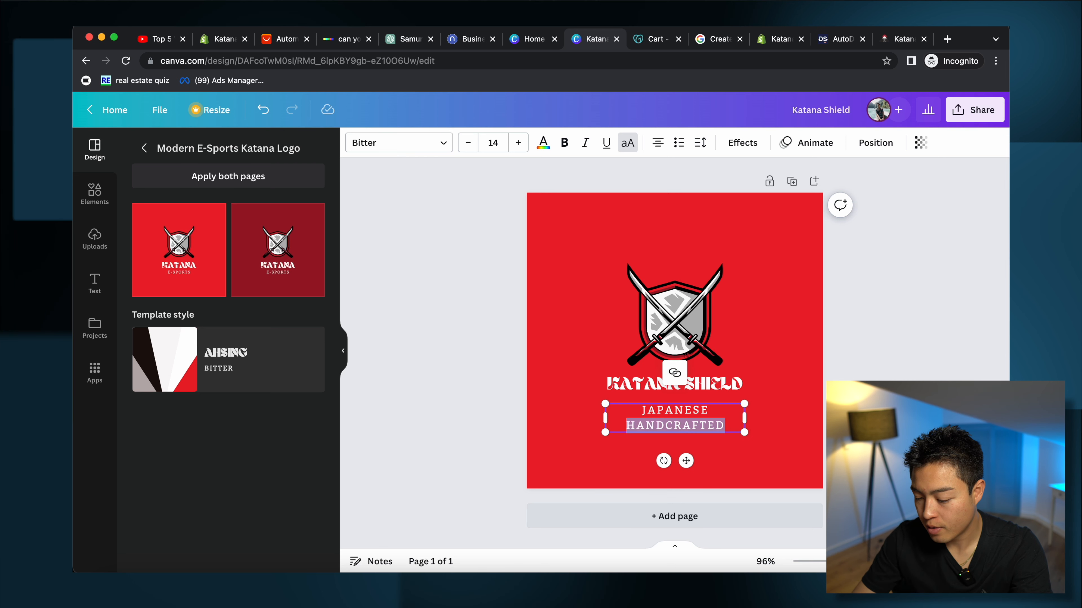
text(AUTHENTIC)
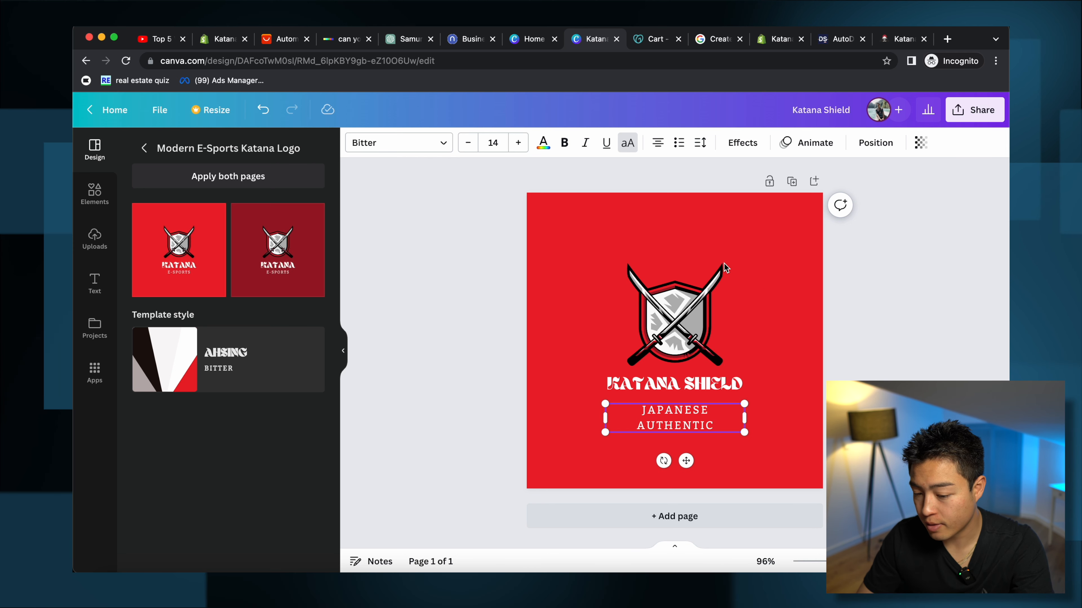
Step: Make the background off-white, colour KATANA SHIELD and JAPANESE AUTHENTIC red, and download as PNG
click(587, 246)
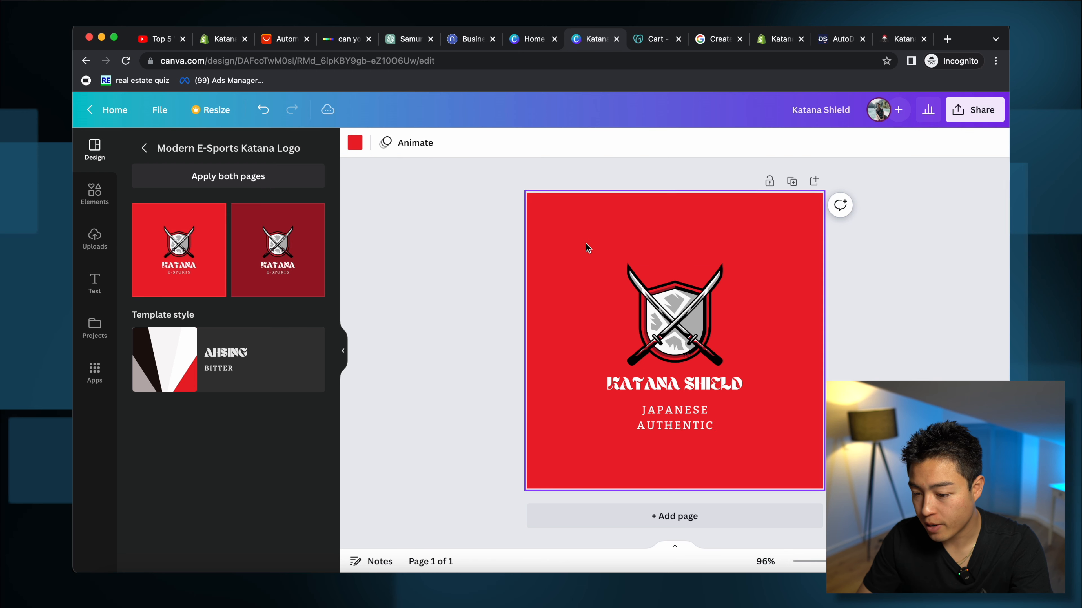
click(356, 144)
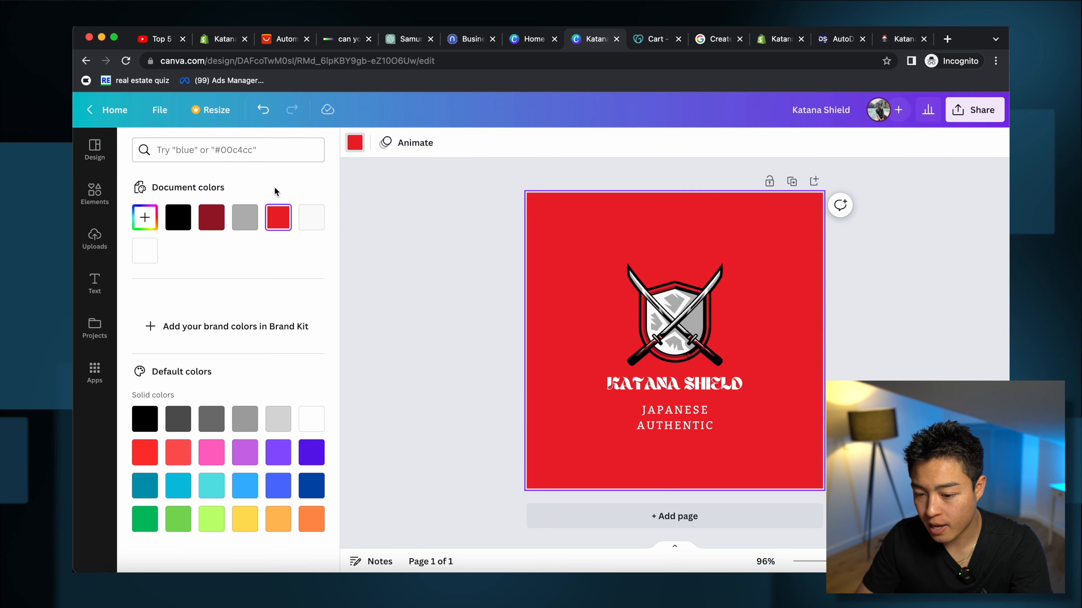
click(311, 217)
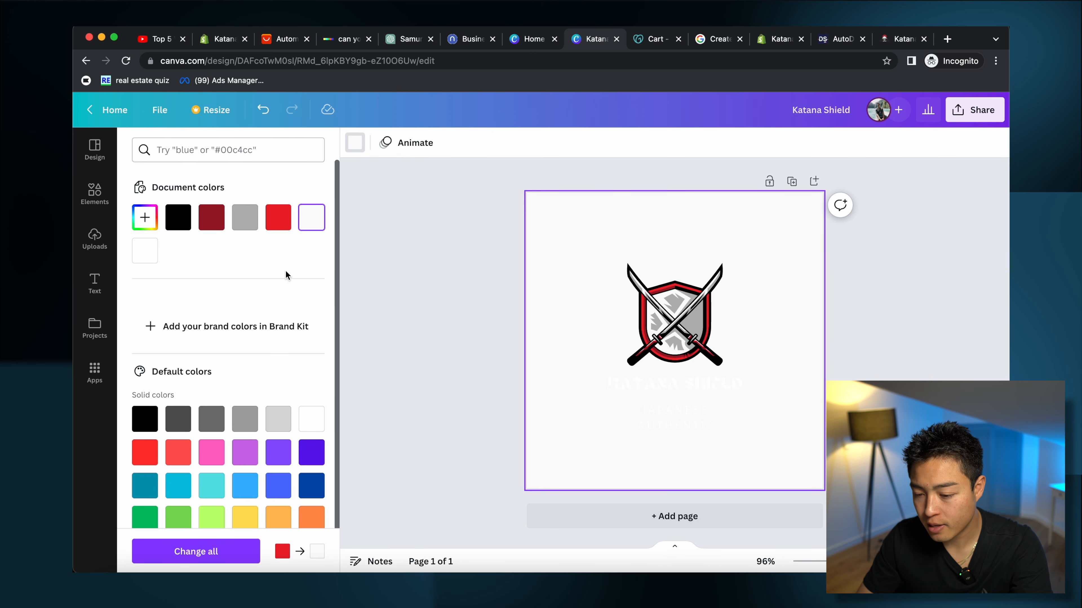
click(649, 382)
click(283, 220)
click(699, 428)
click(279, 218)
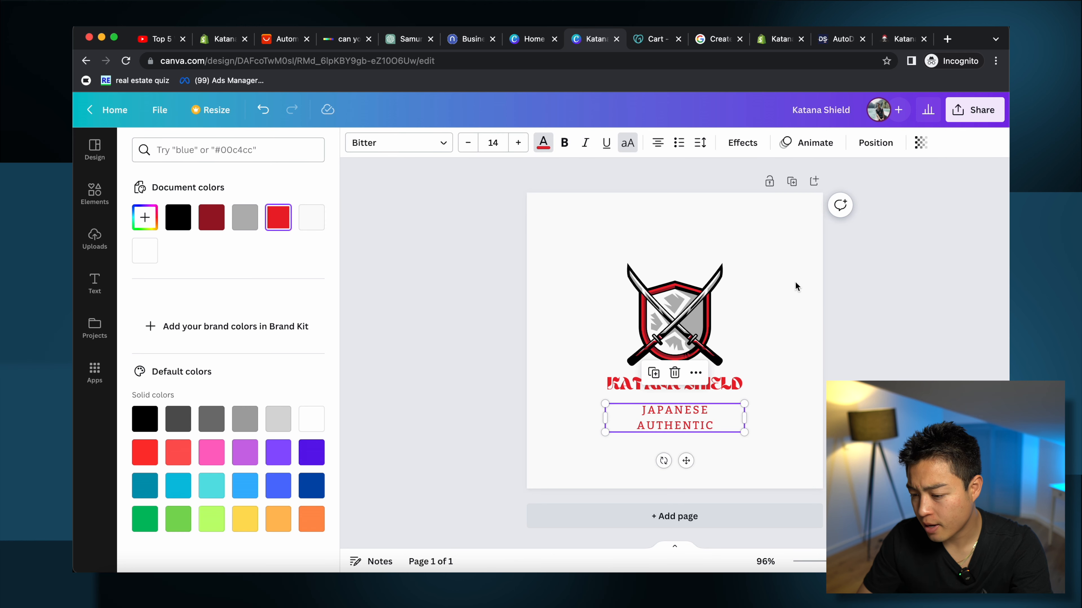
click(795, 282)
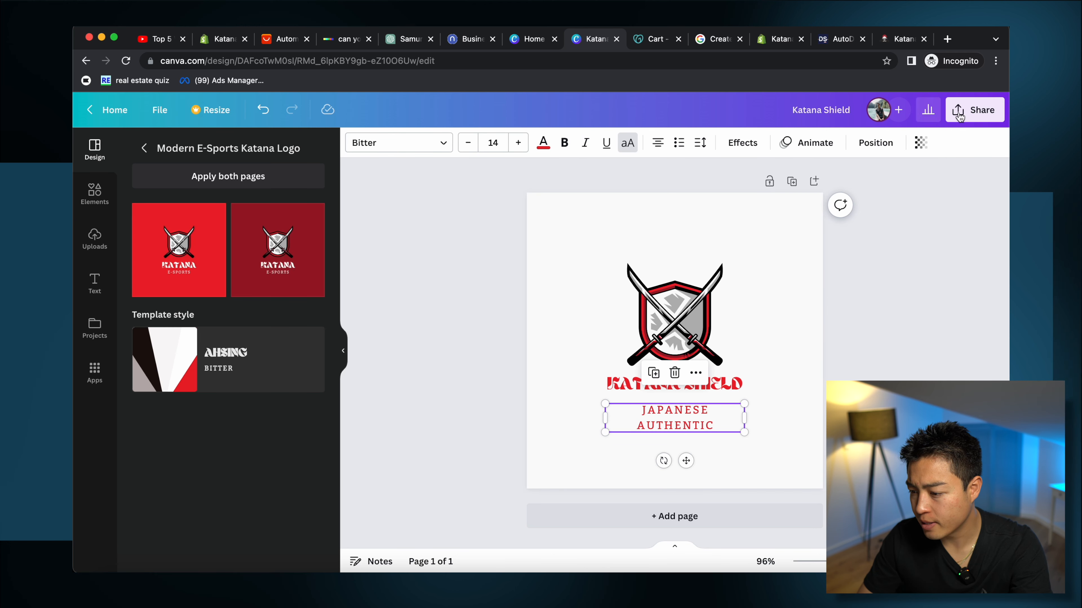
click(968, 112)
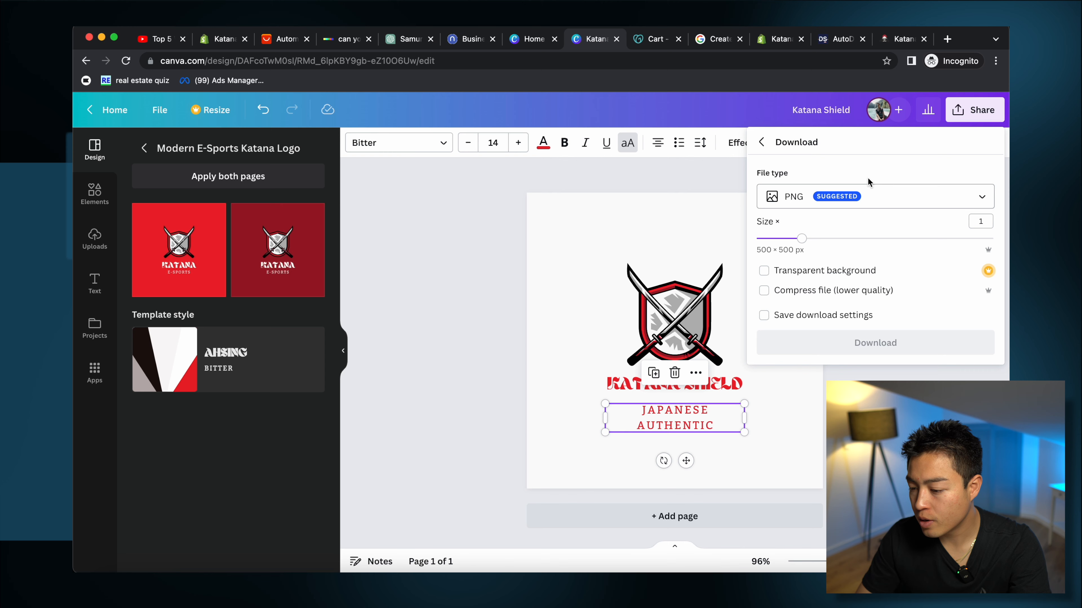
click(875, 342)
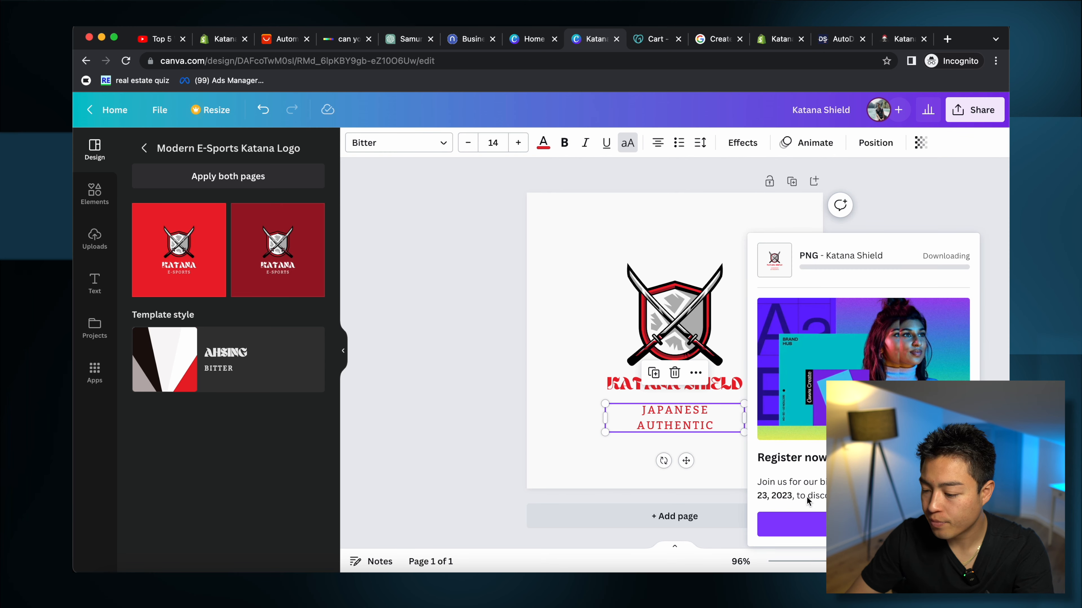
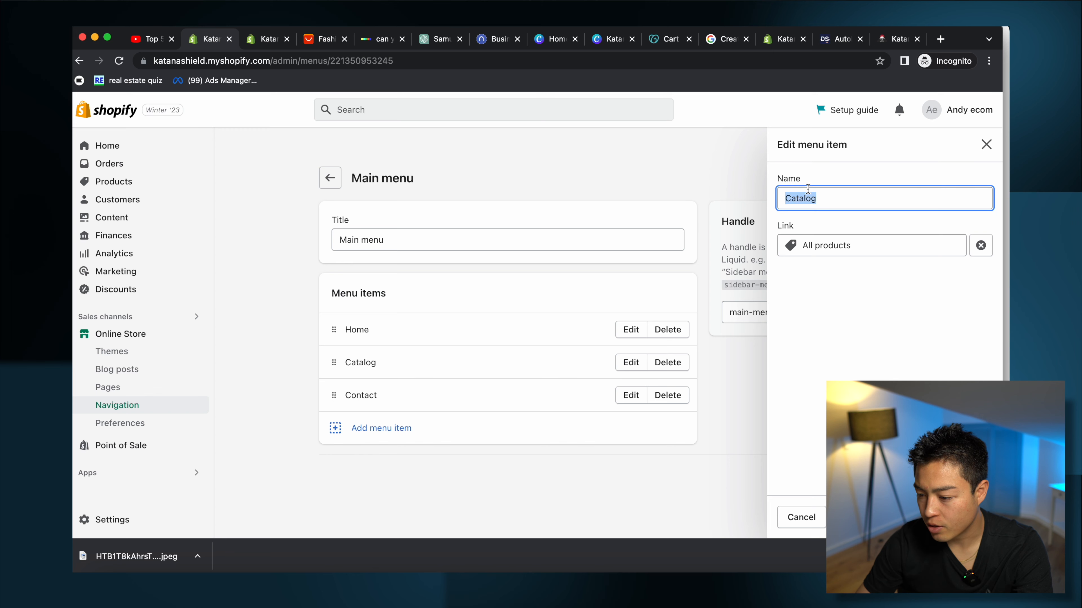
Step: Rename the Catalog item to 'Shop Now', delete Contact, and save the Main menu
text(hop Now)
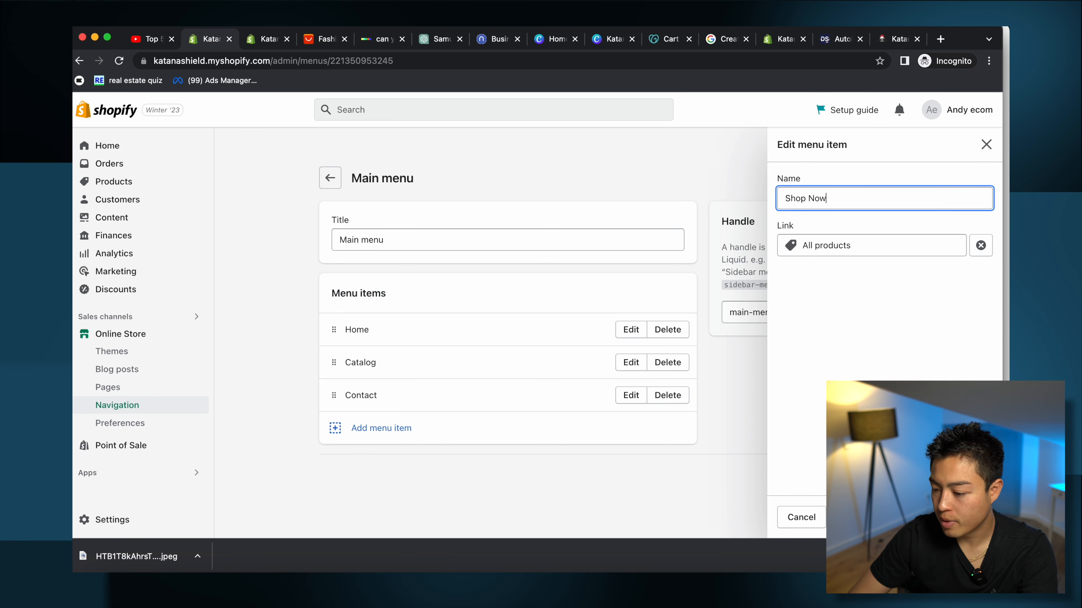
key(Return)
click(668, 396)
click(680, 360)
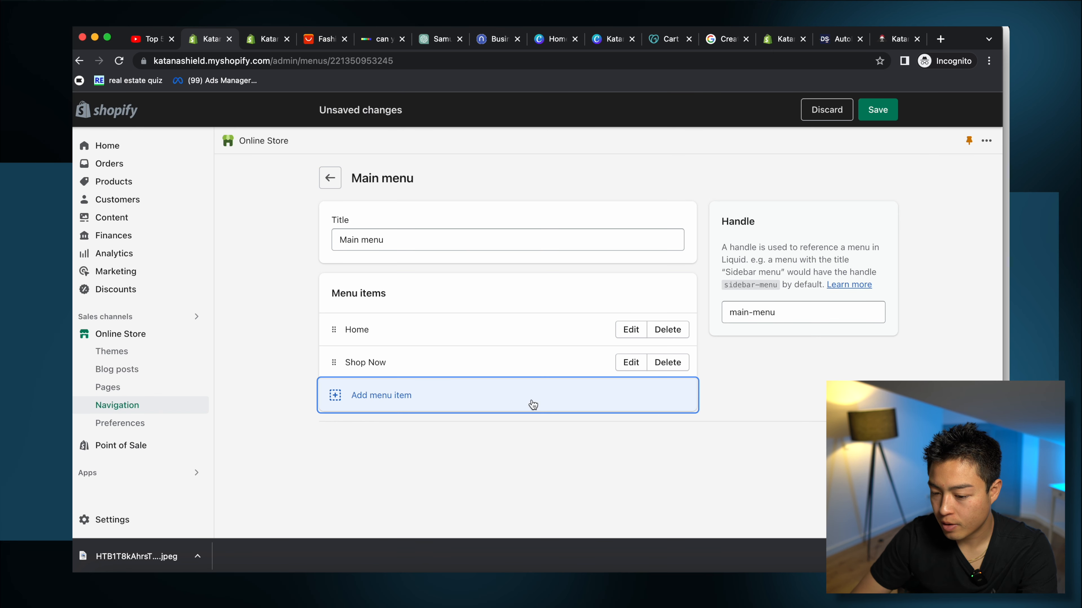
key(super+s)
click(257, 39)
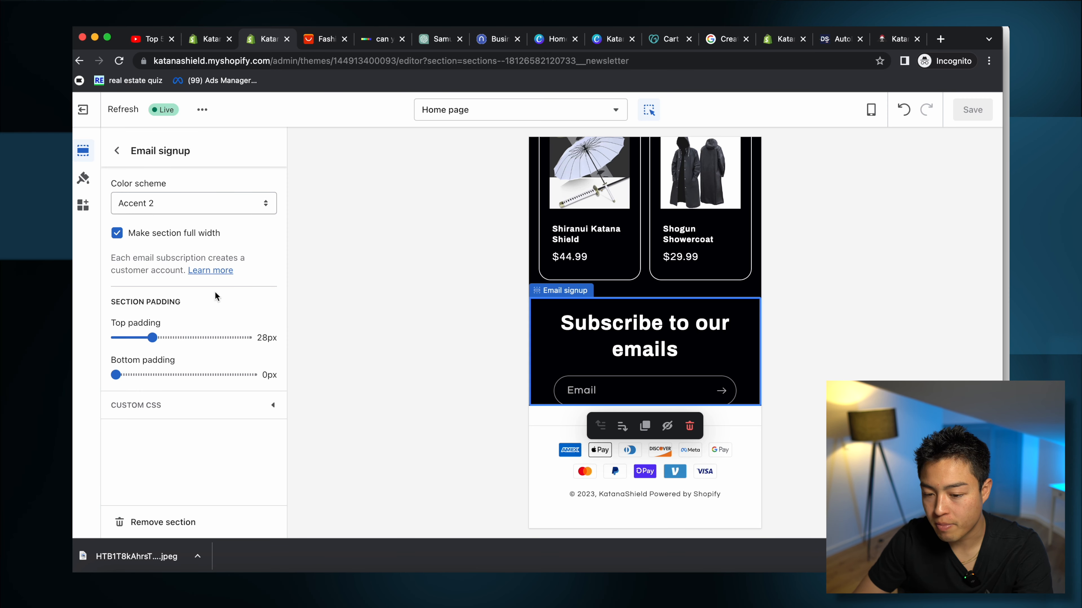
Step: Delete the black Email signup section and enable Show policy links in the Footer settings
click(692, 314)
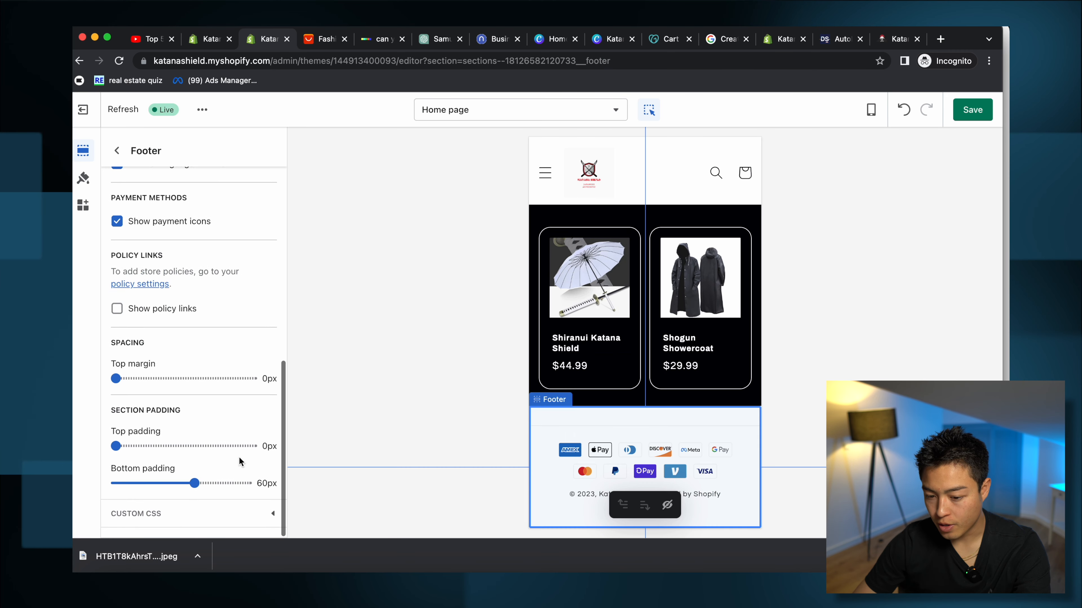
scroll(239, 461, up, 10)
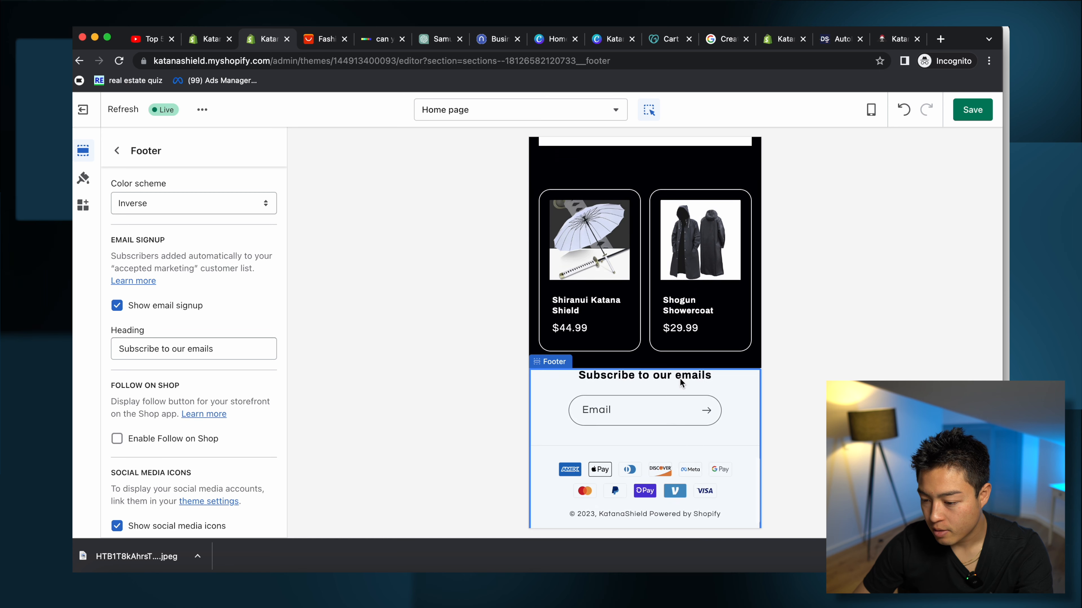
scroll(203, 349, down, 8)
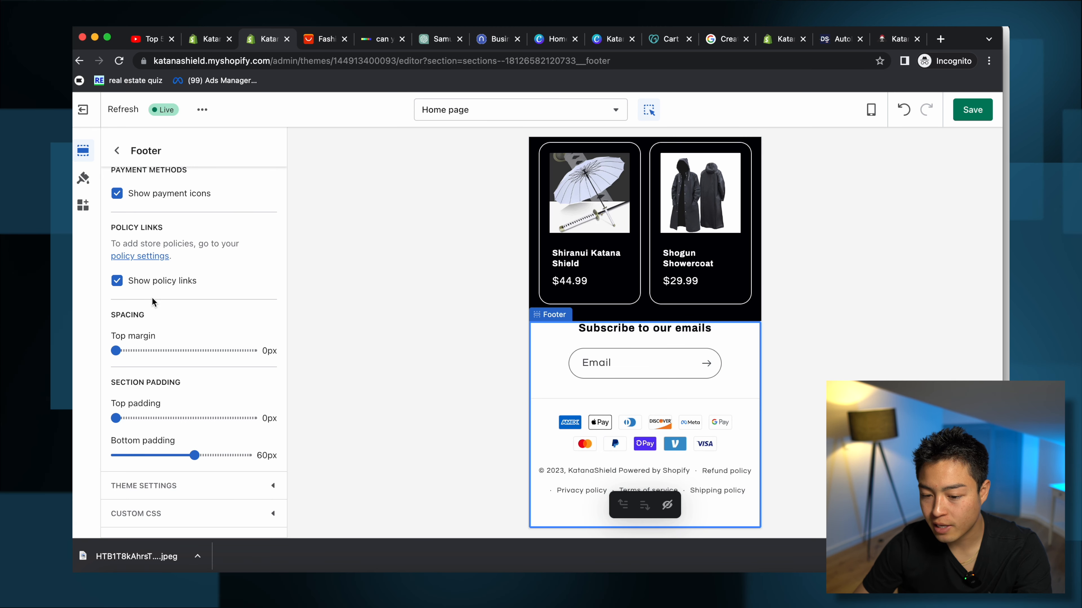
click(181, 487)
scroll(244, 452, down, 3)
click(504, 435)
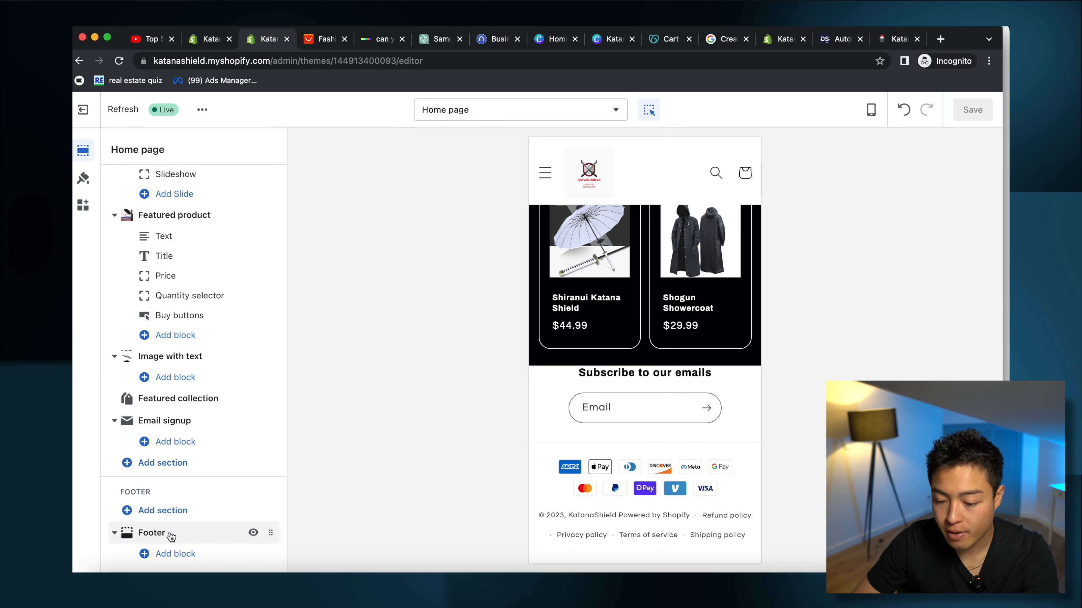
Step: Add a footer menu block headed 'Footer Menu' that shows the About Us menu
click(192, 556)
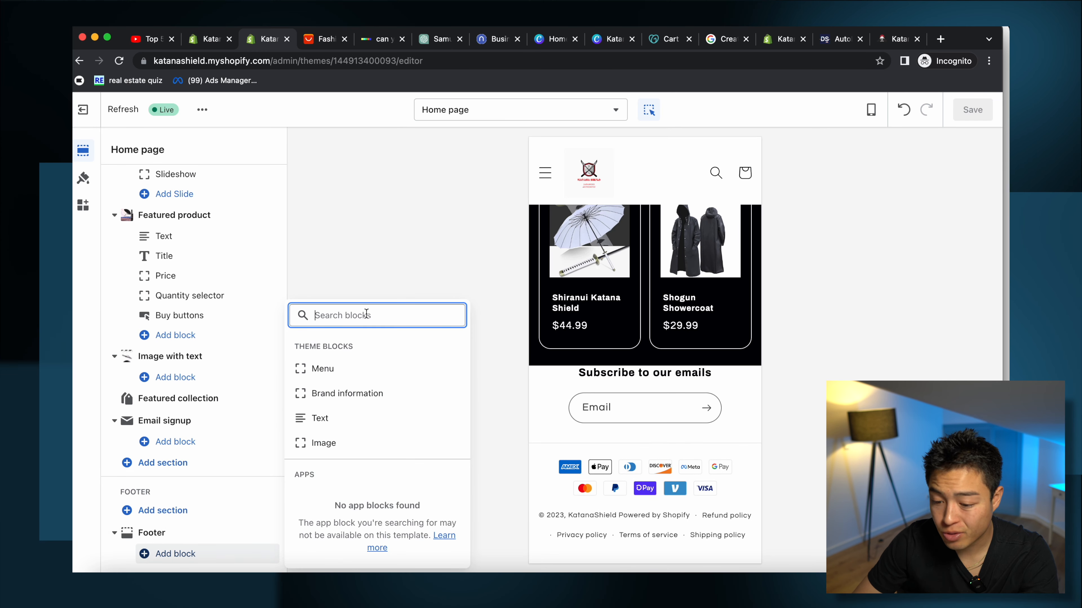
click(333, 368)
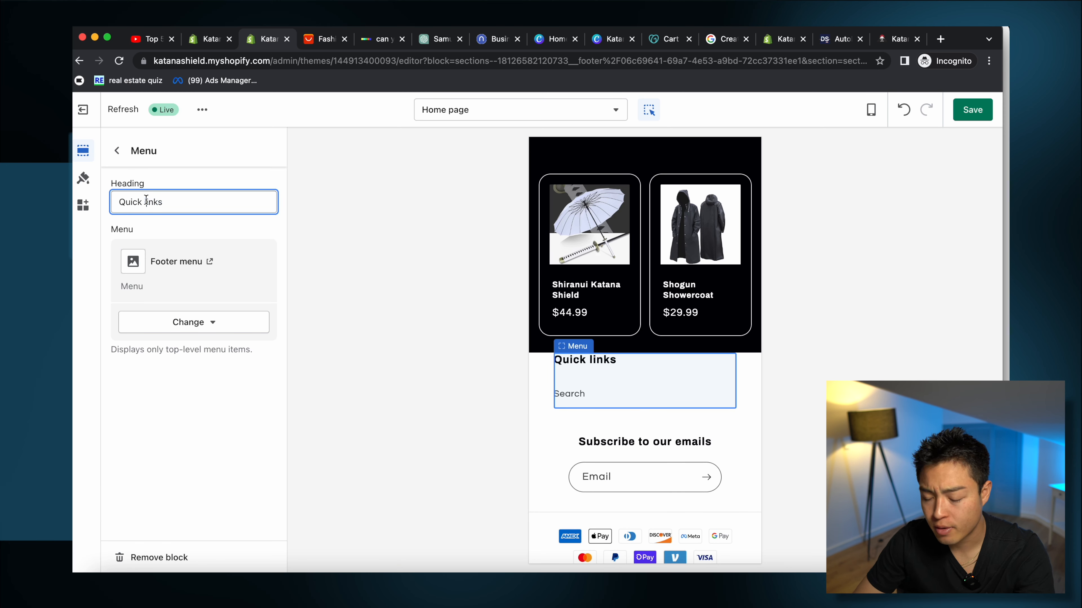
text(Foot)
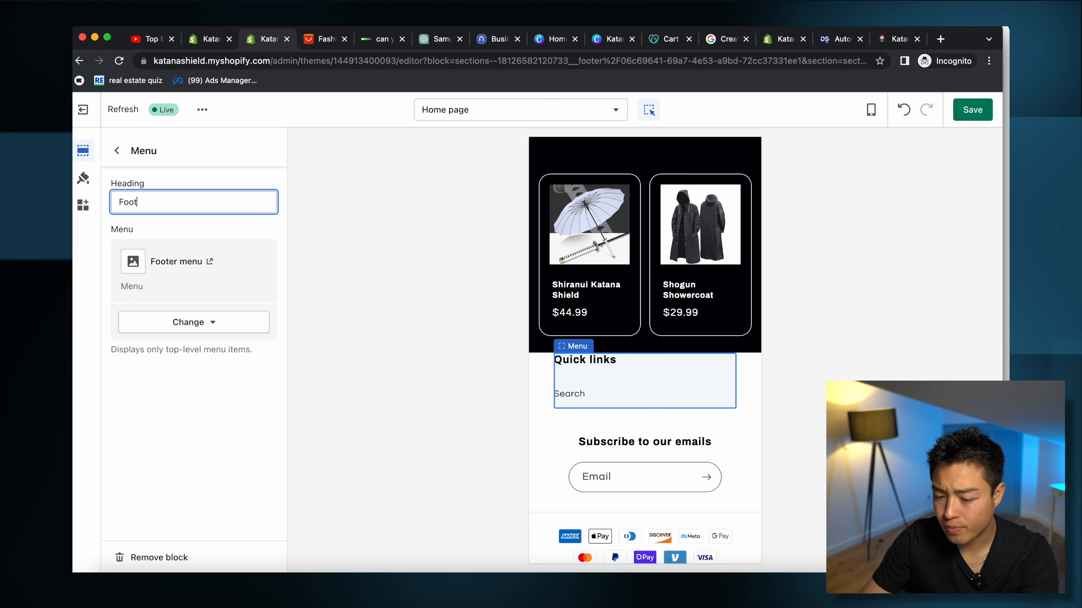
text(er Menu)
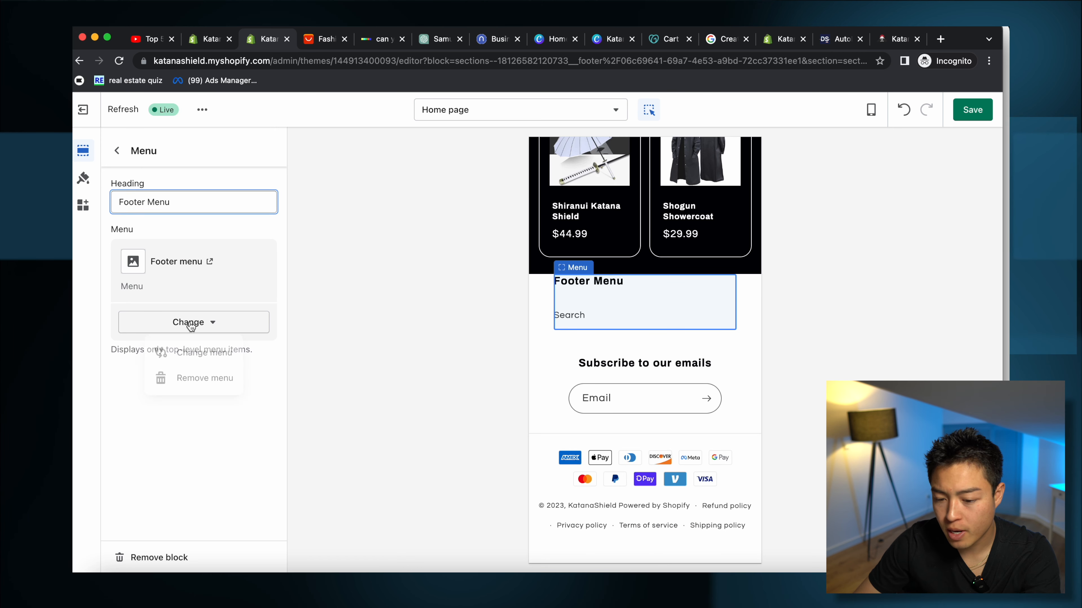
click(202, 356)
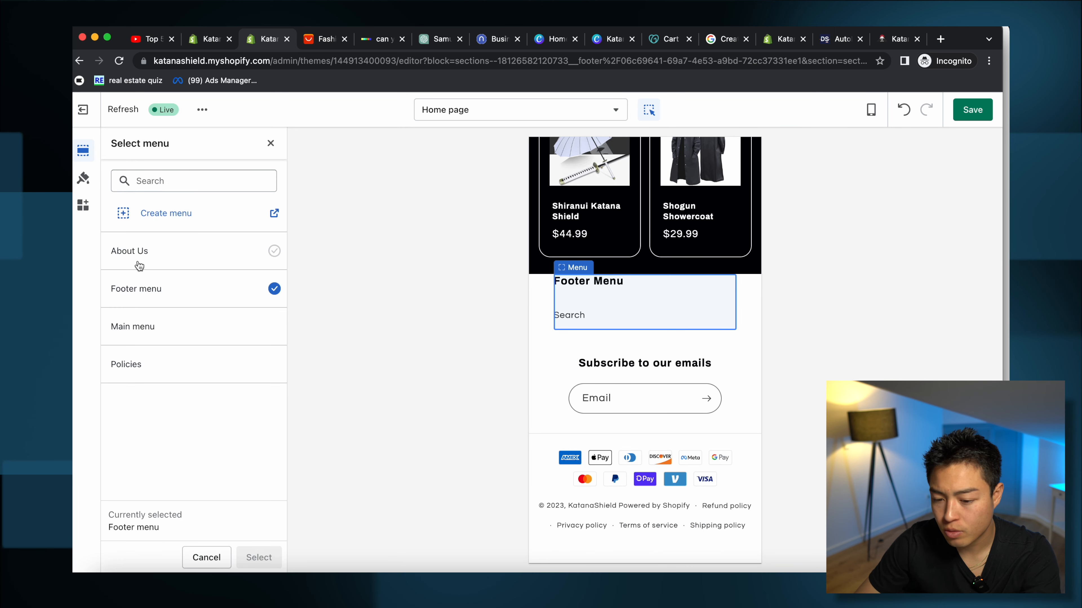
click(183, 251)
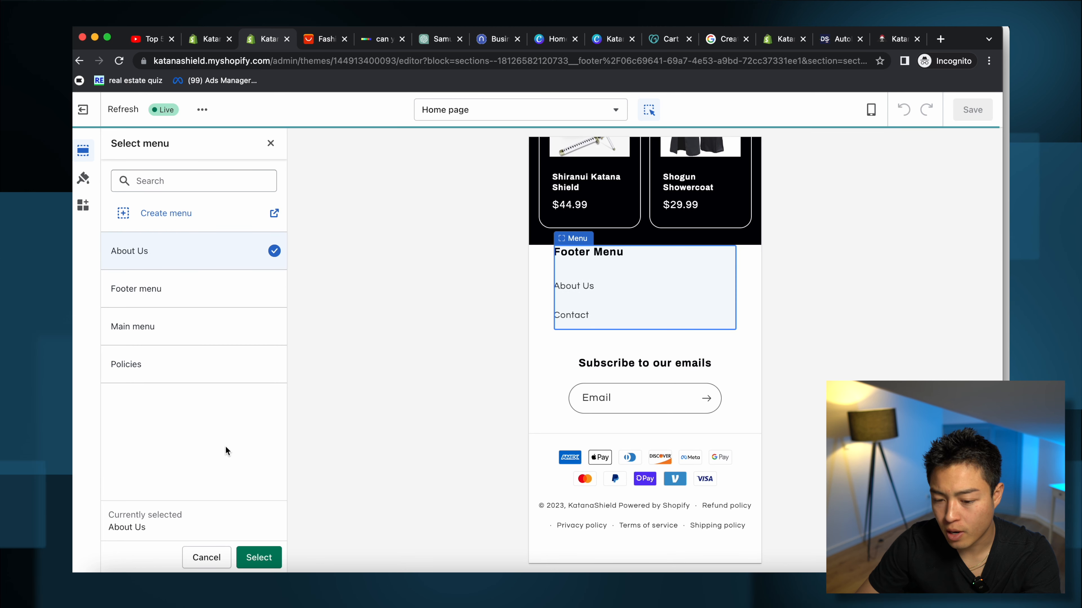
click(263, 558)
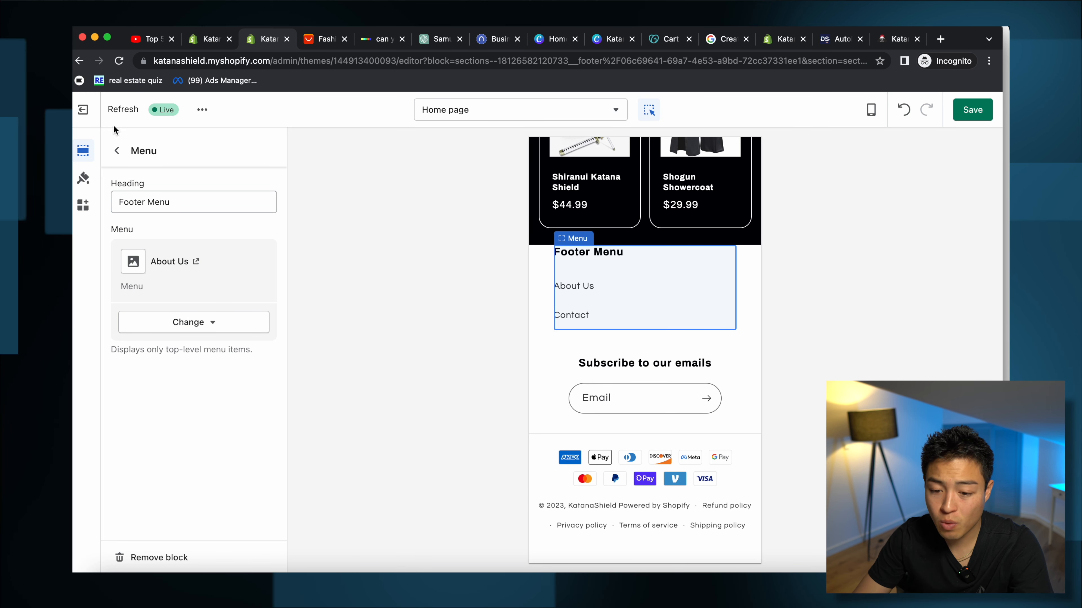
click(117, 151)
Step: Add a second footer menu block headed 'Policies' that shows the Policies menu
scroll(194, 445, down, 1)
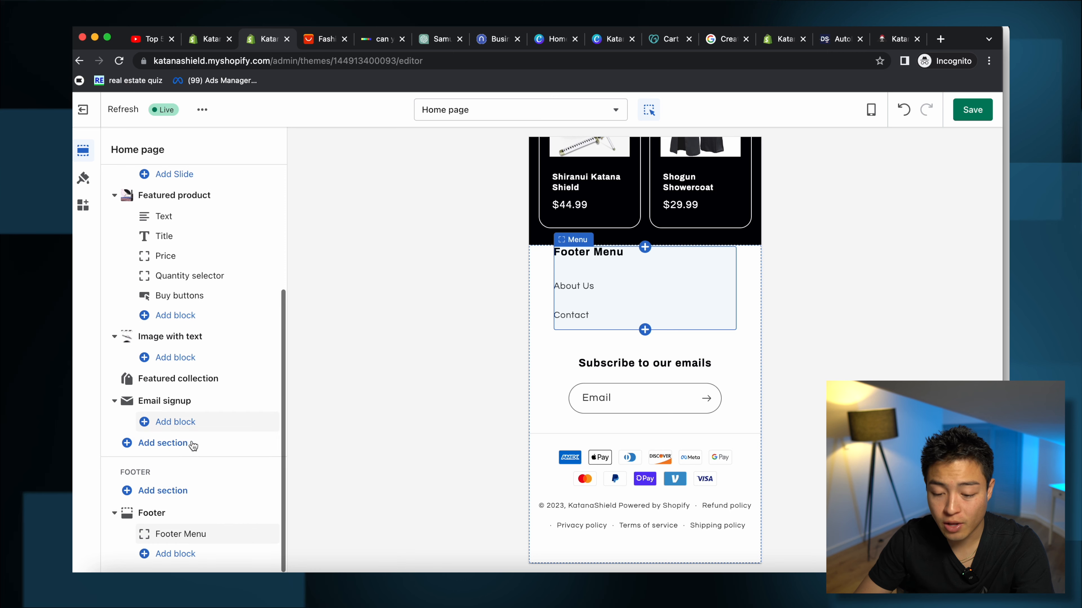
click(175, 553)
click(349, 366)
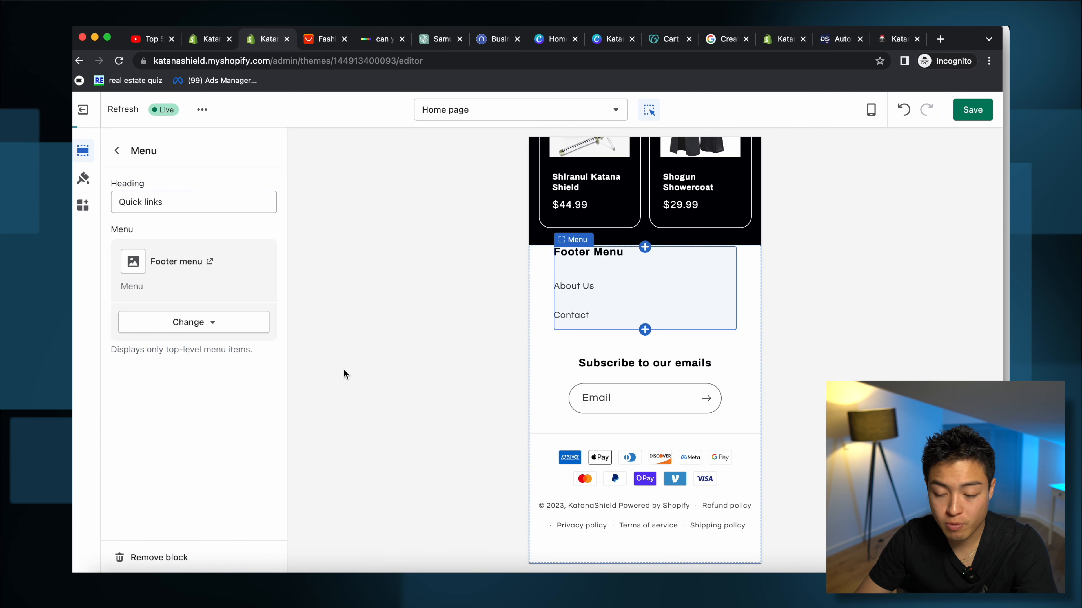
text(Poli)
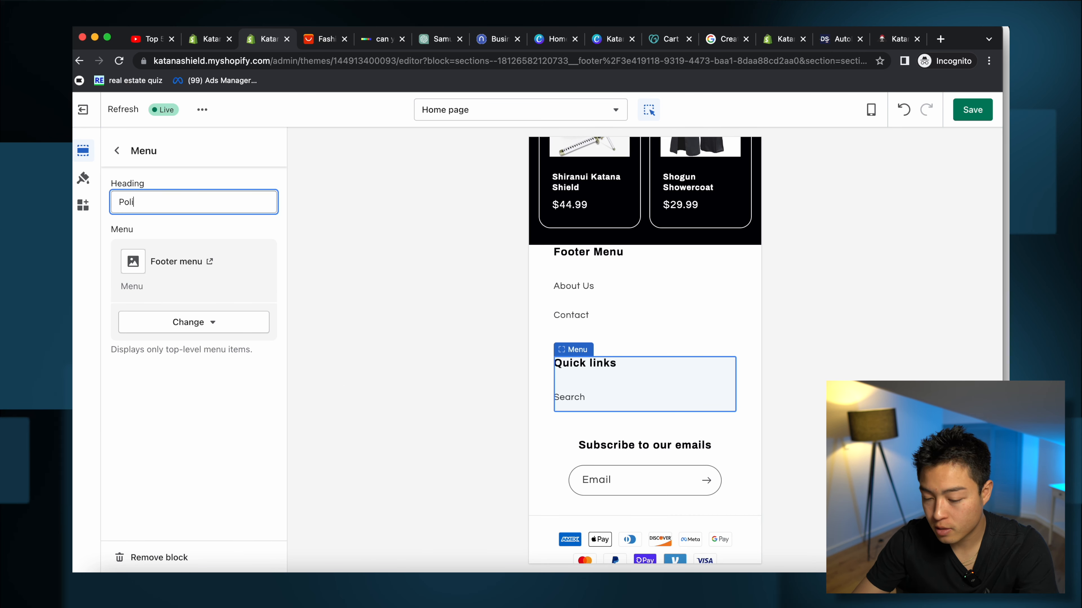
text(cies)
click(188, 323)
click(206, 353)
click(158, 373)
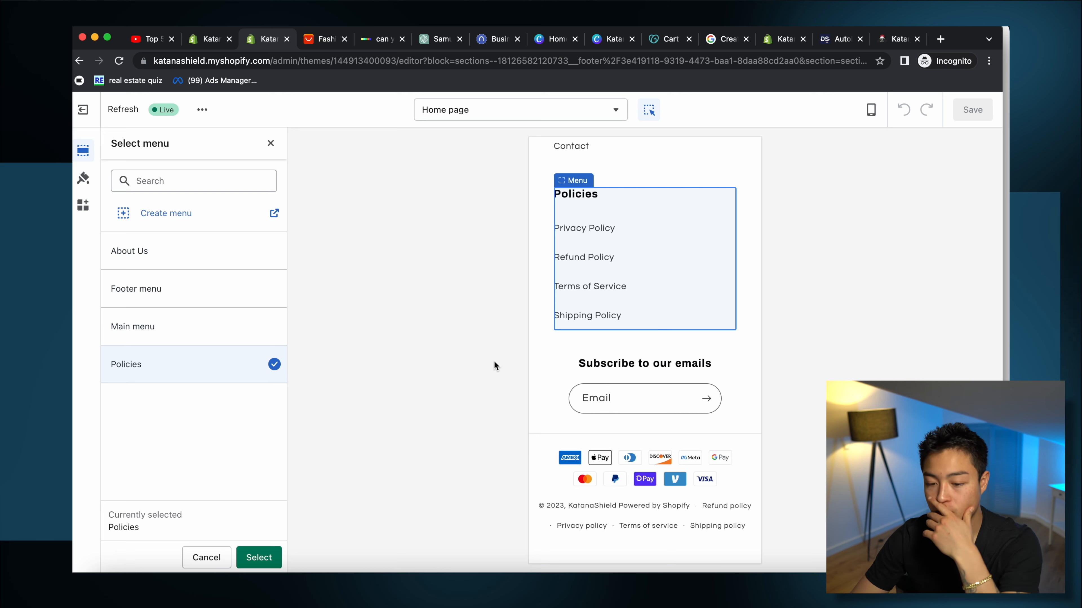
click(271, 145)
scroll(616, 420, down, 15)
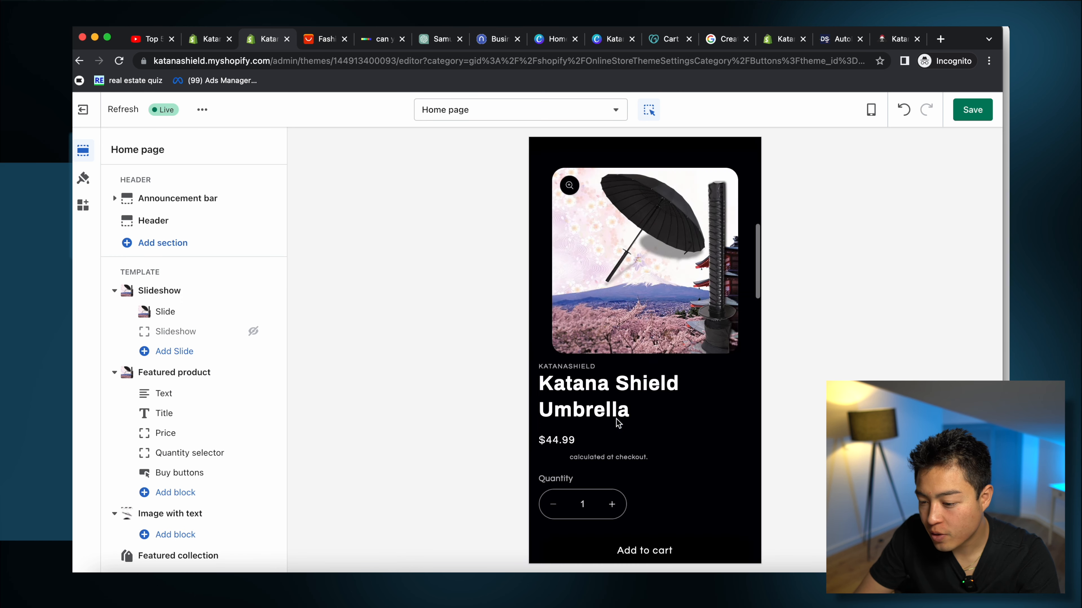
Step: Scroll through the mobile home page preview, then select the Slideshow's Slide block
scroll(617, 423, up, 15)
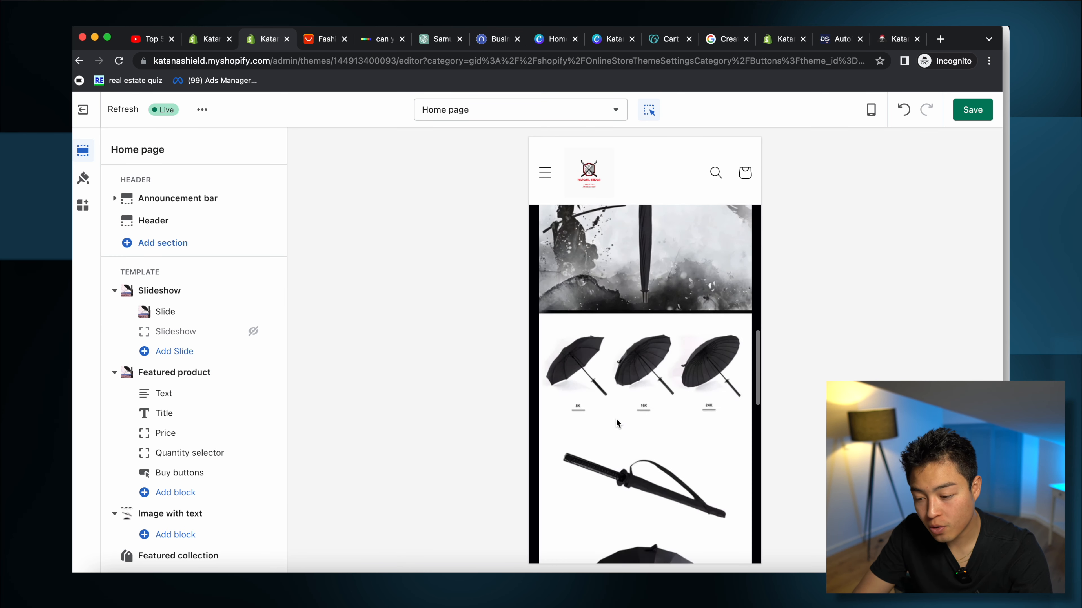
scroll(619, 424, up, 10)
scroll(617, 424, down, 10)
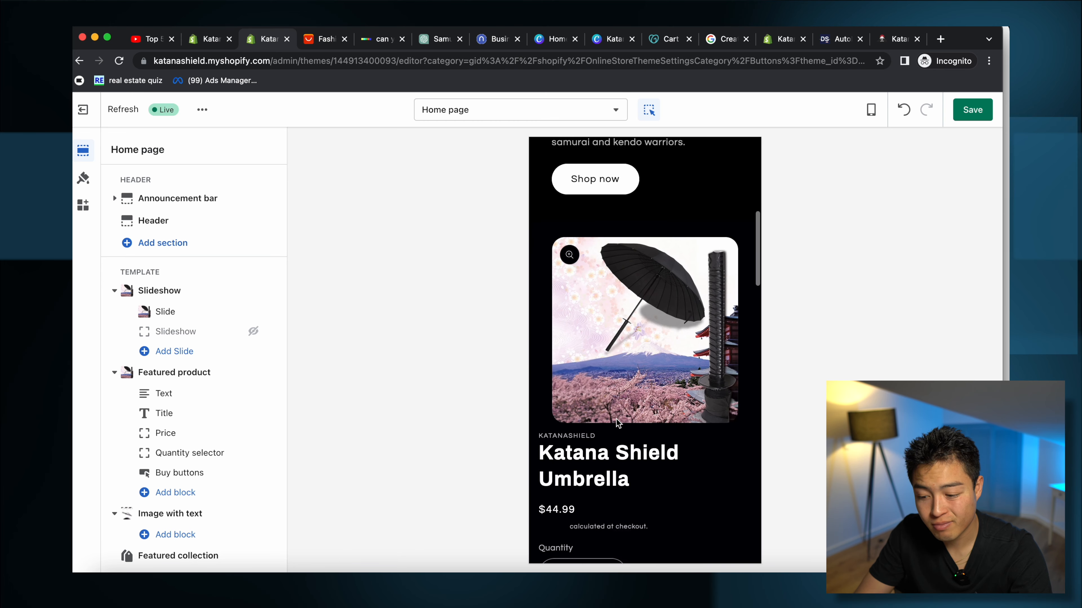
scroll(618, 425, up, 10)
scroll(626, 363, down, 10)
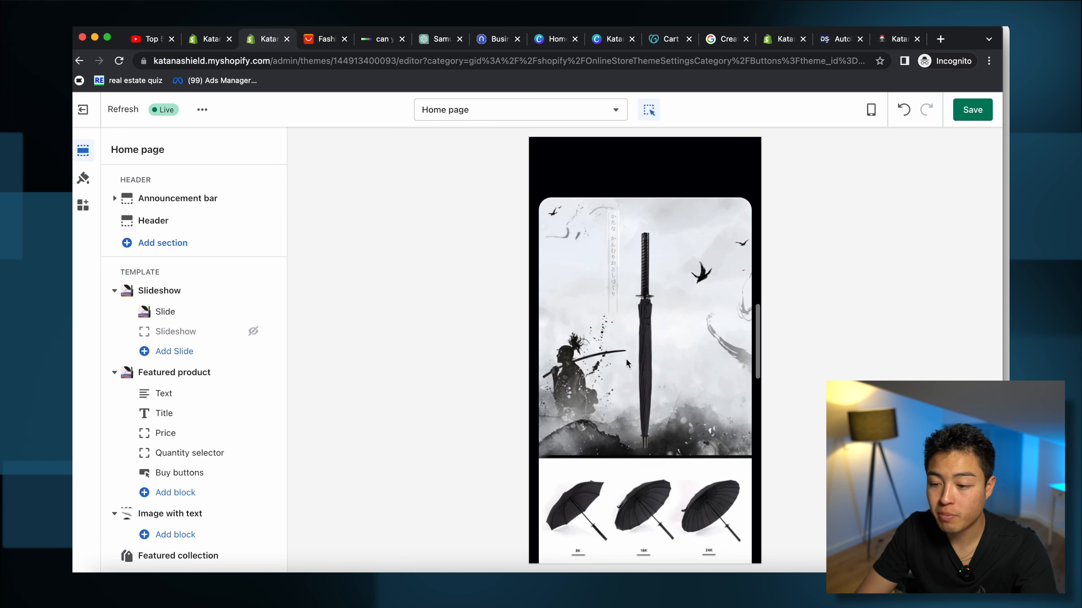
scroll(626, 364, up, 10)
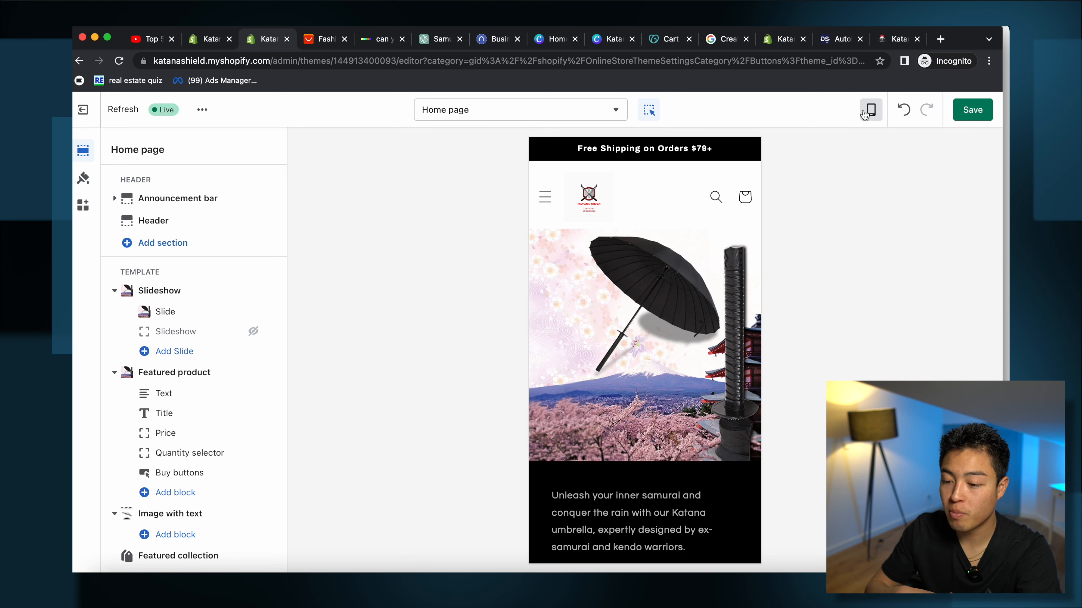
scroll(638, 248, down, 10)
scroll(637, 249, up, 3)
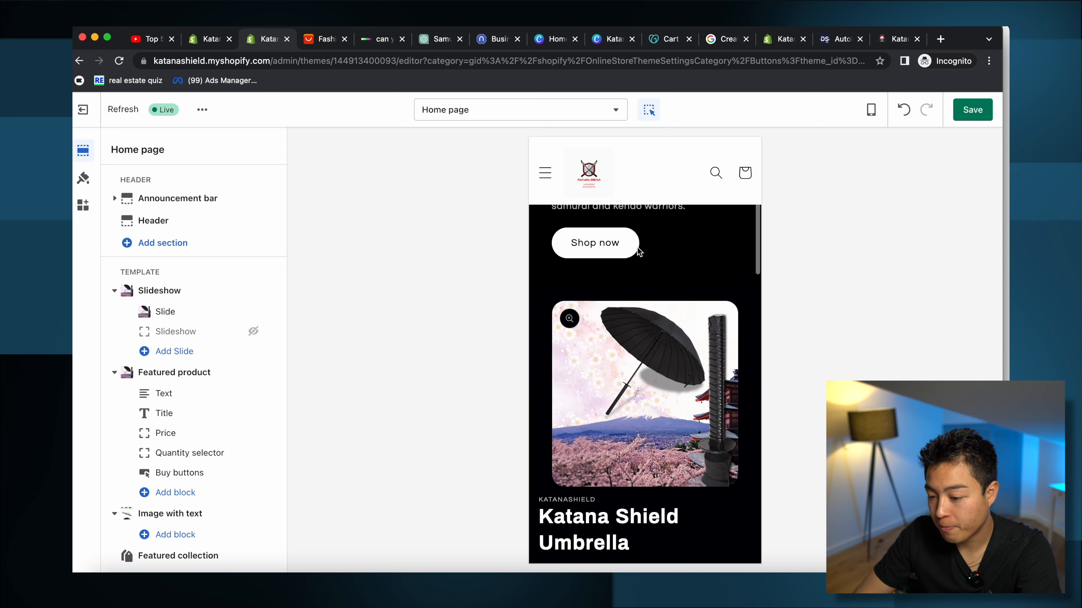
click(638, 248)
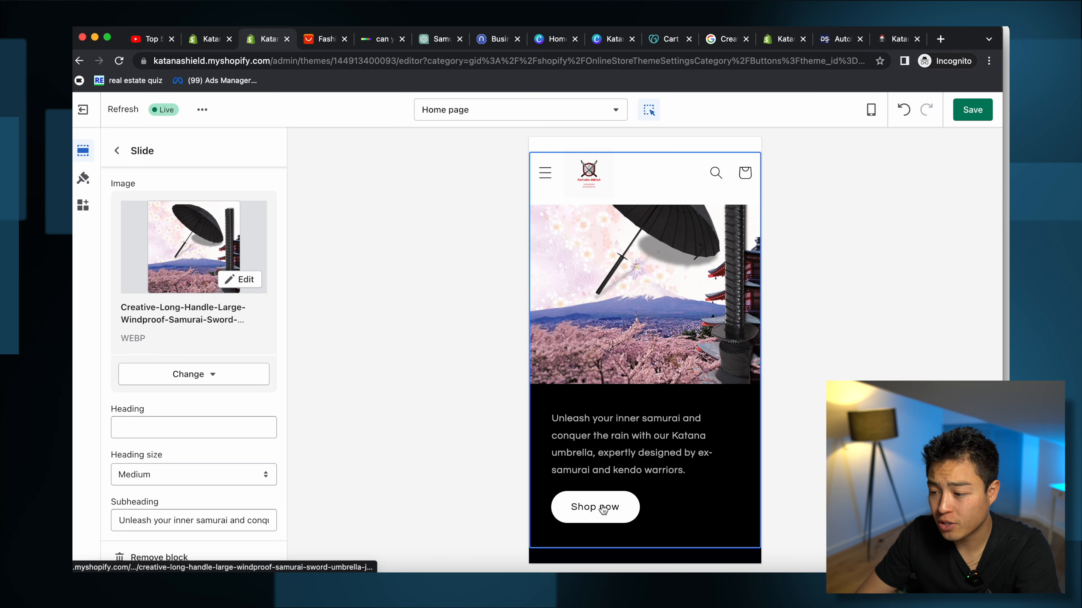
Step: Follow Shop now to the Katana Shield Umbrella page and step through its image carousel
click(596, 515)
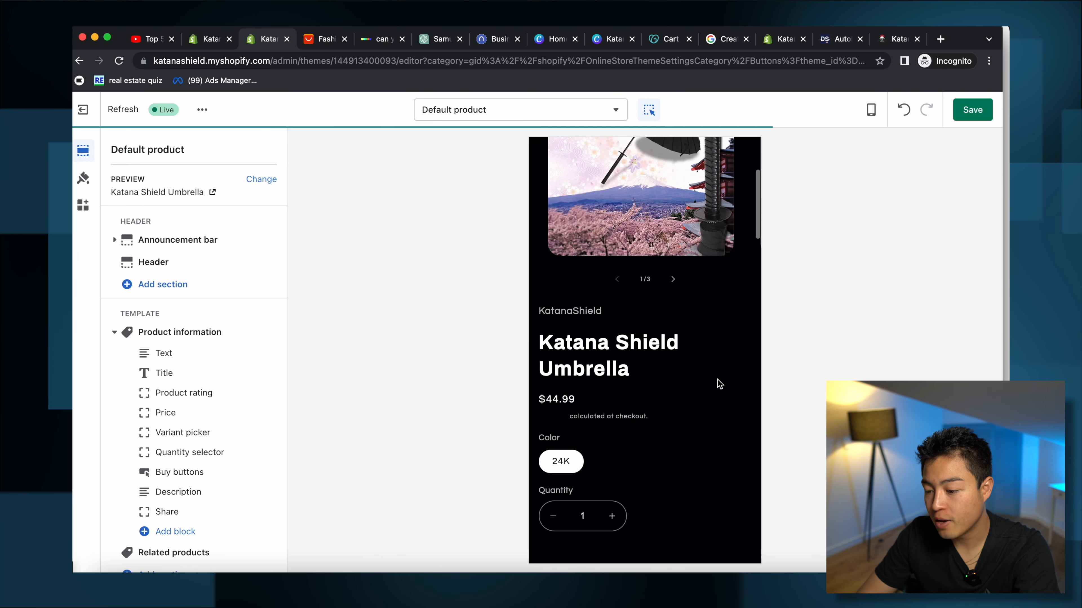
click(671, 389)
click(672, 378)
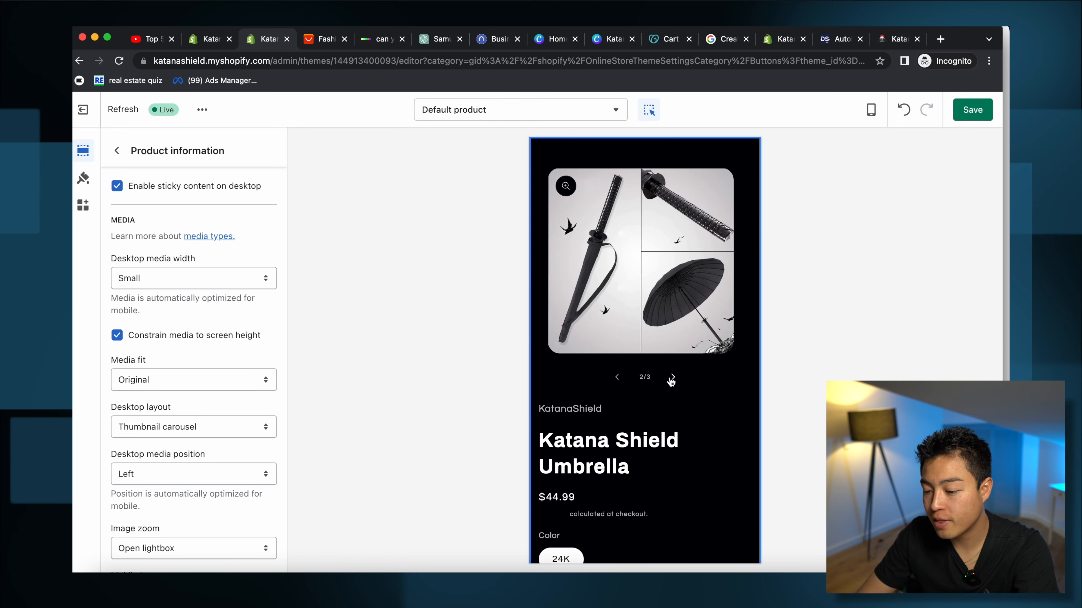
click(672, 378)
Step: Check the Katana Shield Umbrella's three media images in the Products admin
click(205, 39)
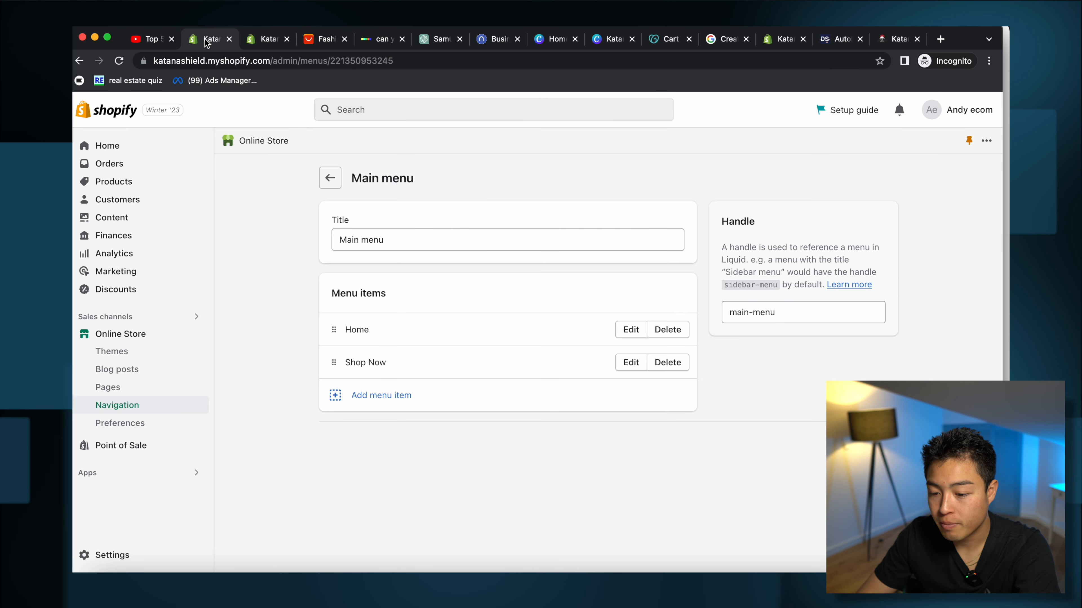
click(109, 182)
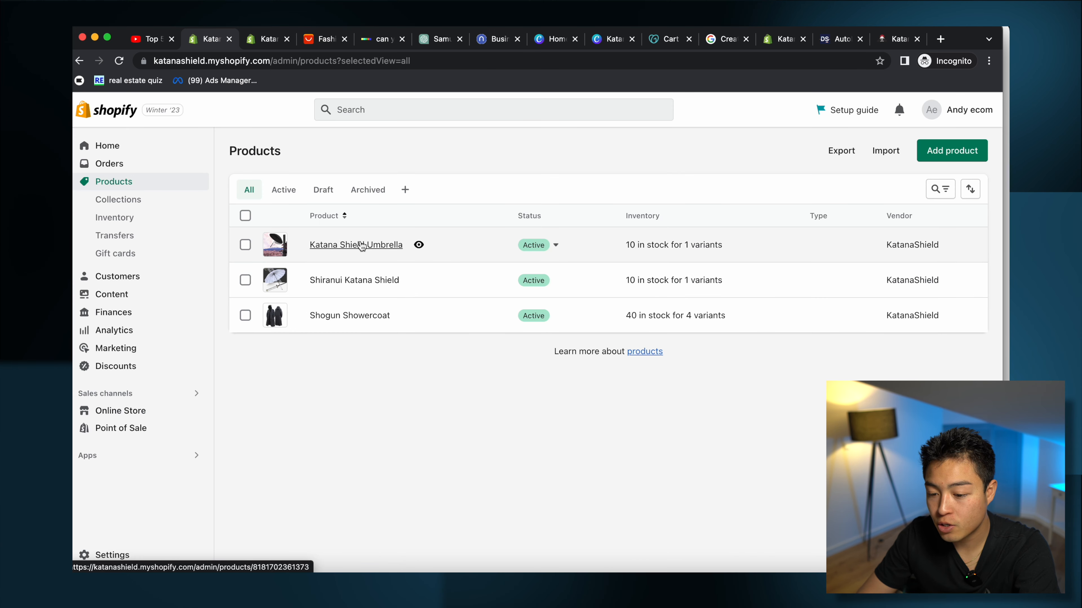
click(362, 245)
scroll(446, 390, down, 20)
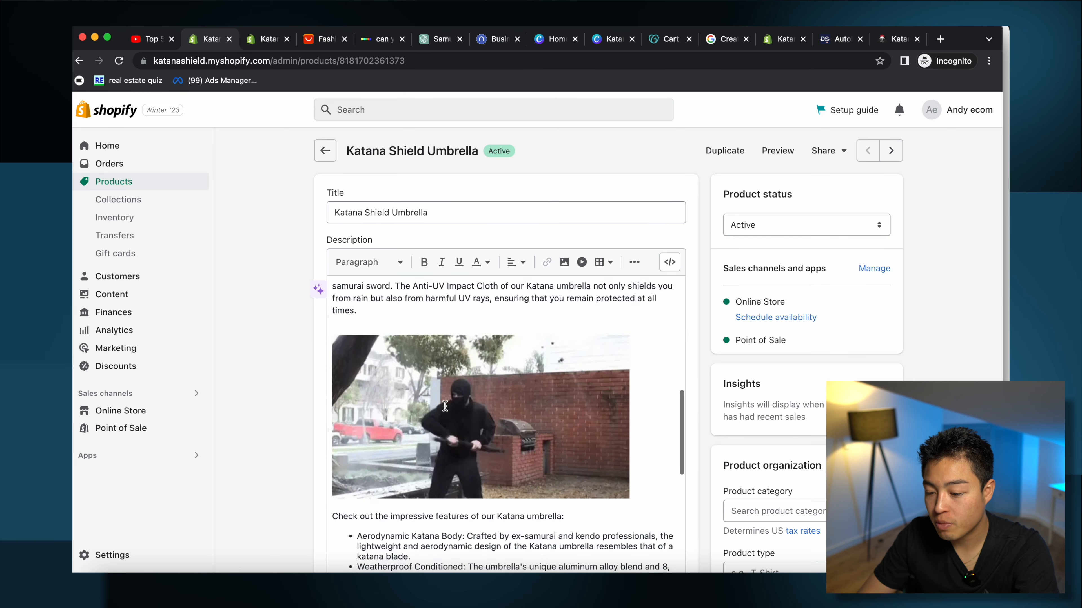
scroll(446, 409, up, 10)
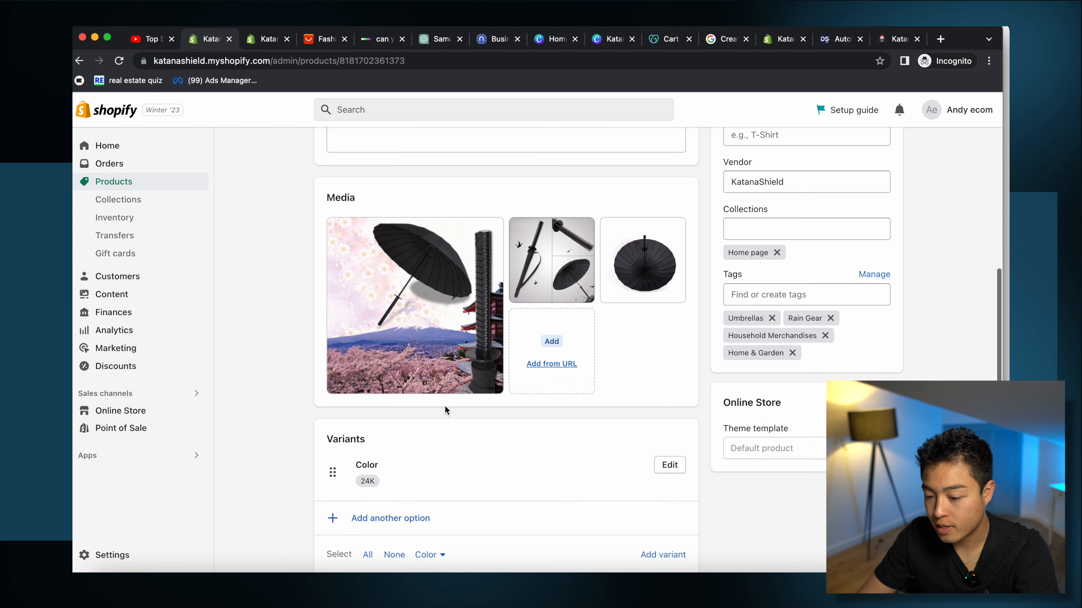
click(264, 39)
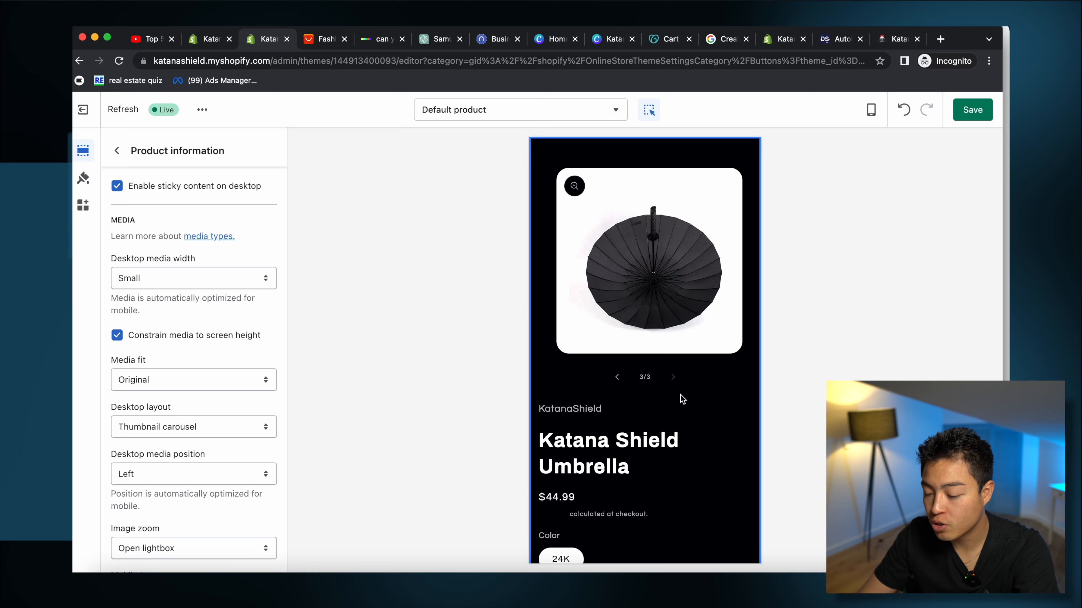
scroll(680, 394, down, 10)
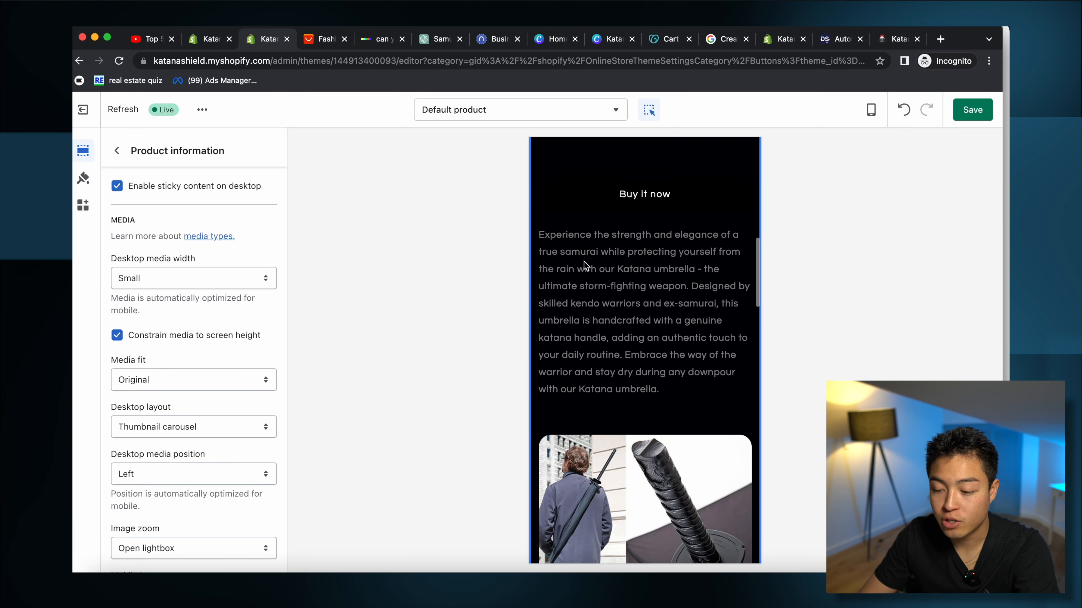
scroll(645, 288, down, 10)
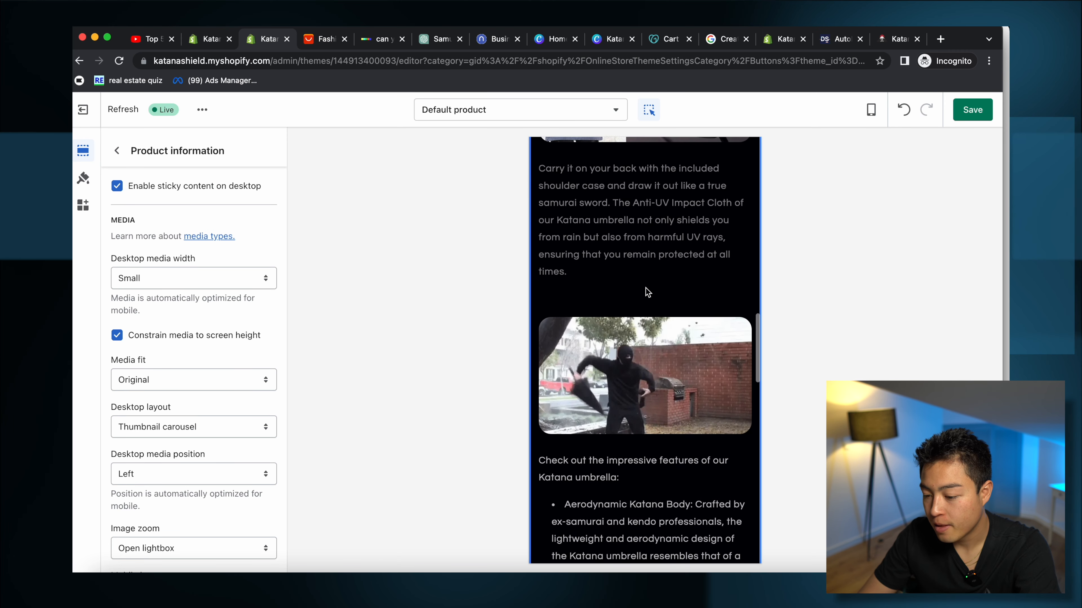
scroll(646, 288, down, 3)
scroll(646, 288, up, 3)
scroll(699, 370, down, 4)
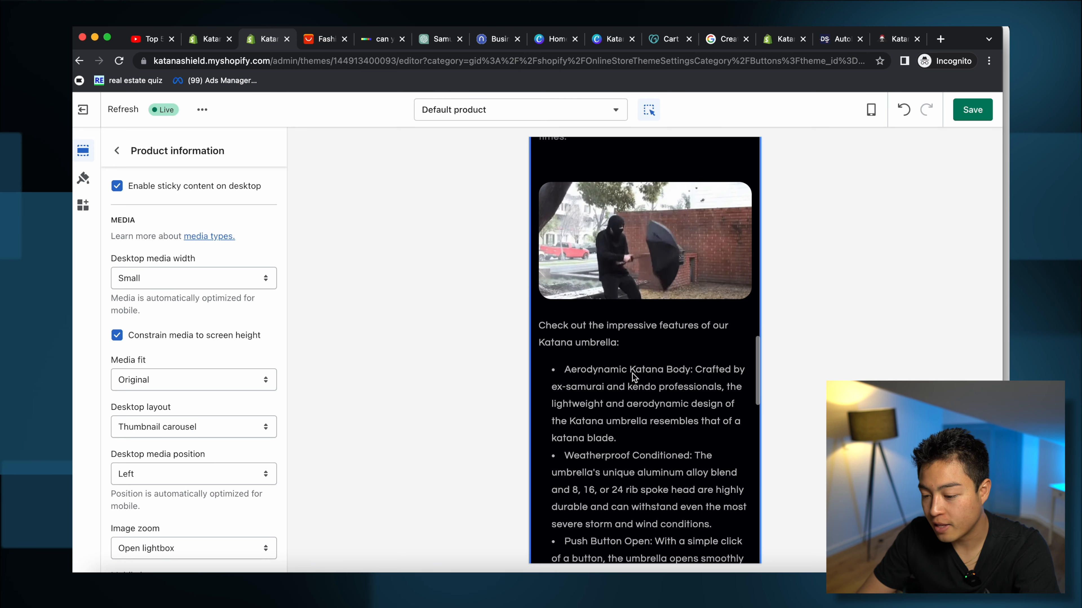
scroll(639, 426, down, 5)
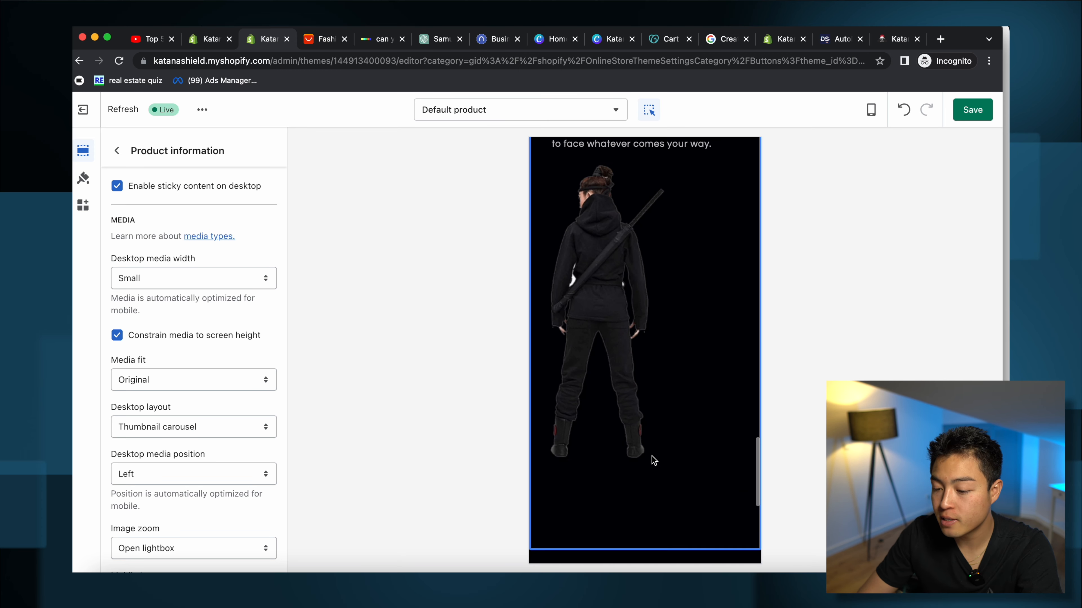
scroll(653, 459, down, 5)
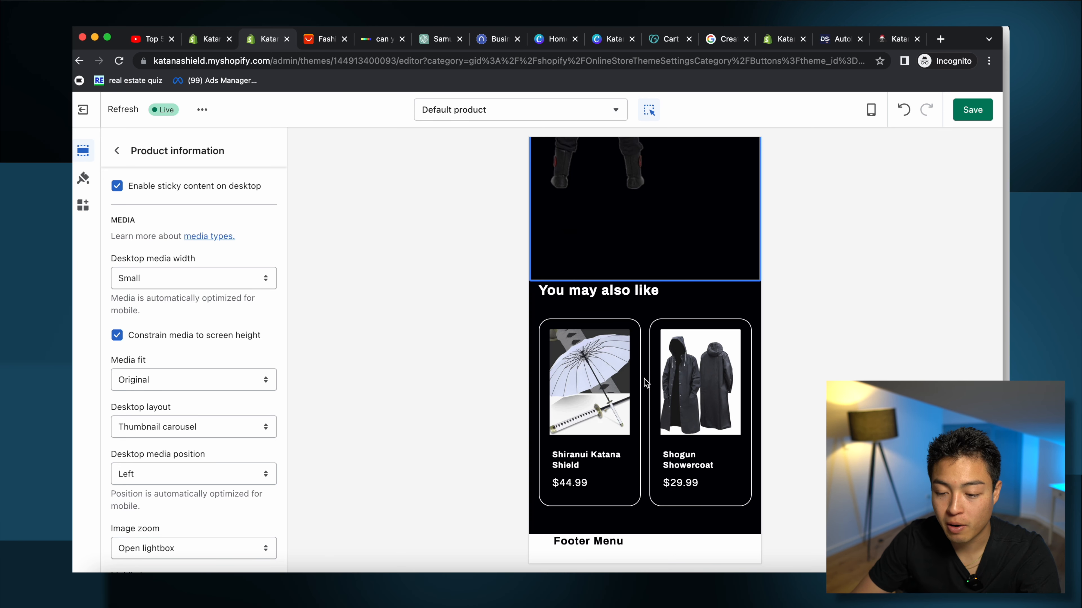
scroll(644, 378, down, 6)
scroll(644, 378, up, 11)
scroll(644, 379, down, 11)
scroll(645, 379, up, 10)
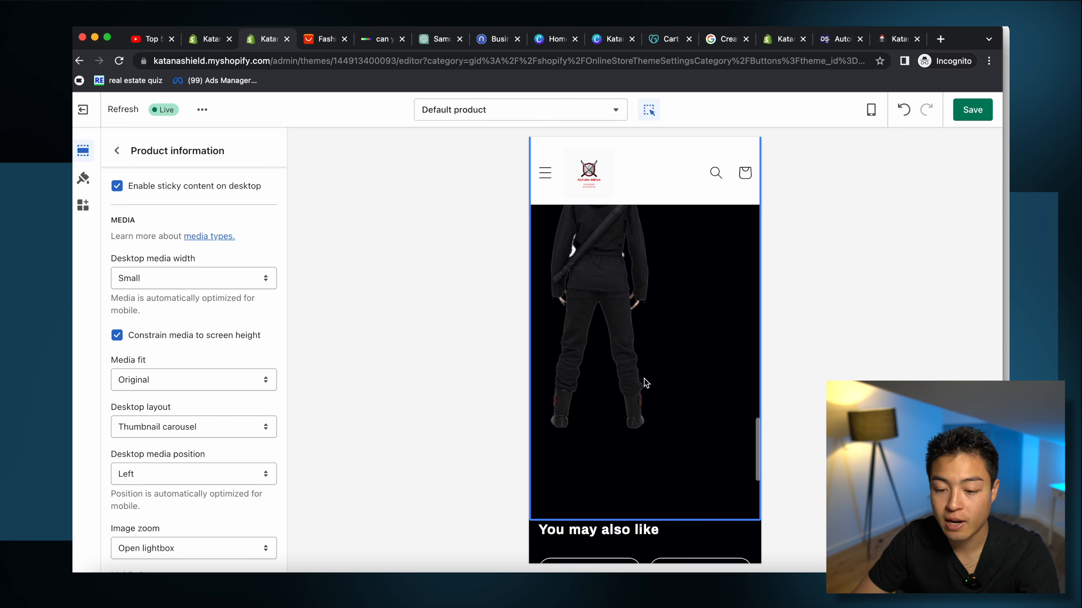
scroll(636, 405, down, 6)
scroll(637, 405, up, 12)
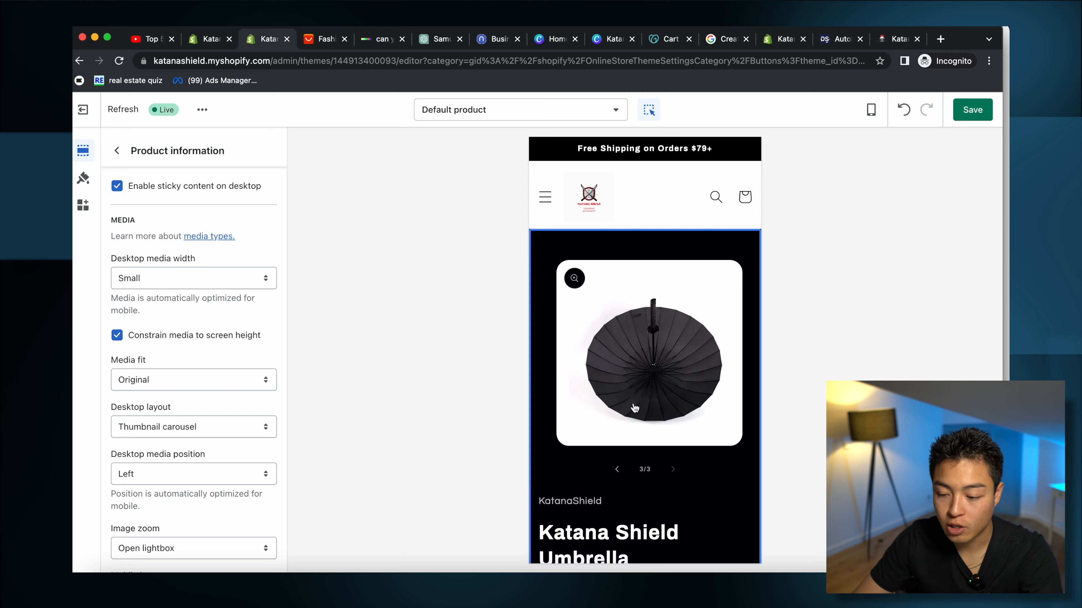
scroll(625, 454, down, 5)
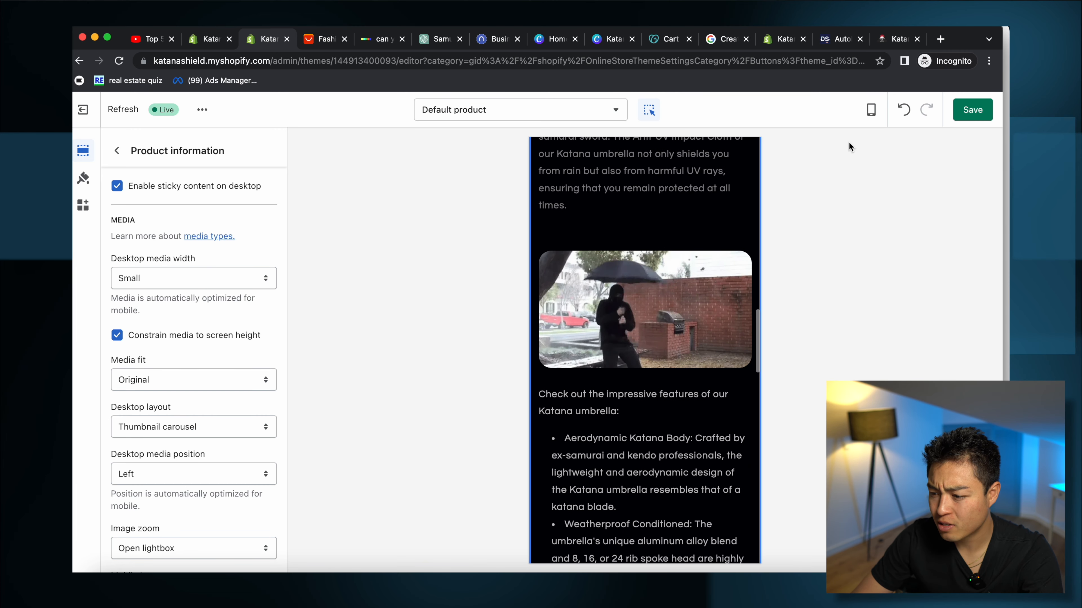
click(961, 111)
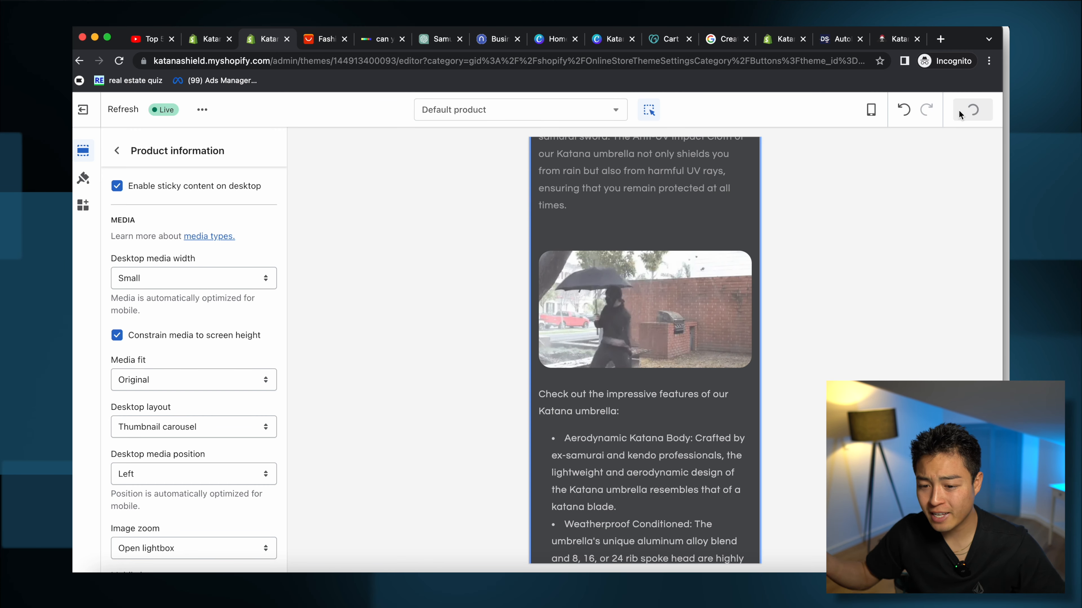
Step: Remove the store password, dismiss the open-for-business notice, and save the Home page
click(83, 109)
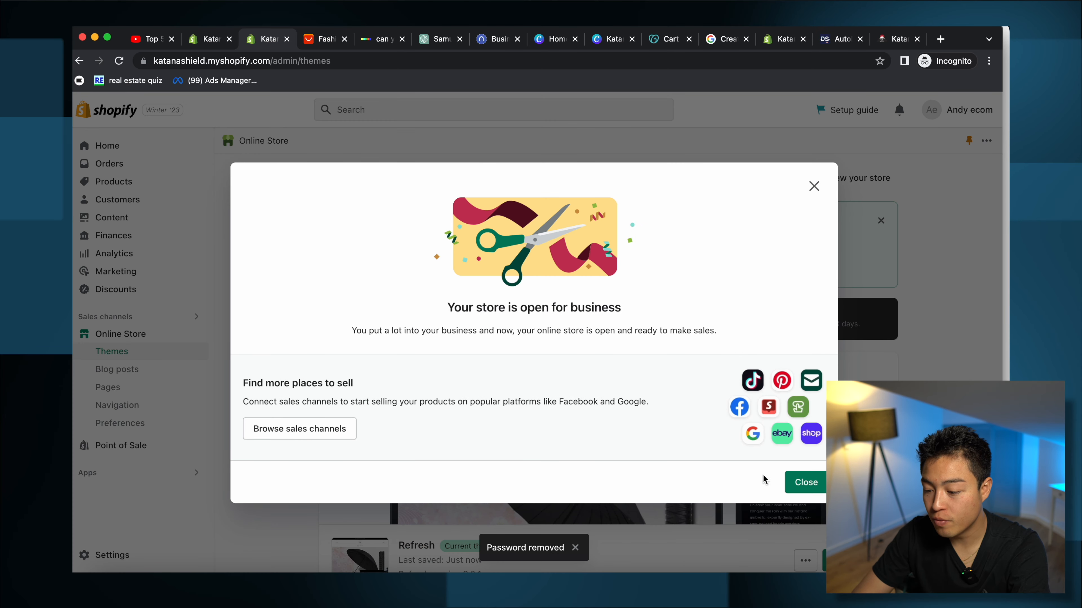
click(800, 482)
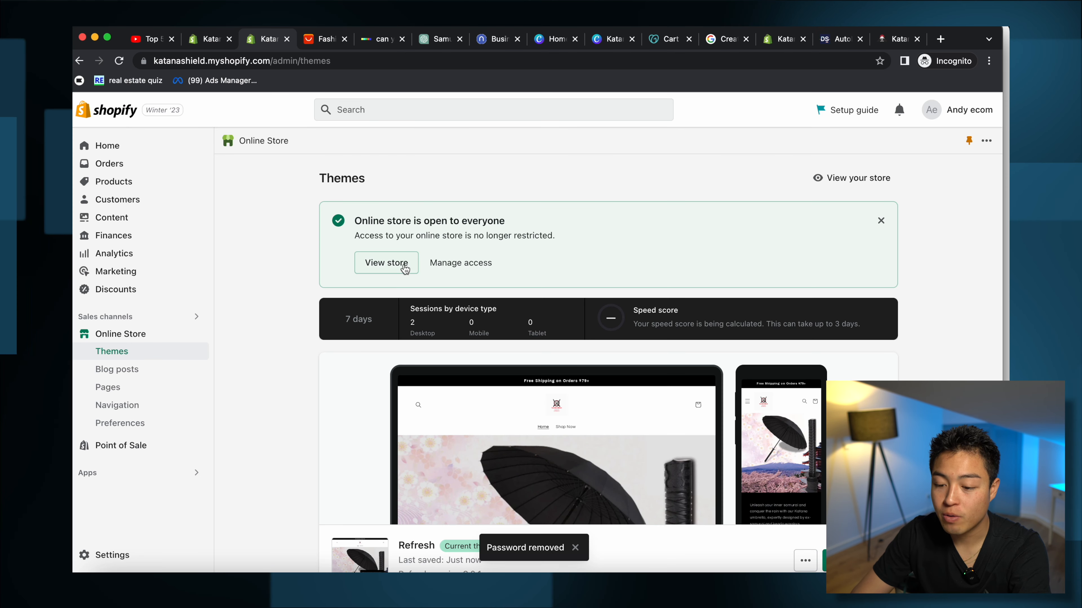
scroll(633, 305, down, 2)
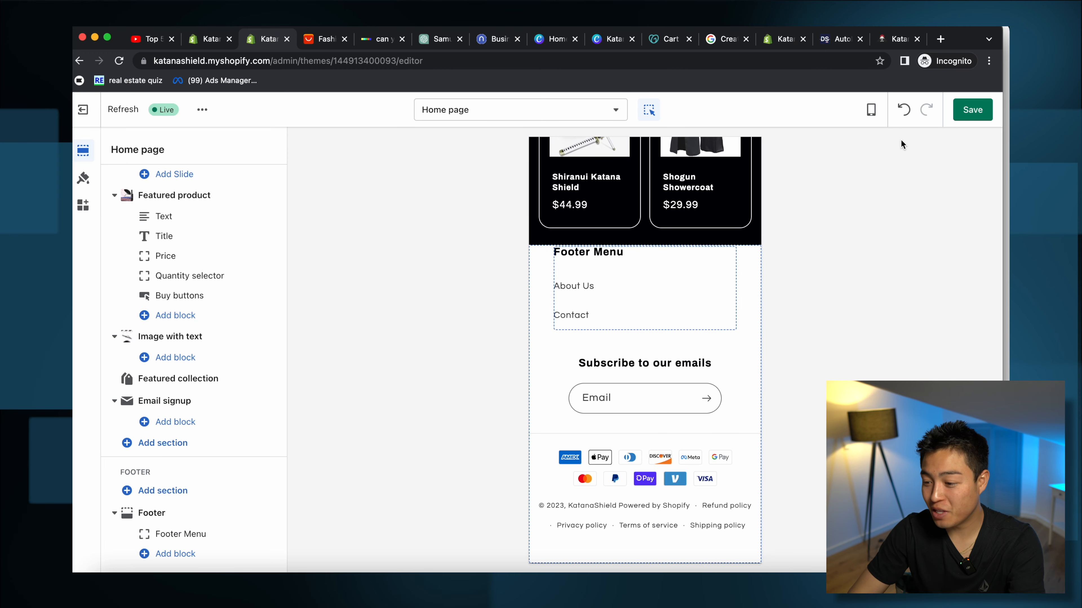
click(973, 110)
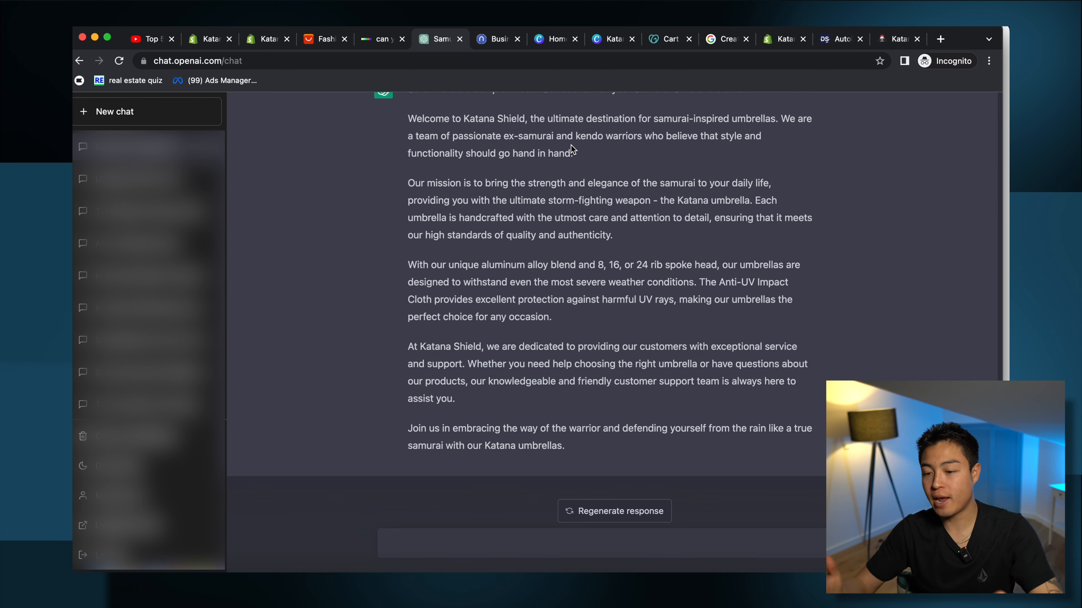
Step: Pass through the DALL·E and Canva tabs to the AliExpress black hooded raincoat listing
click(379, 38)
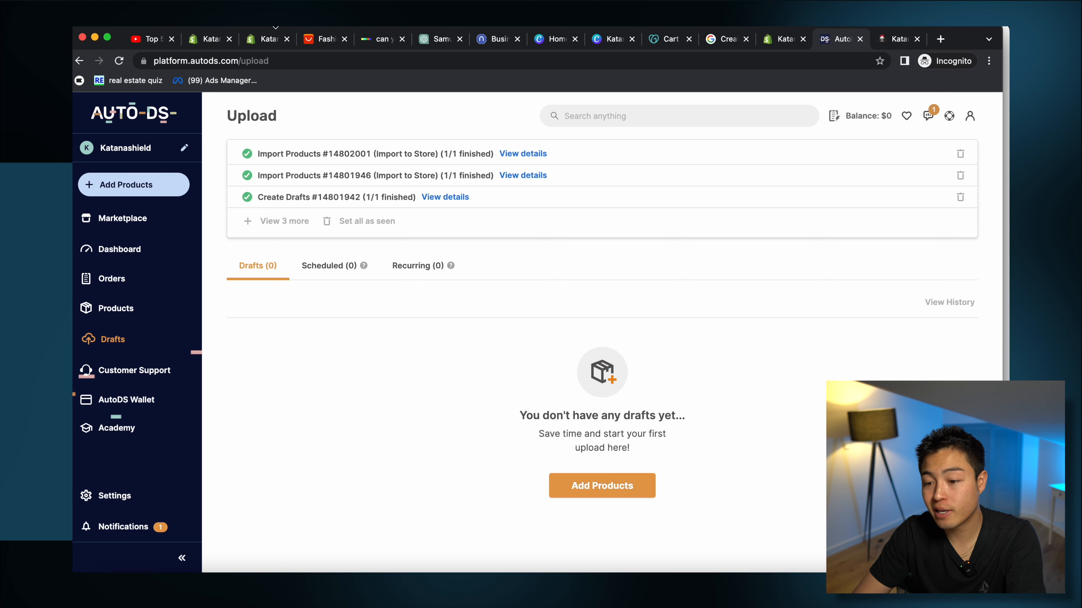
click(385, 39)
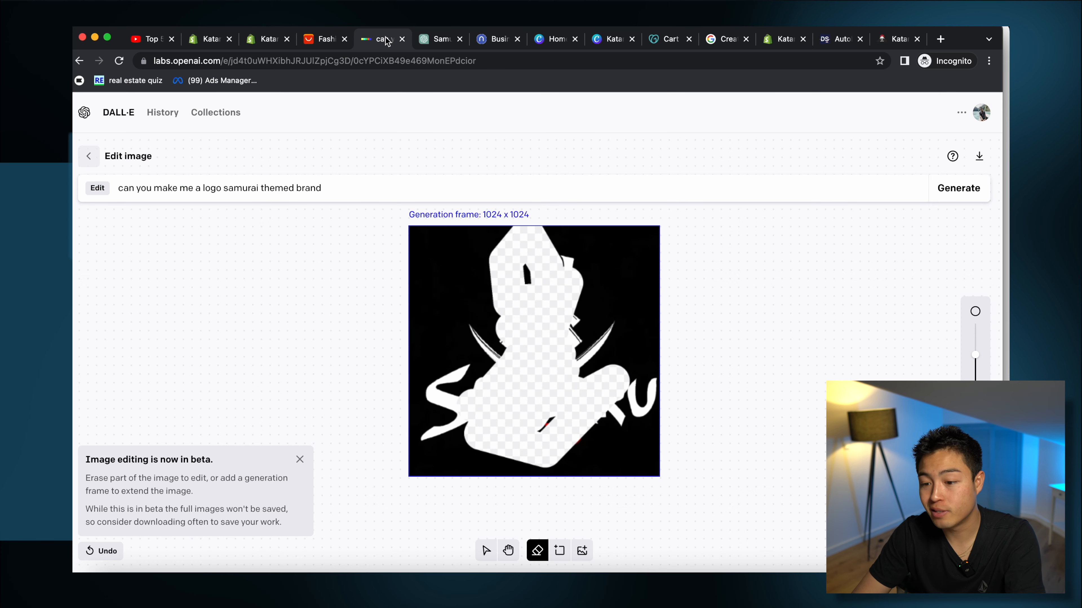
click(555, 41)
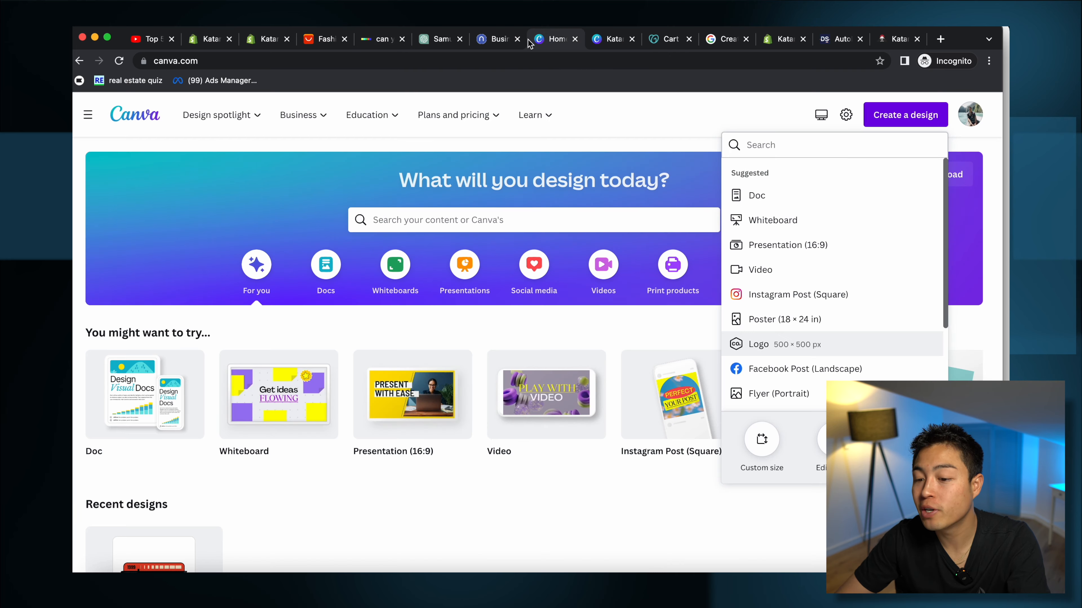
click(307, 41)
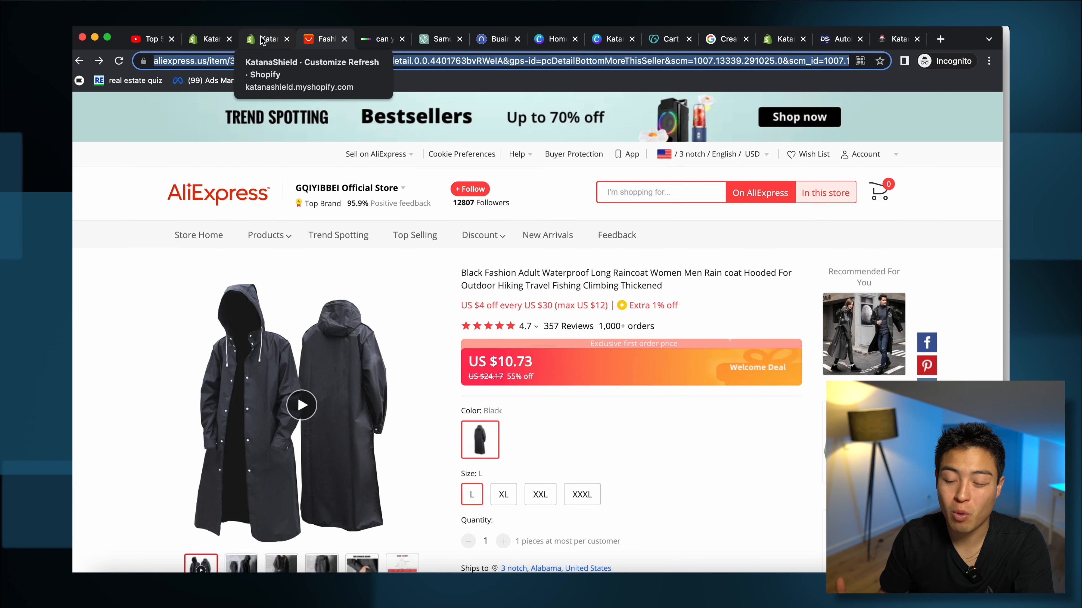